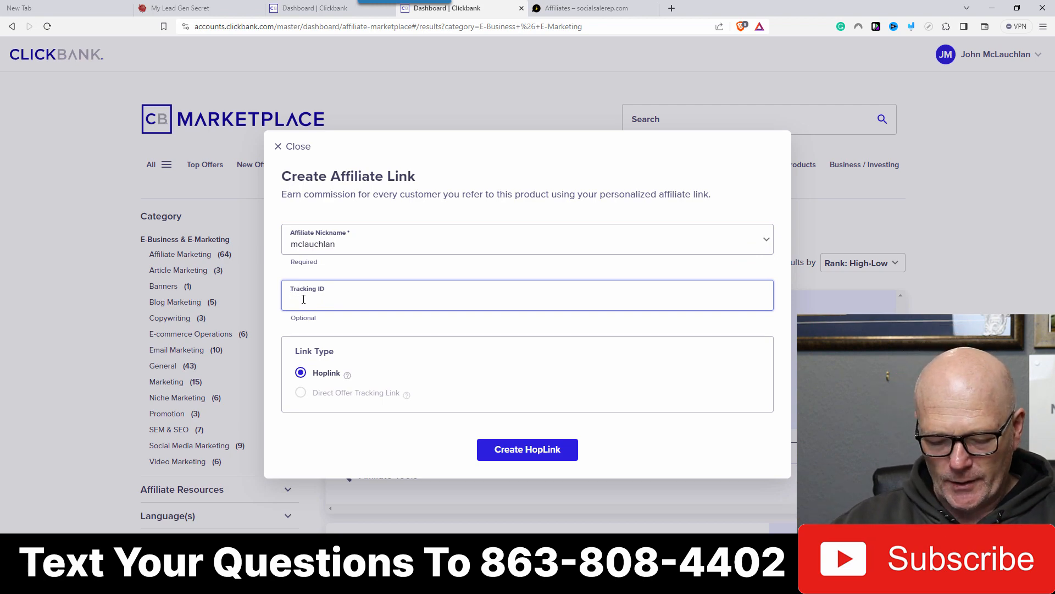
Generate a ClickBank hoplink with tracking ID 1ml0701 and copy it into Notepad.
{"action": "type", "text": "ml0701"}
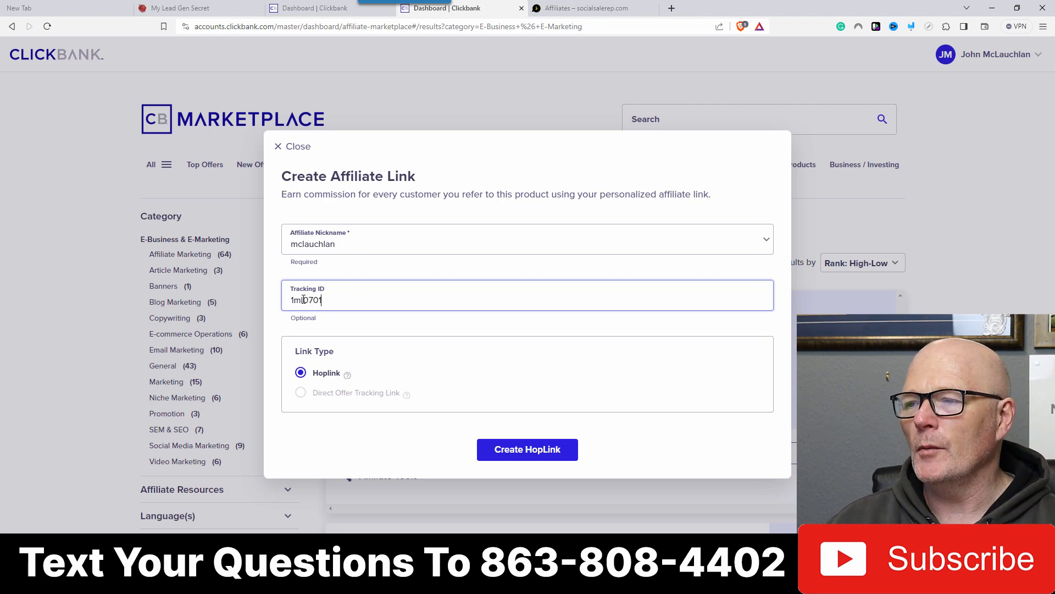
{"action": "left_click", "coordinate": [362, 348]}
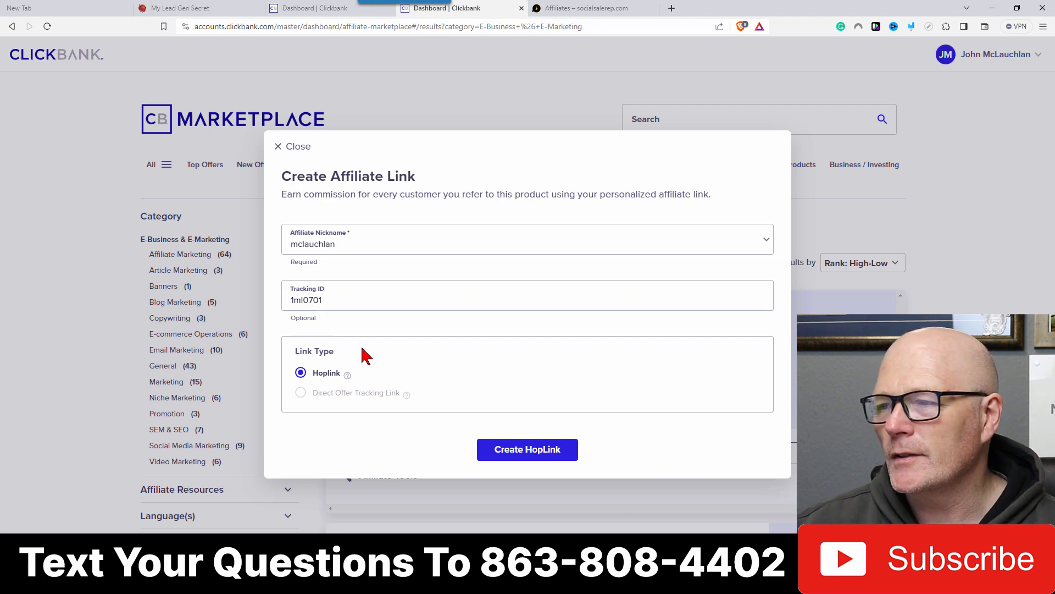
{"action": "left_click", "coordinate": [519, 455]}
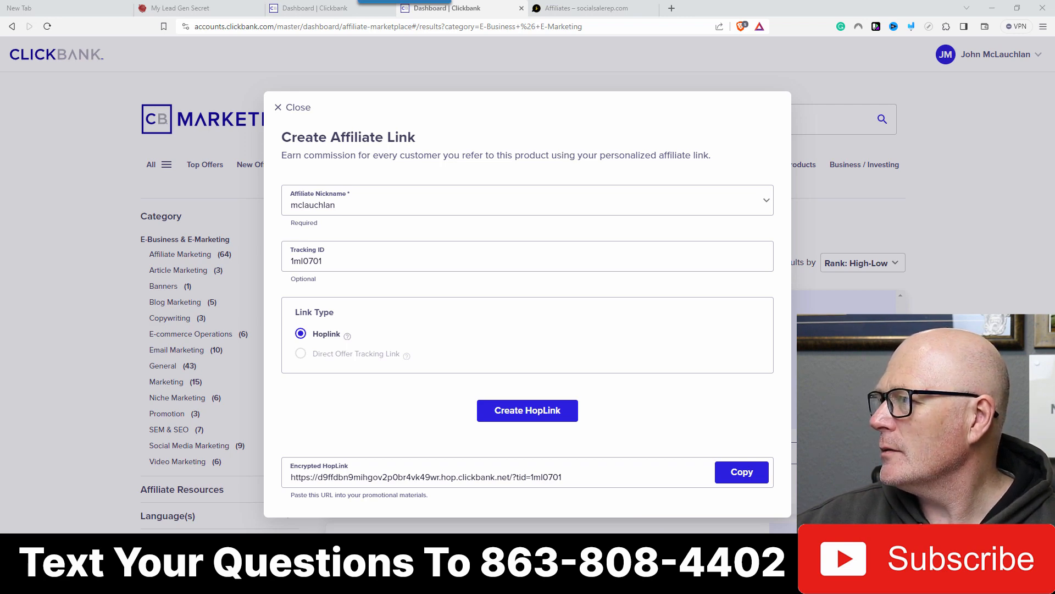
{"action": "left_click", "coordinate": [743, 473]}
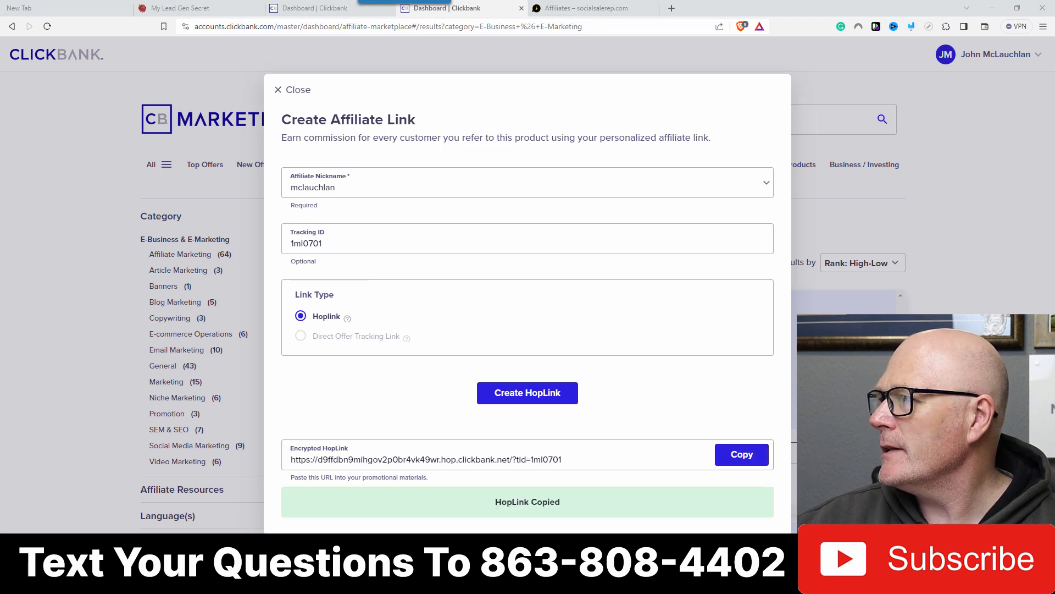
{"action": "left_click_drag", "start_coordinate": [1054, 92], "coordinate": [349, 94]}
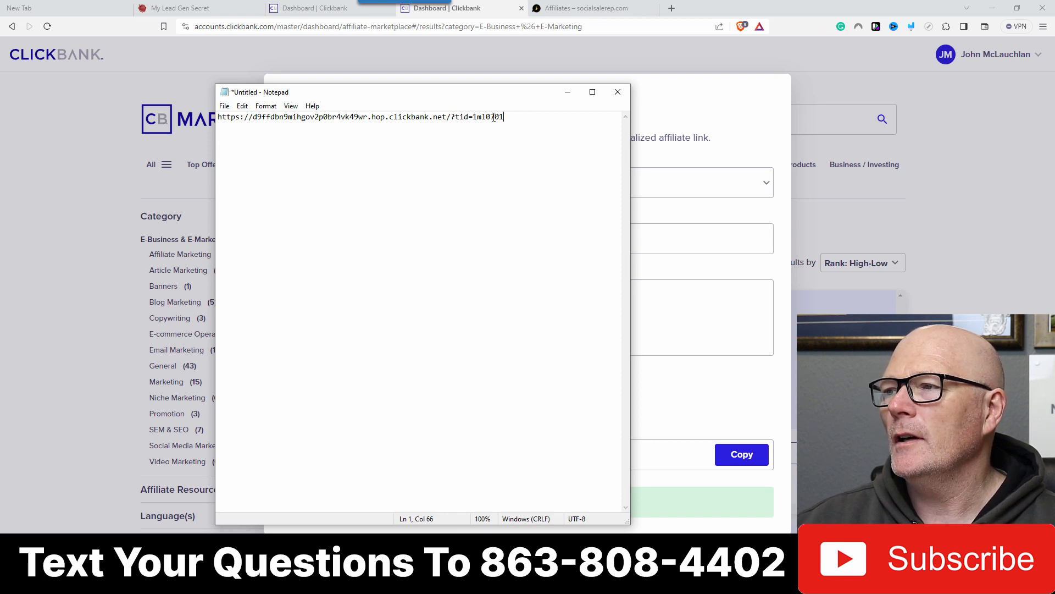
Move Notepad aside, close the Create Affiliate Link dialog, and go to the socialsalerep.com affiliates page.
{"action": "left_click_drag", "start_coordinate": [462, 90], "coordinate": [1054, 63]}
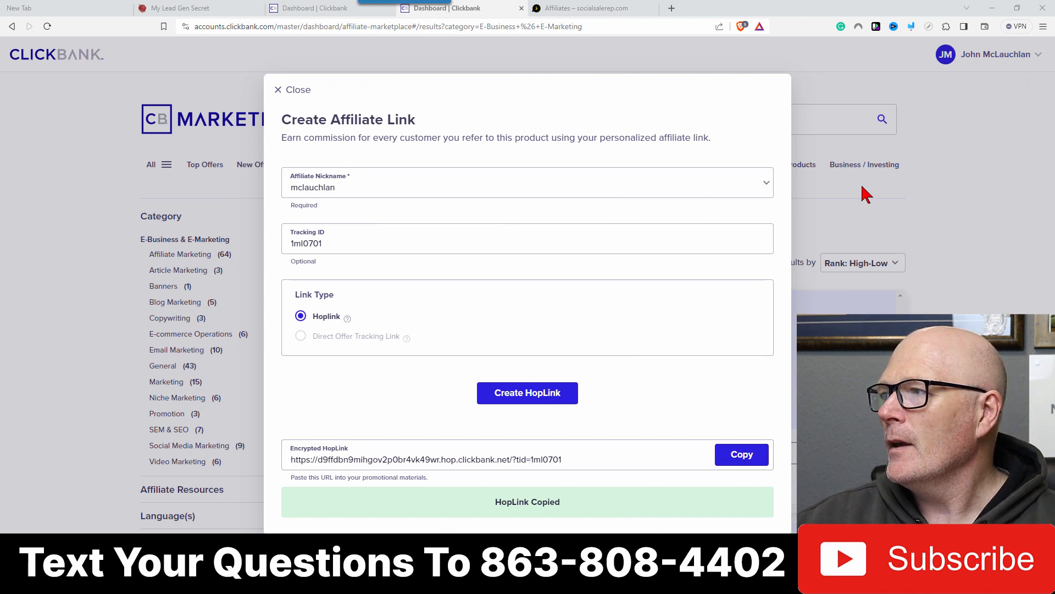
{"action": "key", "text": "Escape"}
{"action": "left_click", "coordinate": [555, 10]}
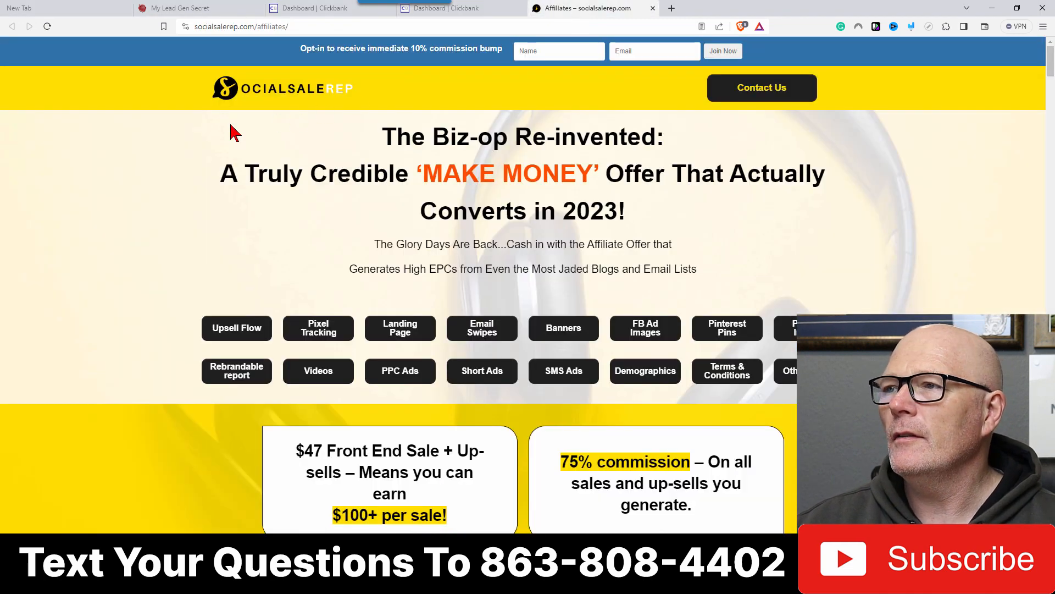
Copy the Email 7 Facebook chat-assistant swipe body, then return to the My Lead Gen Secret tab.
{"action": "left_click", "coordinate": [481, 333]}
{"action": "left_click", "coordinate": [334, 373]}
{"action": "scroll", "coordinate": [195, 306], "scroll_direction": "down", "scroll_amount": 5}
{"action": "scroll", "coordinate": [176, 257], "scroll_direction": "down", "scroll_amount": 1}
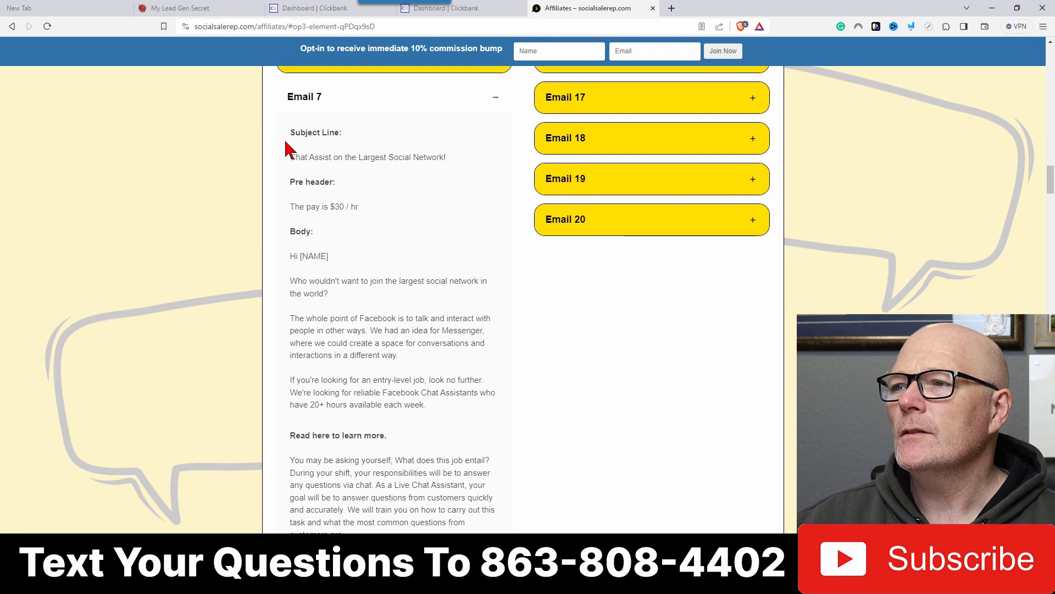
{"action": "left_click_drag", "start_coordinate": [291, 280], "coordinate": [444, 438]}
{"action": "scroll", "coordinate": [423, 529], "scroll_direction": "down", "scroll_amount": 4}
{"action": "right_click", "coordinate": [368, 272]}
{"action": "left_click", "coordinate": [388, 275]}
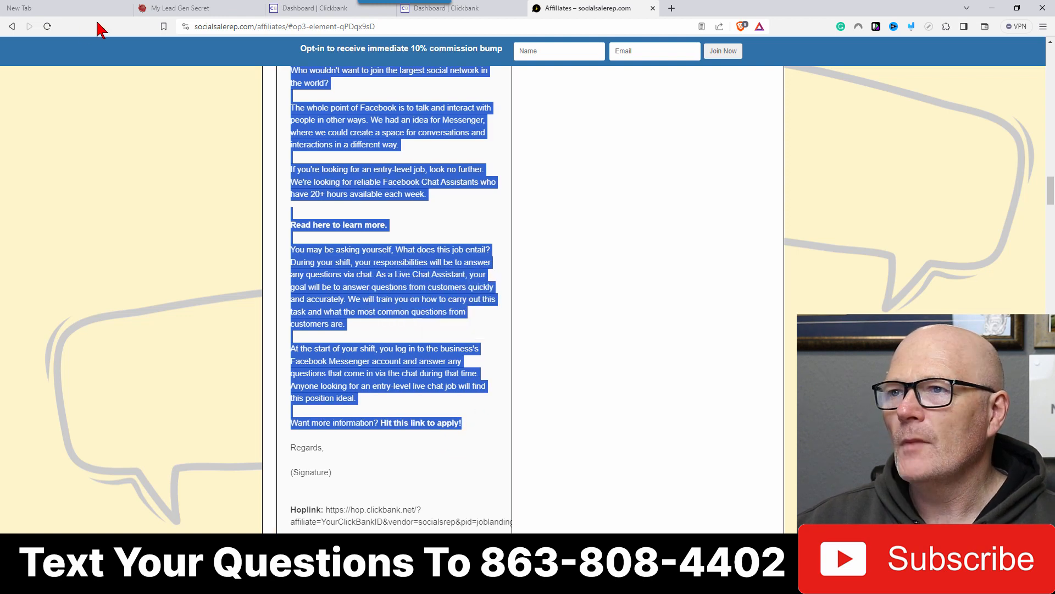
{"action": "left_click", "coordinate": [170, 9]}
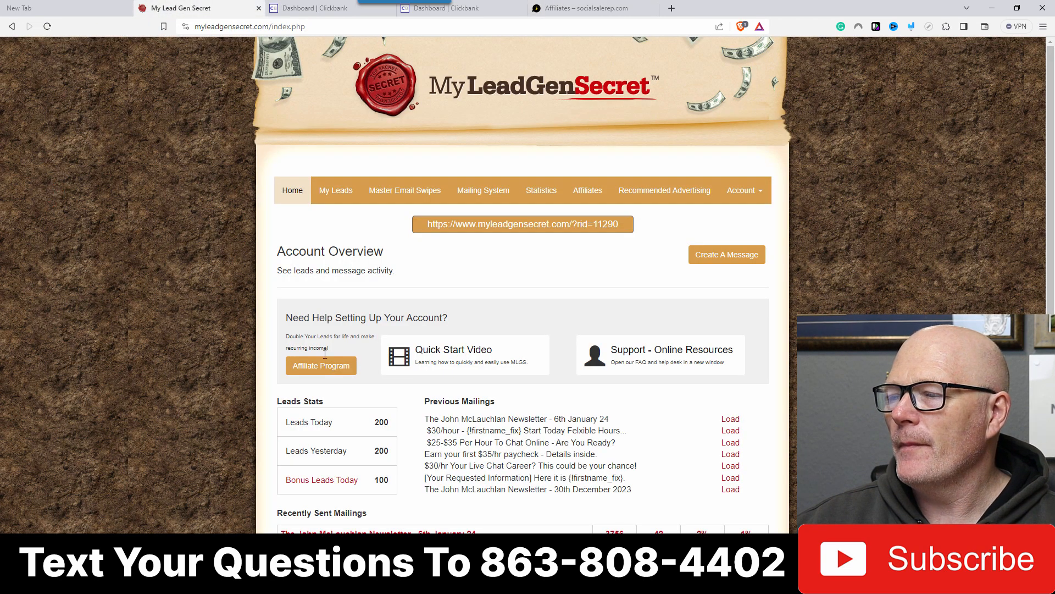
Open the Mailing System and choose the last 200000 of 307800 leads.
{"action": "scroll", "coordinate": [173, 347], "scroll_direction": "down", "scroll_amount": 1}
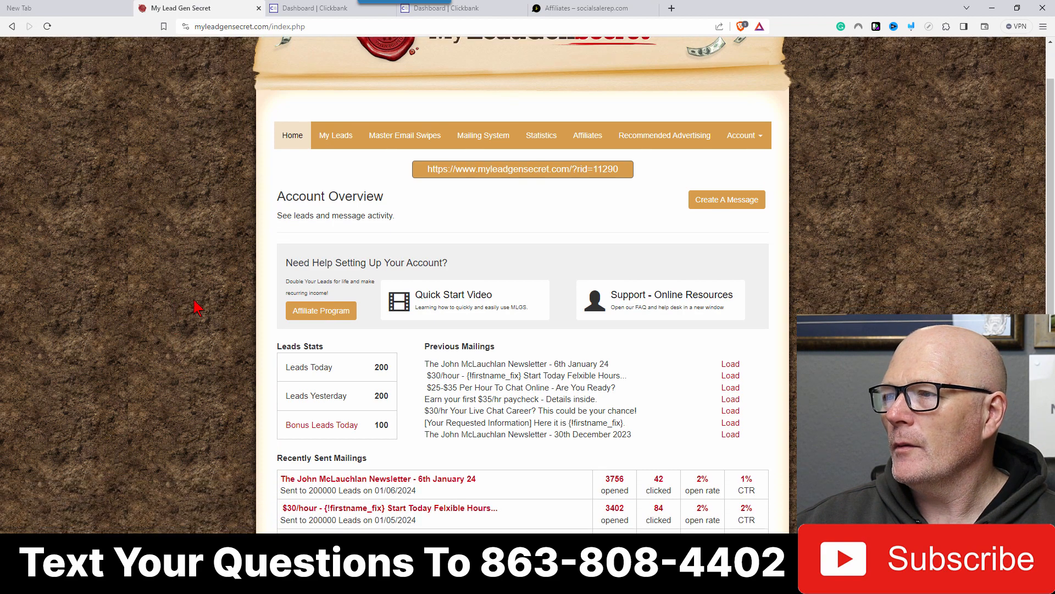
{"action": "left_click", "coordinate": [486, 143]}
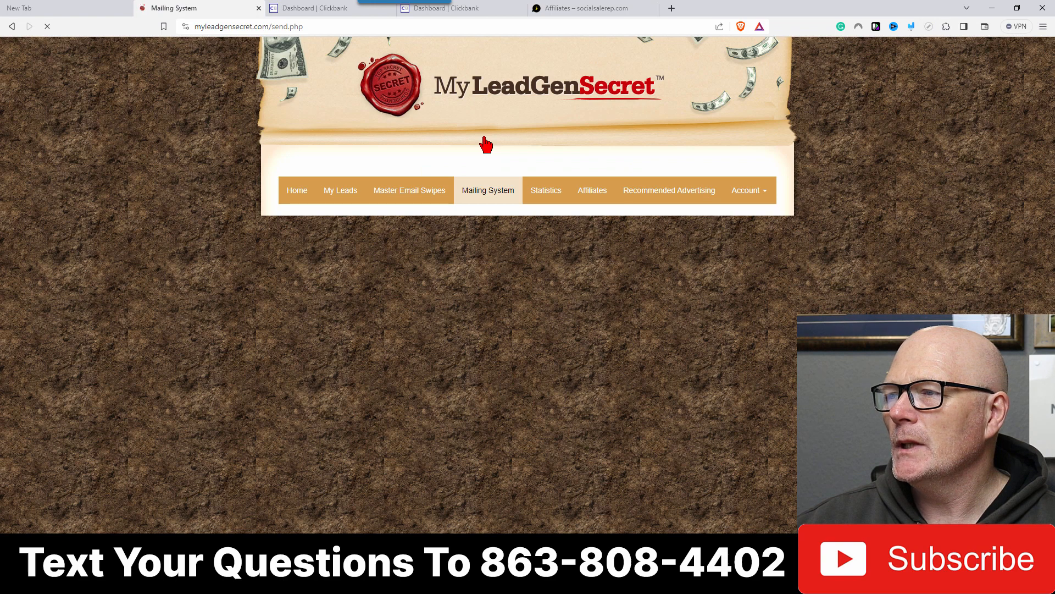
{"action": "scroll", "coordinate": [214, 244], "scroll_direction": "down", "scroll_amount": 2}
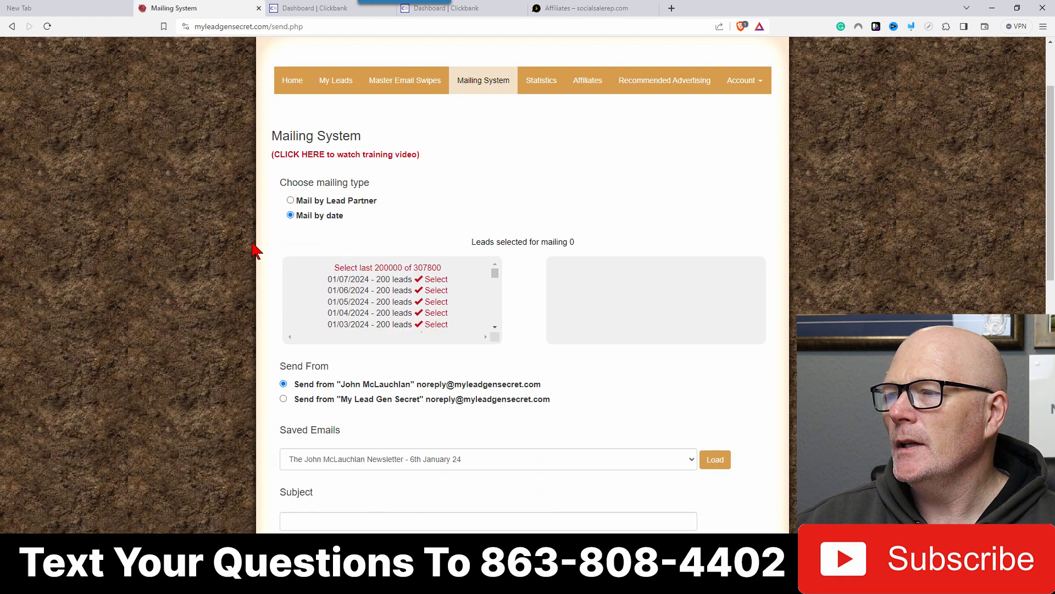
{"action": "left_click", "coordinate": [388, 266]}
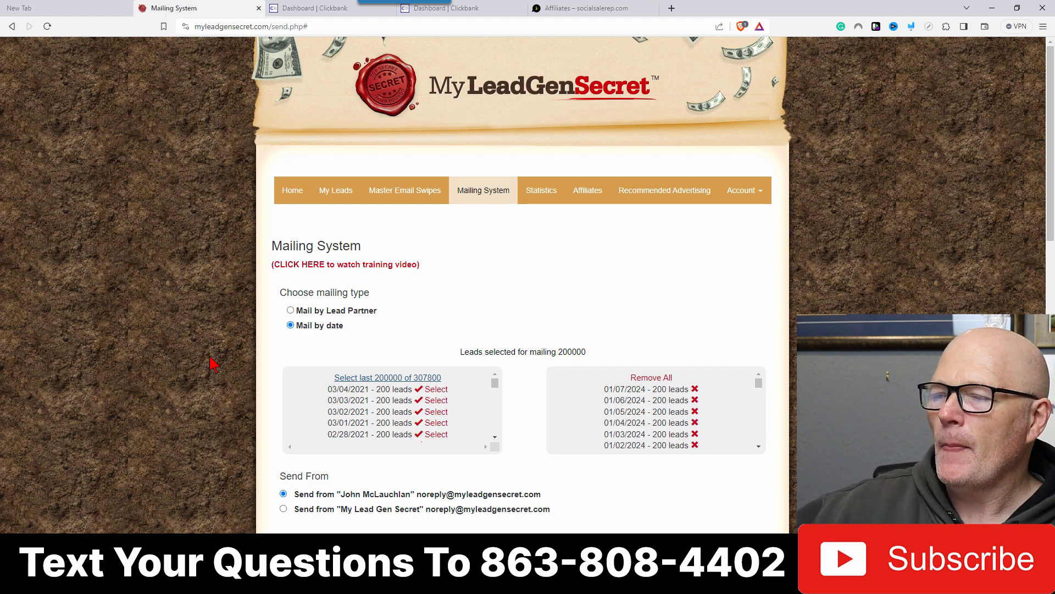
{"action": "scroll", "coordinate": [208, 354], "scroll_direction": "down", "scroll_amount": 2}
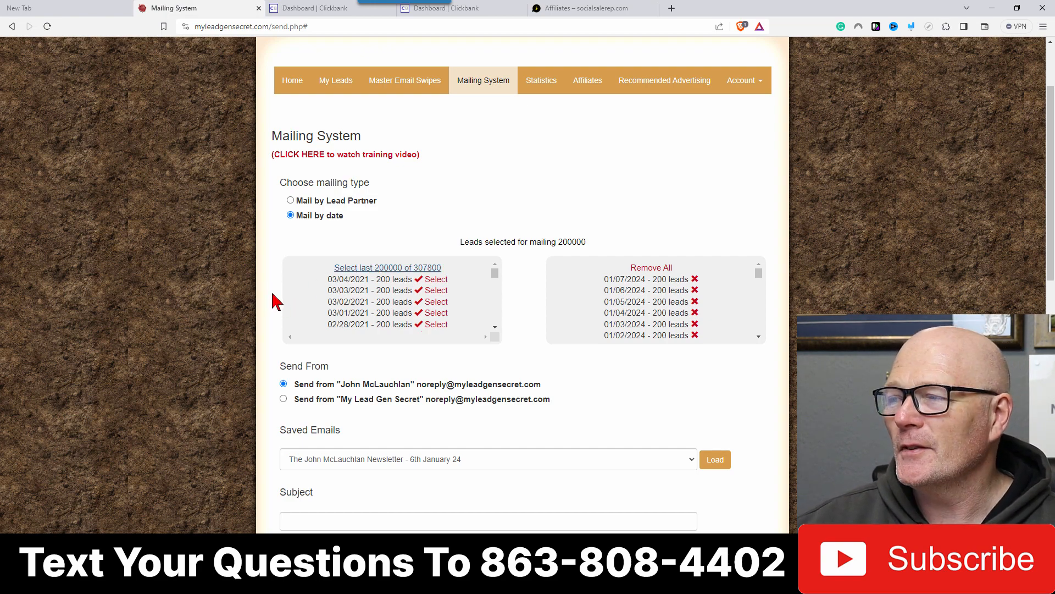
Load the saved '$30/hour … Start Today Felxible Hours' email into the subject and body.
{"action": "scroll", "coordinate": [273, 301], "scroll_direction": "down", "scroll_amount": 2}
{"action": "scroll", "coordinate": [275, 301], "scroll_direction": "down", "scroll_amount": 3}
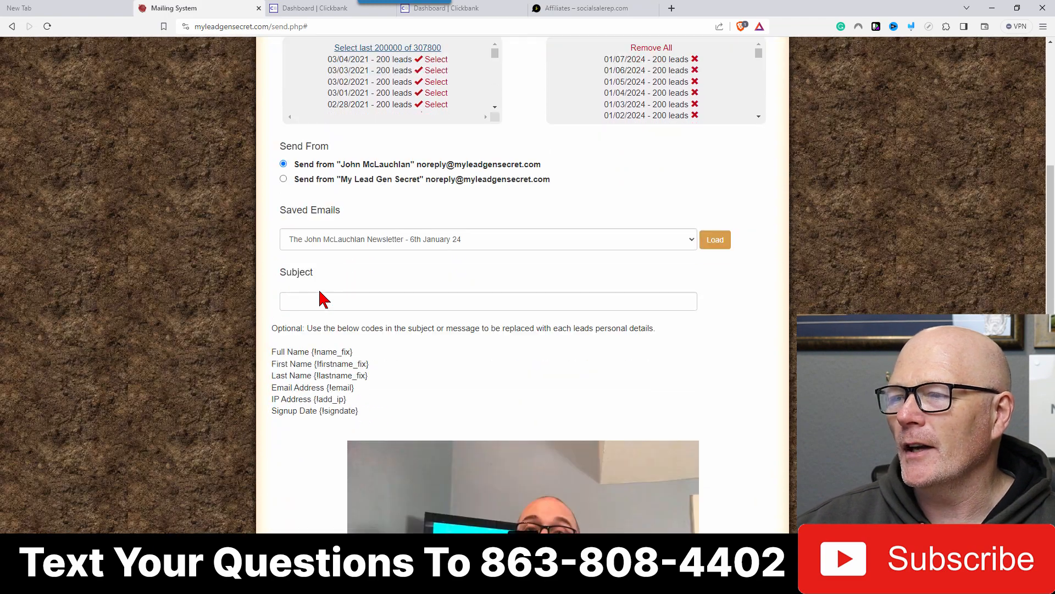
{"action": "scroll", "coordinate": [326, 292], "scroll_direction": "down", "scroll_amount": 4}
{"action": "scroll", "coordinate": [324, 291], "scroll_direction": "down", "scroll_amount": 6}
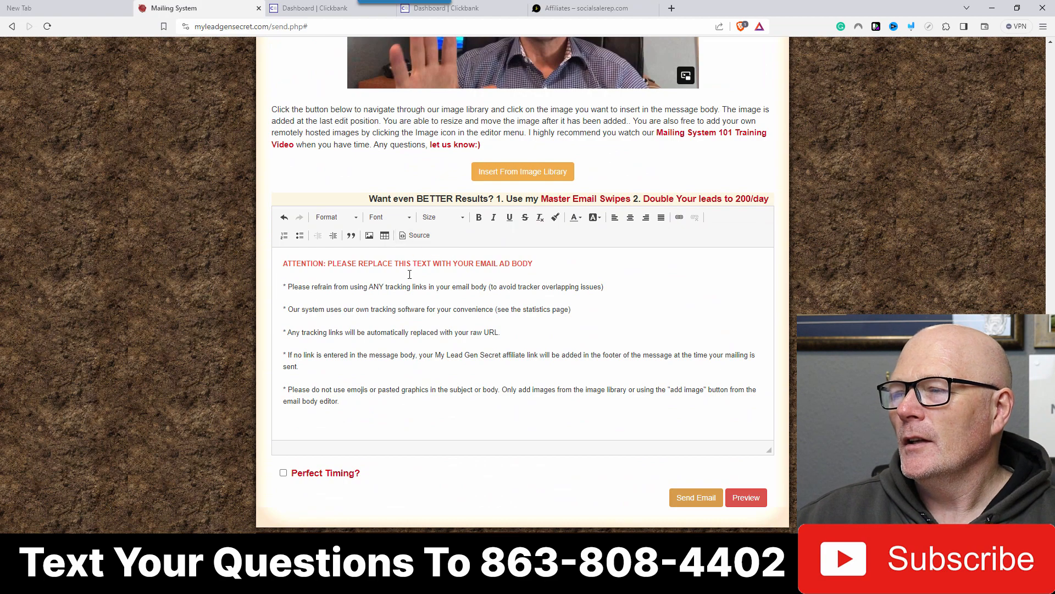
{"action": "scroll", "coordinate": [410, 273], "scroll_direction": "up", "scroll_amount": 4}
{"action": "scroll", "coordinate": [410, 274], "scroll_direction": "down", "scroll_amount": 2}
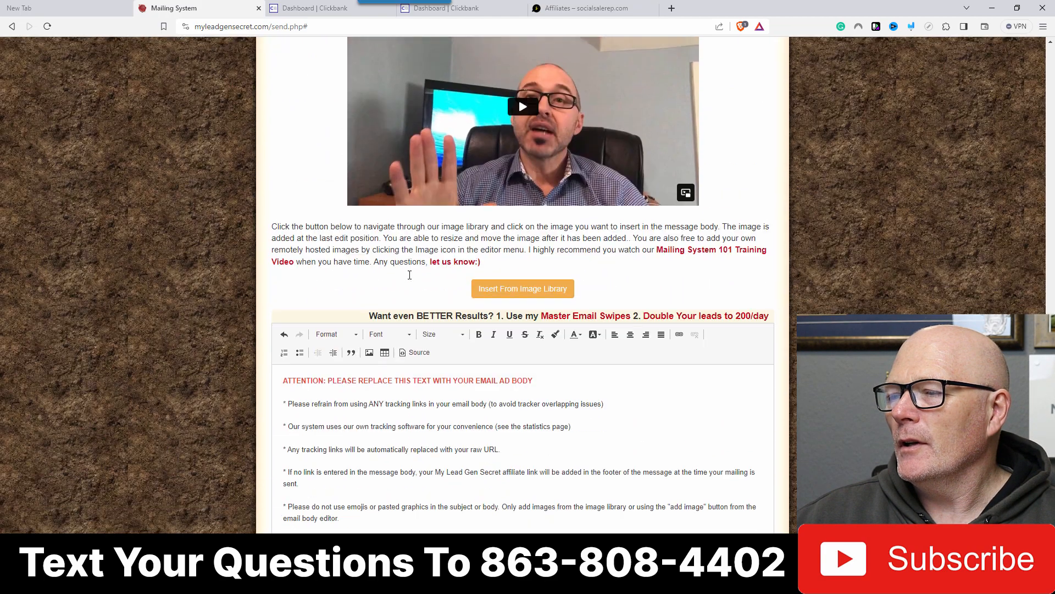
{"action": "scroll", "coordinate": [412, 279], "scroll_direction": "up", "scroll_amount": 7}
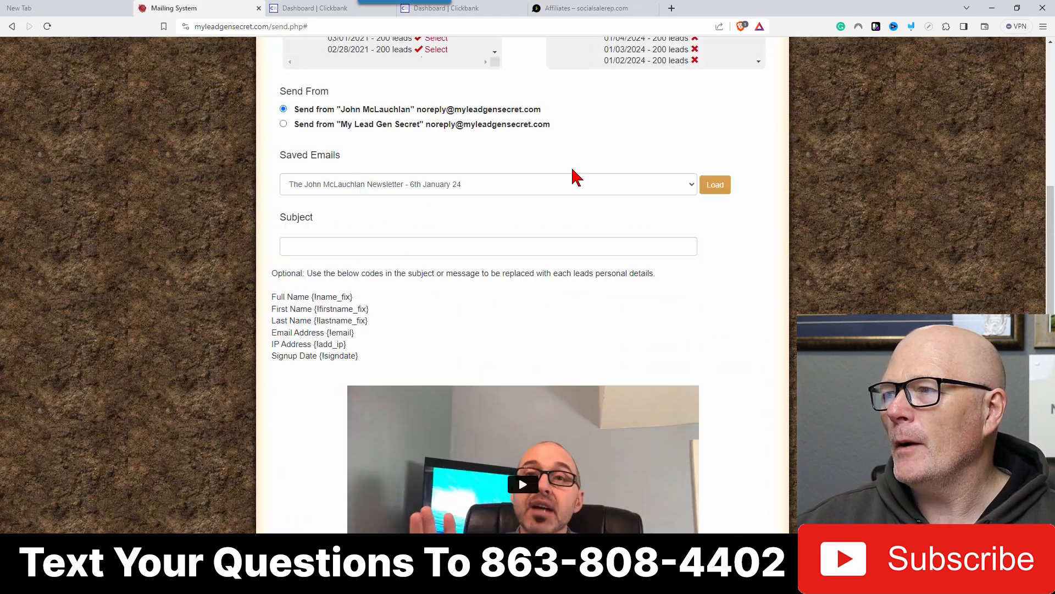
{"action": "left_click", "coordinate": [691, 185]}
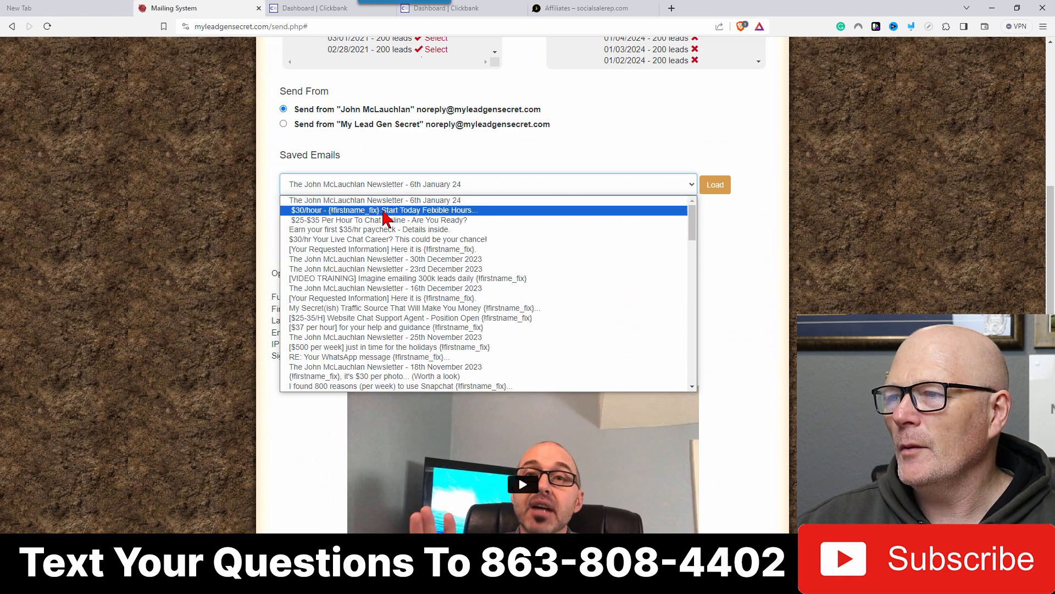
{"action": "left_click", "coordinate": [388, 211]}
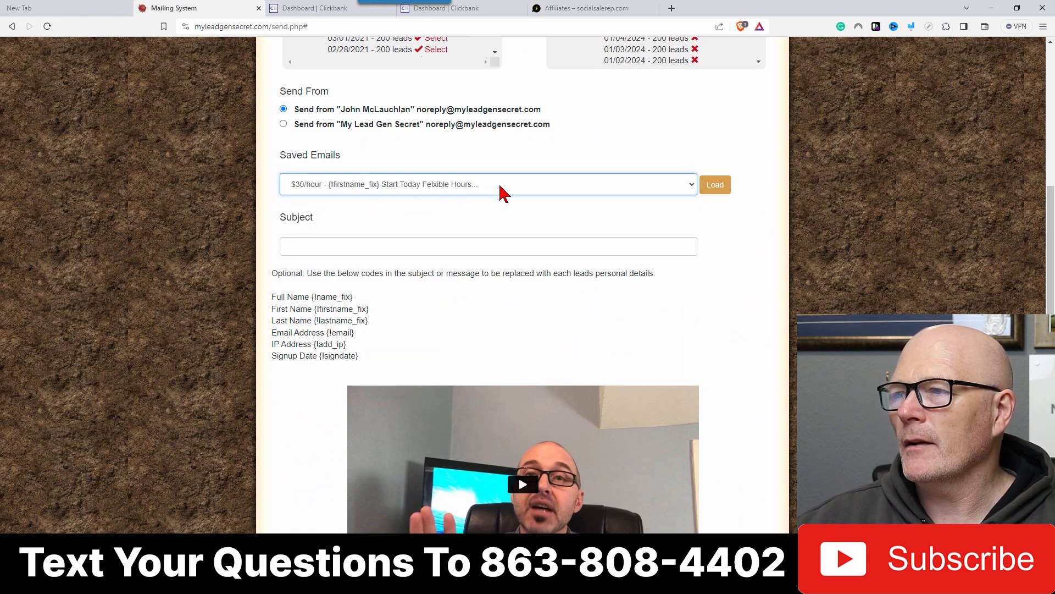
{"action": "left_click", "coordinate": [714, 187]}
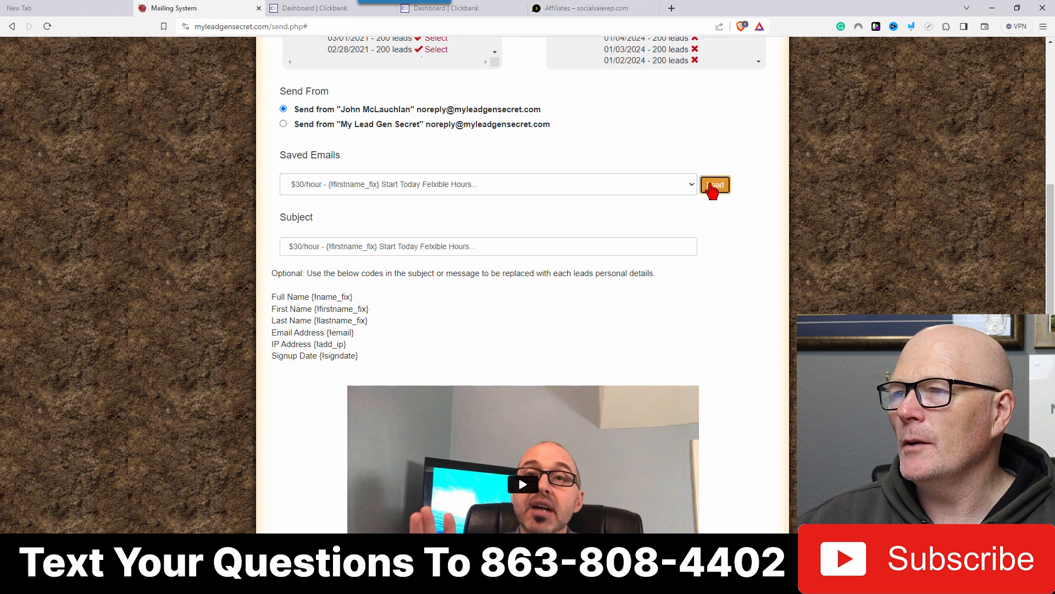
{"action": "scroll", "coordinate": [396, 325], "scroll_direction": "down", "scroll_amount": 9}
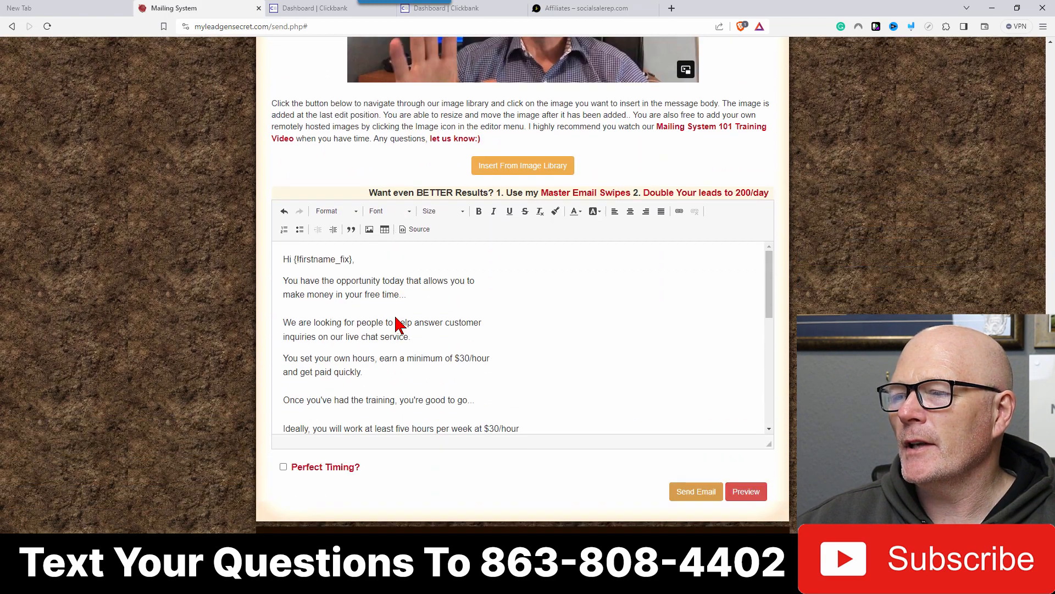
Replace the old body paragraphs with the copied Email 7 swipe text.
{"action": "scroll", "coordinate": [578, 302], "scroll_direction": "down", "scroll_amount": 10}
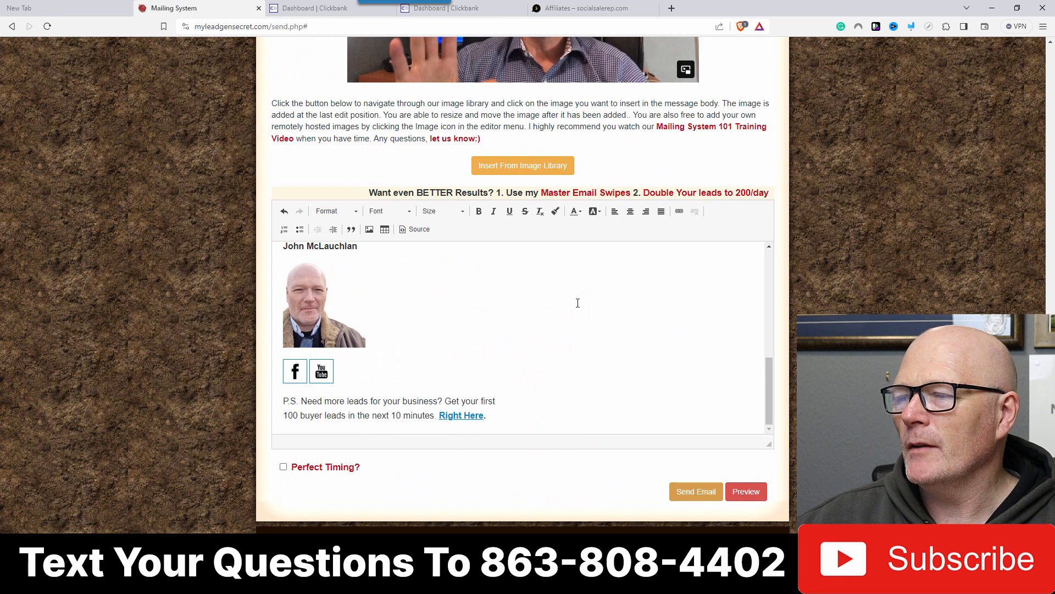
{"action": "scroll", "coordinate": [578, 302], "scroll_direction": "up", "scroll_amount": 10}
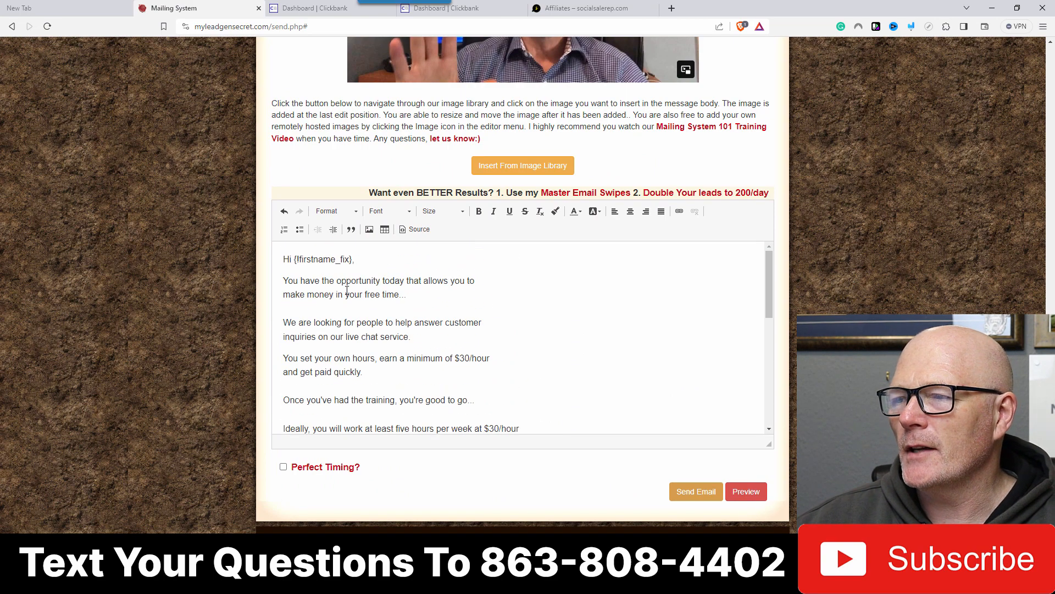
{"action": "left_click_drag", "start_coordinate": [285, 278], "coordinate": [532, 342]}
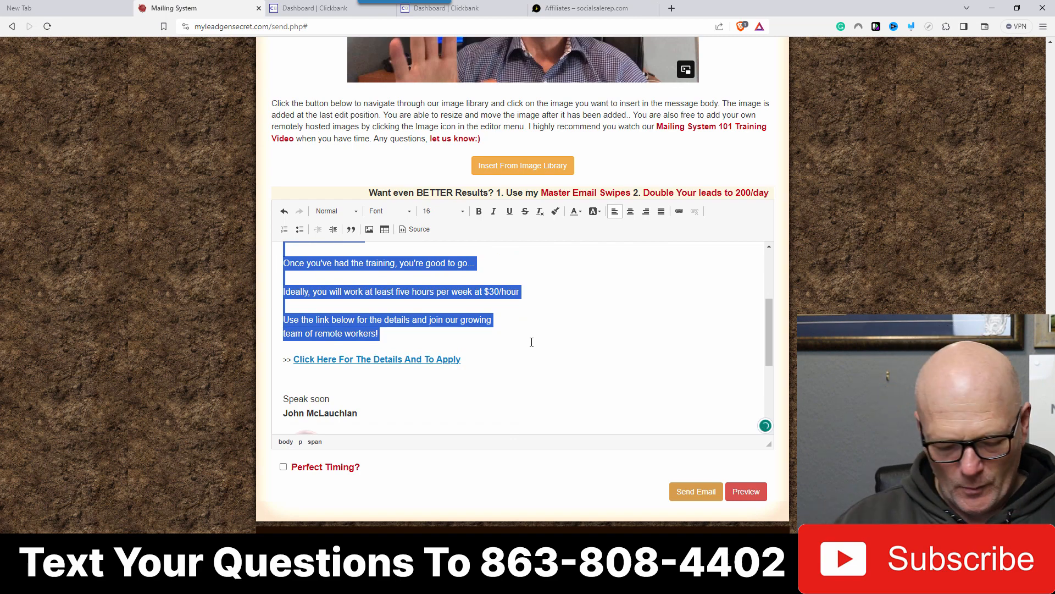
{"action": "key", "text": "ctrl+v"}
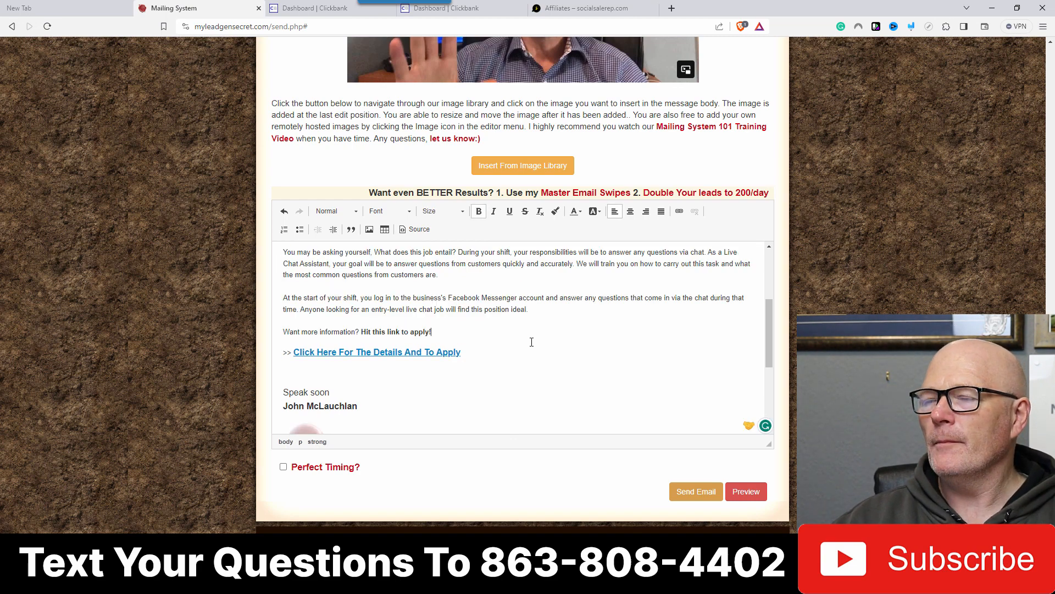
Set the pasted swipe text to font size 16.
{"action": "scroll", "coordinate": [532, 342], "scroll_direction": "up", "scroll_amount": 3}
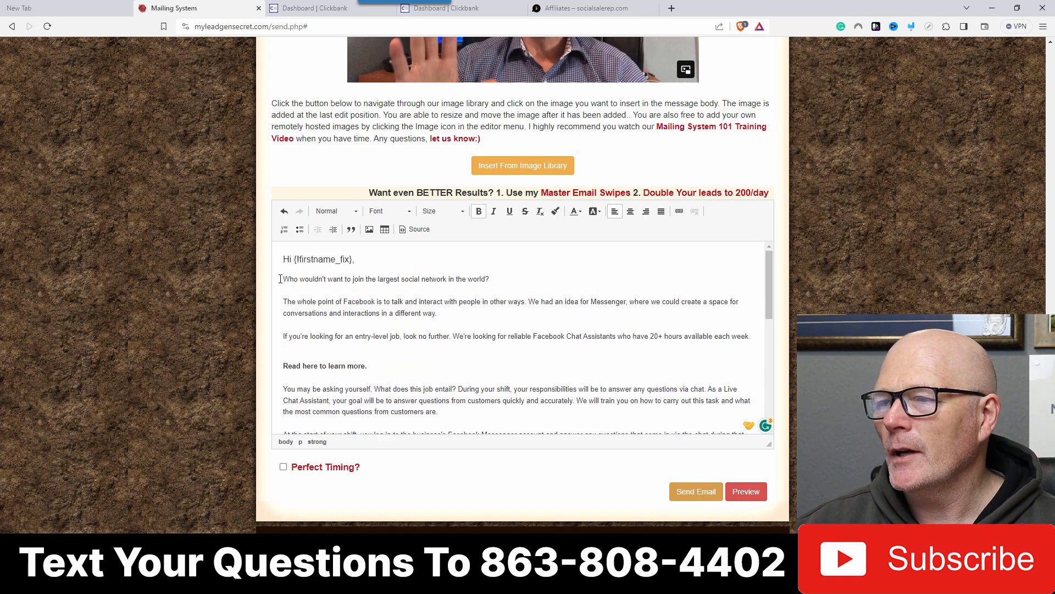
{"action": "left_click_drag", "start_coordinate": [285, 276], "coordinate": [472, 338]}
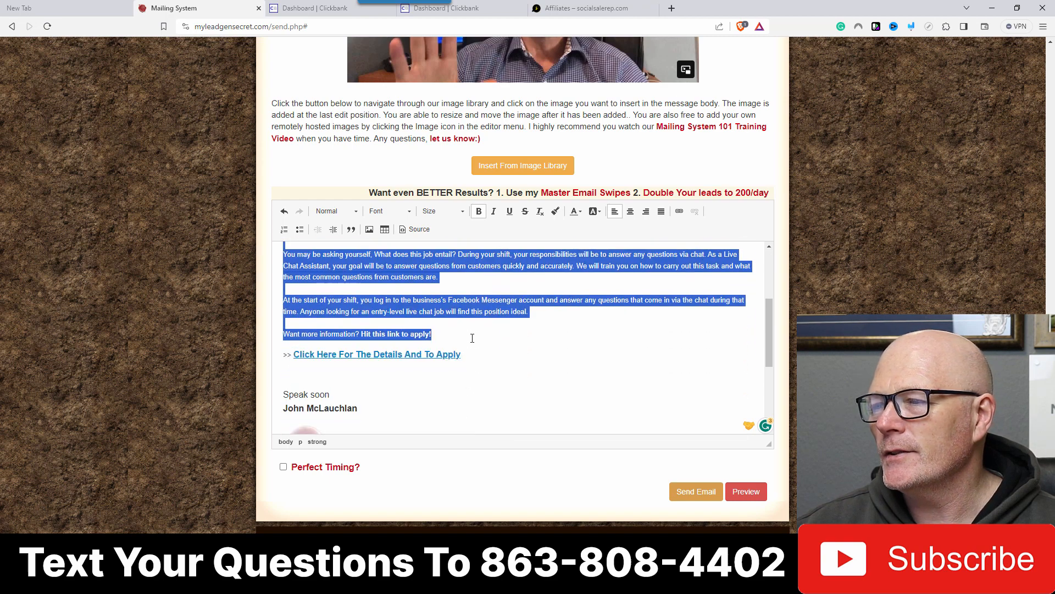
{"action": "left_click", "coordinate": [461, 212]}
{"action": "scroll", "coordinate": [484, 305], "scroll_direction": "down", "scroll_amount": 2}
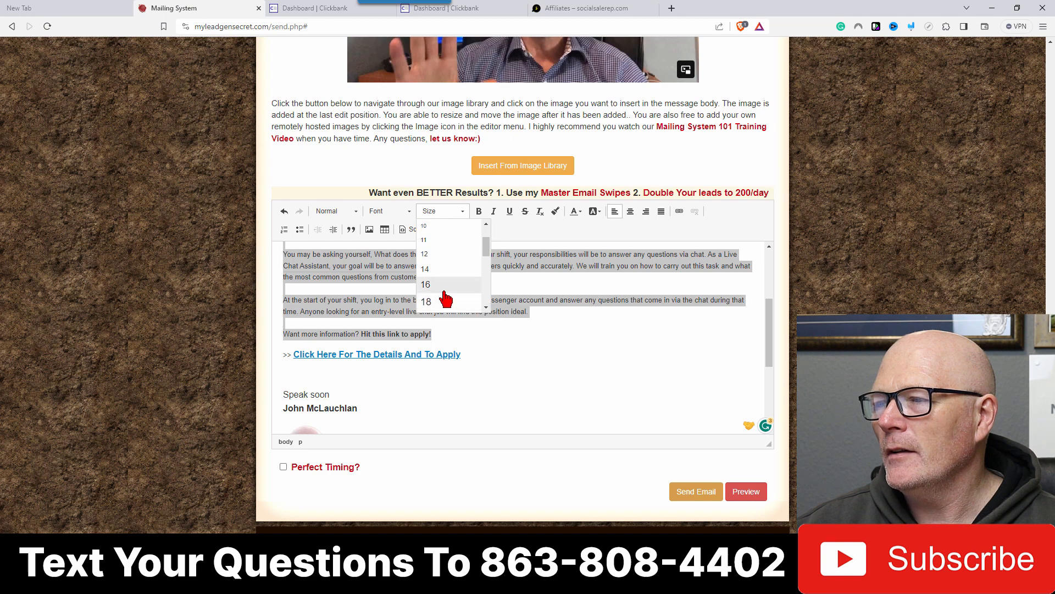
{"action": "left_click", "coordinate": [426, 285]}
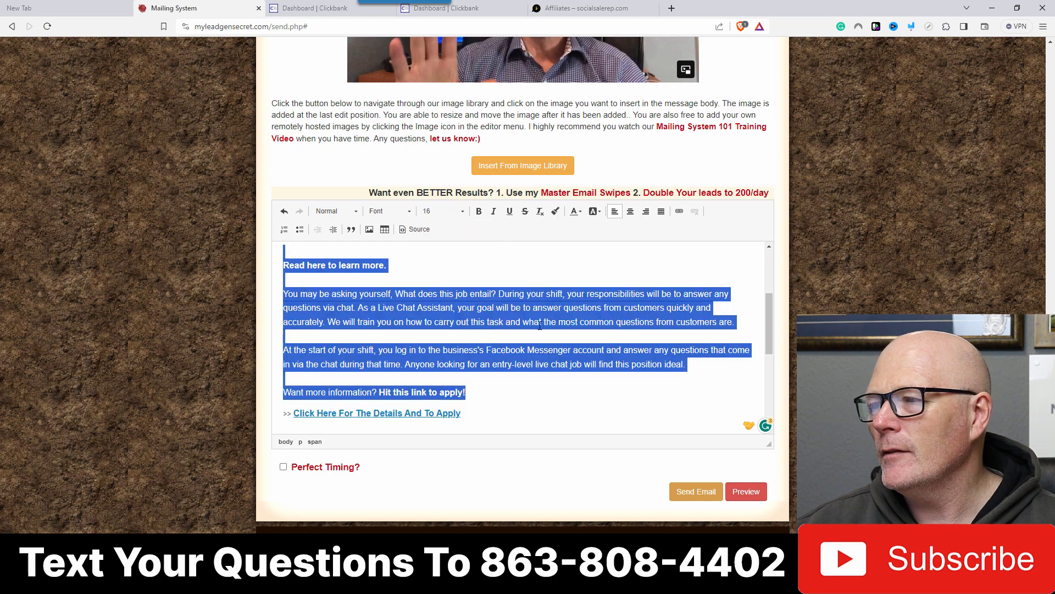
{"action": "left_click", "coordinate": [474, 276]}
{"action": "scroll", "coordinate": [467, 278], "scroll_direction": "up", "scroll_amount": 1}
{"action": "scroll", "coordinate": [461, 278], "scroll_direction": "down", "scroll_amount": 3}
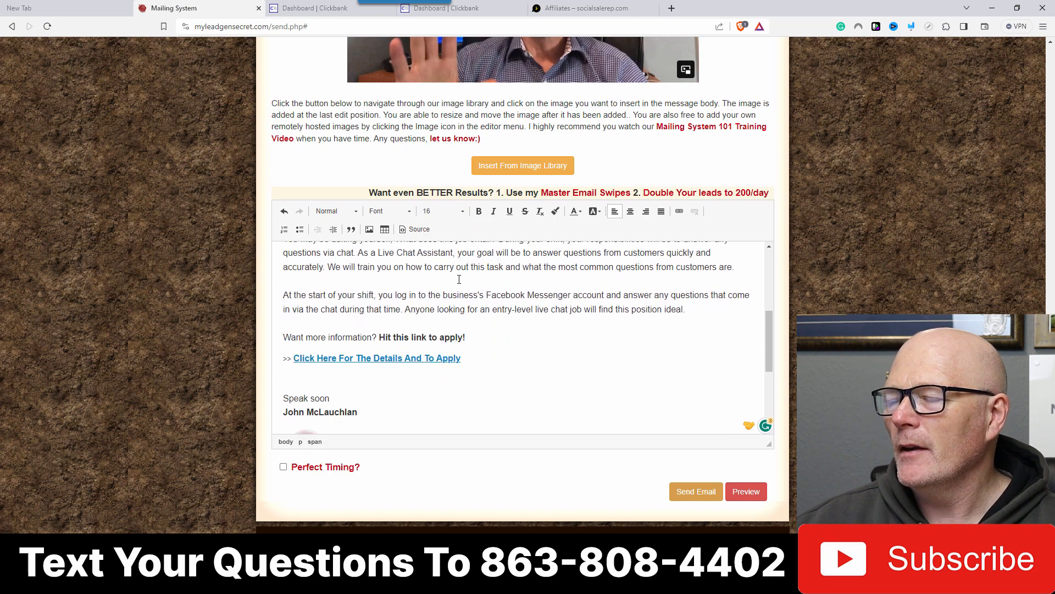
{"action": "scroll", "coordinate": [434, 274], "scroll_direction": "up", "scroll_amount": 5}
{"action": "left_click", "coordinate": [358, 259]}
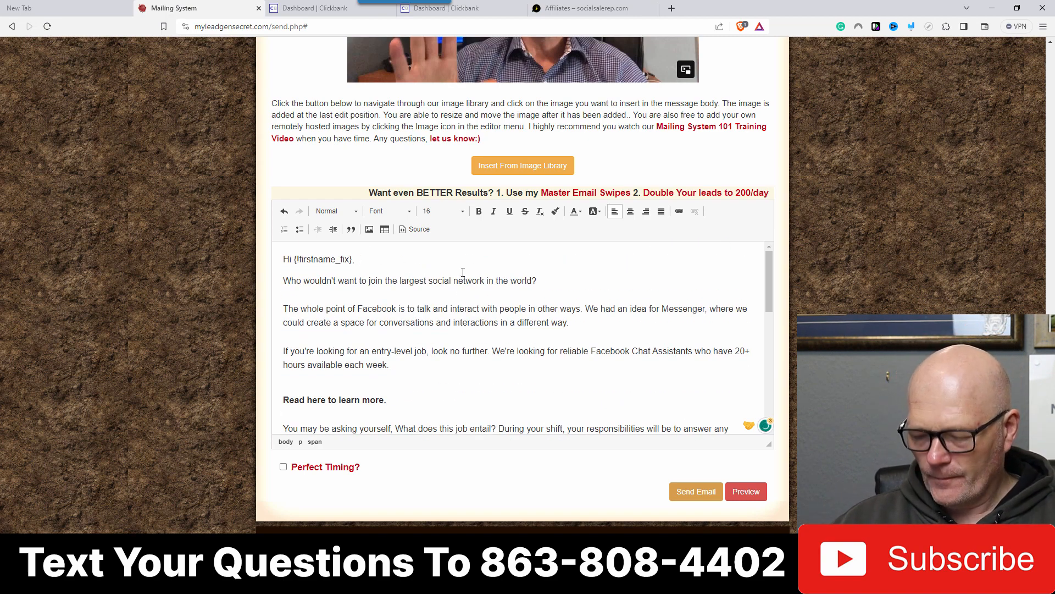
{"action": "key", "text": "Return"}
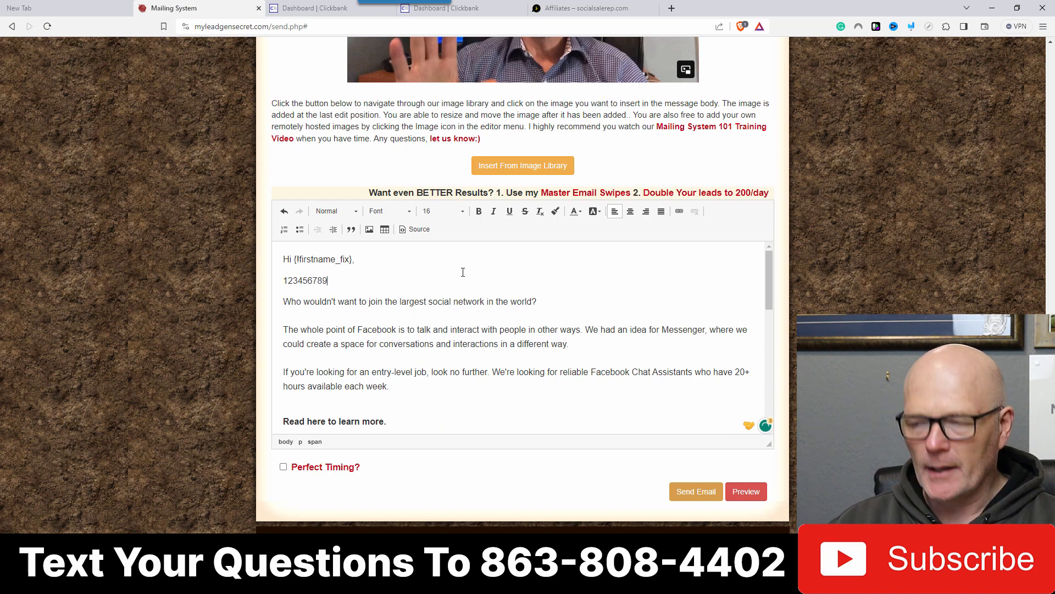
{"action": "type", "text": "1234567890"}
{"action": "left_click_drag", "start_coordinate": [334, 279], "coordinate": [280, 277]}
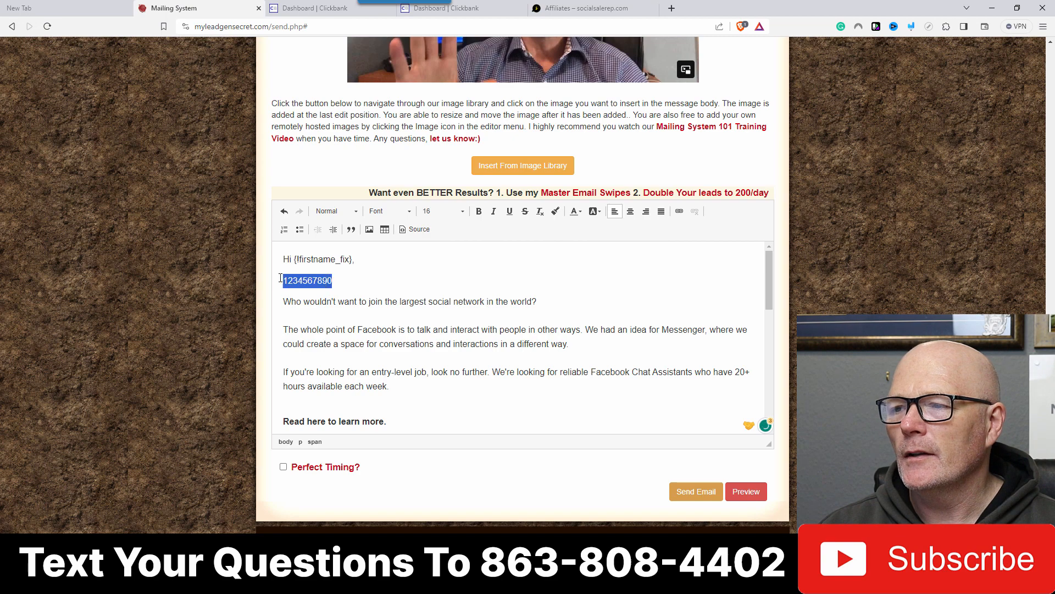
{"action": "right_click", "coordinate": [292, 278]}
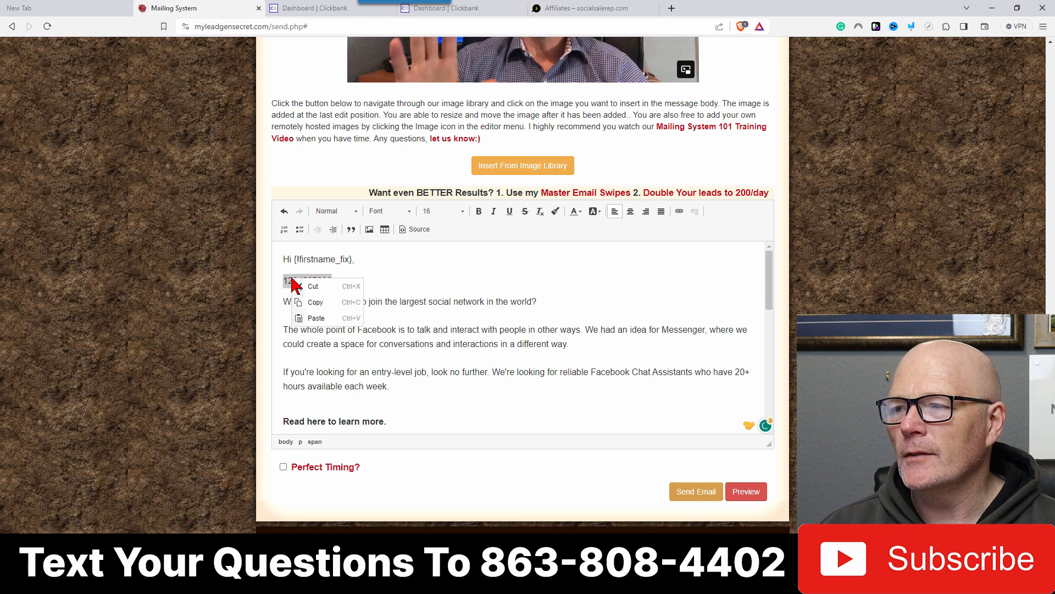
{"action": "left_click", "coordinate": [316, 303]}
{"action": "left_click", "coordinate": [338, 283]}
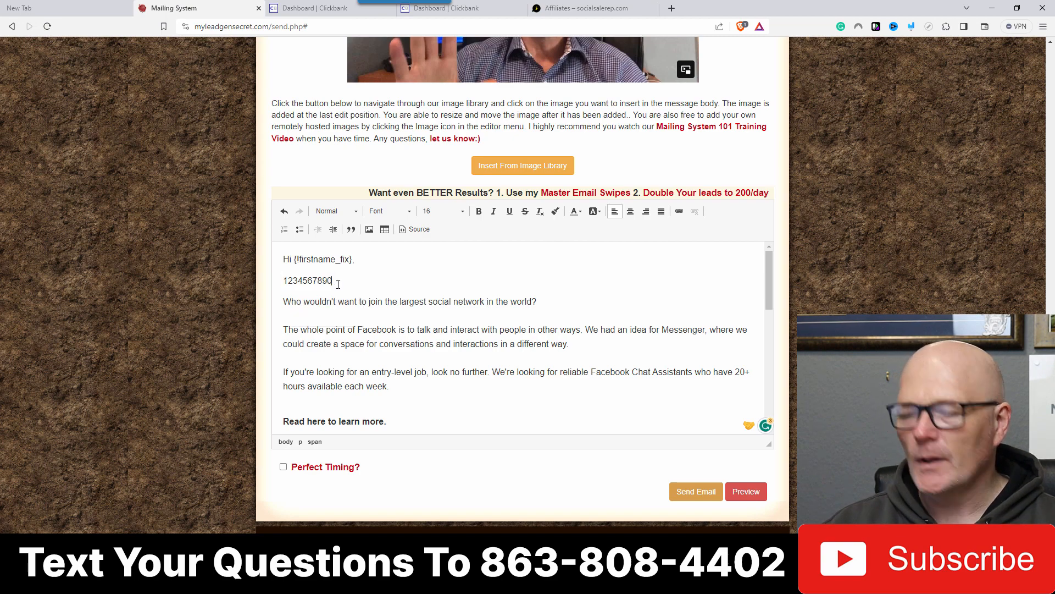
{"action": "key", "text": "ctrl+v"}
{"action": "key", "text": "ctrl+v"}
{"action": "key", "text": "ctrl+v"}
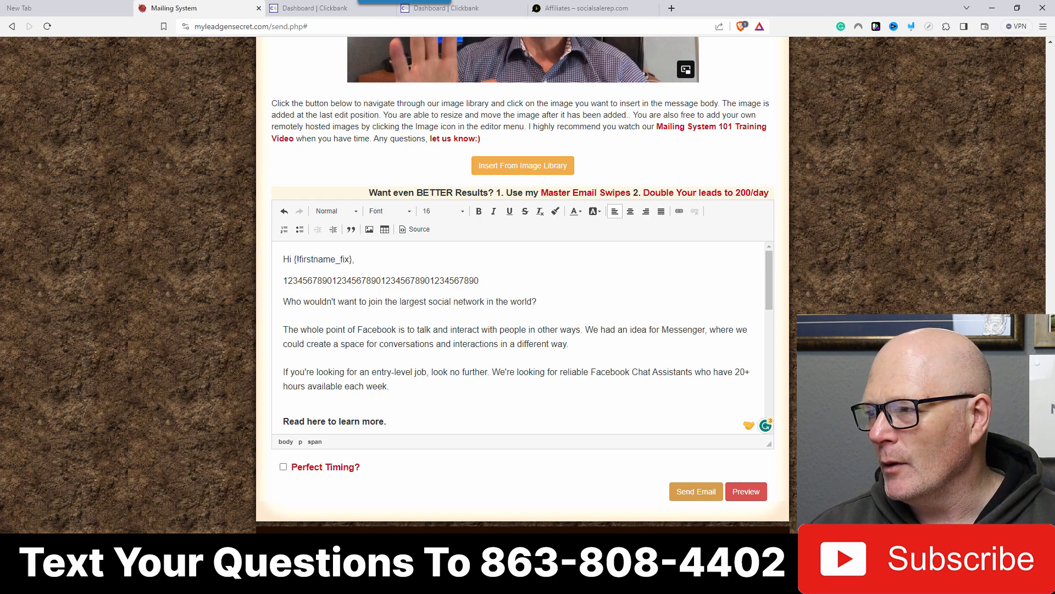
{"action": "scroll", "coordinate": [572, 285], "scroll_direction": "down", "scroll_amount": 2}
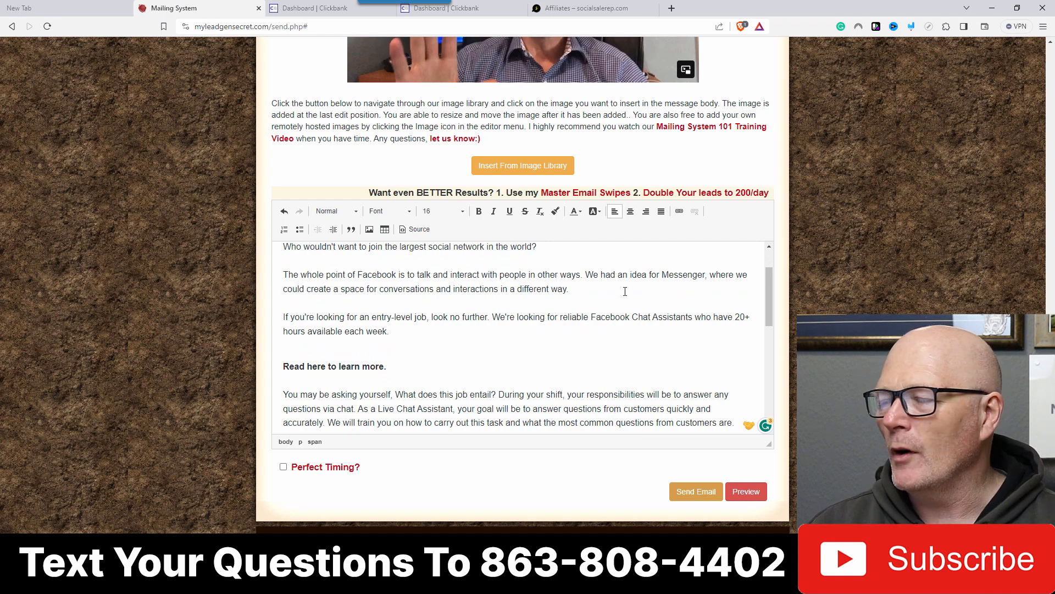
{"action": "scroll", "coordinate": [625, 291], "scroll_direction": "up", "scroll_amount": 2}
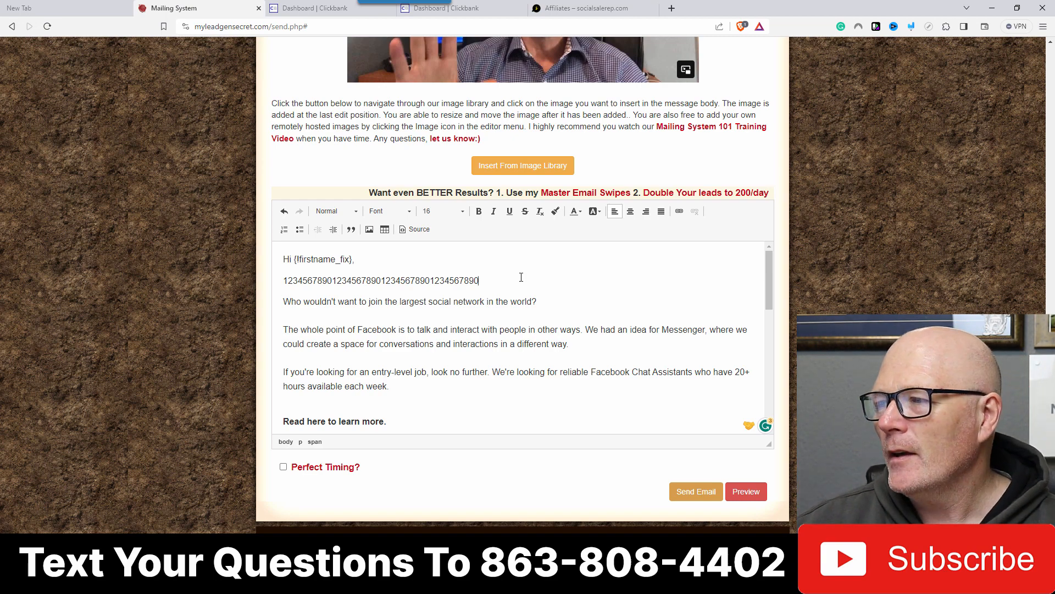
{"action": "left_click", "coordinate": [548, 280]}
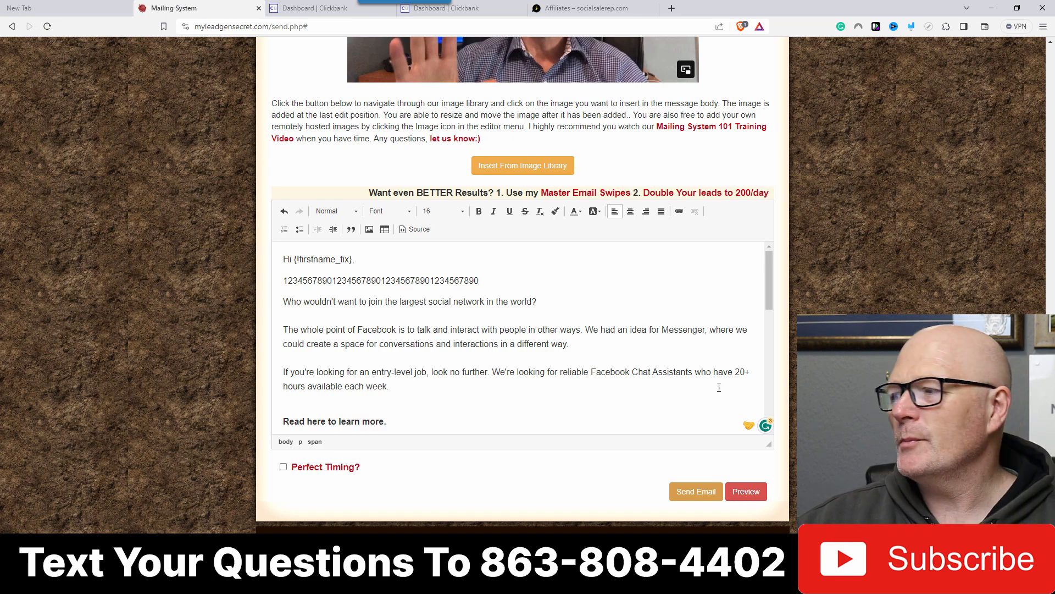
Enlarge the email editor in two resizes and scroll through the message to review it.
{"action": "left_click_drag", "start_coordinate": [769, 444], "coordinate": [785, 531]}
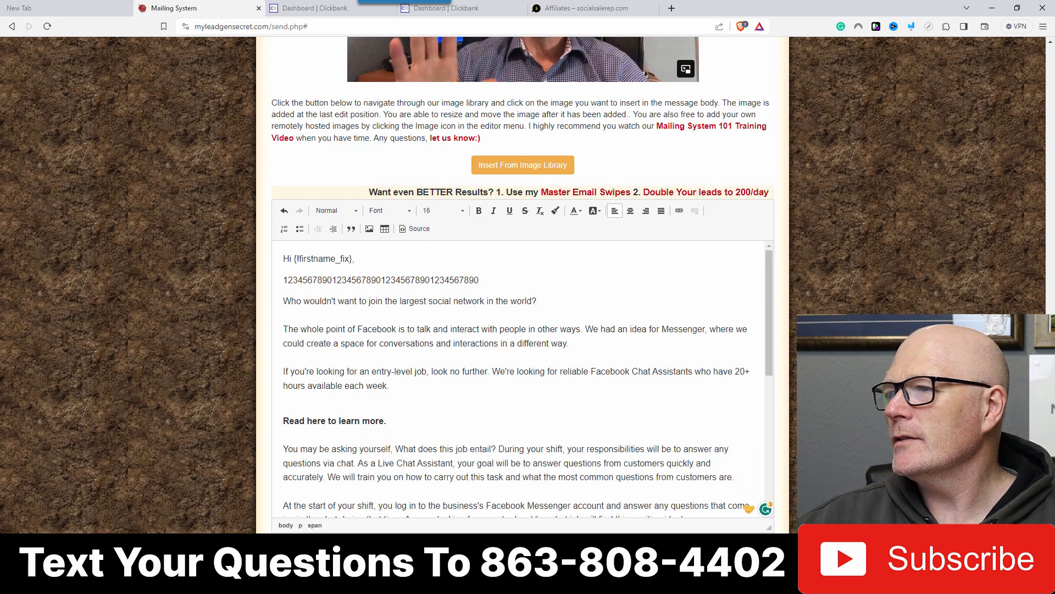
{"action": "scroll", "coordinate": [784, 531], "scroll_direction": "down", "scroll_amount": 2}
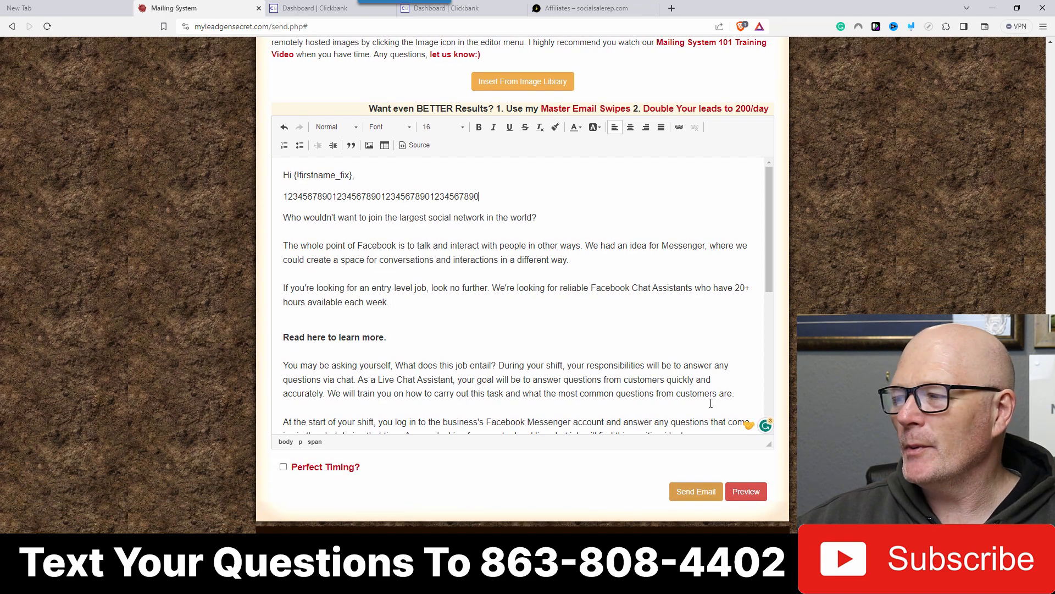
{"action": "left_click_drag", "start_coordinate": [759, 440], "coordinate": [783, 487]}
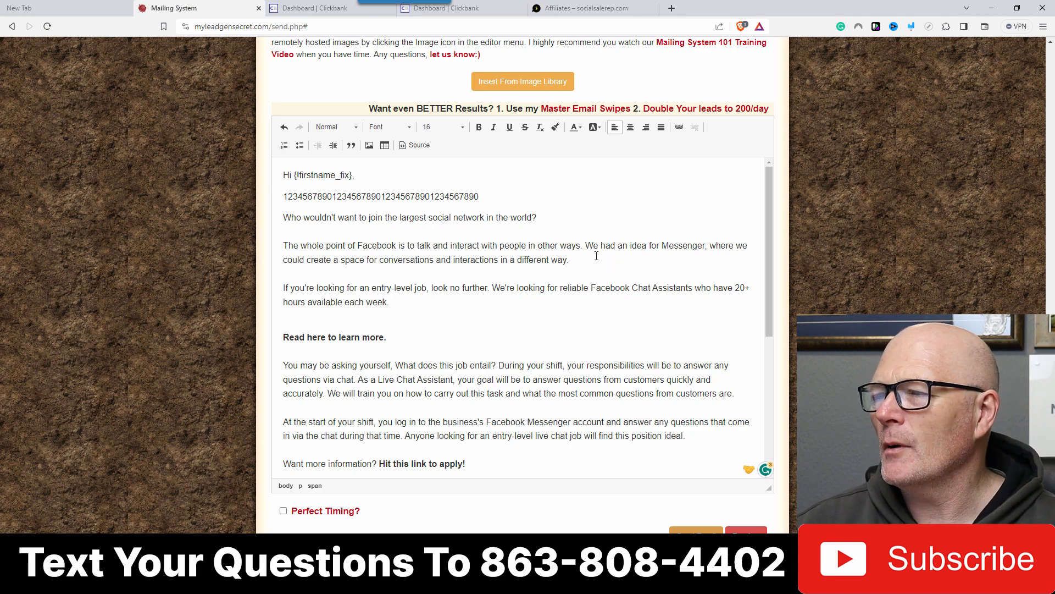
{"action": "scroll", "coordinate": [596, 256], "scroll_direction": "down", "scroll_amount": 1}
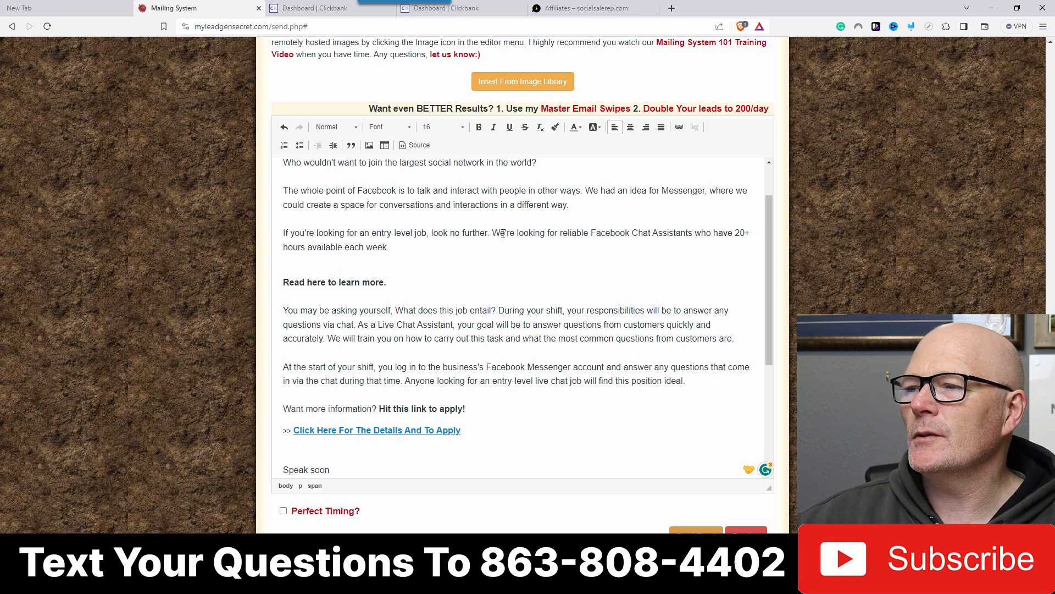
{"action": "scroll", "coordinate": [427, 254], "scroll_direction": "down", "scroll_amount": 1}
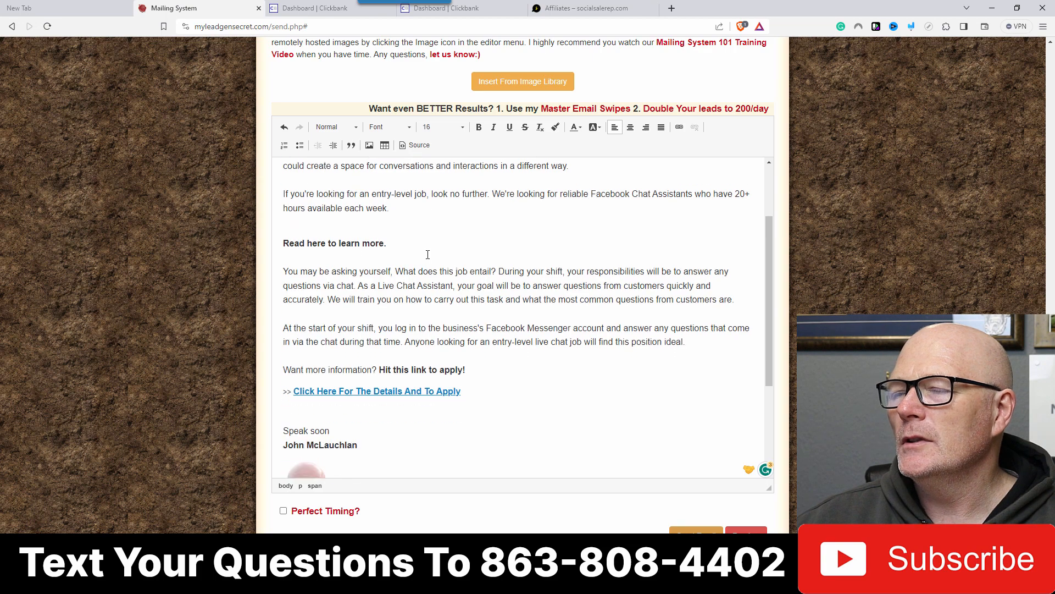
{"action": "scroll", "coordinate": [445, 250], "scroll_direction": "up", "scroll_amount": 2}
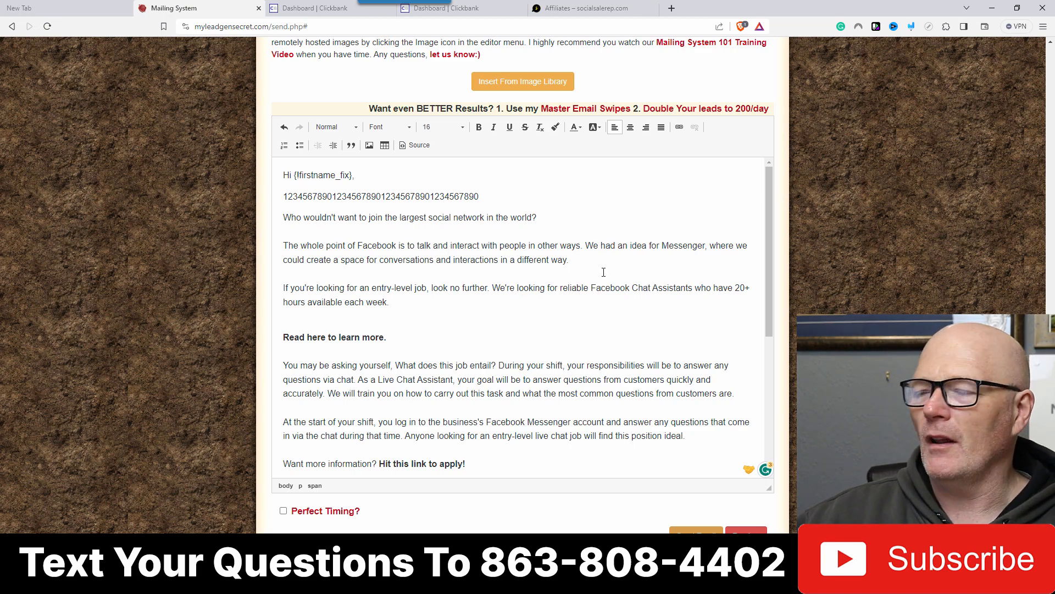
{"action": "left_click", "coordinate": [581, 260]}
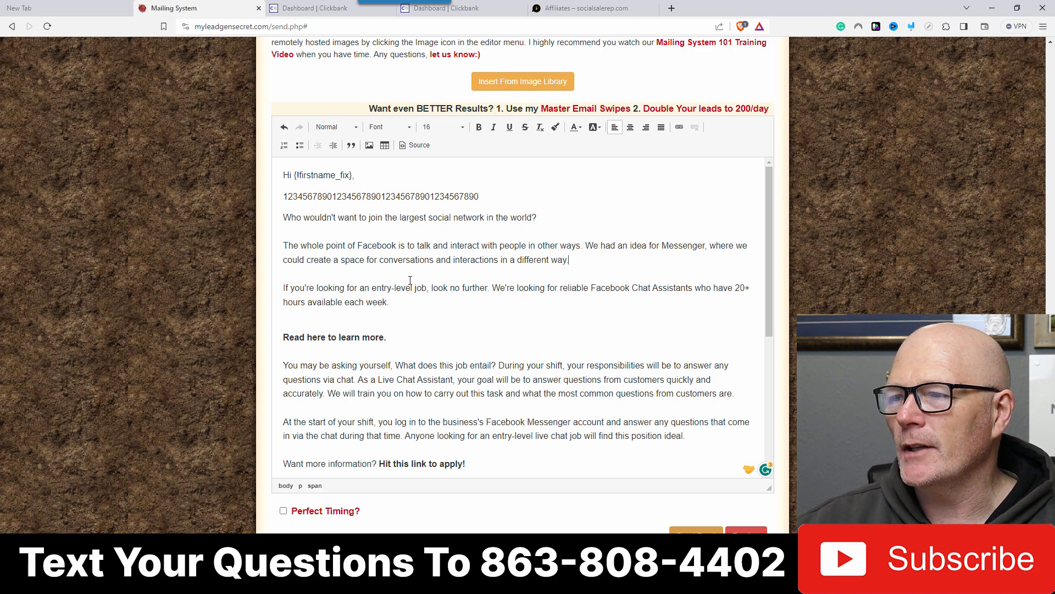
{"action": "scroll", "coordinate": [410, 280], "scroll_direction": "down", "scroll_amount": 2}
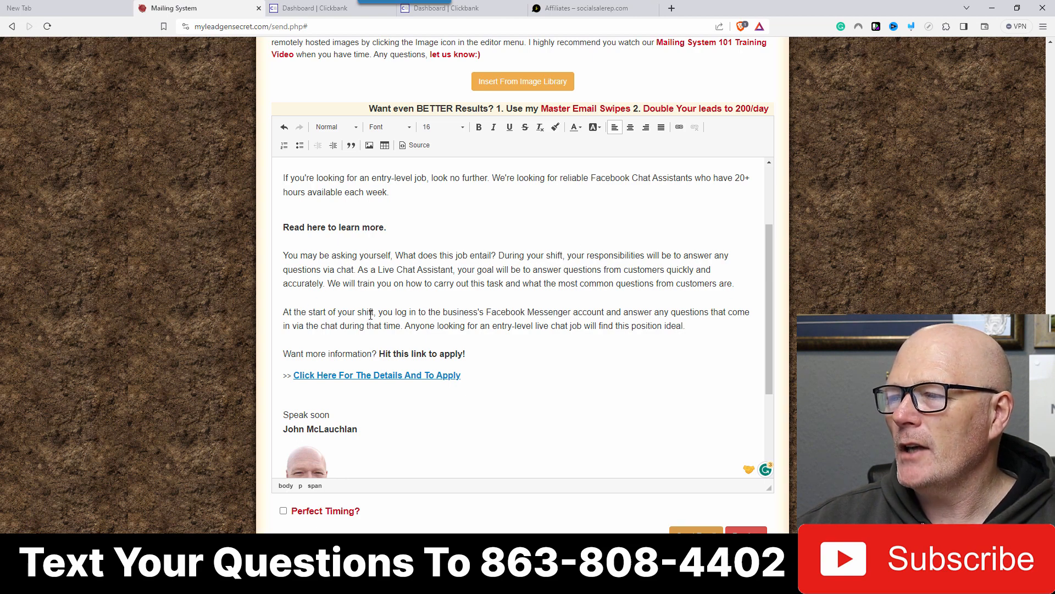
{"action": "scroll", "coordinate": [377, 291], "scroll_direction": "up", "scroll_amount": 3}
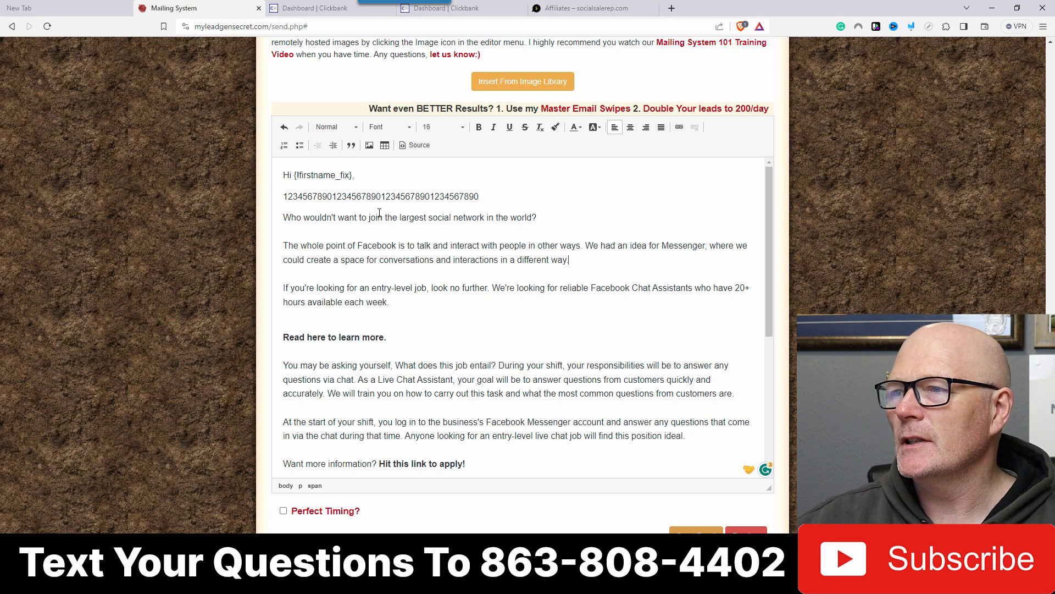
Reword the opening question to 'Would you like to work with…' and delete the 'whole point of Facebook' paragraph.
{"action": "left_click", "coordinate": [285, 217]}
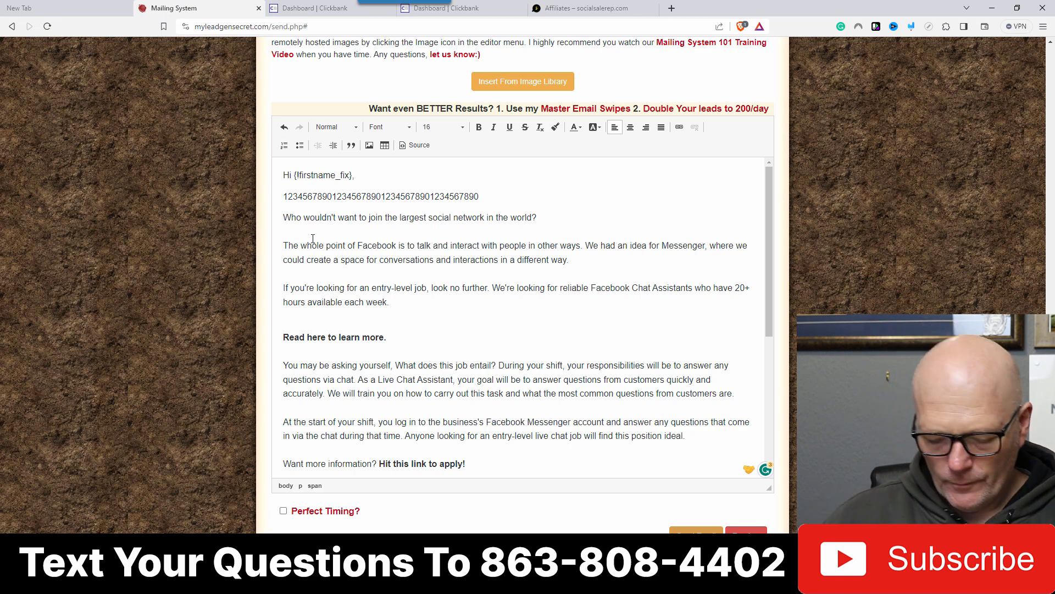
{"action": "type", "text": "W"}
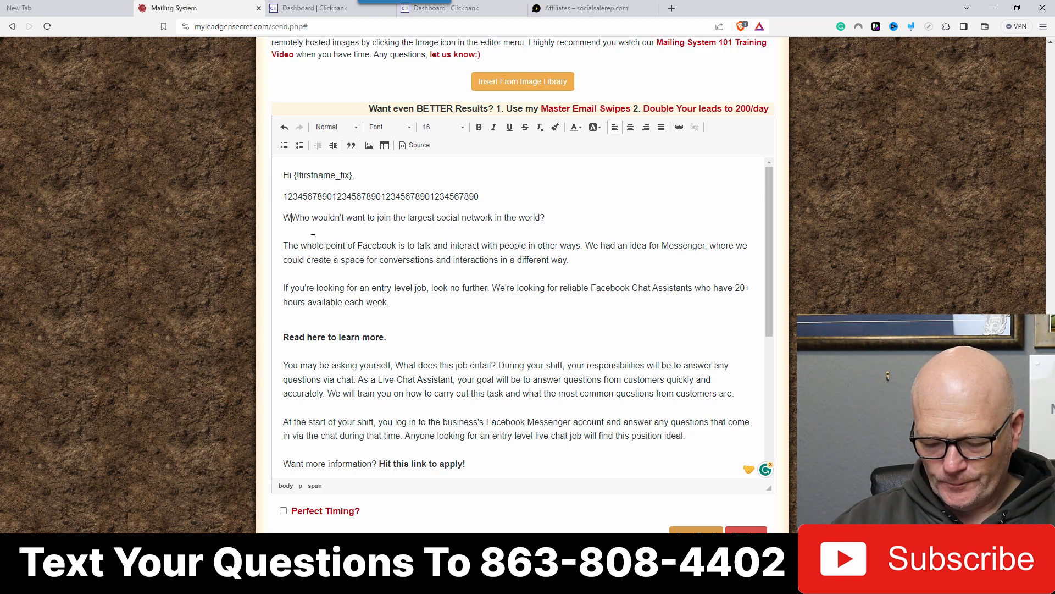
{"action": "type", "text": "ould y"}
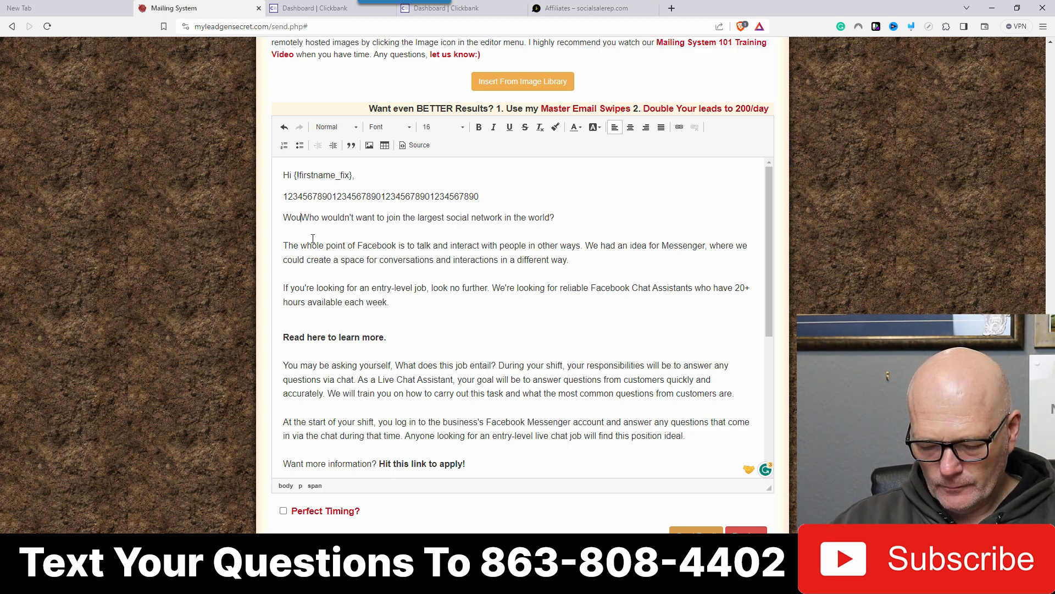
{"action": "type", "text": "ou like to "}
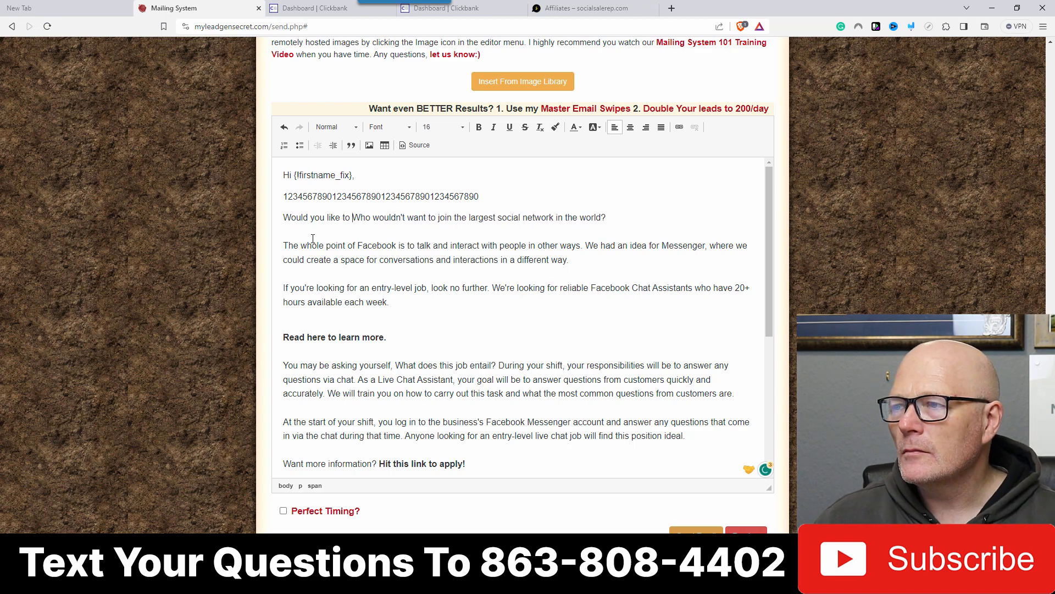
{"action": "type", "text": "work "}
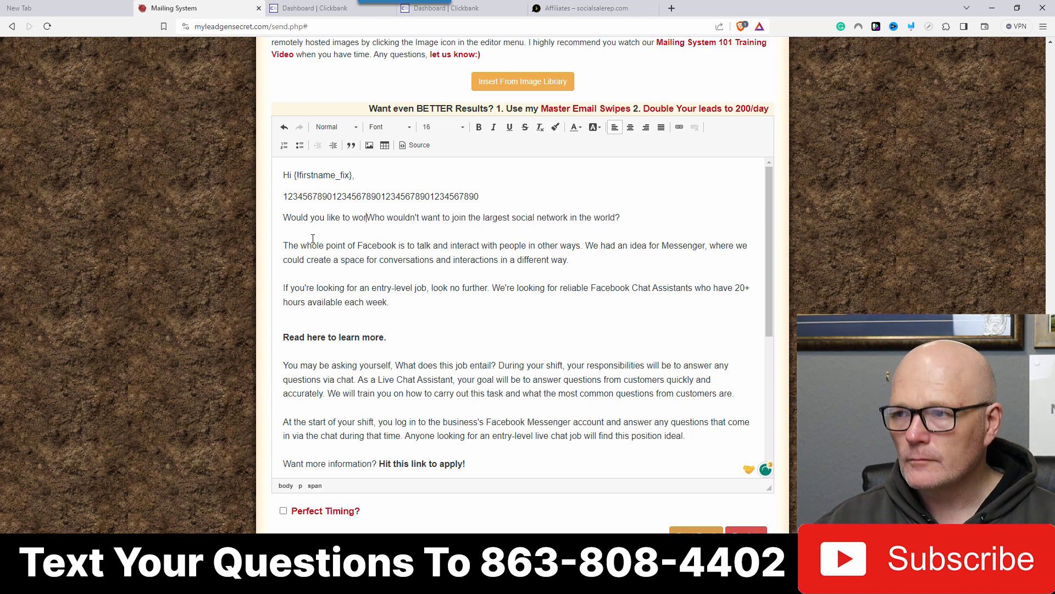
{"action": "type", "text": "with"}
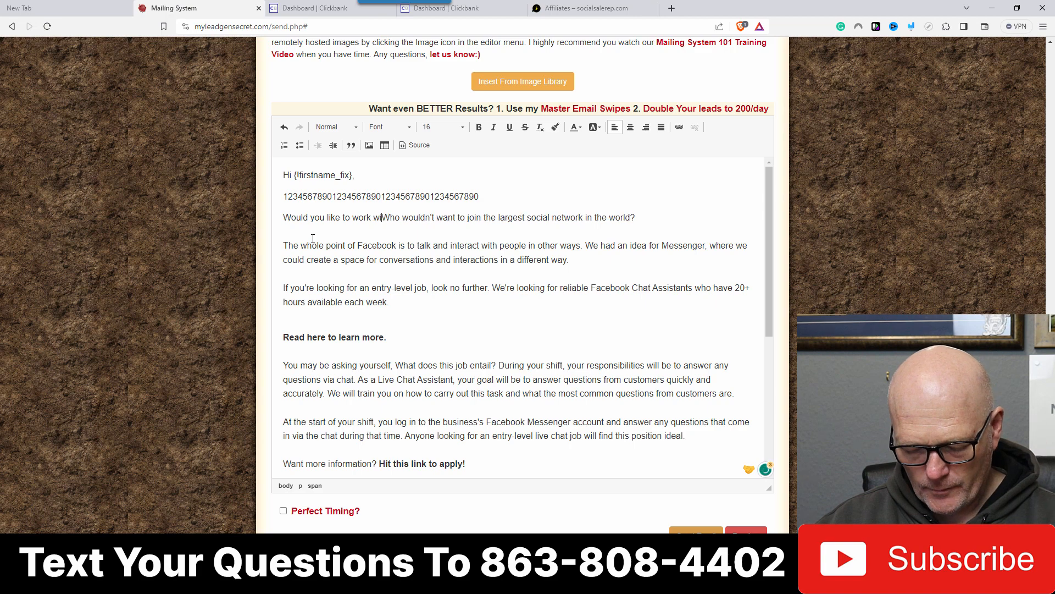
{"action": "key", "text": "Delete"}
{"action": "key", "text": "Delete"}
{"action": "key", "text": "Delete"}
{"action": "key", "text": "Delete"}
{"action": "key", "text": "Delete"}
{"action": "key", "text": "Delete"}
{"action": "key", "text": "Delete"}
{"action": "key", "text": "Delete"}
{"action": "key", "text": "Delete"}
{"action": "key", "text": "Delete"}
{"action": "key", "text": "Delete"}
{"action": "key", "text": "Delete"}
{"action": "key", "text": "Delete"}
{"action": "key", "text": "Delete"}
{"action": "key", "text": "Delete"}
{"action": "key", "text": "Delete"}
{"action": "key", "text": "Delete"}
{"action": "key", "text": "Delete"}
{"action": "key", "text": "Delete"}
{"action": "key", "text": "Delete"}
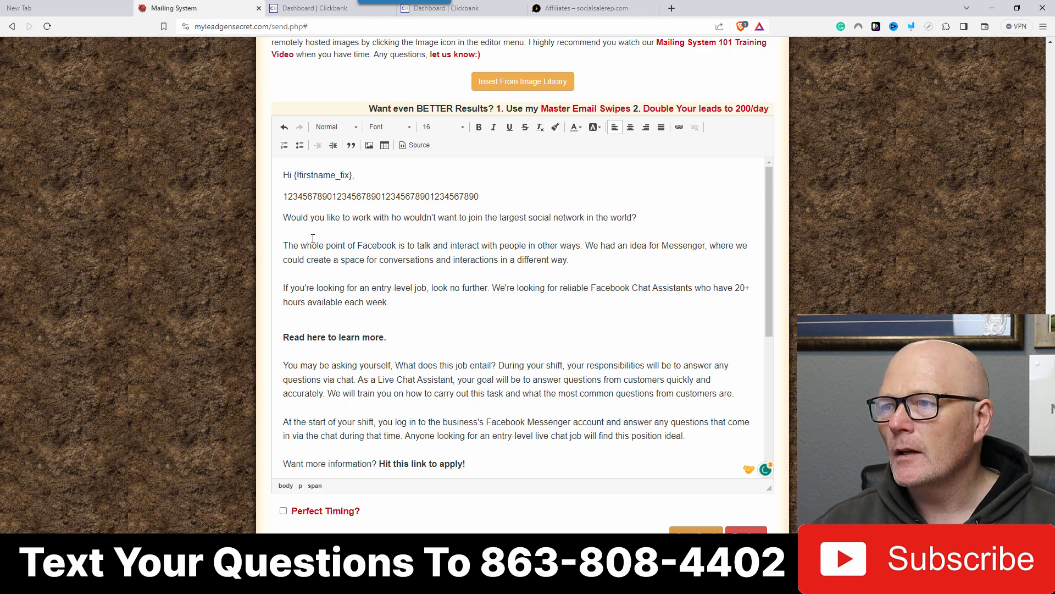
{"action": "key", "text": "Delete"}
{"action": "key", "text": "Delete"}
{"action": "key", "text": "Delete"}
{"action": "key", "text": "Delete"}
{"action": "key", "text": "Delete"}
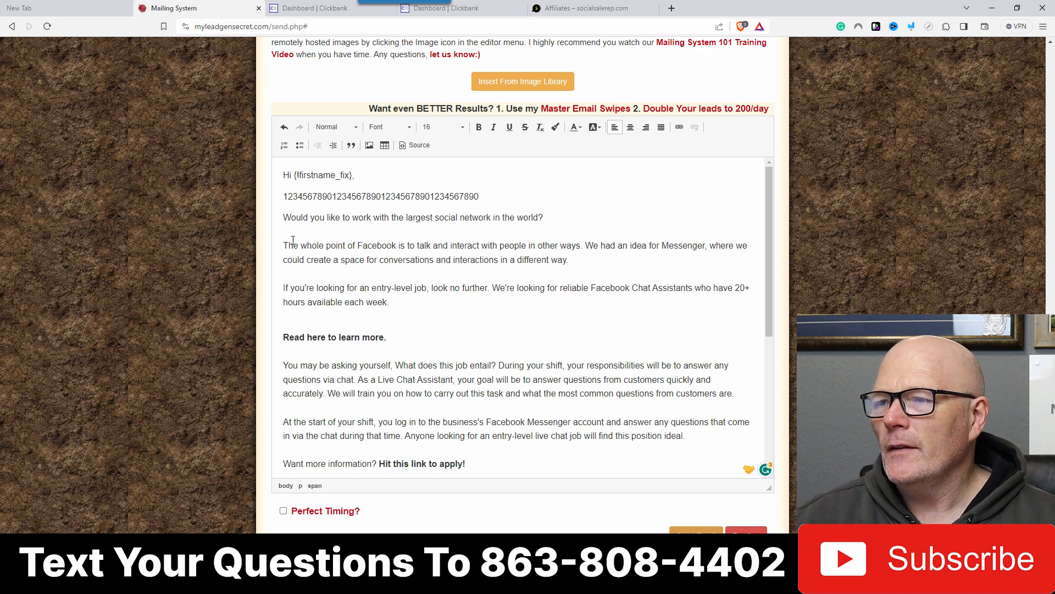
{"action": "left_click_drag", "start_coordinate": [284, 245], "coordinate": [587, 261]}
{"action": "key", "text": "BackSpace"}
{"action": "key", "text": "BackSpace"}
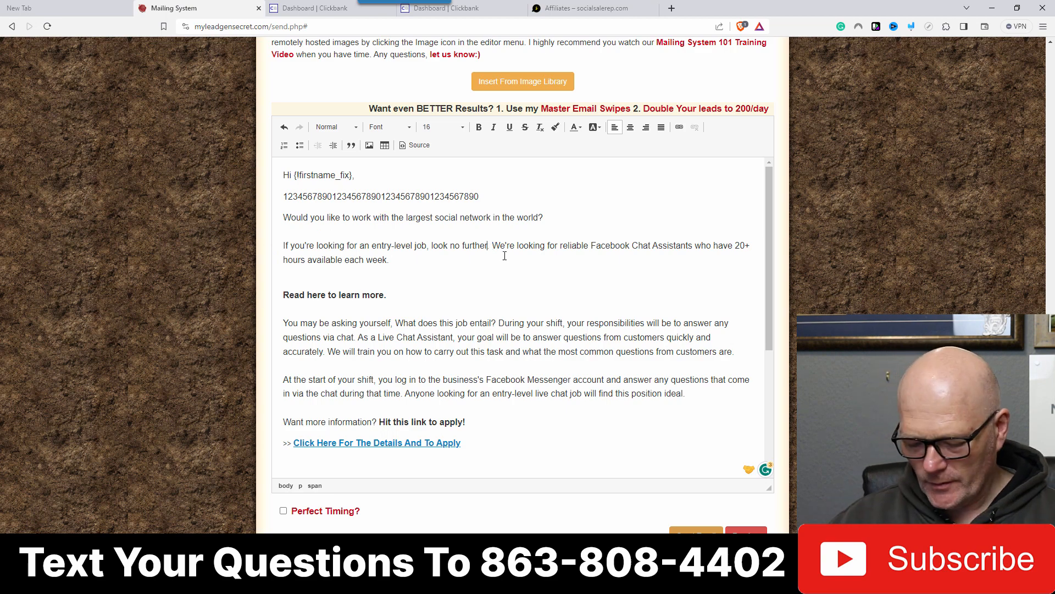
Break the job paragraph into lines before 'We're looking' and before 'who have 20+ hours'.
{"action": "type", "text": "..."}
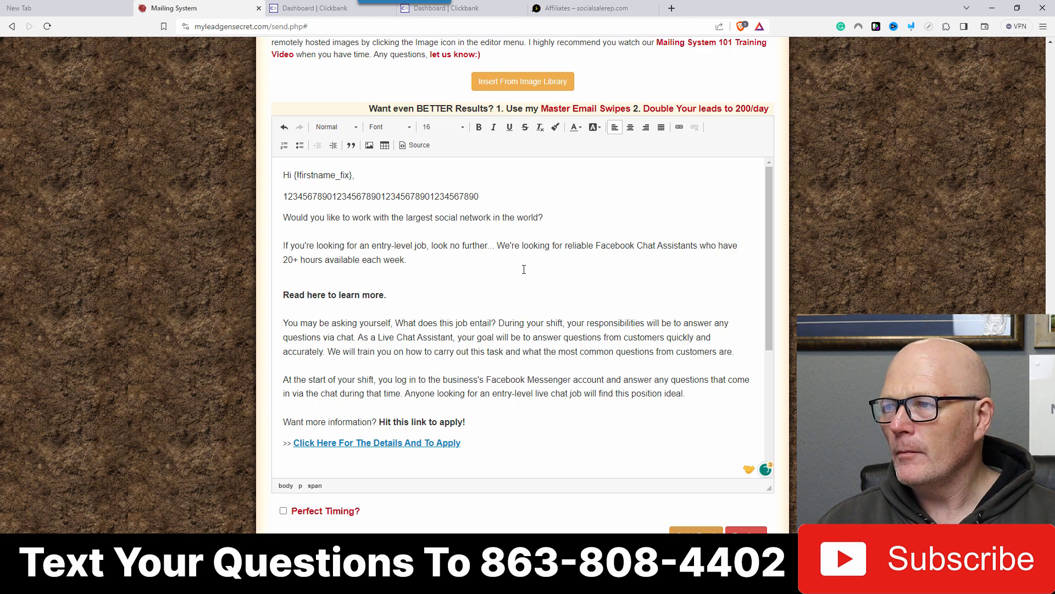
{"action": "key", "text": "shift+Return"}
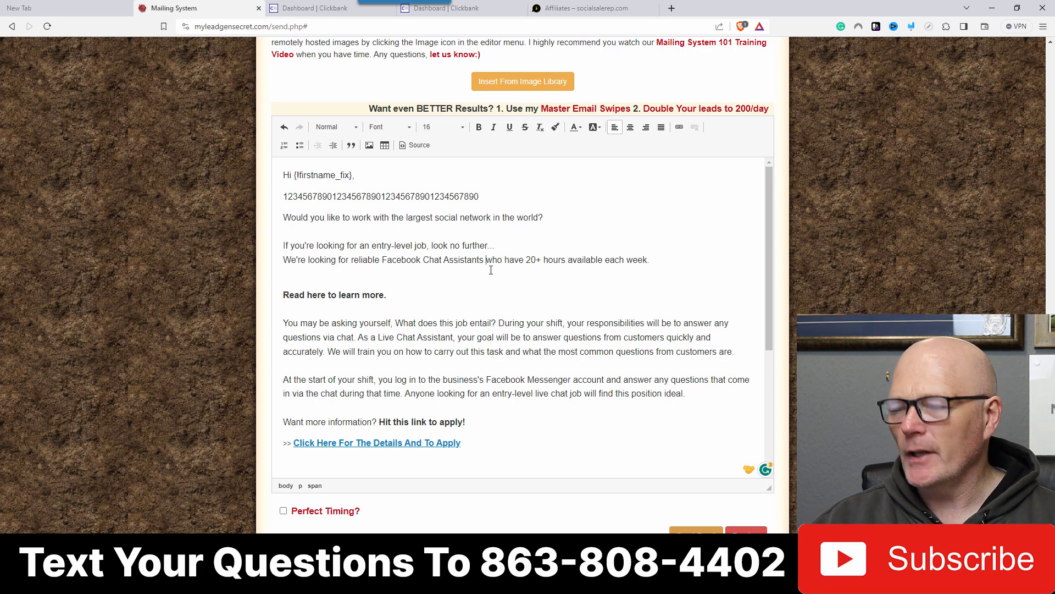
{"action": "key", "text": "shift+Return"}
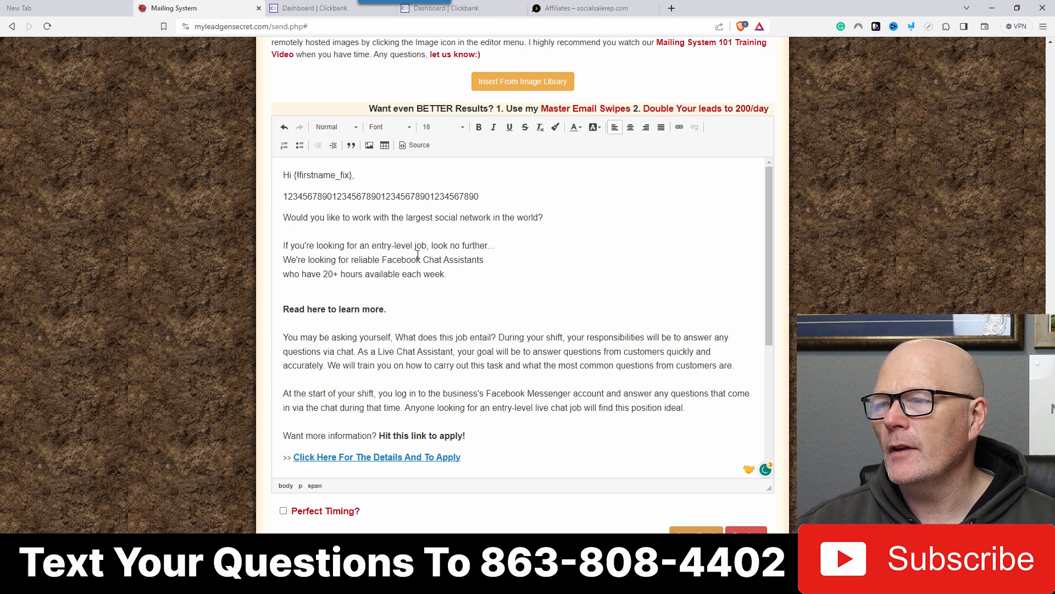
Fix the spacing so a single blank line sits above 'Read here to learn more.'.
{"action": "left_click", "coordinate": [460, 280]}
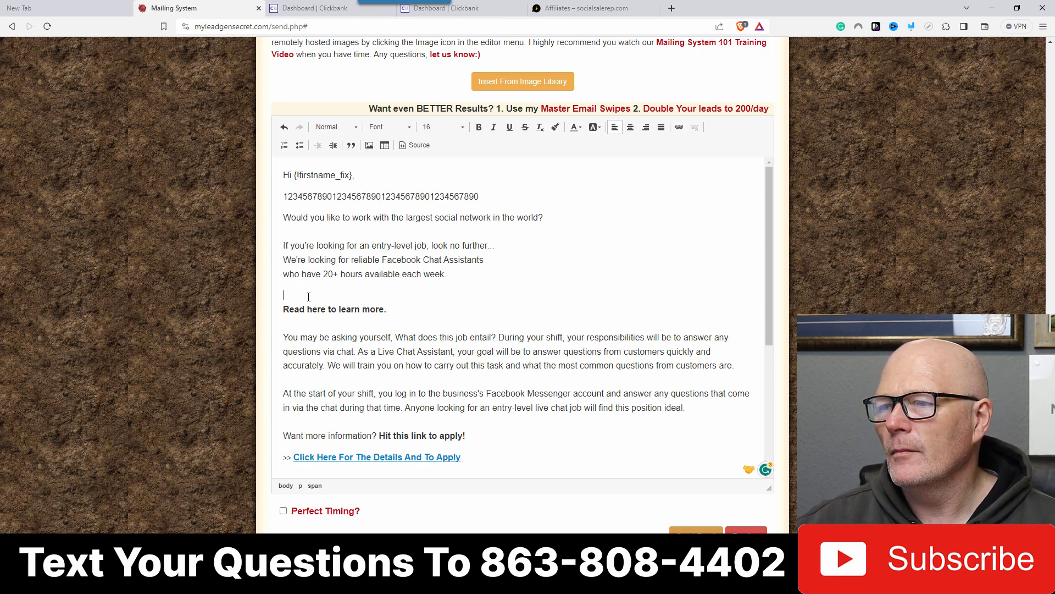
{"action": "key", "text": "Delete"}
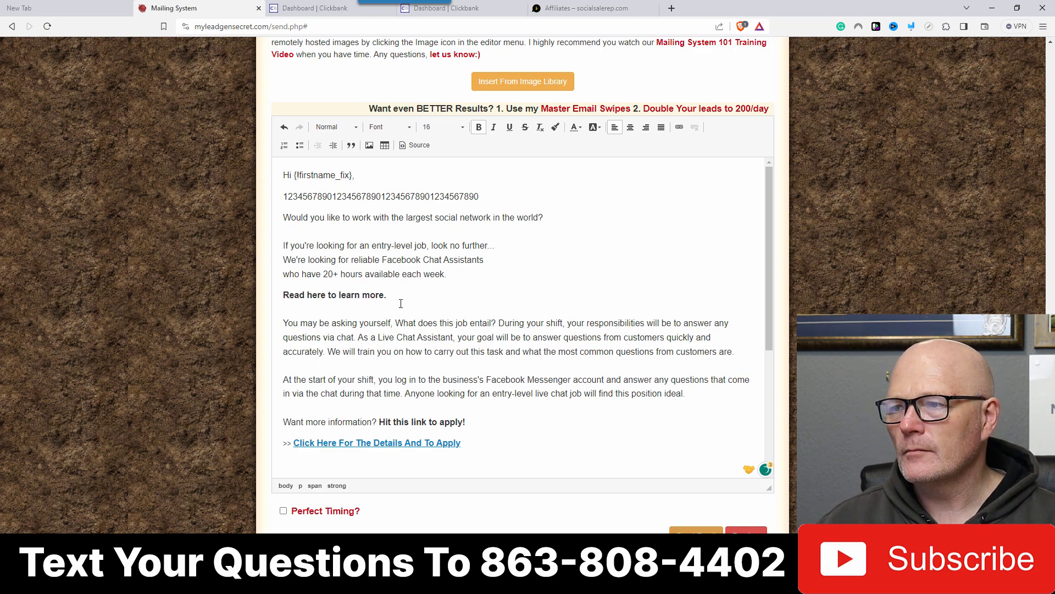
{"action": "key", "text": "Return"}
{"action": "key", "text": "Delete"}
{"action": "key", "text": "Up"}
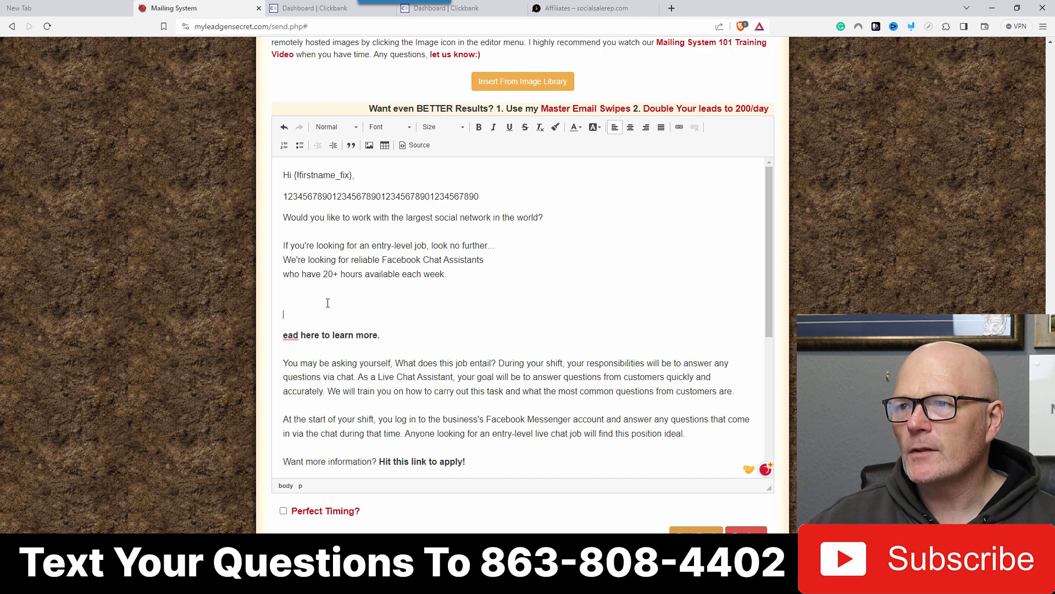
{"action": "left_click", "coordinate": [283, 129]}
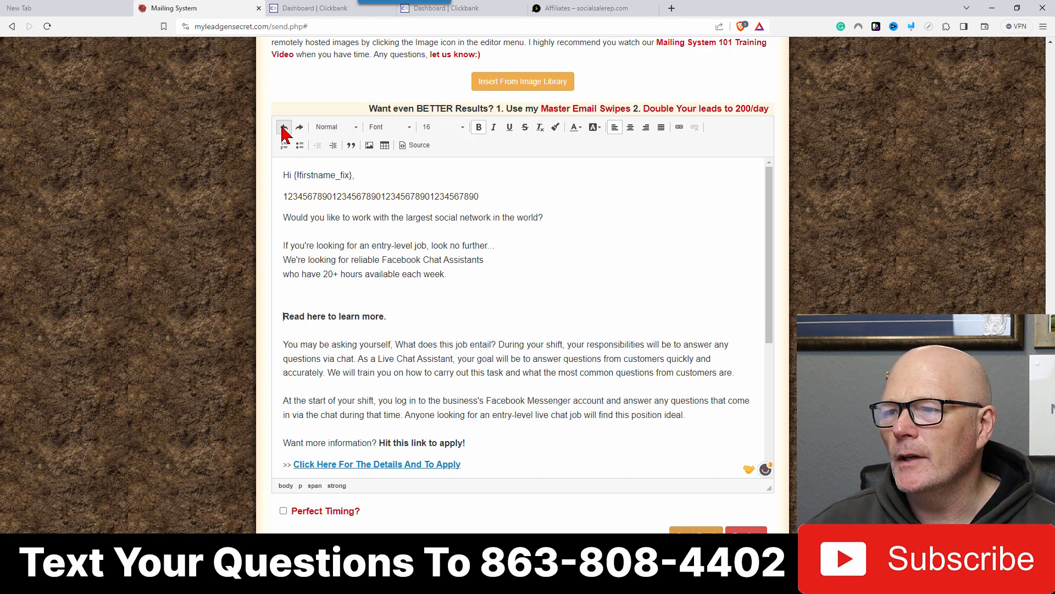
{"action": "left_click", "coordinate": [283, 129]}
{"action": "left_click", "coordinate": [283, 129]}
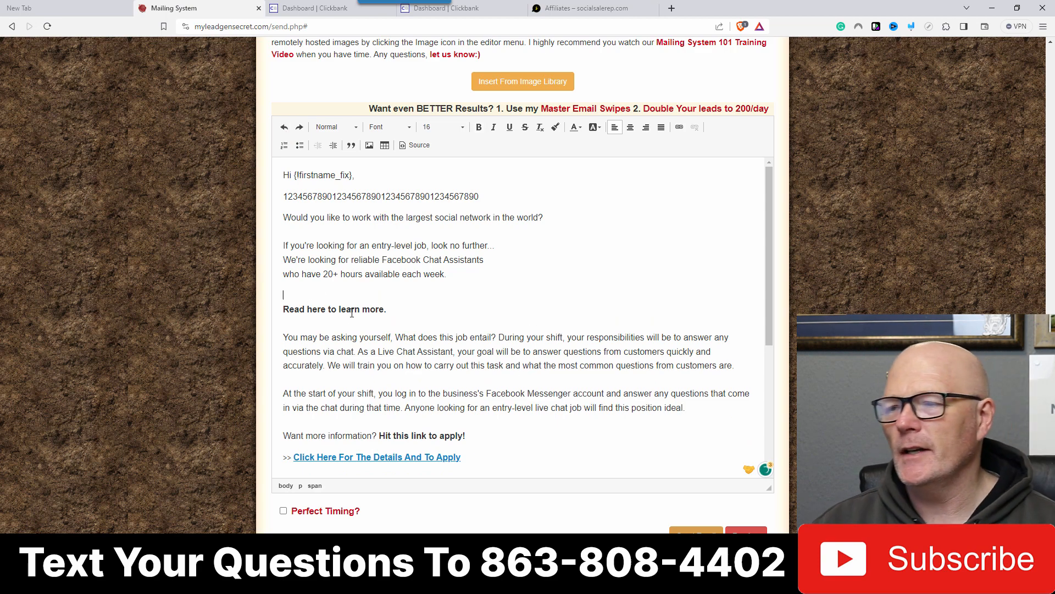
{"action": "left_click", "coordinate": [286, 300]}
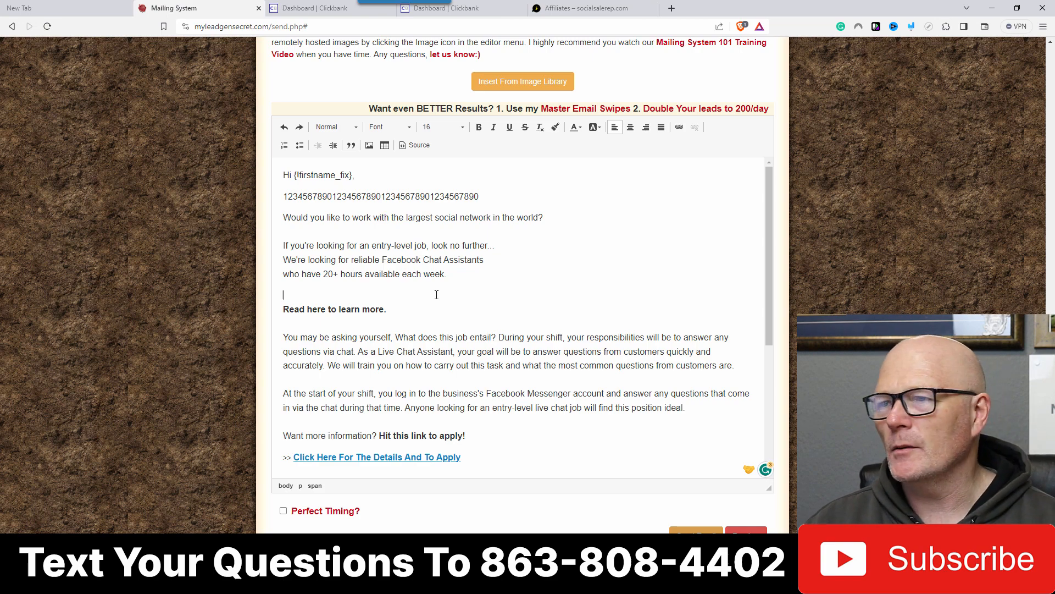
{"action": "scroll", "coordinate": [436, 295], "scroll_direction": "down", "scroll_amount": 1}
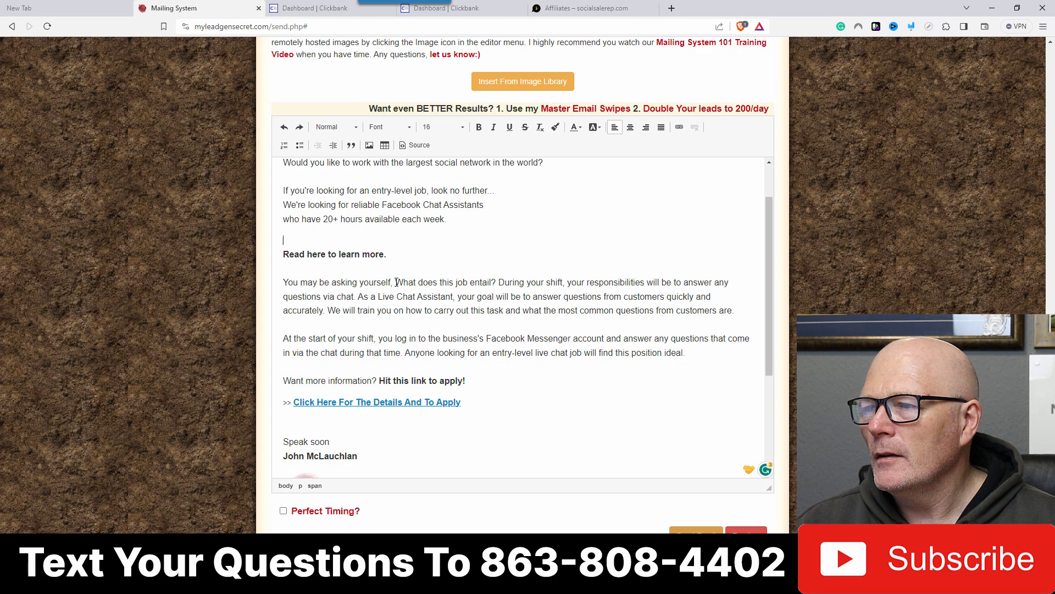
Start the paragraph with 'The job entails', deleting 'You may be asking yourself, What does' and the question mark.
{"action": "left_click", "coordinate": [454, 283]}
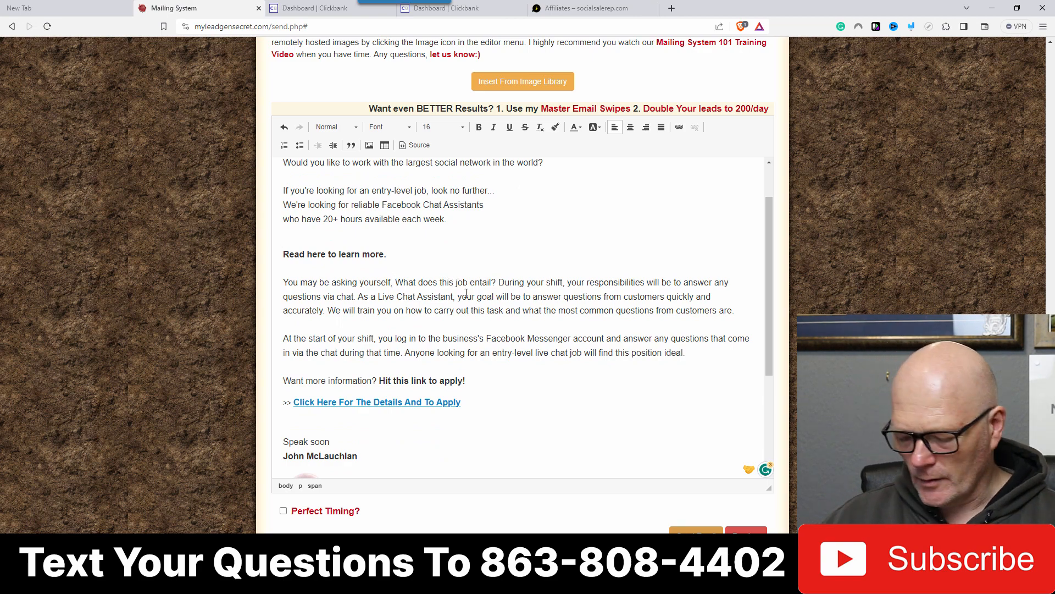
{"action": "key", "text": "BackSpace"}
{"action": "key", "text": "BackSpace"}
{"action": "type", "text": "e"}
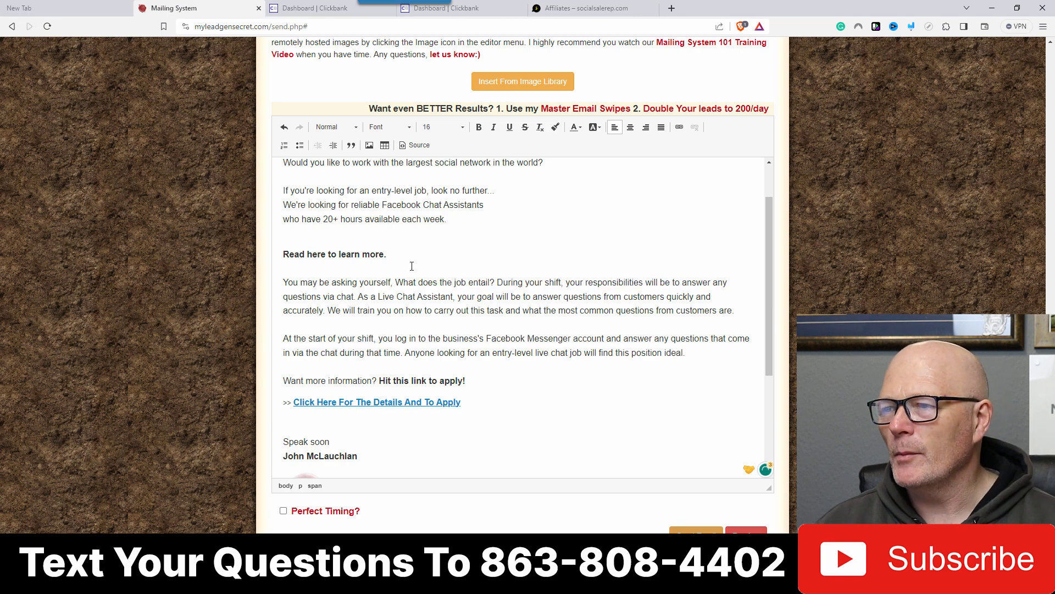
{"action": "left_click", "coordinate": [440, 282]}
{"action": "key", "text": "BackSpace"}
{"action": "type", "text": "T"}
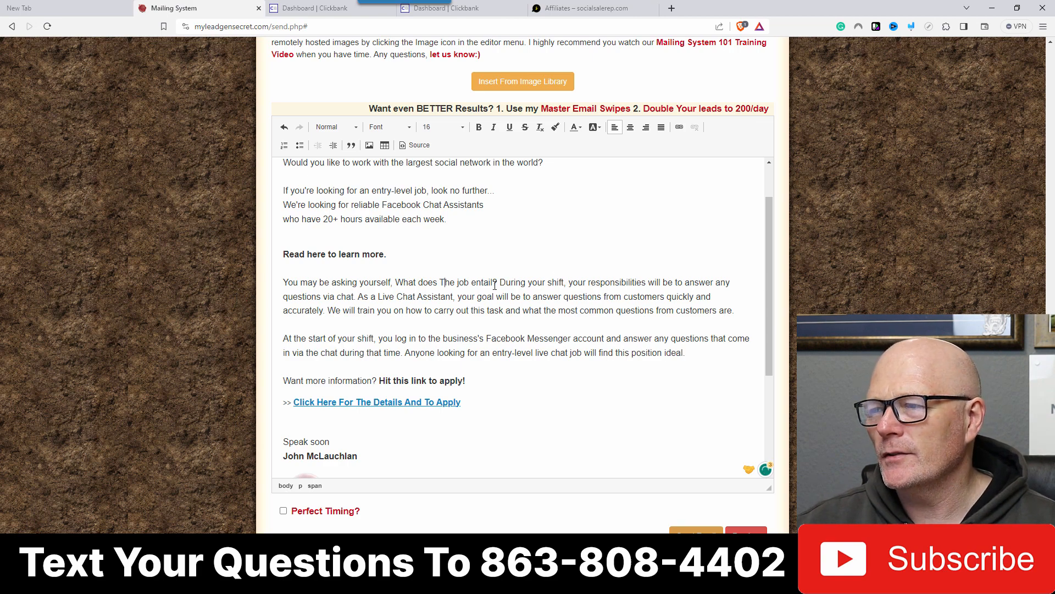
{"action": "left_click_drag", "start_coordinate": [442, 283], "coordinate": [283, 282]}
{"action": "key", "text": "BackSpace"}
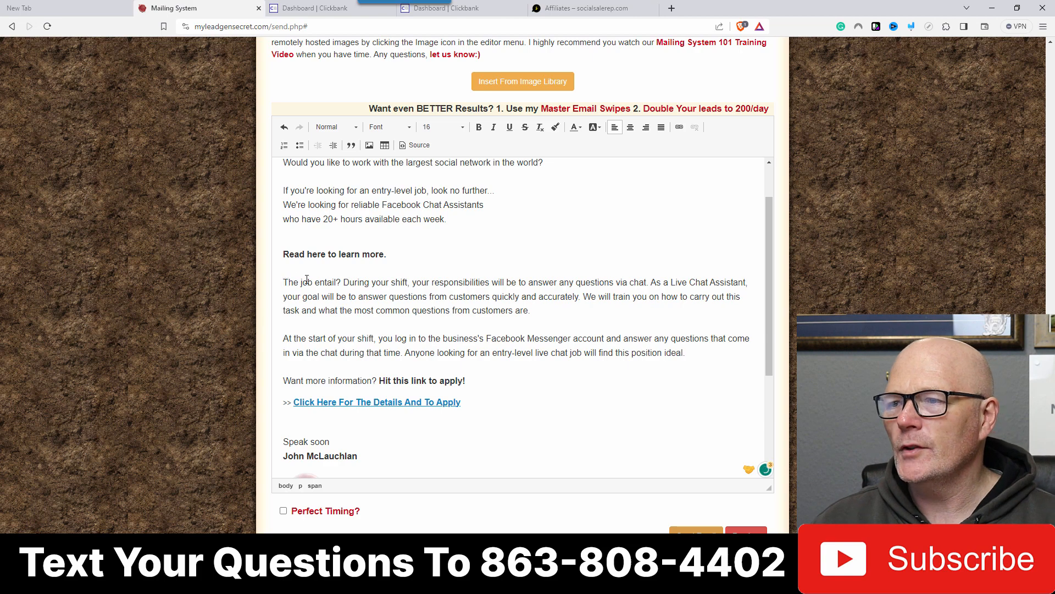
{"action": "mouse_move", "coordinate": [324, 282]}
{"action": "left_click", "coordinate": [329, 316]}
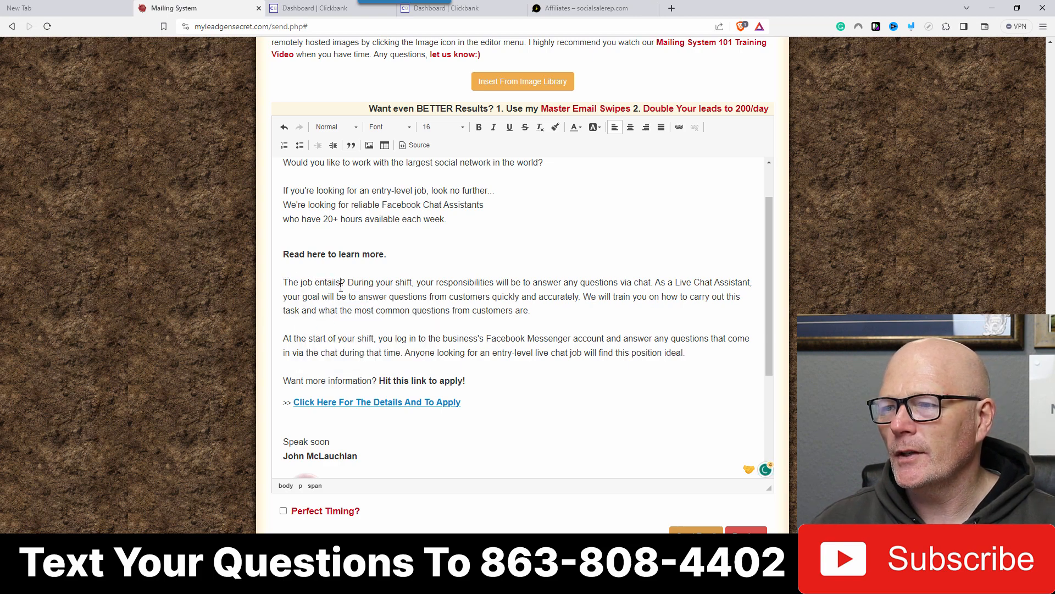
{"action": "left_click", "coordinate": [346, 283]}
{"action": "key", "text": "BackSpace"}
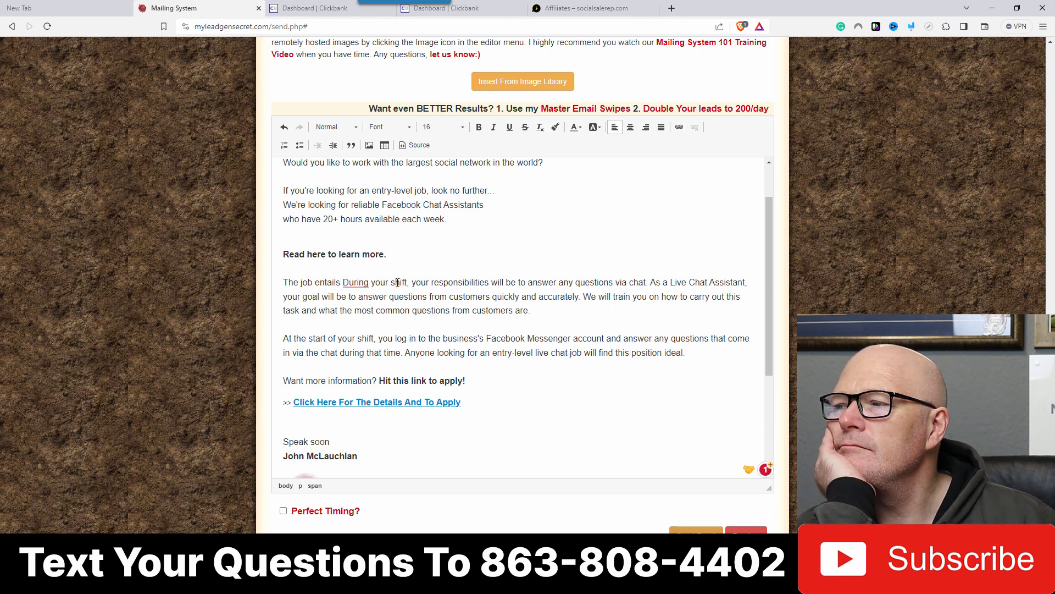
Cut the 'During your shift…' and 'As a Live Chat Assistant…' phrases, add 'and' and 'answering', and enlarge the editor.
{"action": "mouse_move", "coordinate": [352, 282]}
{"action": "left_click_drag", "start_coordinate": [343, 282], "coordinate": [527, 283]}
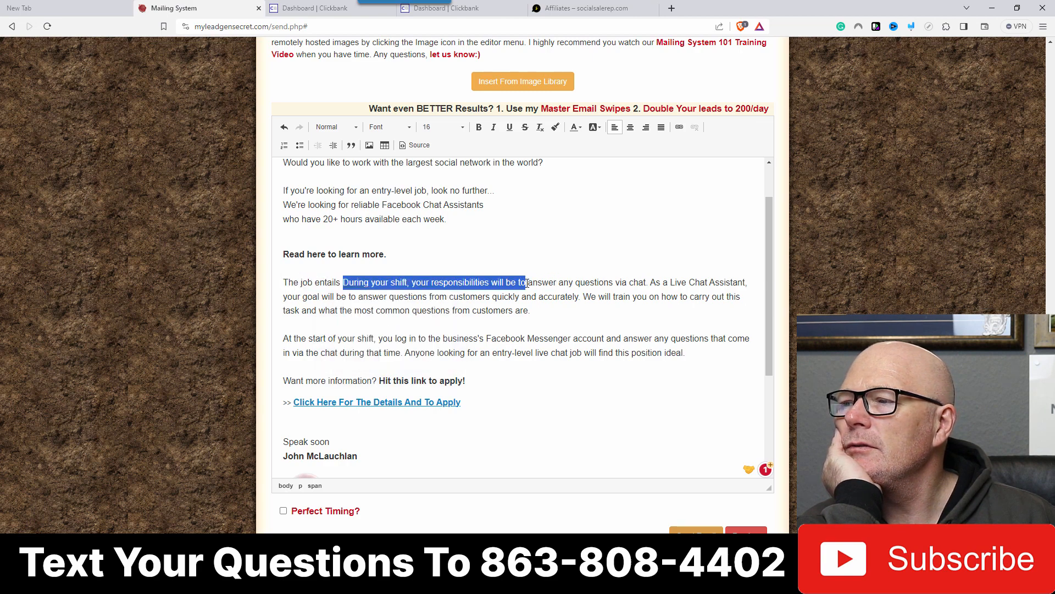
{"action": "key", "text": "BackSpace"}
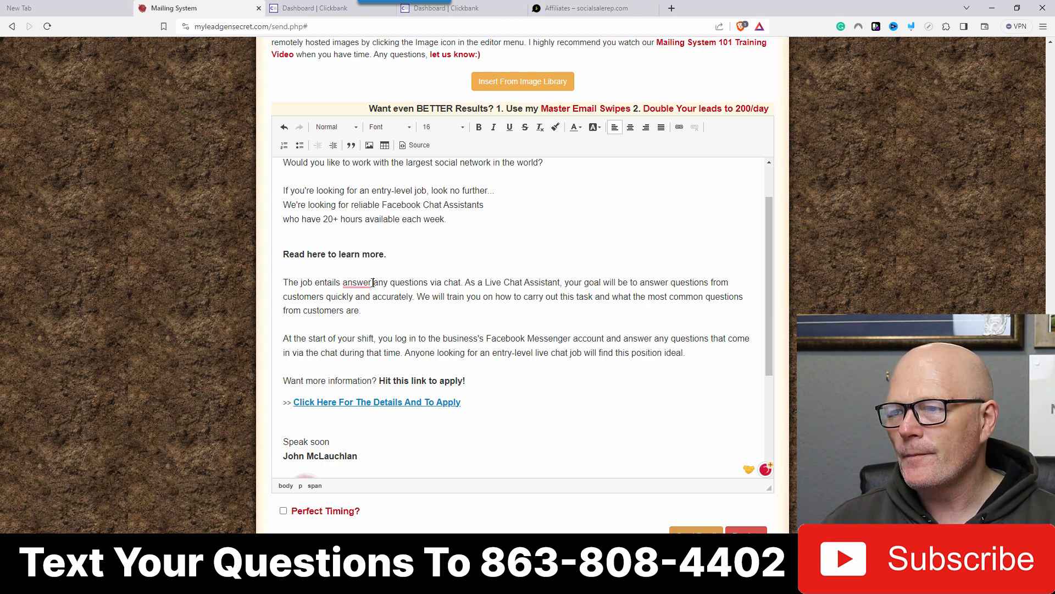
{"action": "type", "text": "ing"}
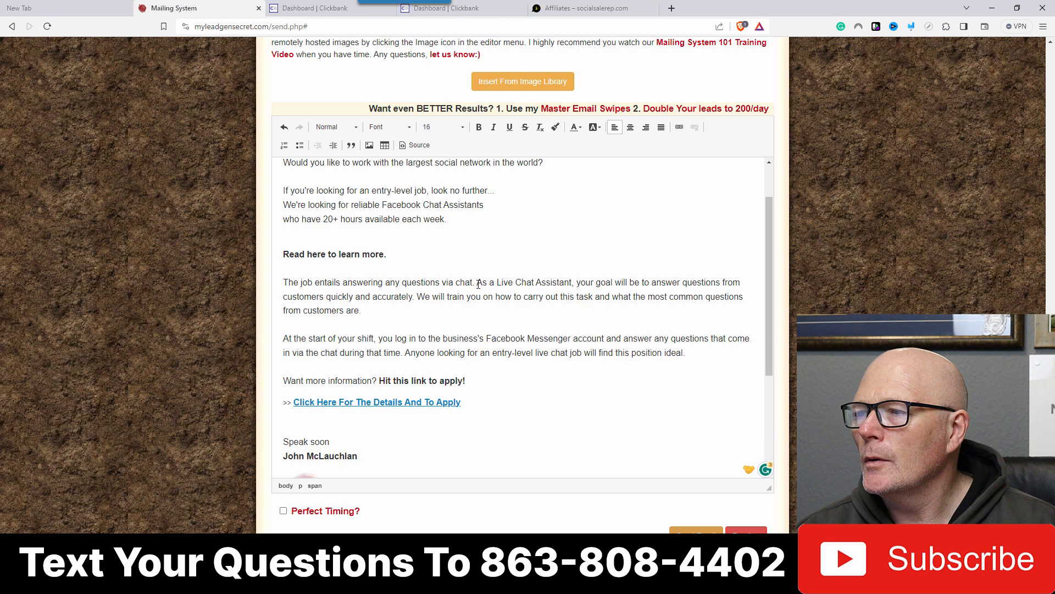
{"action": "left_click_drag", "start_coordinate": [511, 283], "coordinate": [653, 281]}
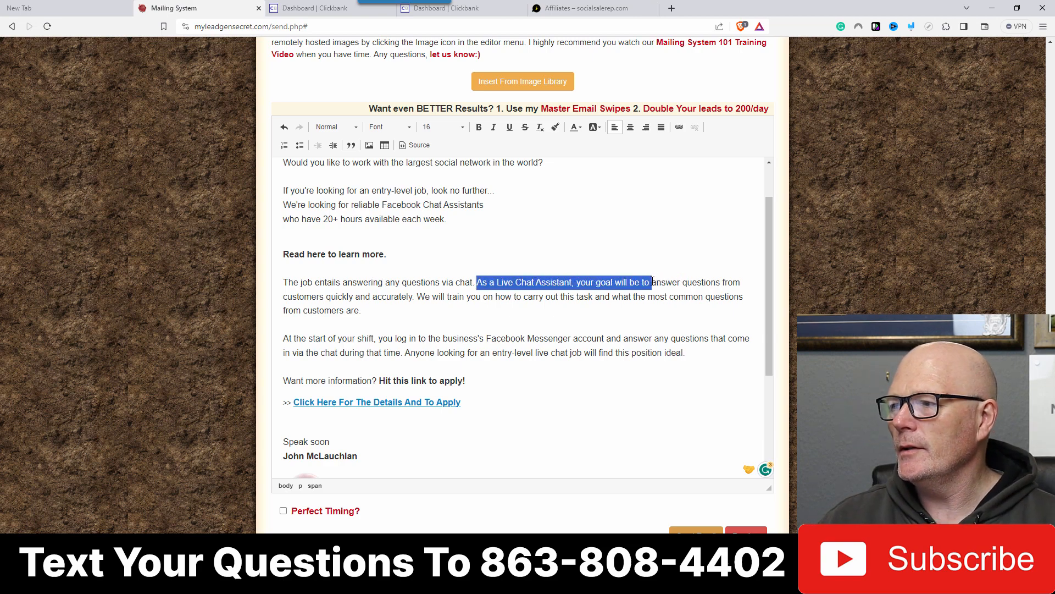
{"action": "key", "text": "BackSpace"}
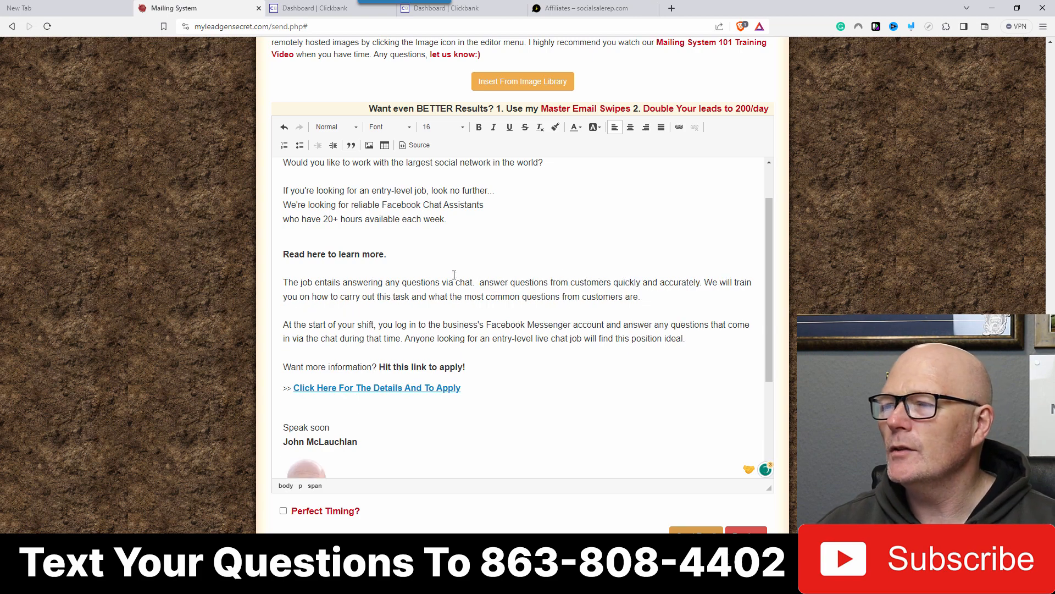
{"action": "key", "text": "BackSpace"}
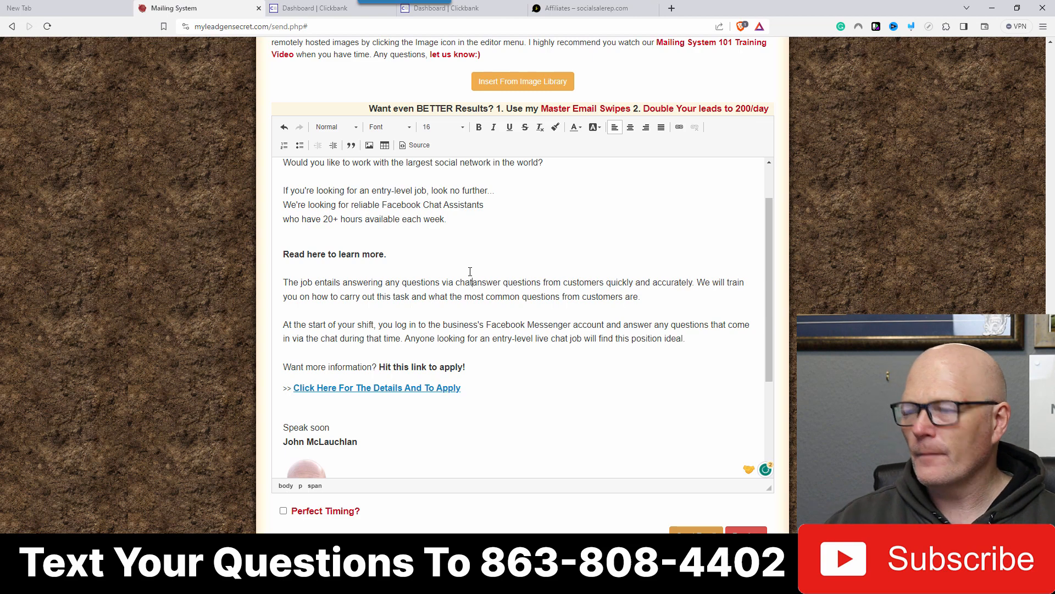
{"action": "key", "text": "BackSpace"}
{"action": "type", "text": "and"}
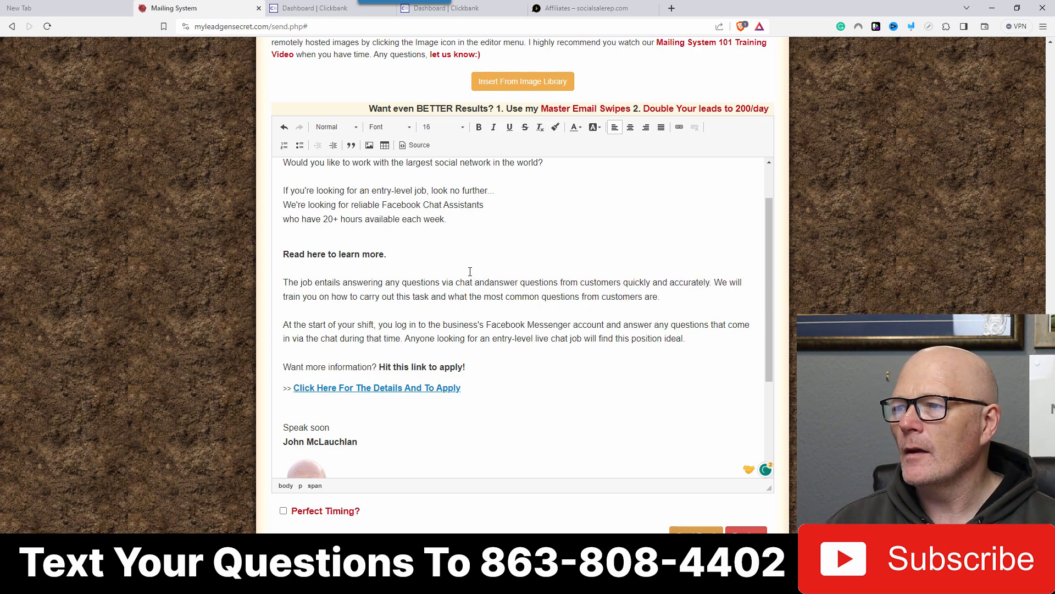
{"action": "left_click", "coordinate": [520, 283]}
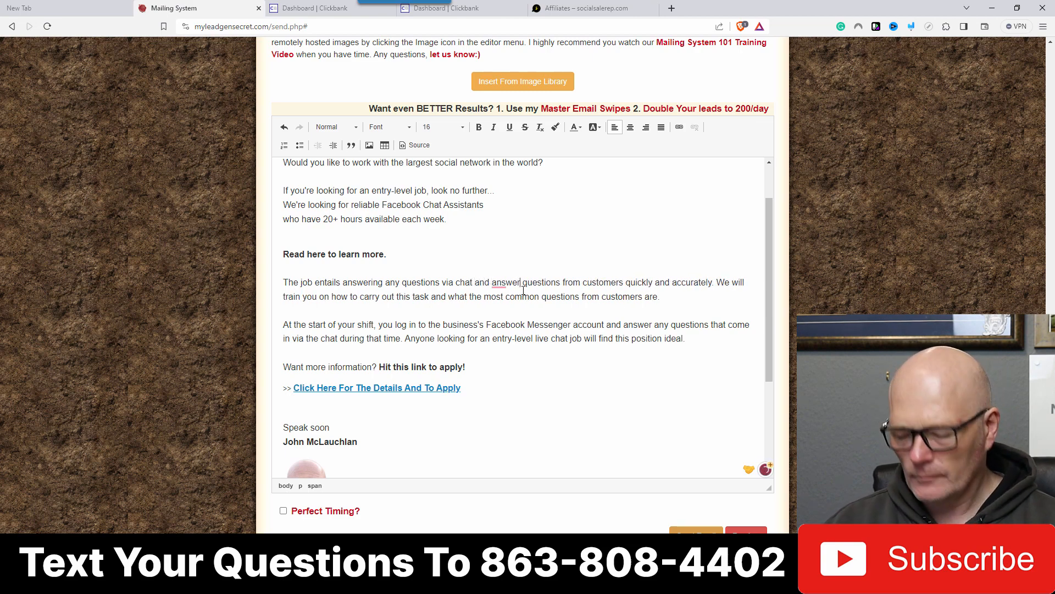
{"action": "type", "text": "ing"}
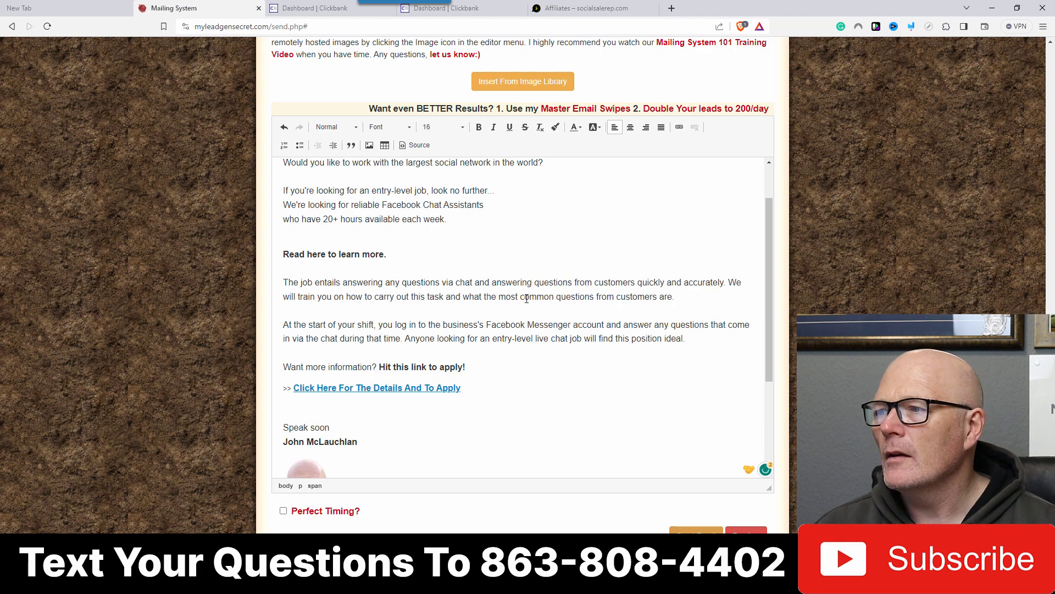
{"action": "left_click_drag", "start_coordinate": [776, 493], "coordinate": [776, 528]}
Put 'answering questions from customers' on its own line and start a new paragraph at 'We will train you'.
{"action": "scroll", "coordinate": [578, 294], "scroll_direction": "up", "scroll_amount": 1}
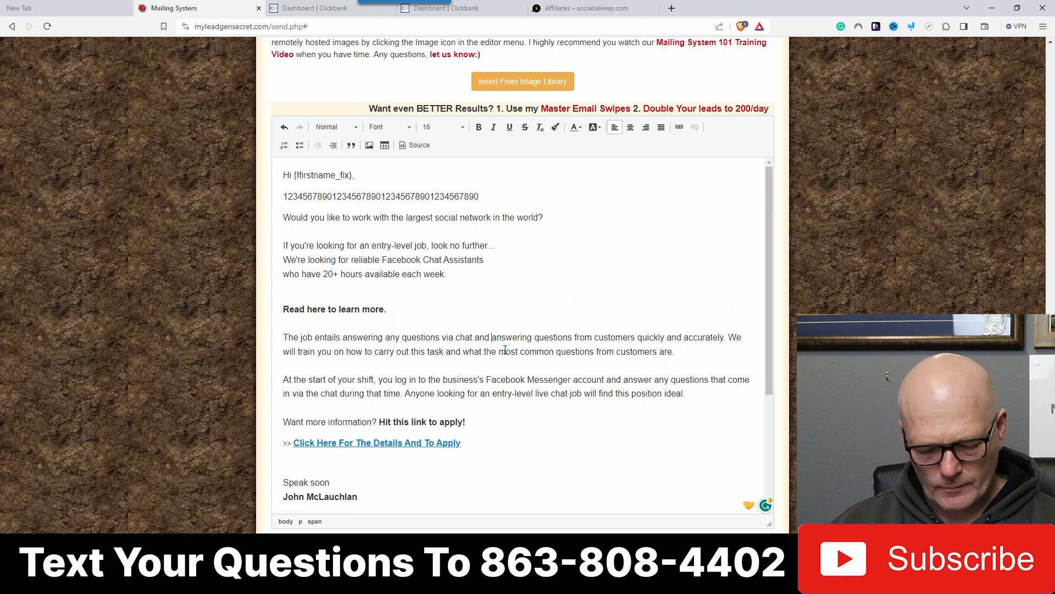
{"action": "key", "text": "shift+Return"}
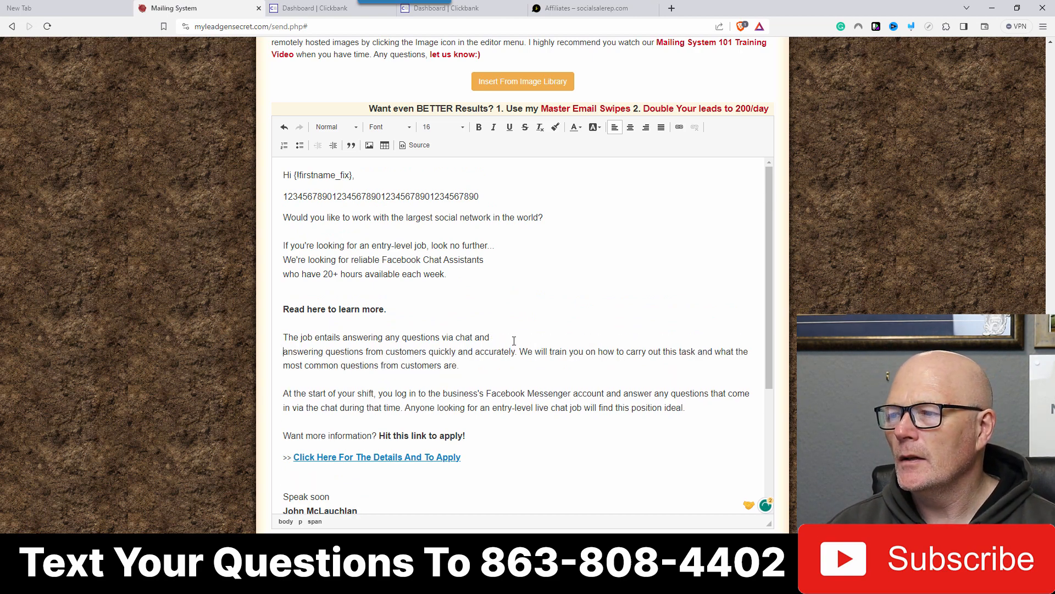
{"action": "key", "text": "Return"}
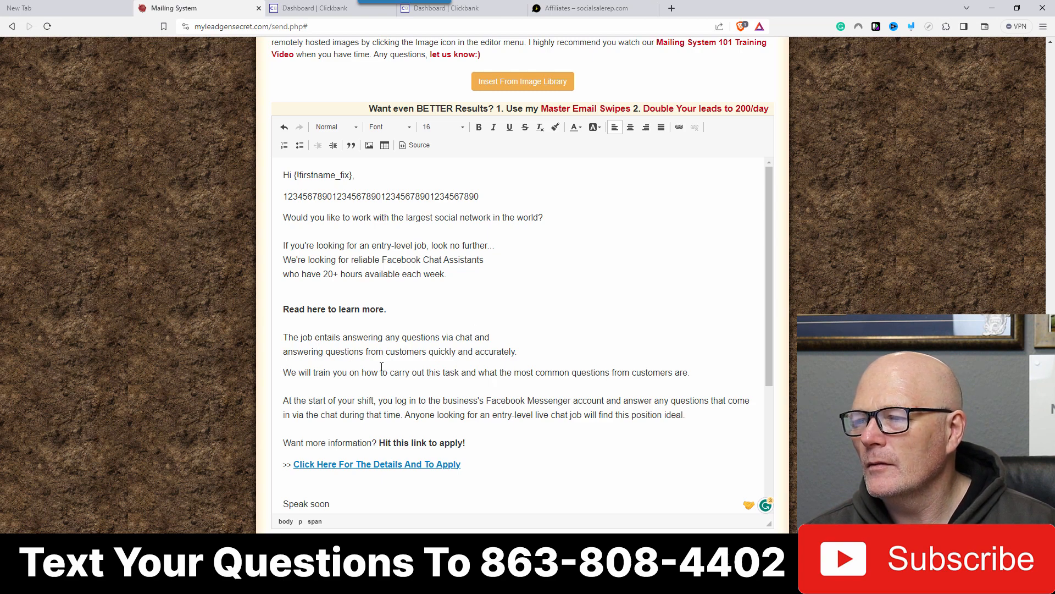
Insert 'the job' in place of 'this task' and break the line before 'the most common questions'.
{"action": "left_click", "coordinate": [426, 372]}
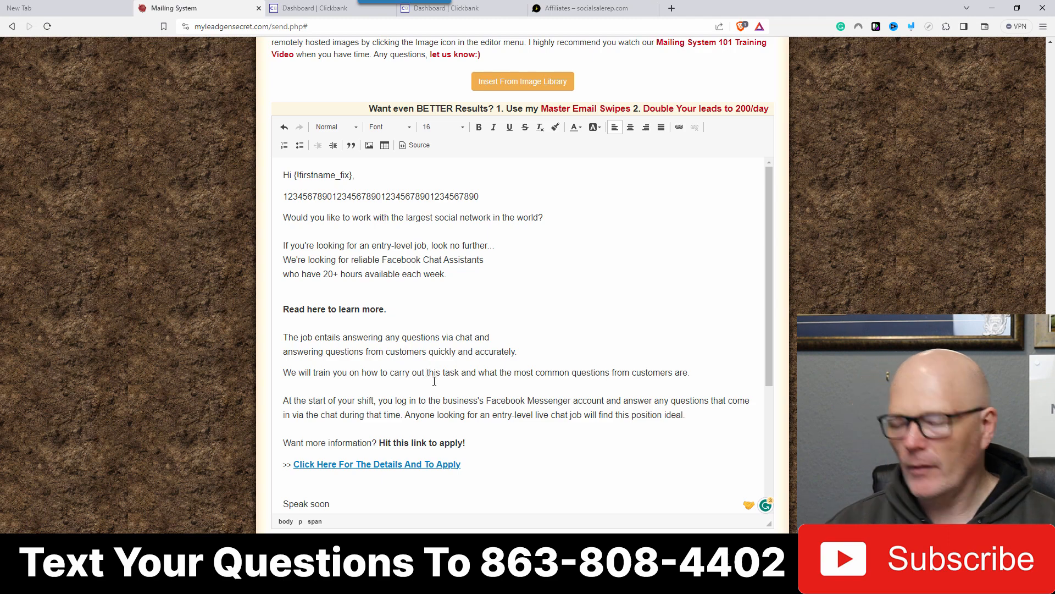
{"action": "type", "text": "th ejob"}
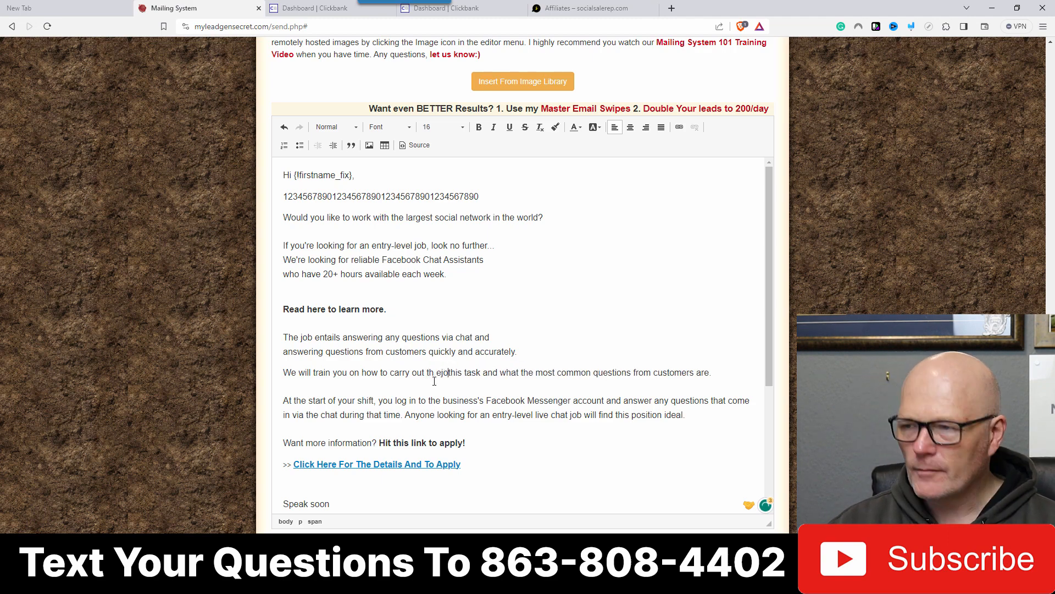
{"action": "right_click", "coordinate": [432, 377]}
{"action": "key", "text": "Escape"}
{"action": "key", "text": "BackSpace"}
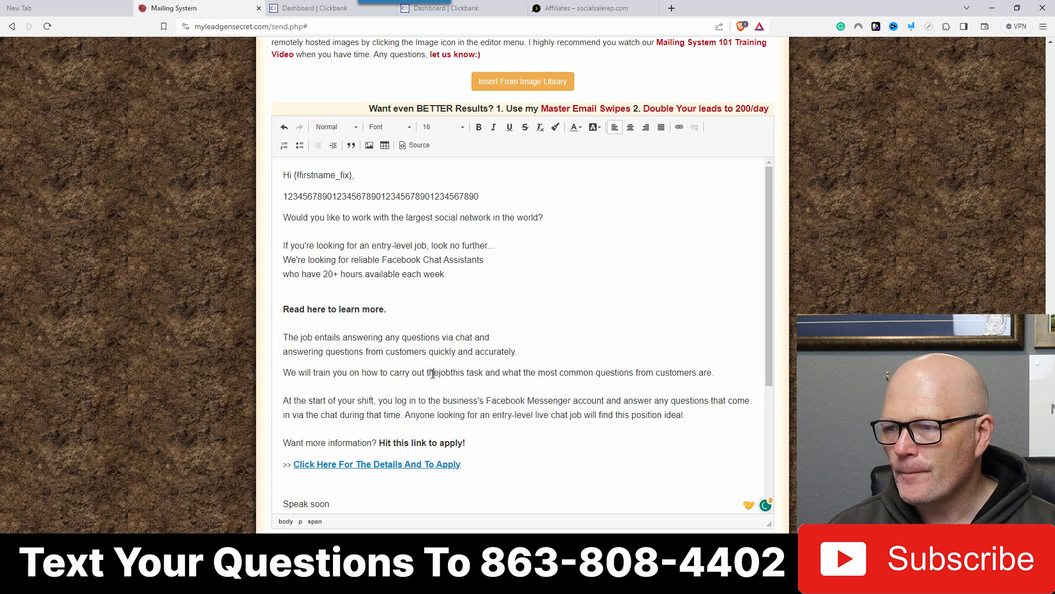
{"action": "left_click", "coordinate": [438, 372]}
{"action": "key", "text": "Right"}
{"action": "key", "text": "Right"}
{"action": "key", "text": "Right"}
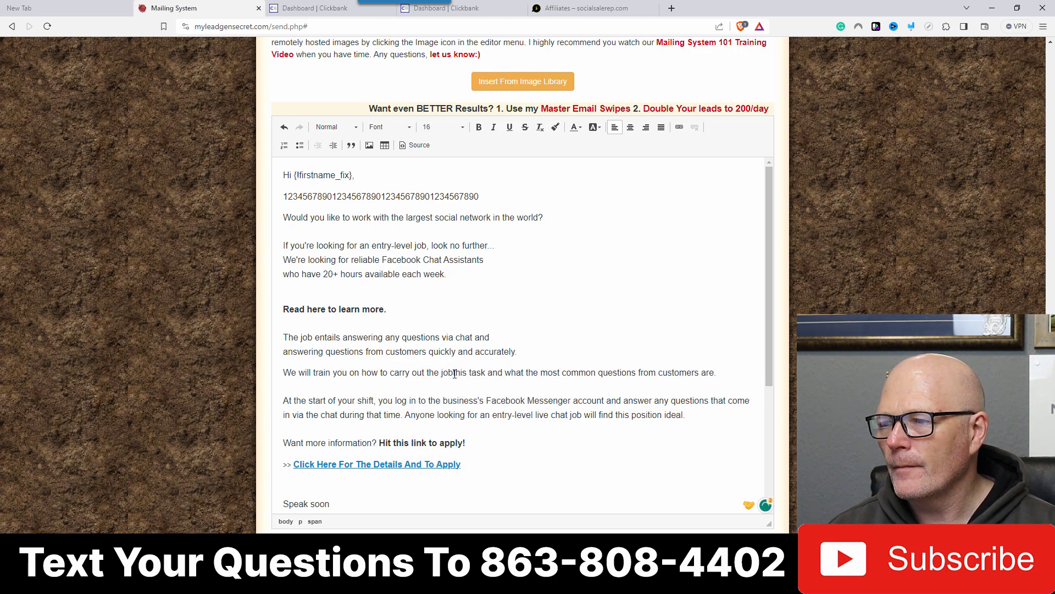
{"action": "key", "text": "Delete"}
{"action": "key", "text": "Delete"}
{"action": "key", "text": "Delete"}
{"action": "key", "text": "Delete"}
{"action": "key", "text": "Delete"}
{"action": "key", "text": "Delete"}
{"action": "key", "text": "Delete"}
{"action": "key", "text": "Delete"}
{"action": "key", "text": "Delete"}
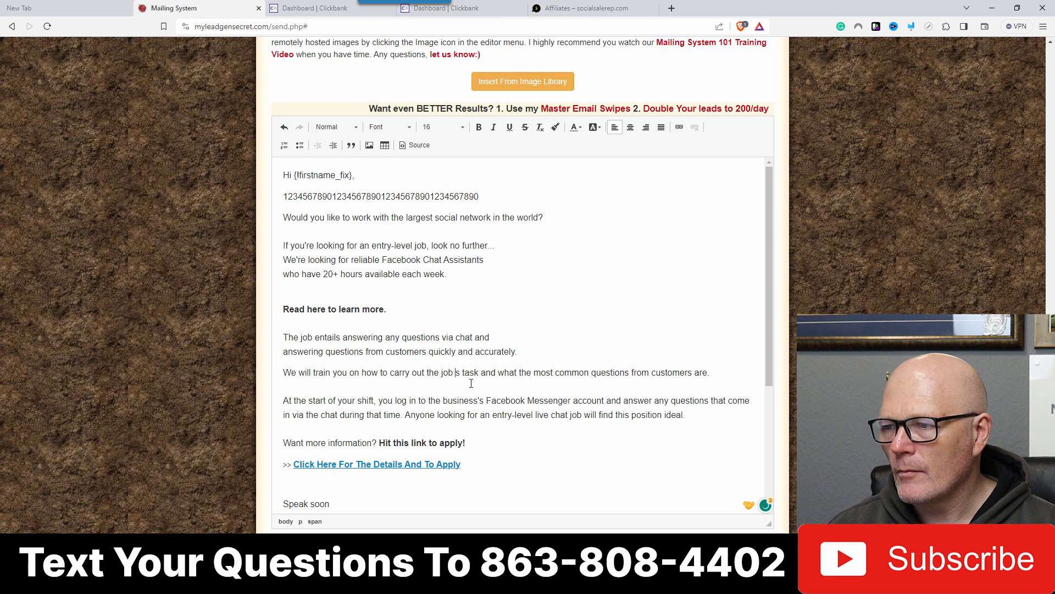
{"action": "key", "text": "Delete"}
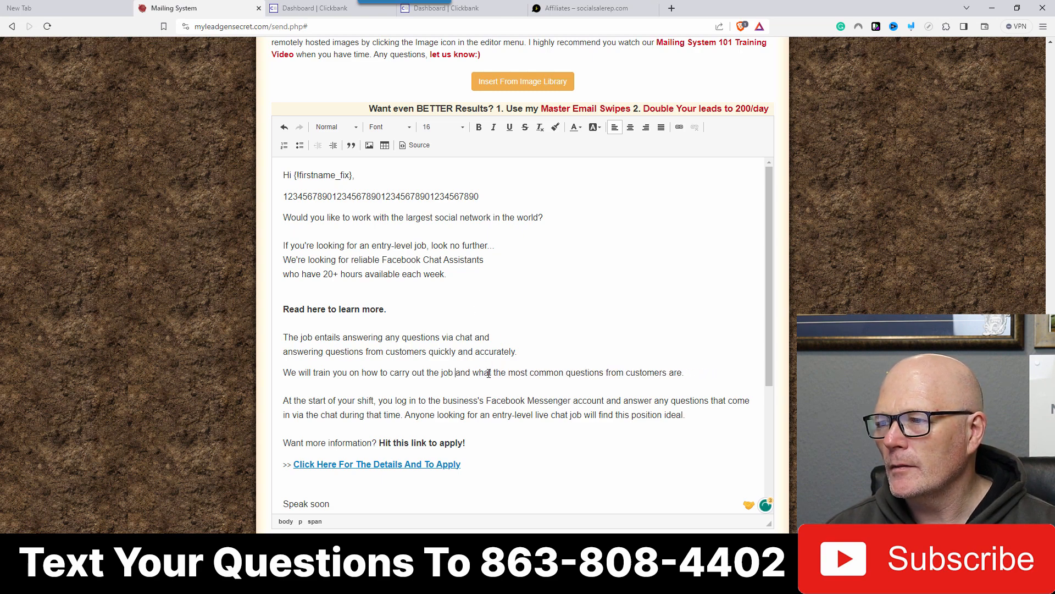
{"action": "left_click", "coordinate": [494, 373]}
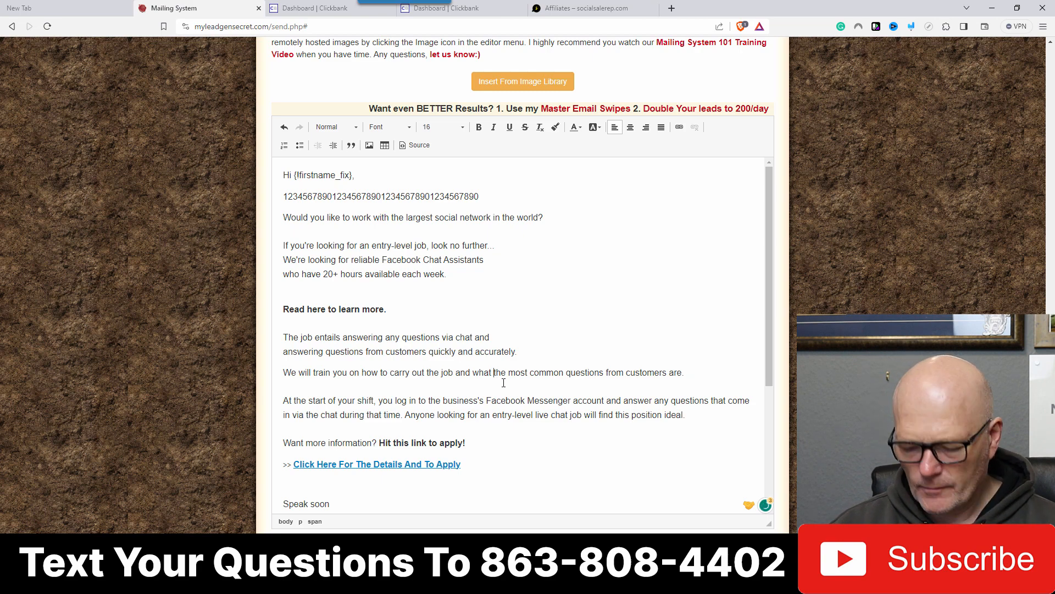
{"action": "key", "text": "shift+Return"}
{"action": "scroll", "coordinate": [452, 350], "scroll_direction": "down", "scroll_amount": 1}
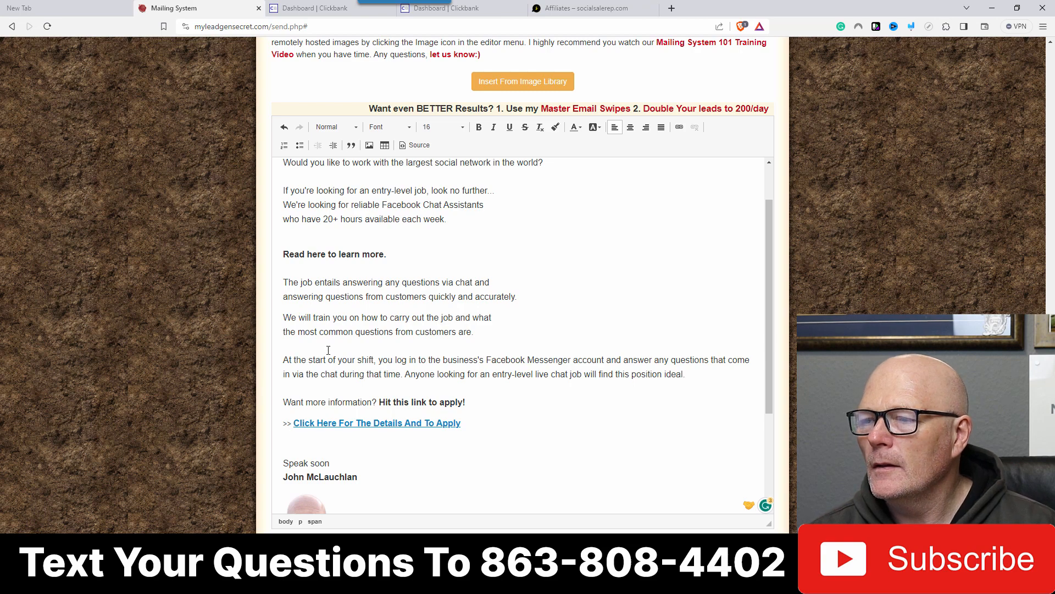
Replace the 'At the start' opening with 'A typical day will involve logging into' the business's Messenger account.
{"action": "left_click", "coordinate": [286, 358]}
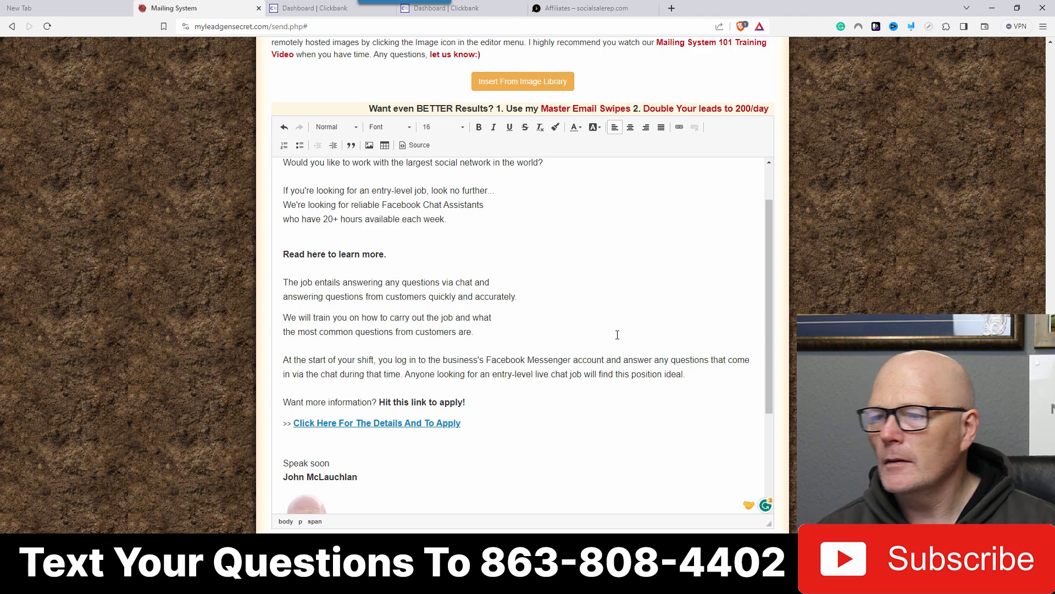
{"action": "type", "text": "A"}
{"action": "type", "text": " t"}
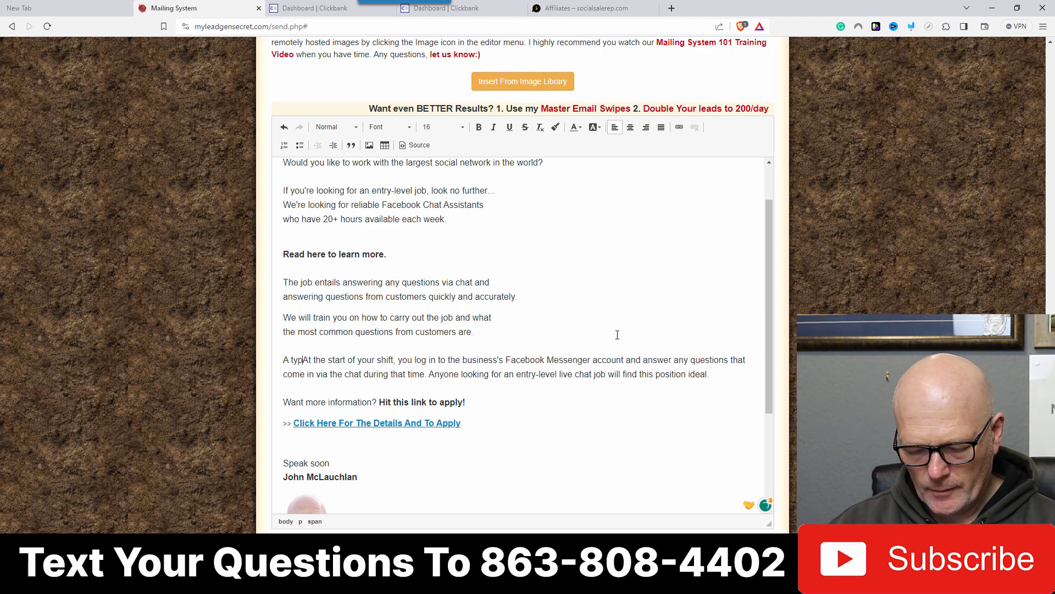
{"action": "type", "text": "ypical day "}
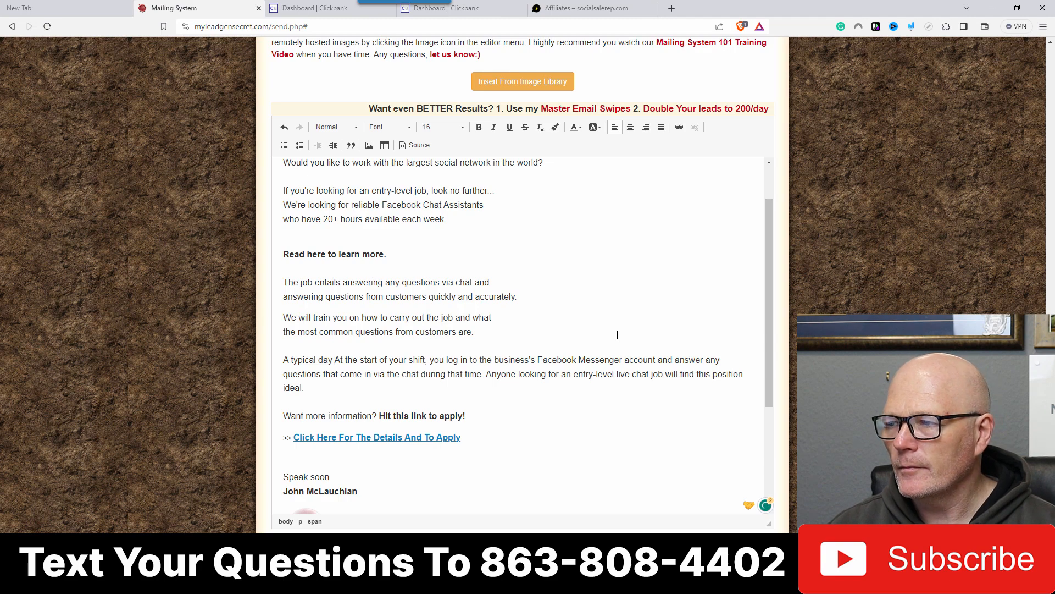
{"action": "type", "text": "will inv"}
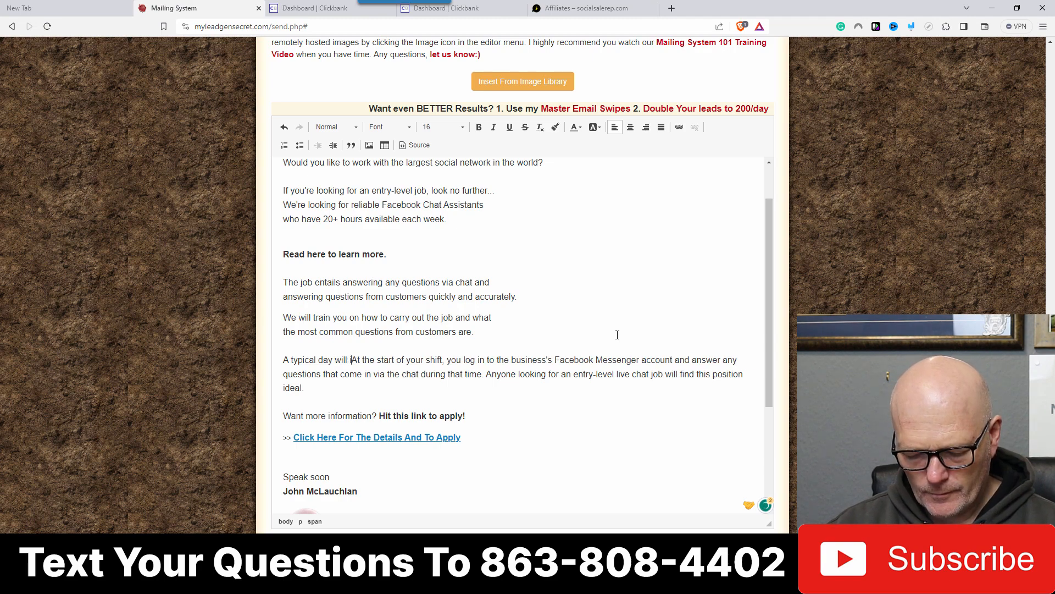
{"action": "type", "text": "olve "}
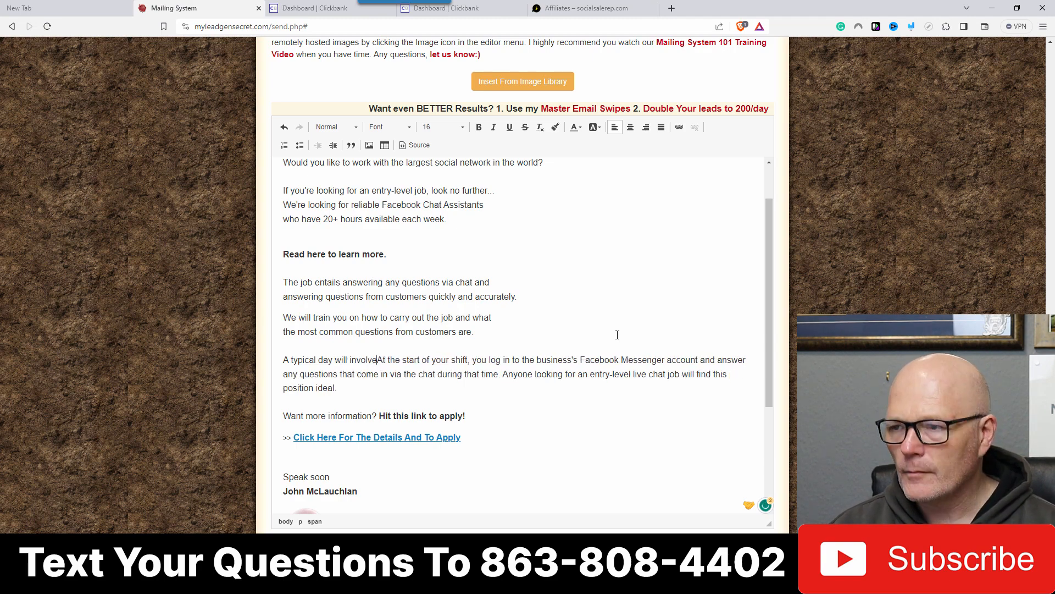
{"action": "type", "text": "loggin"}
{"action": "type", "text": "g into"}
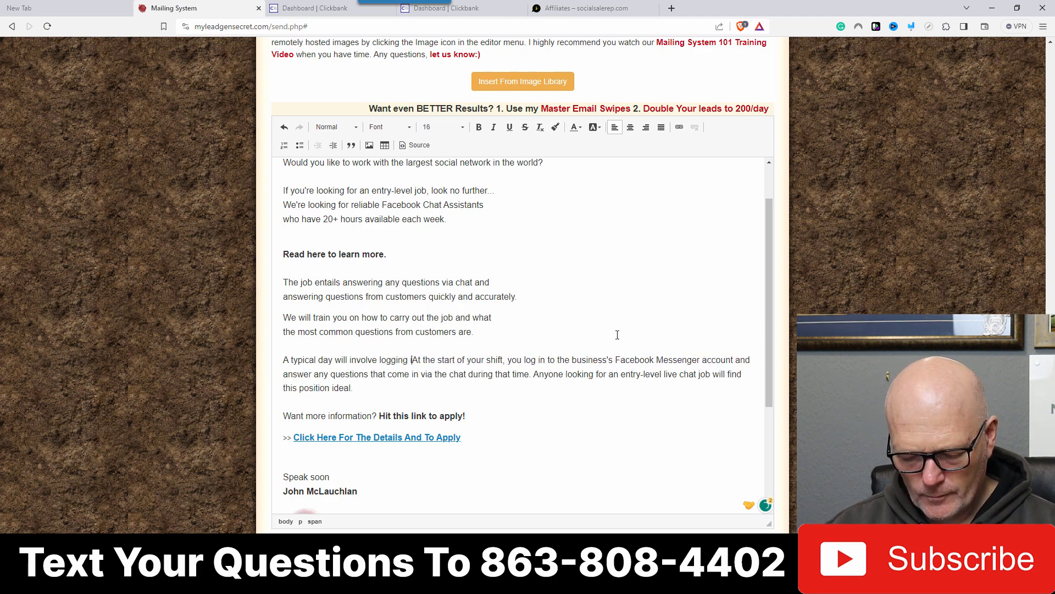
{"action": "key", "text": "Delete"}
{"action": "key", "text": "Delete"}
{"action": "key", "text": "Delete"}
{"action": "key", "text": "Delete"}
{"action": "key", "text": "Delete"}
{"action": "key", "text": "Delete"}
{"action": "key", "text": "Delete"}
{"action": "key", "text": "Delete"}
{"action": "key", "text": "Delete"}
{"action": "key", "text": "Delete"}
{"action": "key", "text": "Delete"}
{"action": "key", "text": "Delete"}
{"action": "key", "text": "Delete"}
{"action": "key", "text": "Delete"}
{"action": "key", "text": "Delete"}
{"action": "key", "text": "Delete"}
{"action": "key", "text": "Delete"}
{"action": "key", "text": "Delete"}
{"action": "key", "text": "Delete"}
{"action": "key", "text": "Delete"}
{"action": "key", "text": "Delete"}
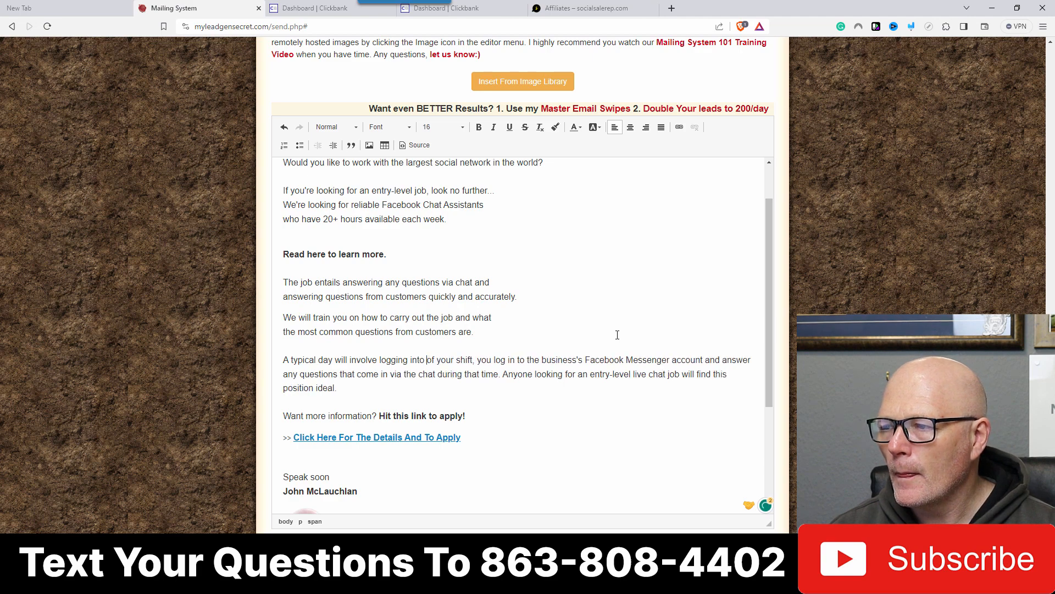
{"action": "key", "text": "Delete"}
{"action": "key", "text": "Delete"}
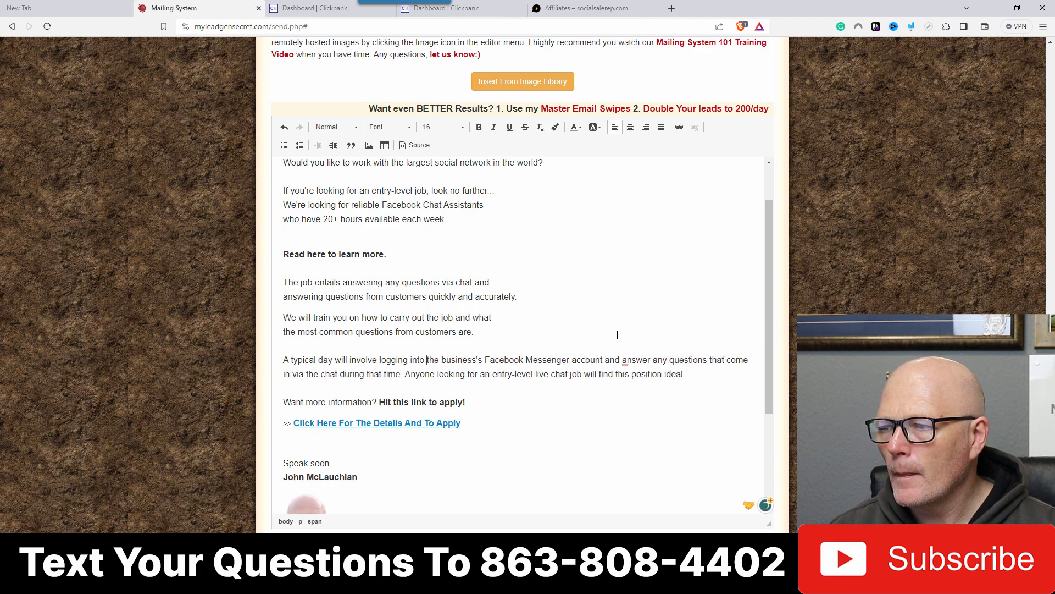
{"action": "mouse_move", "coordinate": [642, 363]}
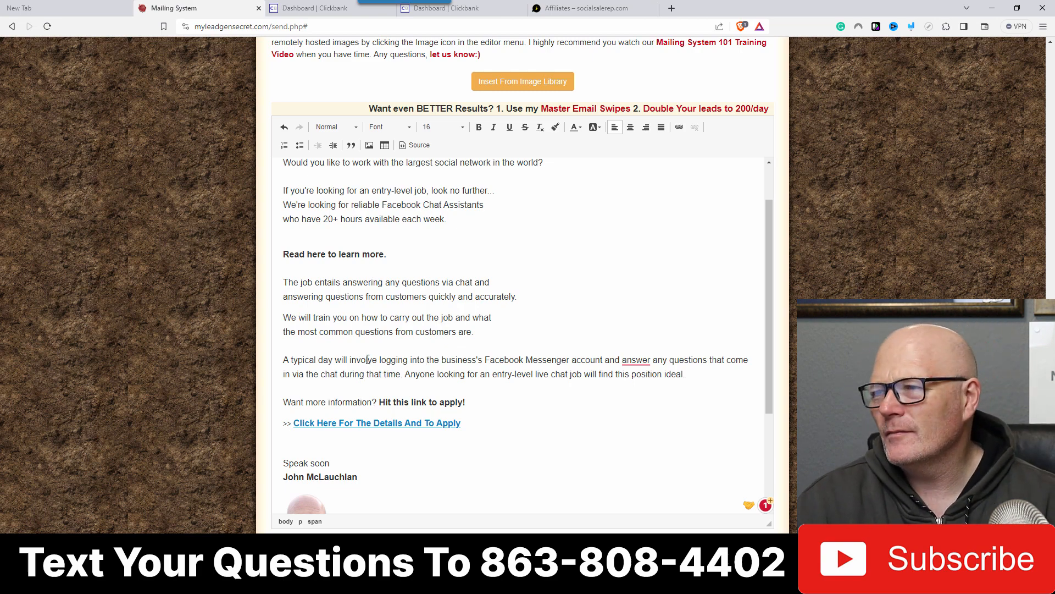
Break the typical-day paragraph before 'Messenger' and 'via the chat', and change 'answer' to 'answering'.
{"action": "scroll", "coordinate": [535, 264], "scroll_direction": "up", "scroll_amount": 1}
{"action": "scroll", "coordinate": [534, 270], "scroll_direction": "up", "scroll_amount": 1}
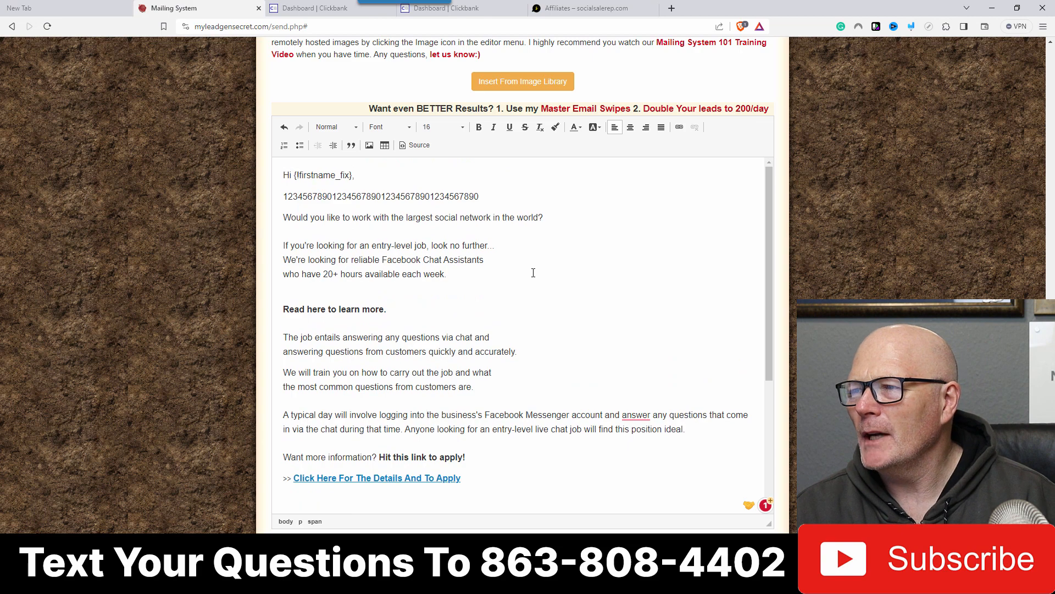
{"action": "scroll", "coordinate": [504, 313], "scroll_direction": "down", "scroll_amount": 4}
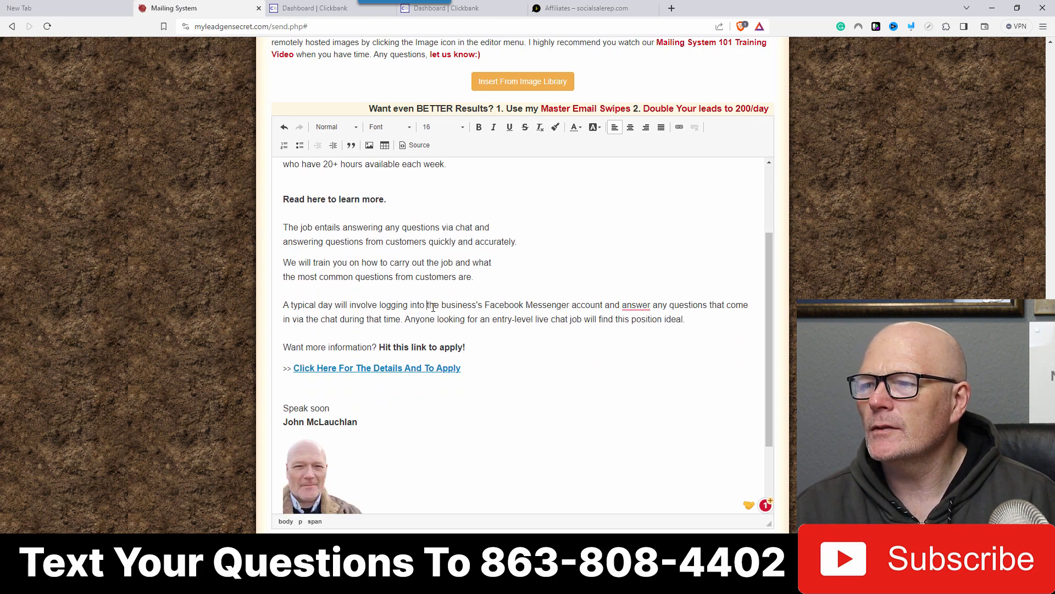
{"action": "scroll", "coordinate": [533, 258], "scroll_direction": "up", "scroll_amount": 2}
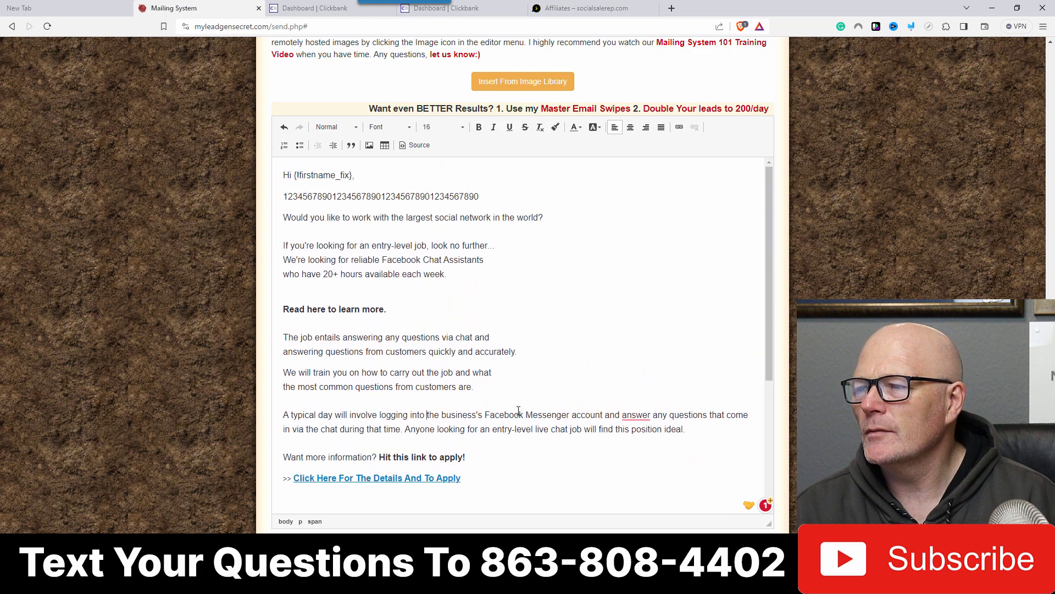
{"action": "left_click", "coordinate": [525, 414]}
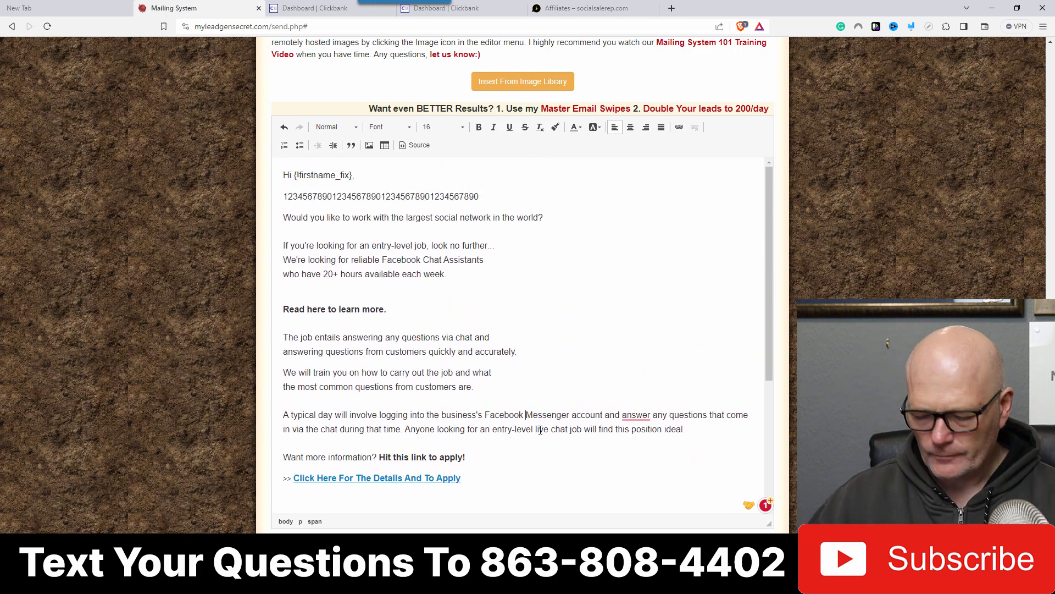
{"action": "key", "text": "shift+Return"}
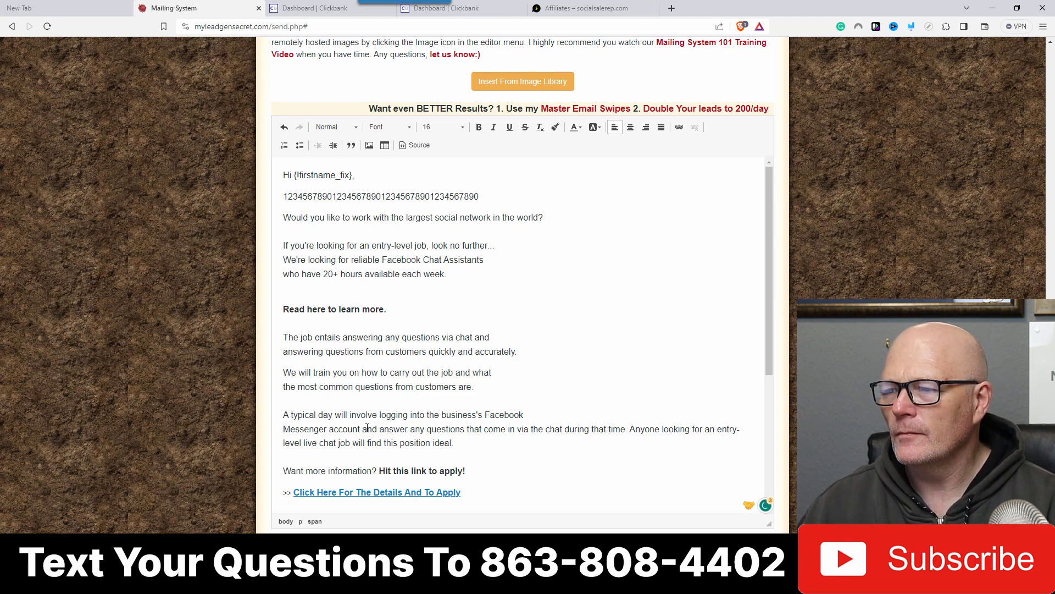
{"action": "left_click", "coordinate": [409, 430]}
{"action": "type", "text": "ing"}
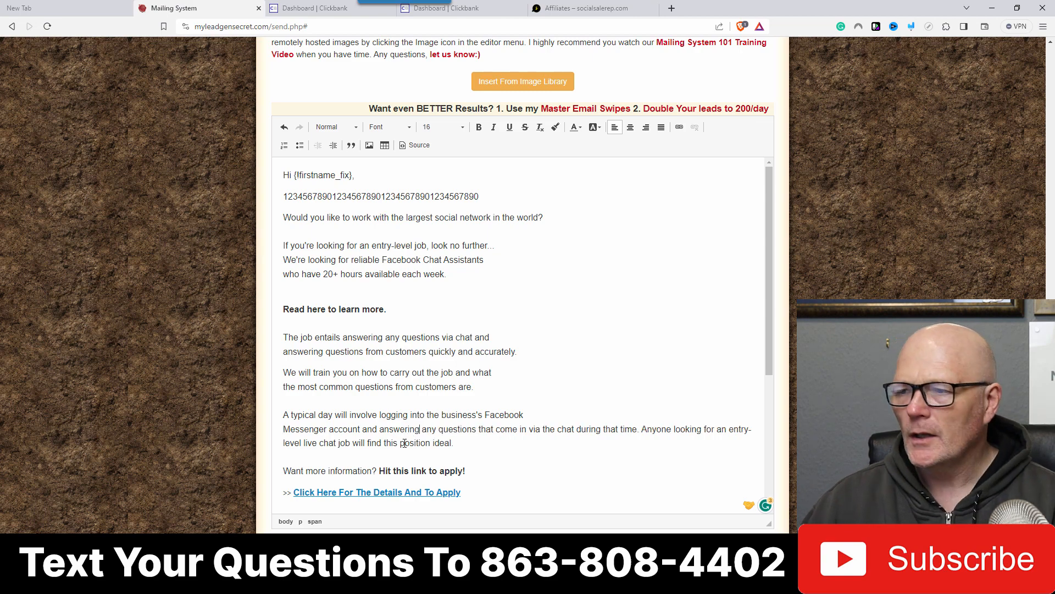
{"action": "left_click", "coordinate": [529, 430]}
{"action": "key", "text": "shift+Return"}
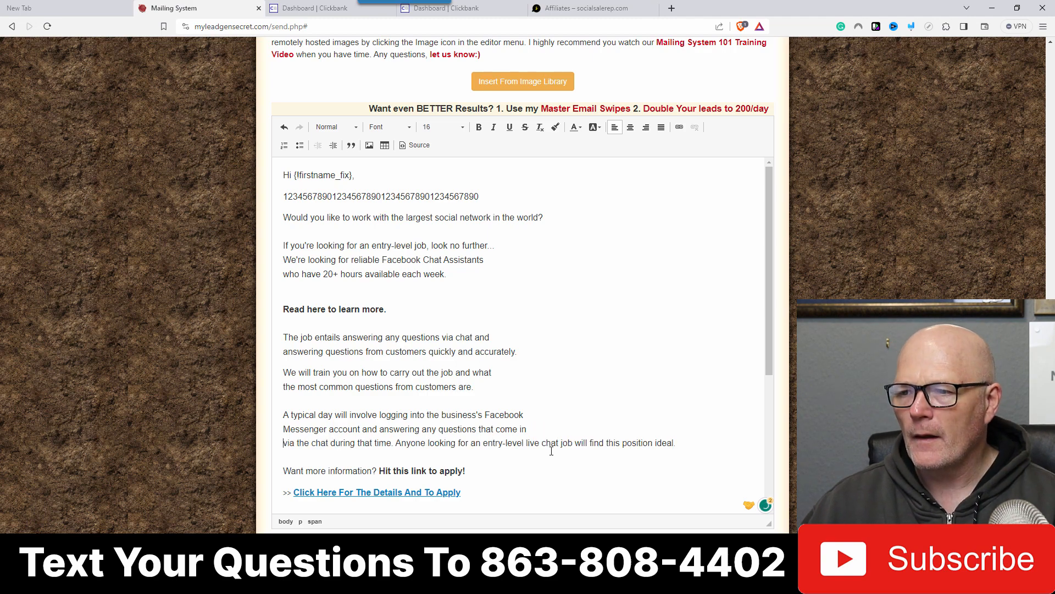
Make 'Anyone looking…' a separate paragraph without an extra blank line above it.
{"action": "left_click", "coordinate": [395, 442]}
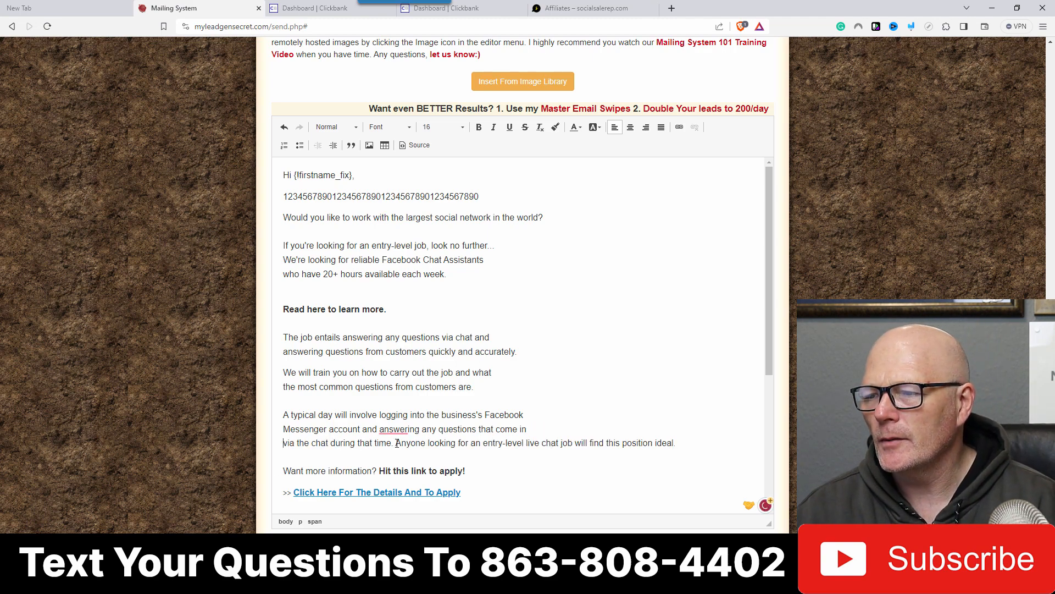
{"action": "key", "text": "Return"}
{"action": "key", "text": "Return"}
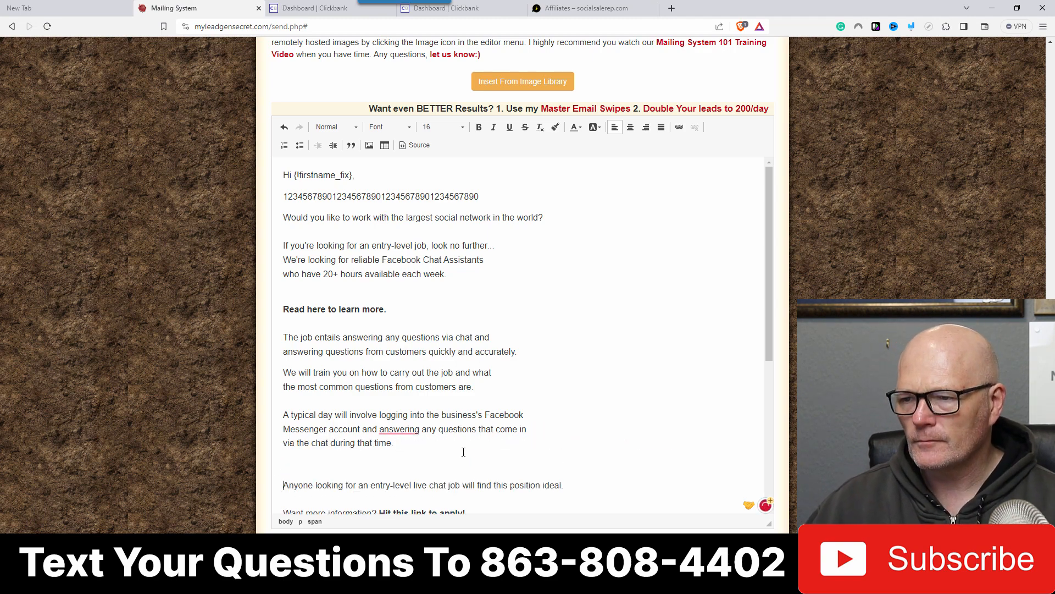
{"action": "key", "text": "Delete"}
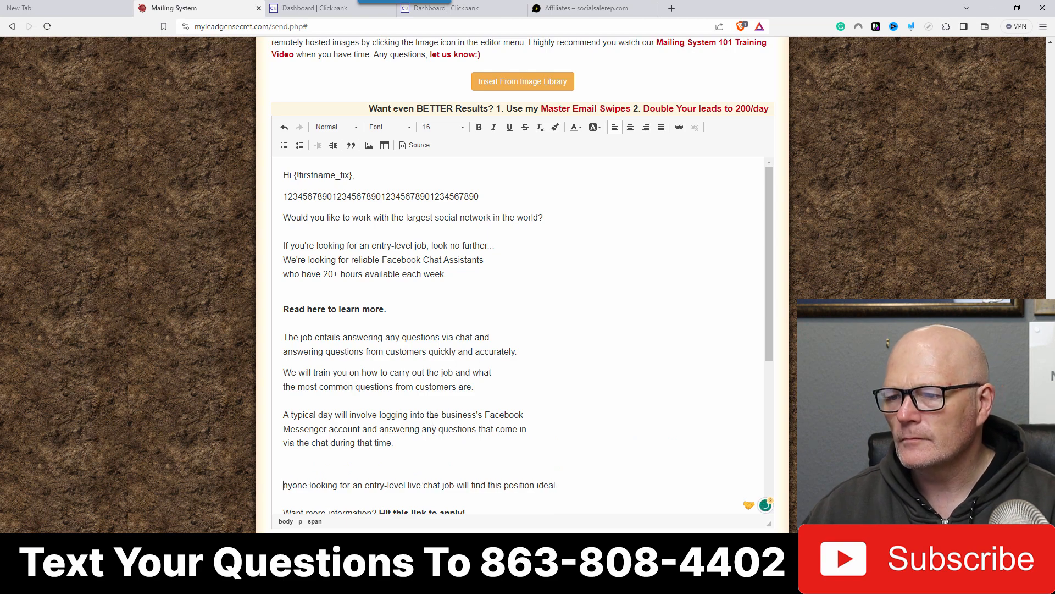
{"action": "type", "text": "A"}
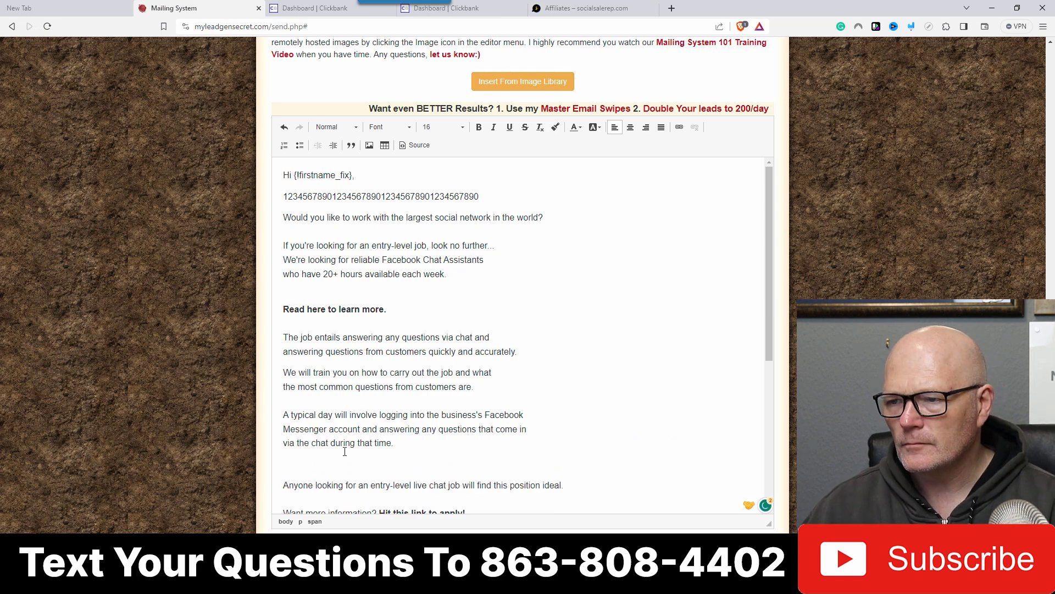
{"action": "left_click", "coordinate": [300, 464]}
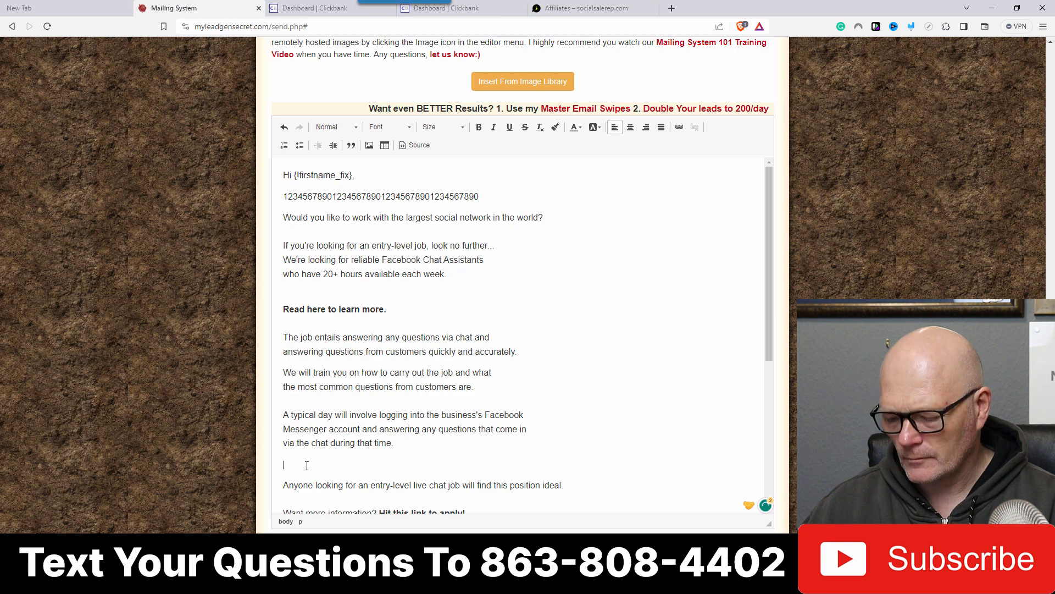
{"action": "key", "text": "BackSpace"}
{"action": "scroll", "coordinate": [594, 467], "scroll_direction": "down", "scroll_amount": 1}
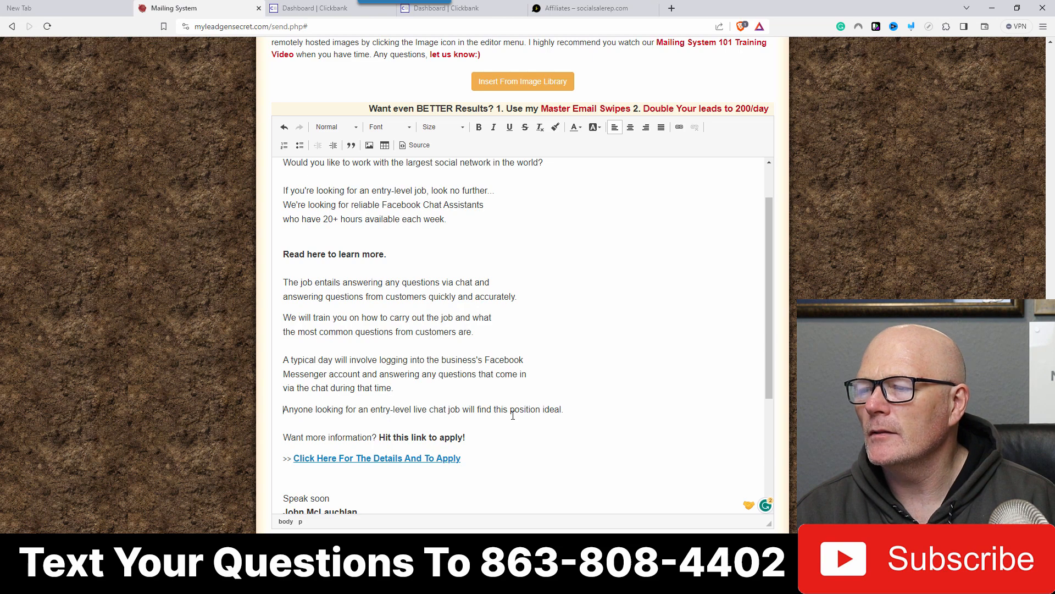
Scroll through the reworked chat-job email body to review it, ending at the top.
{"action": "scroll", "coordinate": [513, 415], "scroll_direction": "up", "scroll_amount": 5}
{"action": "scroll", "coordinate": [520, 416], "scroll_direction": "down", "scroll_amount": 5}
{"action": "scroll", "coordinate": [460, 451], "scroll_direction": "up", "scroll_amount": 4}
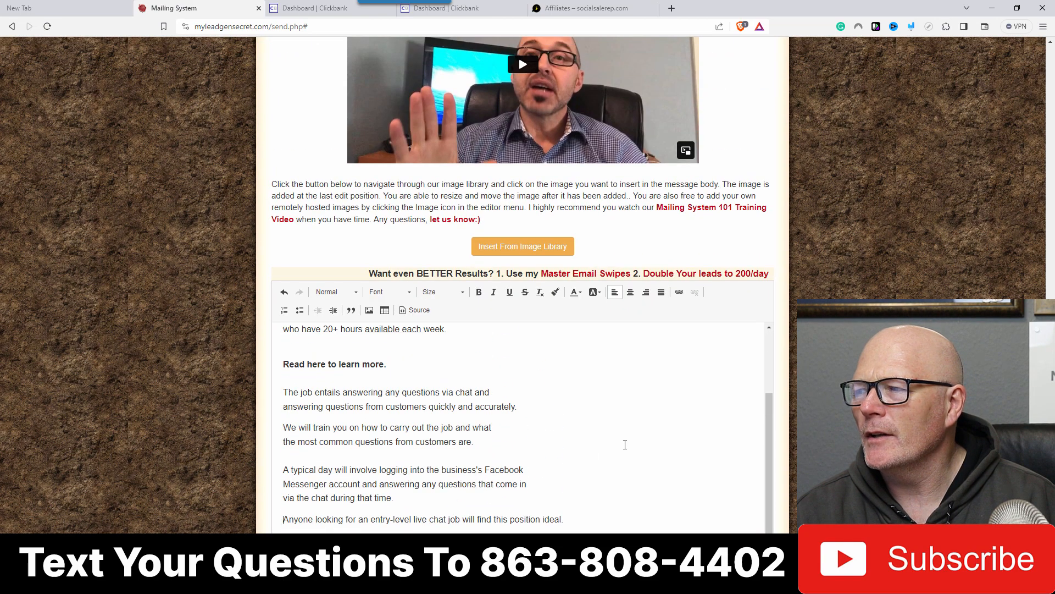
{"action": "scroll", "coordinate": [623, 442], "scroll_direction": "down", "scroll_amount": 5}
{"action": "scroll", "coordinate": [673, 443], "scroll_direction": "down", "scroll_amount": 5}
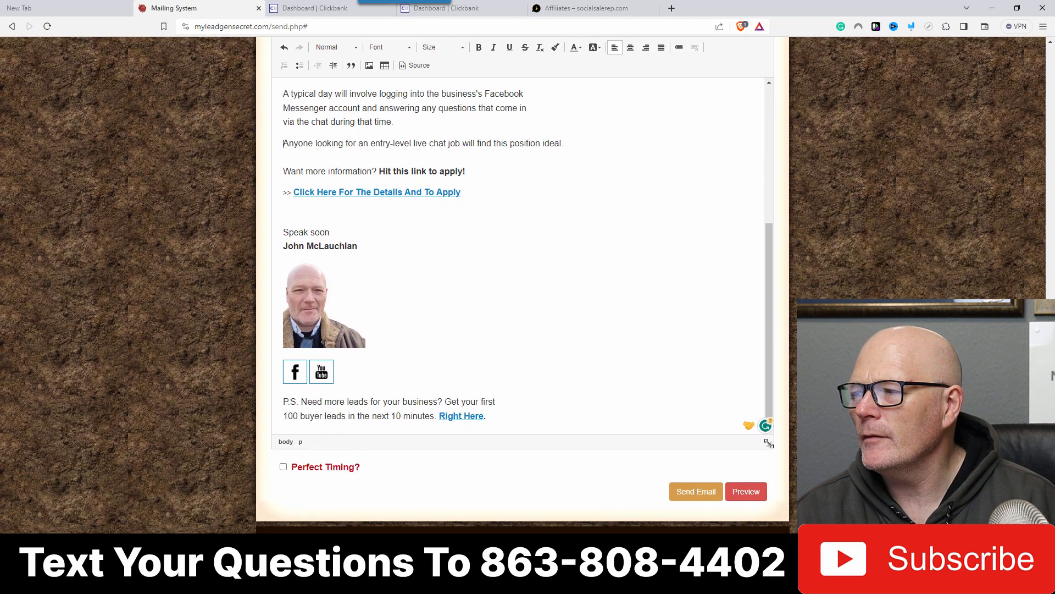
{"action": "scroll", "coordinate": [778, 483], "scroll_direction": "up", "scroll_amount": 2}
{"action": "scroll", "coordinate": [594, 416], "scroll_direction": "up", "scroll_amount": 3}
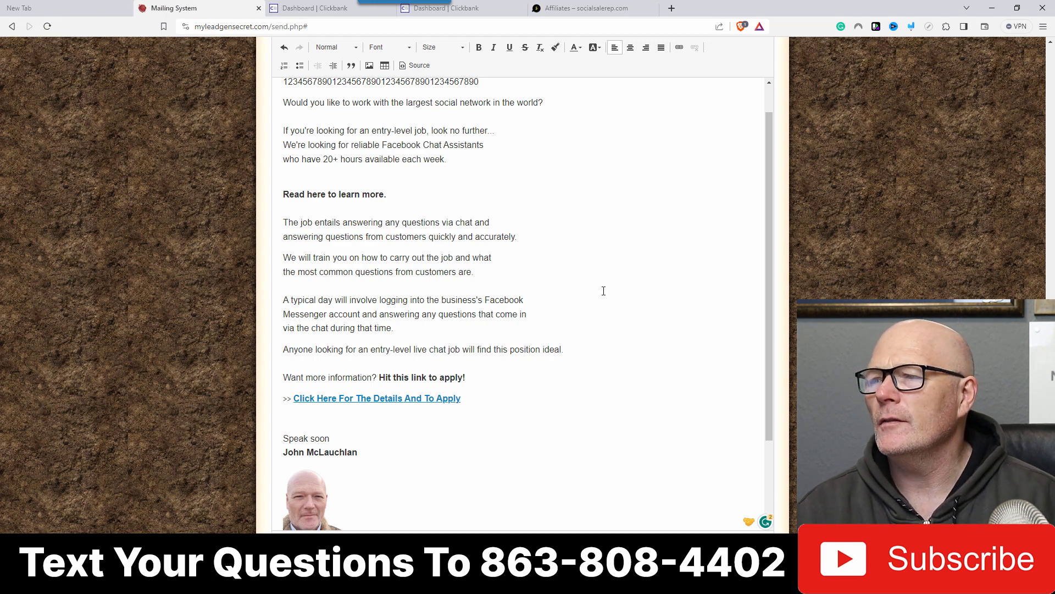
{"action": "scroll", "coordinate": [632, 310], "scroll_direction": "up", "scroll_amount": 2}
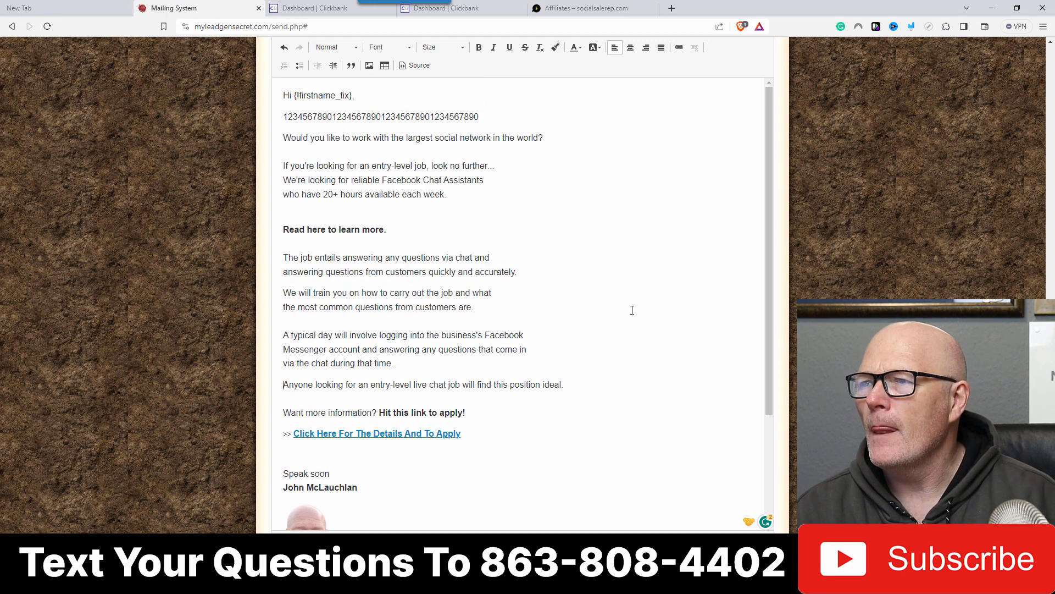
{"action": "scroll", "coordinate": [632, 310], "scroll_direction": "up", "scroll_amount": 4}
Look up Email 7's pay-rate pre-header in the Social Sale Rep swipes, then return to the Mailing System editor.
{"action": "left_click", "coordinate": [484, 10]}
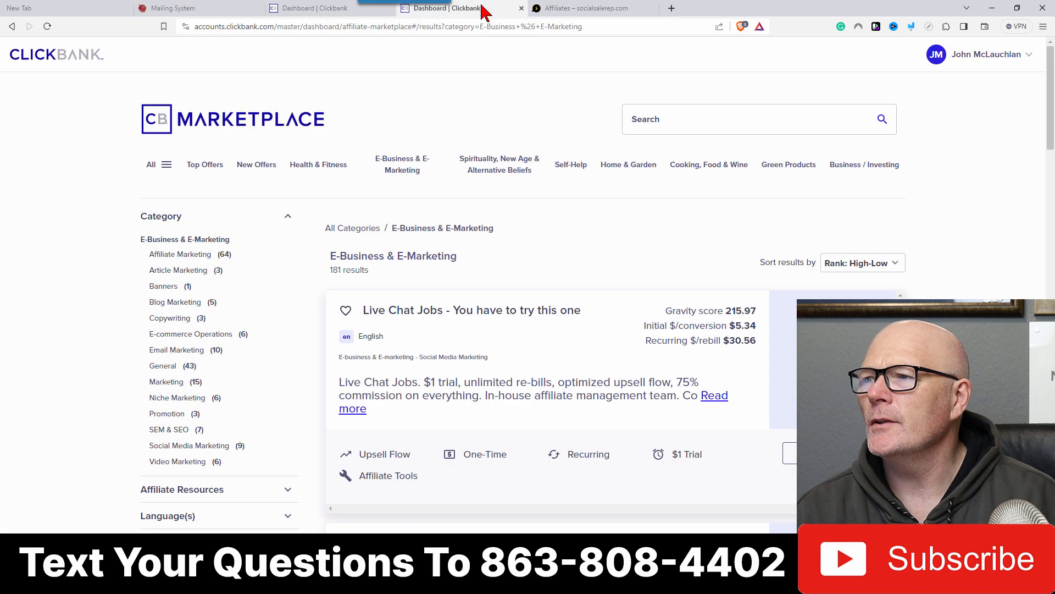
{"action": "left_click", "coordinate": [601, 10]}
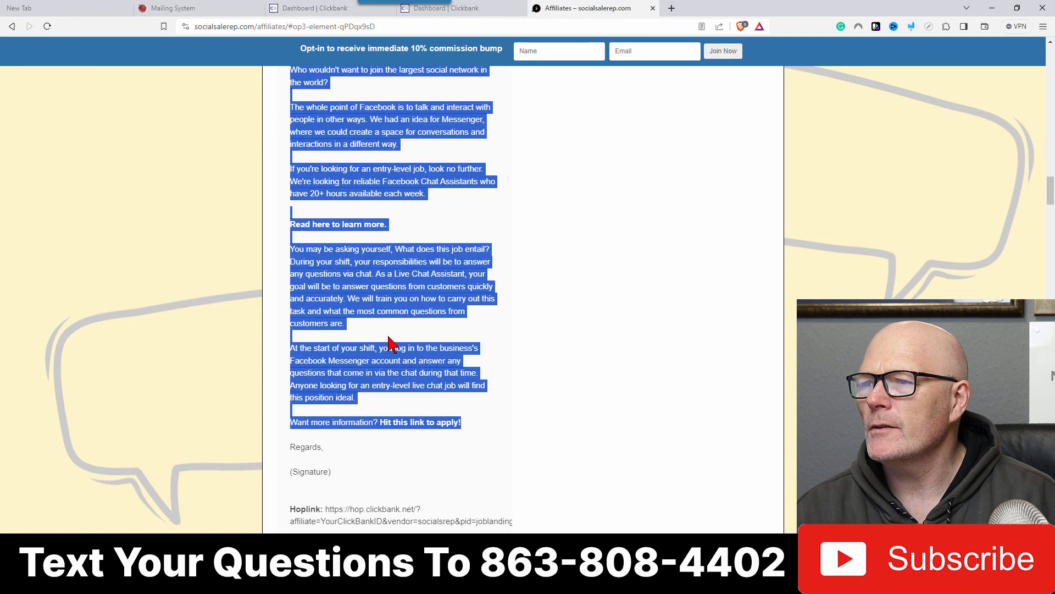
{"action": "scroll", "coordinate": [397, 366], "scroll_direction": "up", "scroll_amount": 4}
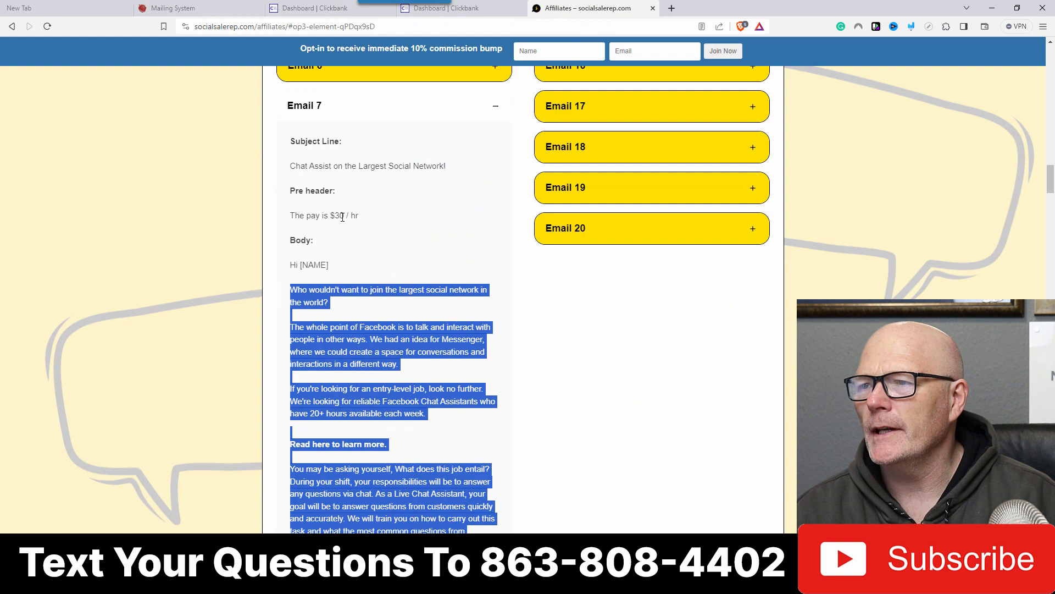
{"action": "left_click", "coordinate": [465, 8]}
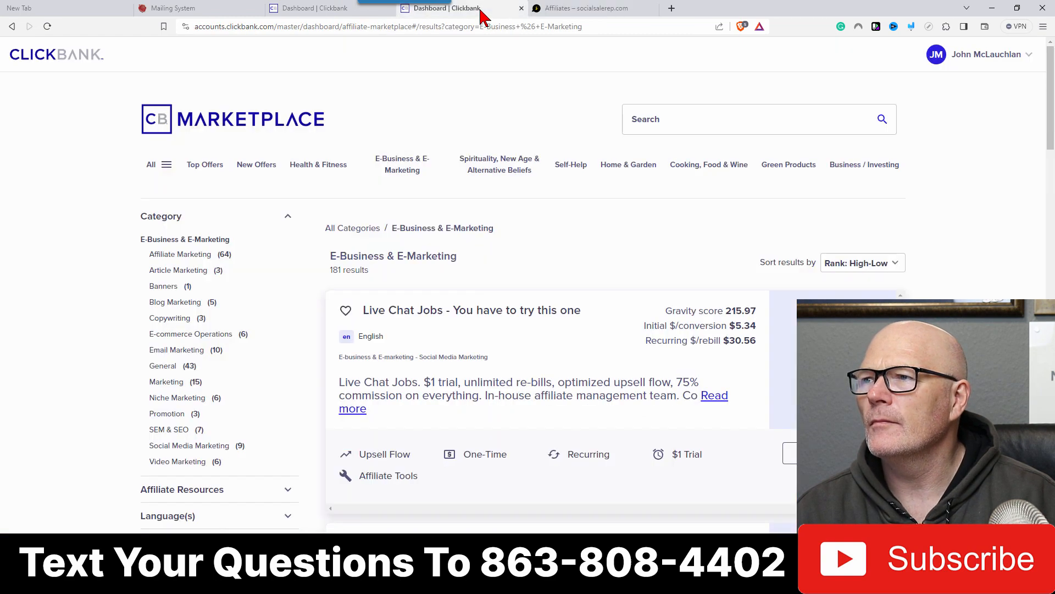
{"action": "left_click", "coordinate": [229, 10]}
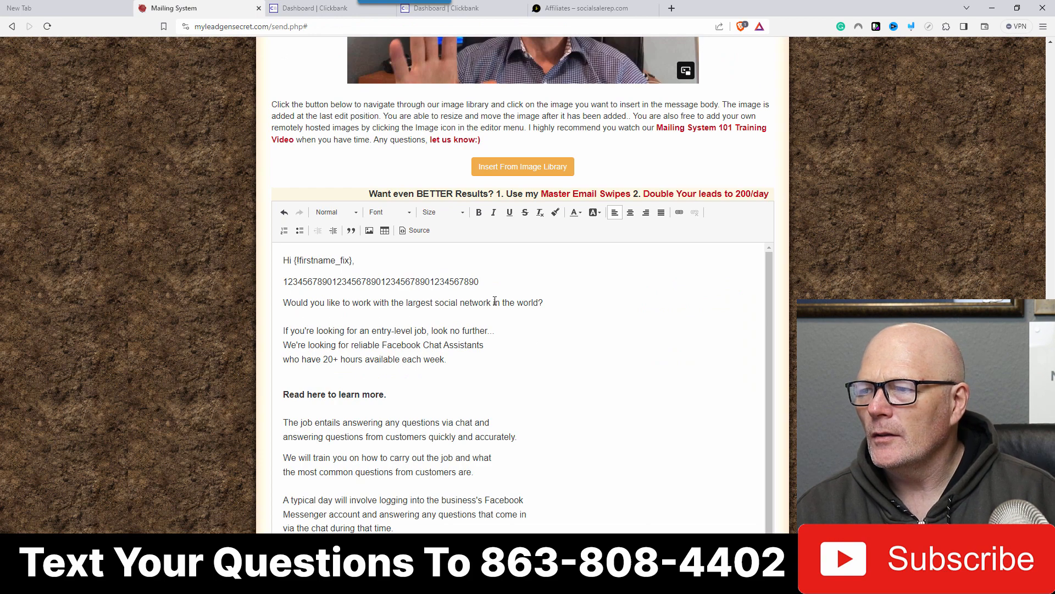
Insert '$30/hr with' before 'an entry-level job'.
{"action": "scroll", "coordinate": [569, 332], "scroll_direction": "down", "scroll_amount": 1}
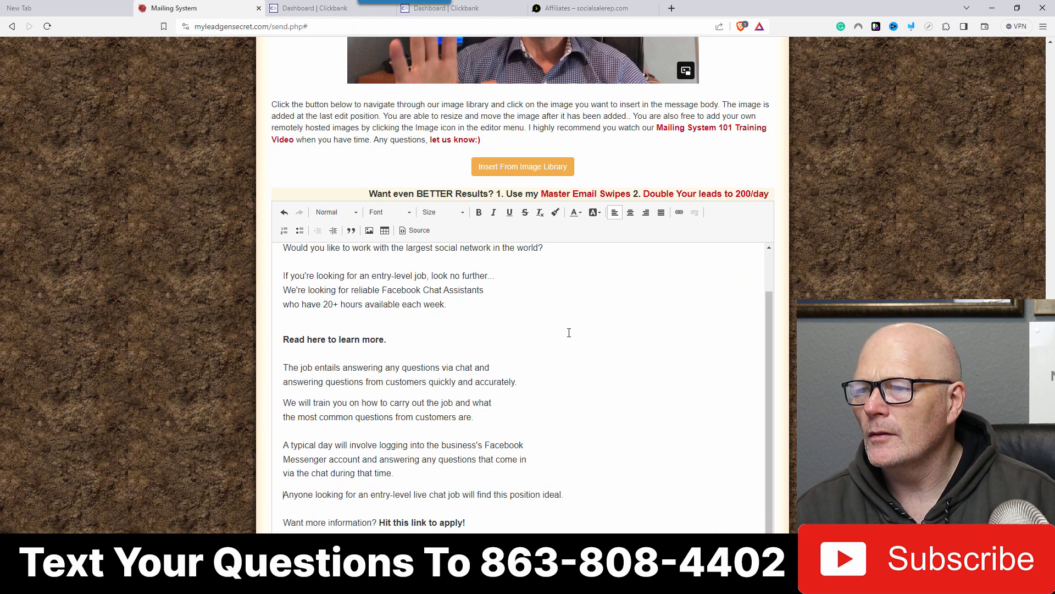
{"action": "scroll", "coordinate": [552, 331], "scroll_direction": "up", "scroll_amount": 1}
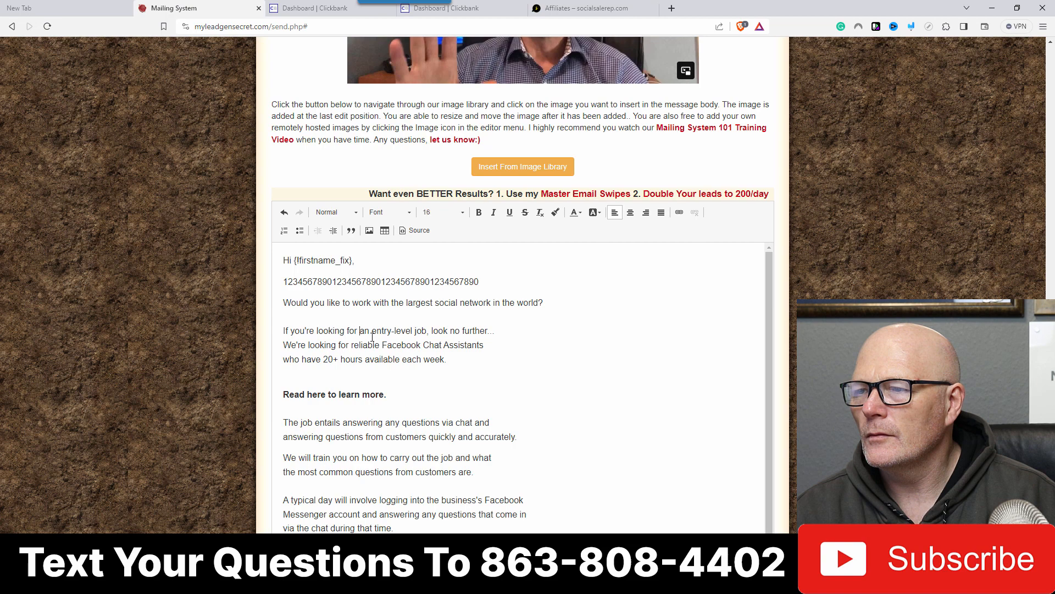
{"action": "type", "text": "%"}
{"action": "key", "text": "BackSpace"}
{"action": "type", "text": "$30/"}
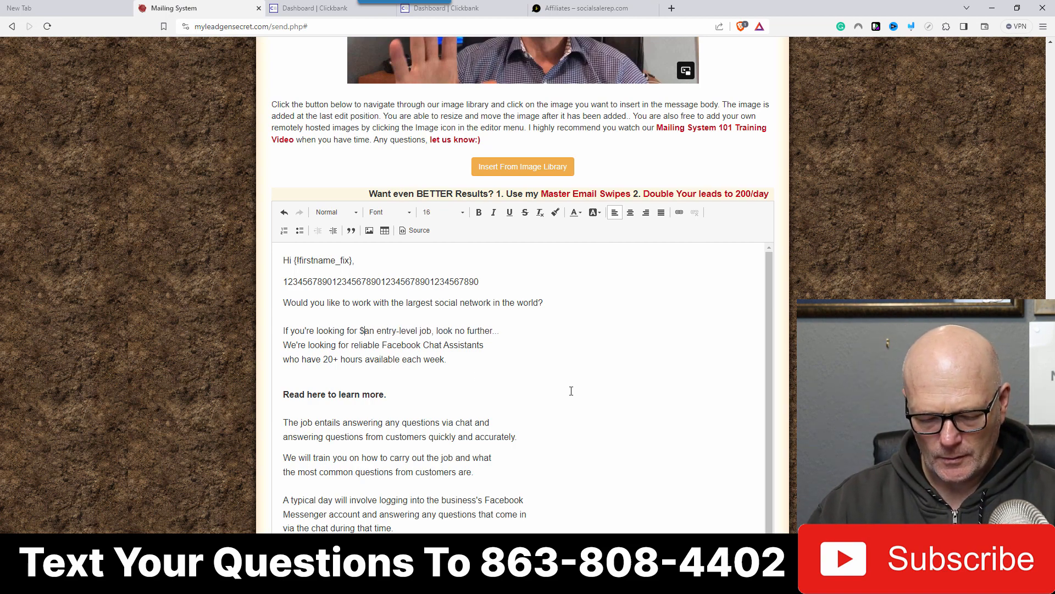
{"action": "type", "text": "hr"}
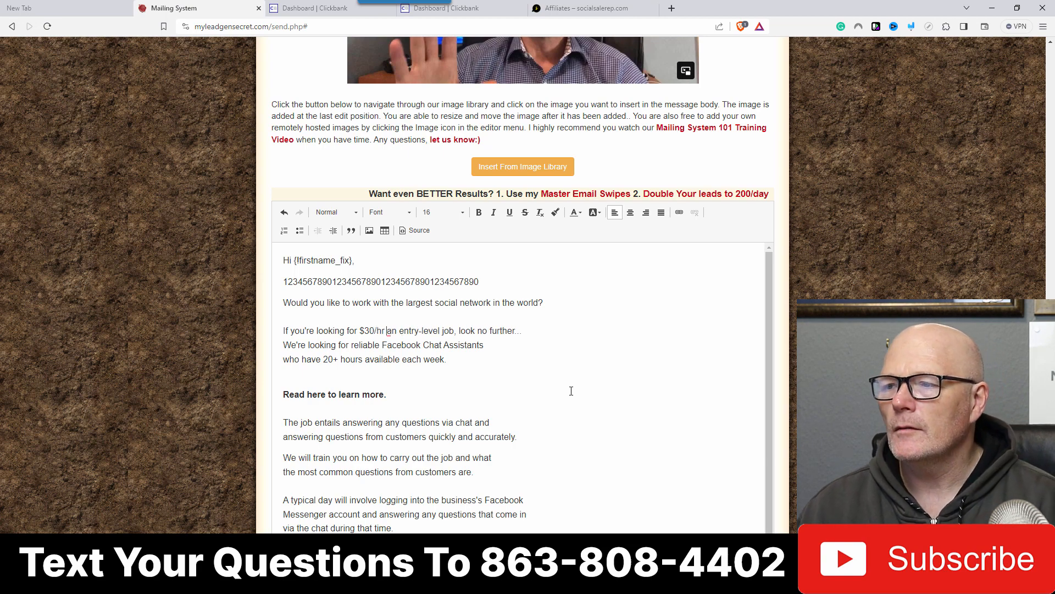
{"action": "right_click", "coordinate": [389, 331]}
{"action": "key", "text": "Escape"}
{"action": "type", "text": "with an"}
{"action": "key", "text": "Delete"}
{"action": "key", "text": "Delete"}
{"action": "key", "text": "Delete"}
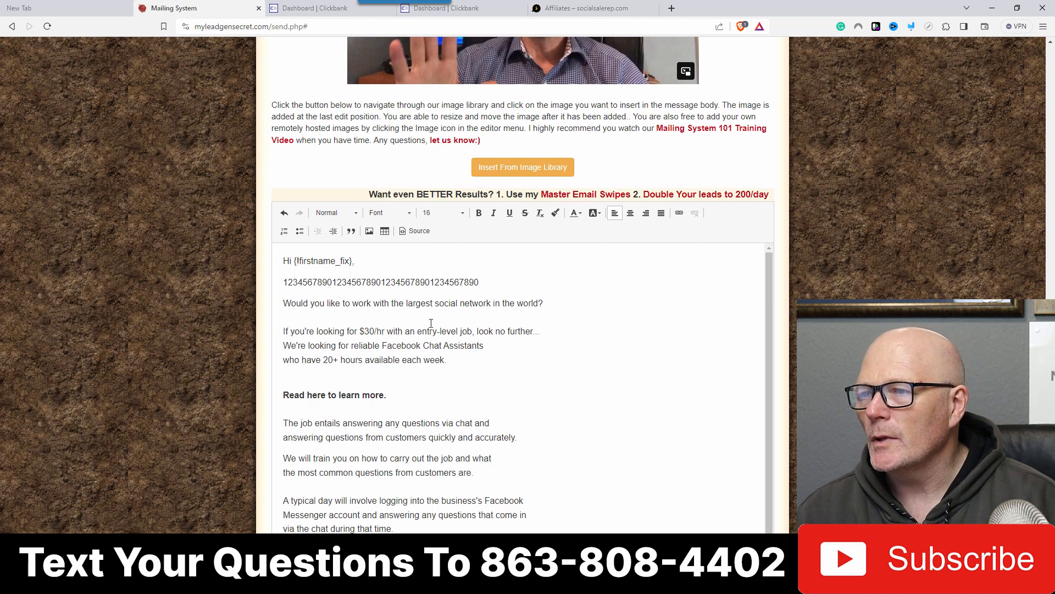
Move 'look no further…' onto its own line and start the Chat Assistants sentence as its own paragraph.
{"action": "scroll", "coordinate": [431, 330], "scroll_direction": "up", "scroll_amount": 1}
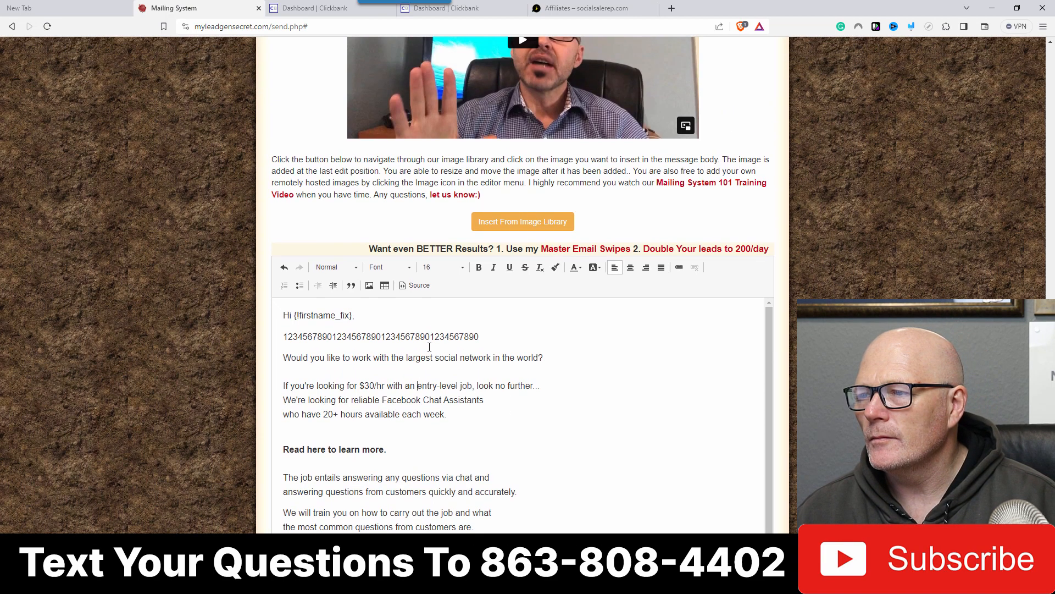
{"action": "left_click", "coordinate": [477, 385]}
{"action": "key", "text": "shift+Return"}
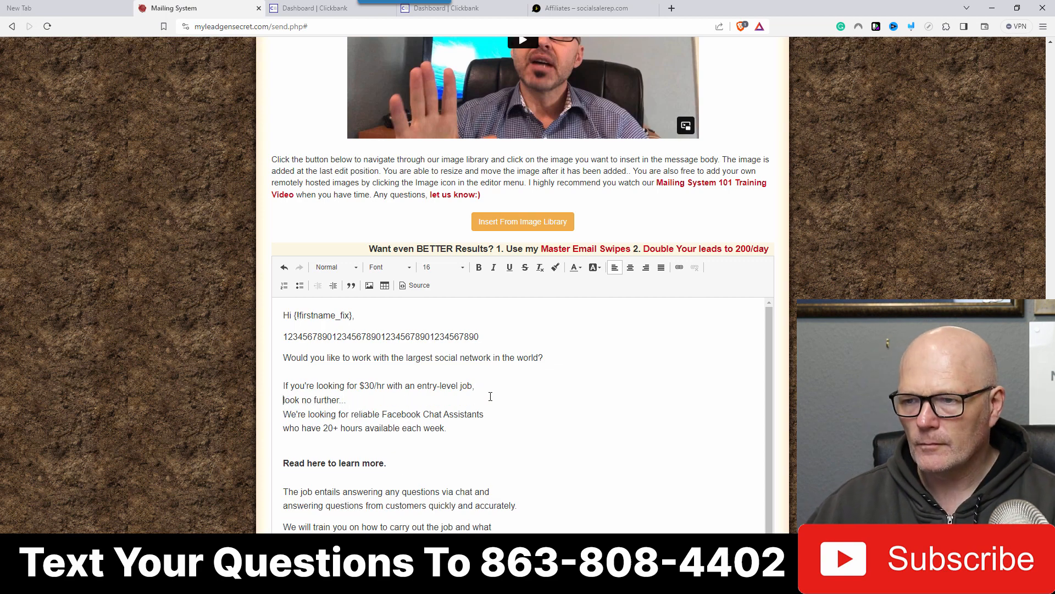
{"action": "key", "text": "Return"}
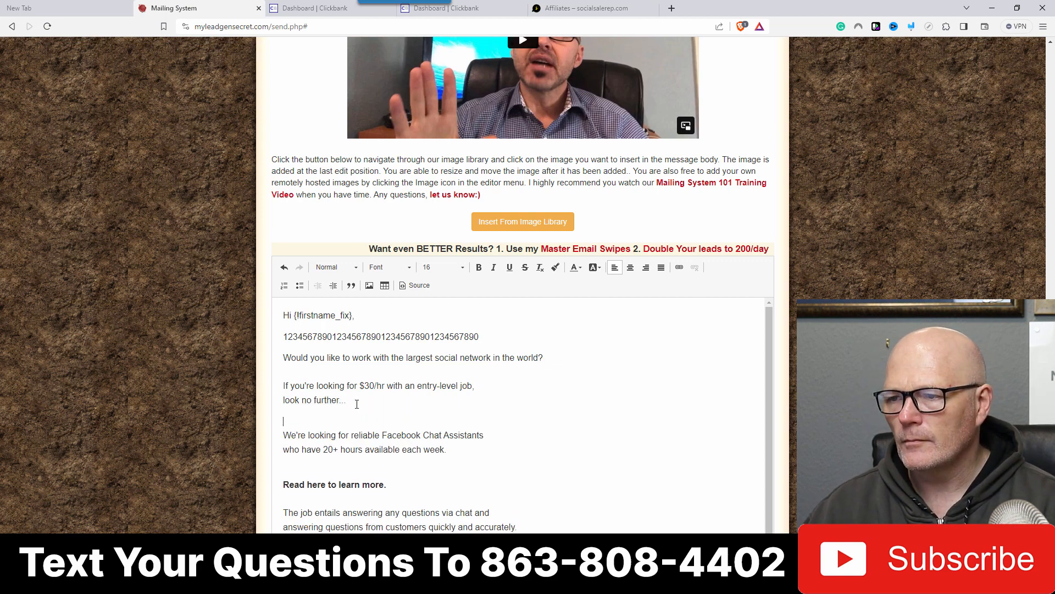
{"action": "scroll", "coordinate": [416, 422], "scroll_direction": "down", "scroll_amount": 1}
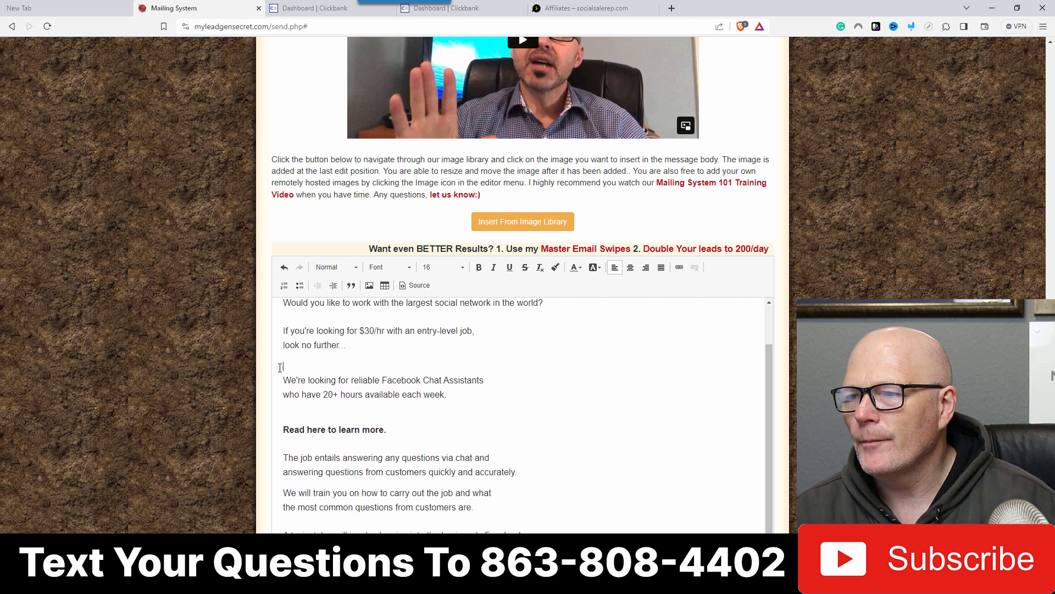
{"action": "key", "text": "Delete"}
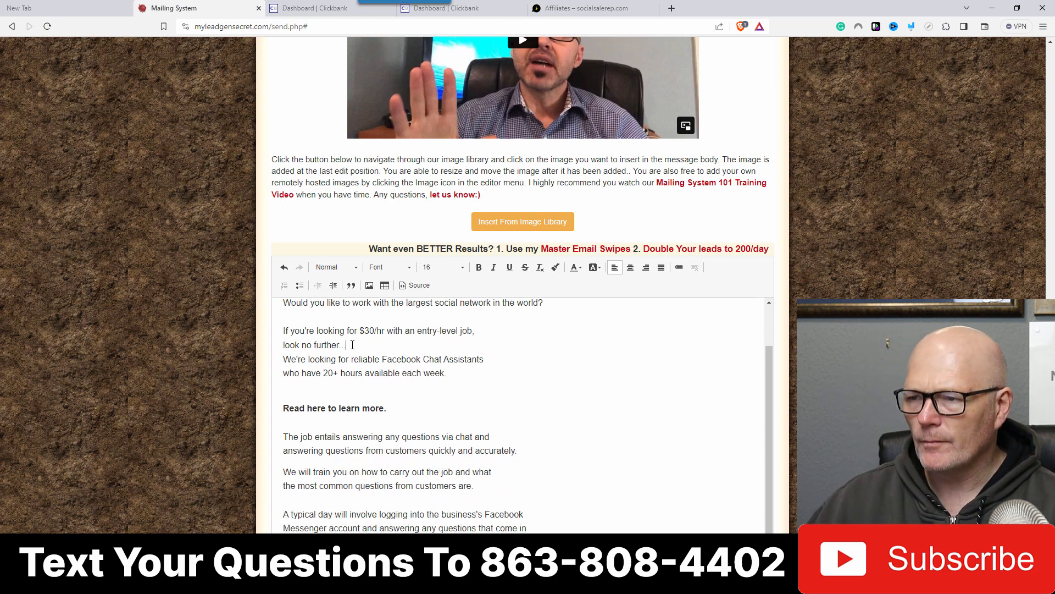
{"action": "key", "text": "BackSpace"}
{"action": "key", "text": "Return"}
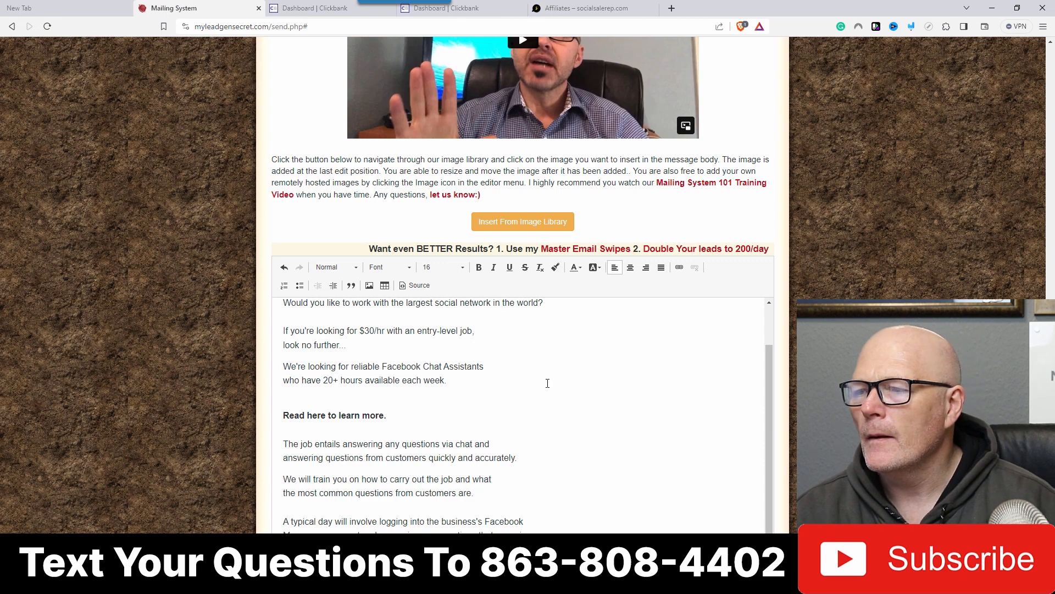
Delete the 'position is ideal' sentence and keep 'Want more information?' on its own line.
{"action": "scroll", "coordinate": [550, 383], "scroll_direction": "up", "scroll_amount": 1}
{"action": "scroll", "coordinate": [544, 384], "scroll_direction": "up", "scroll_amount": 1}
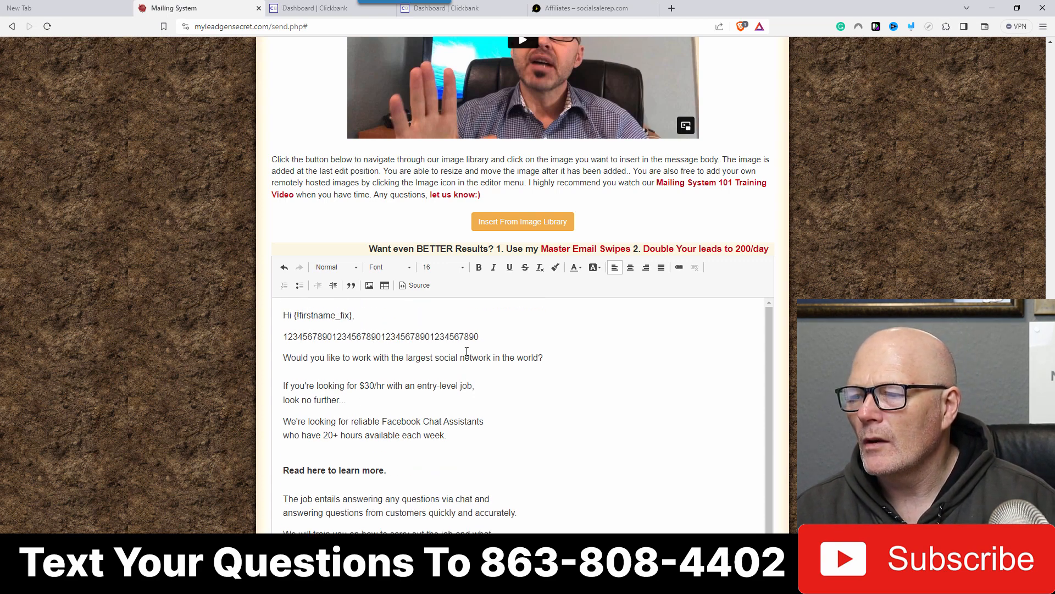
{"action": "scroll", "coordinate": [493, 395], "scroll_direction": "down", "scroll_amount": 5}
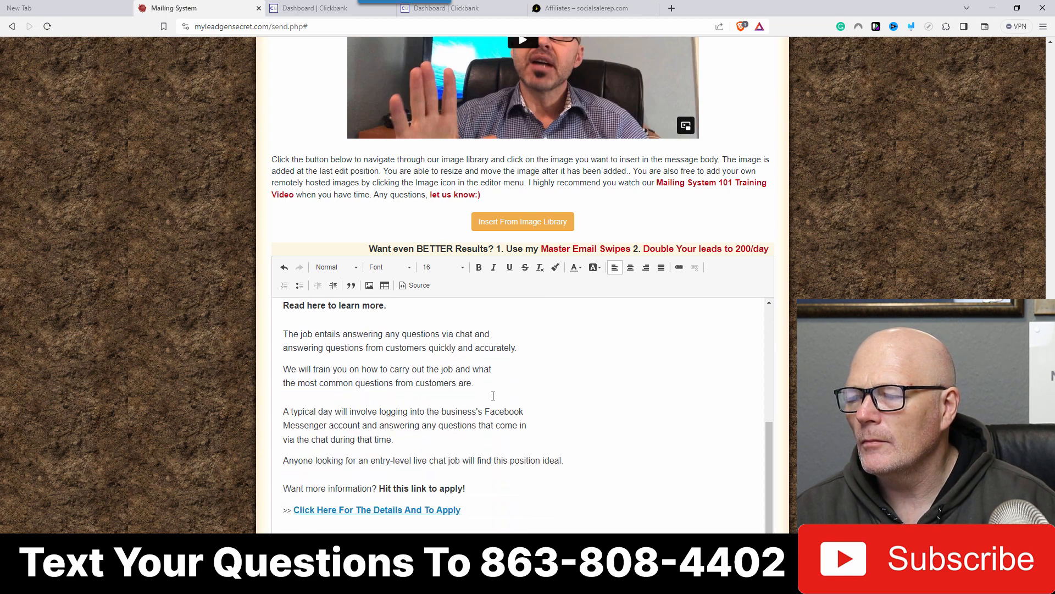
{"action": "scroll", "coordinate": [493, 396], "scroll_direction": "up", "scroll_amount": 2}
{"action": "scroll", "coordinate": [493, 396], "scroll_direction": "down", "scroll_amount": 2}
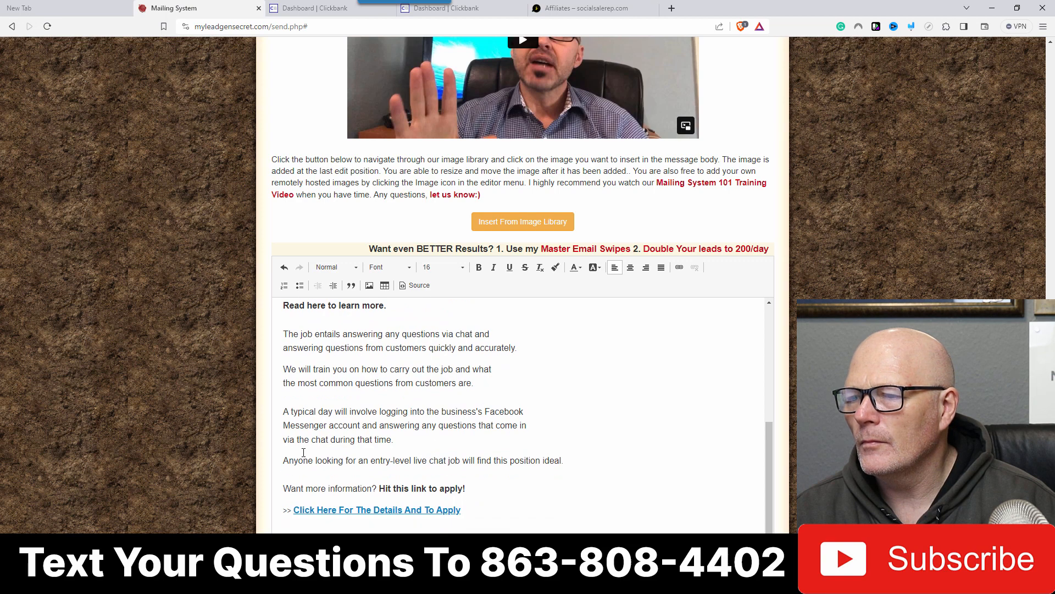
{"action": "left_click_drag", "start_coordinate": [284, 460], "coordinate": [610, 479]}
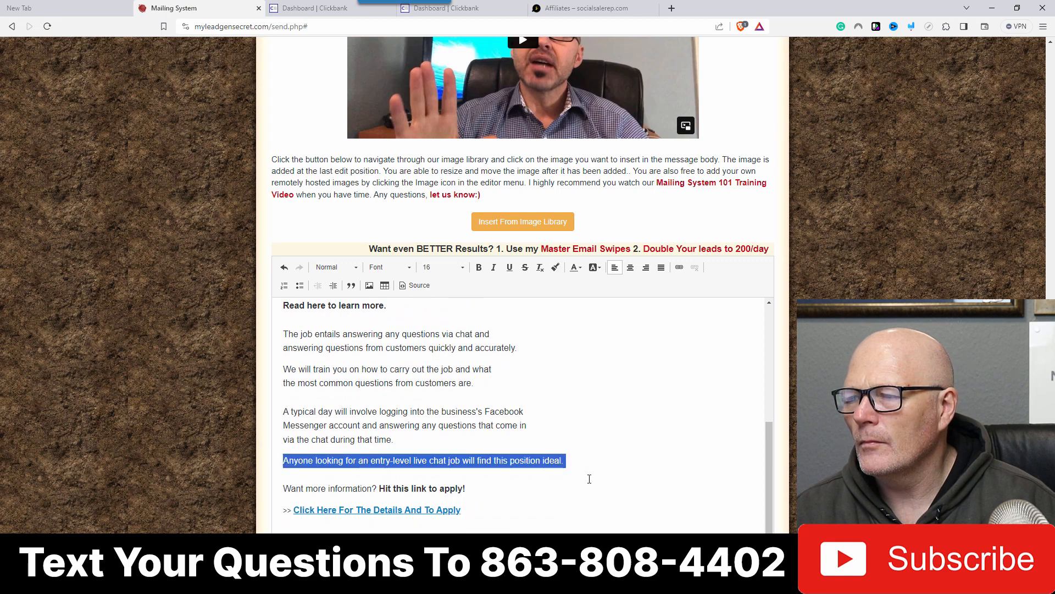
{"action": "key", "text": "BackSpace"}
{"action": "key", "text": "BackSpace"}
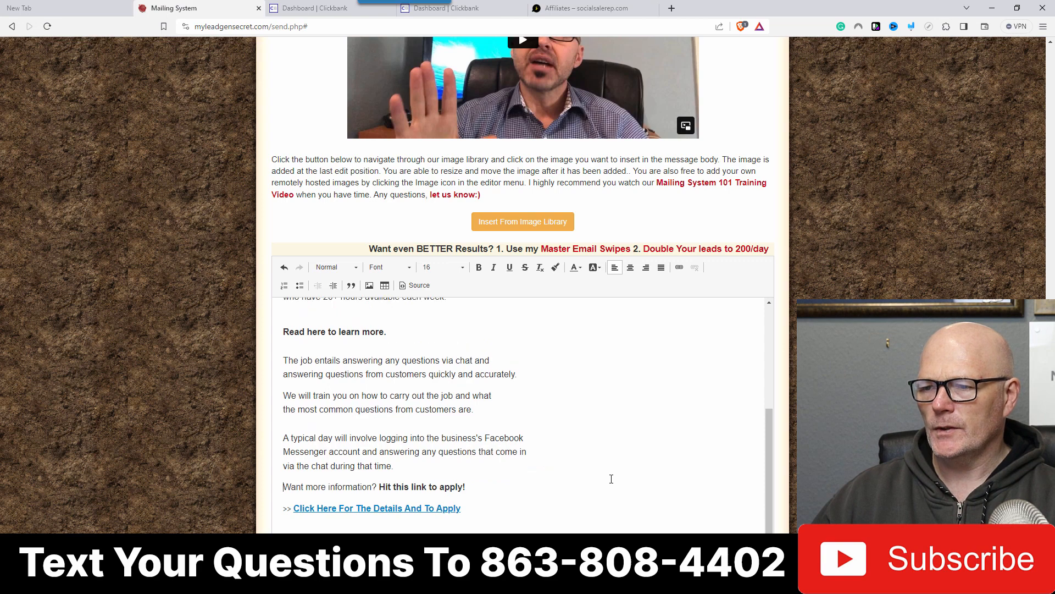
{"action": "scroll", "coordinate": [416, 303], "scroll_direction": "down", "scroll_amount": 3}
{"action": "left_click", "coordinate": [401, 302]}
{"action": "key", "text": "Delete"}
{"action": "key", "text": "Return"}
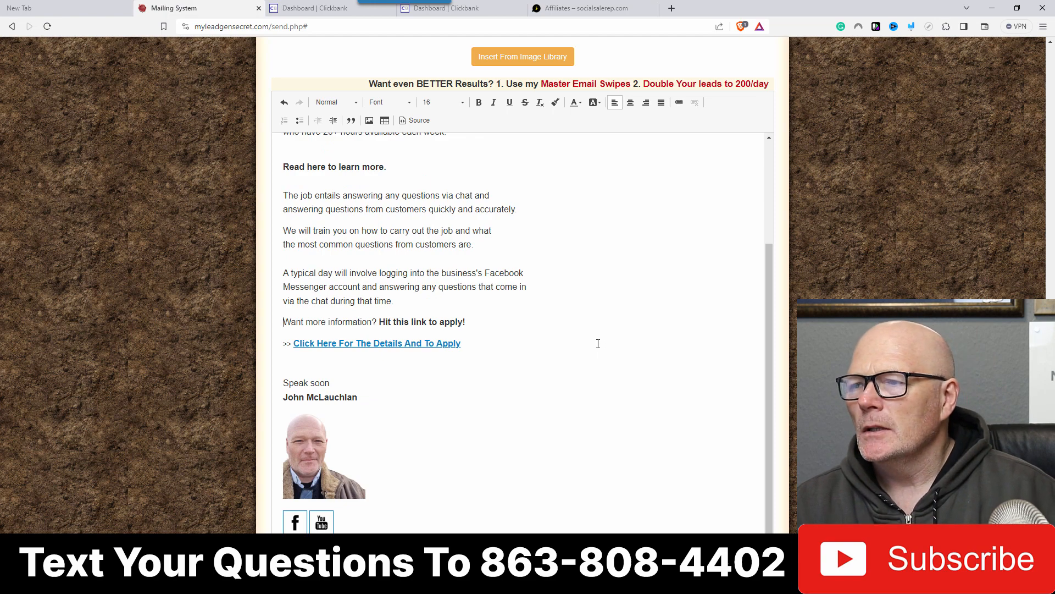
{"action": "scroll", "coordinate": [598, 344], "scroll_direction": "up", "scroll_amount": 2}
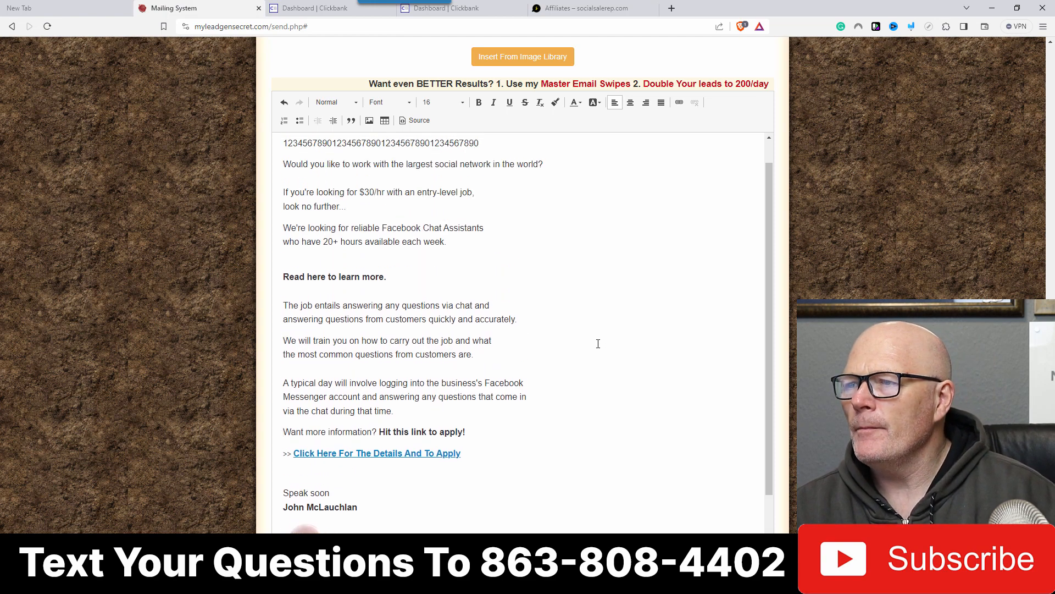
{"action": "scroll", "coordinate": [598, 344], "scroll_direction": "up", "scroll_amount": 3}
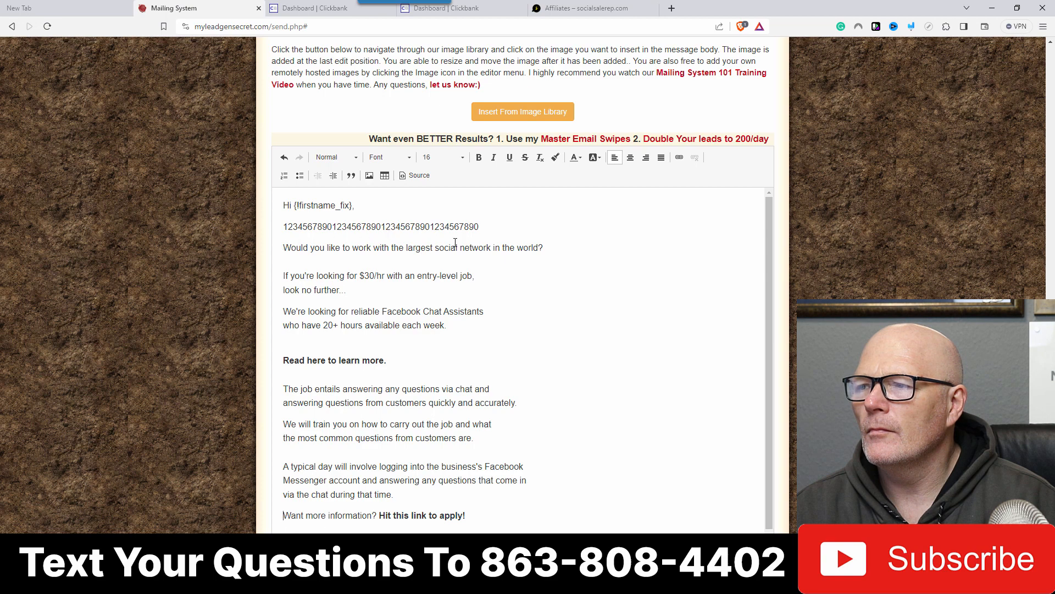
Reword the opening question to 'world's largest', dropping the trailing 'in the world'.
{"action": "left_click", "coordinate": [406, 248]}
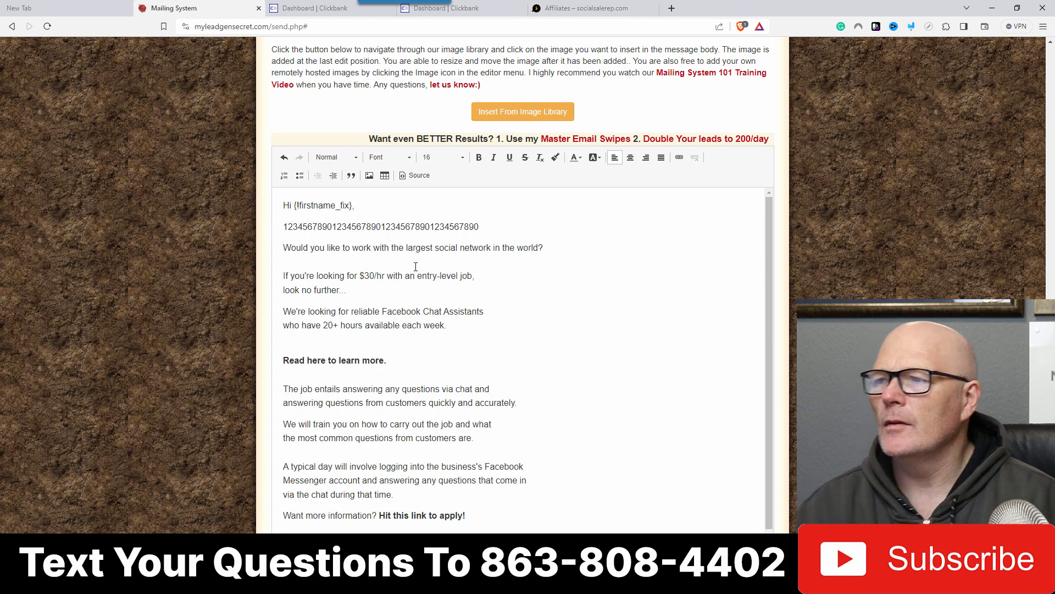
{"action": "type", "text": "worlds"}
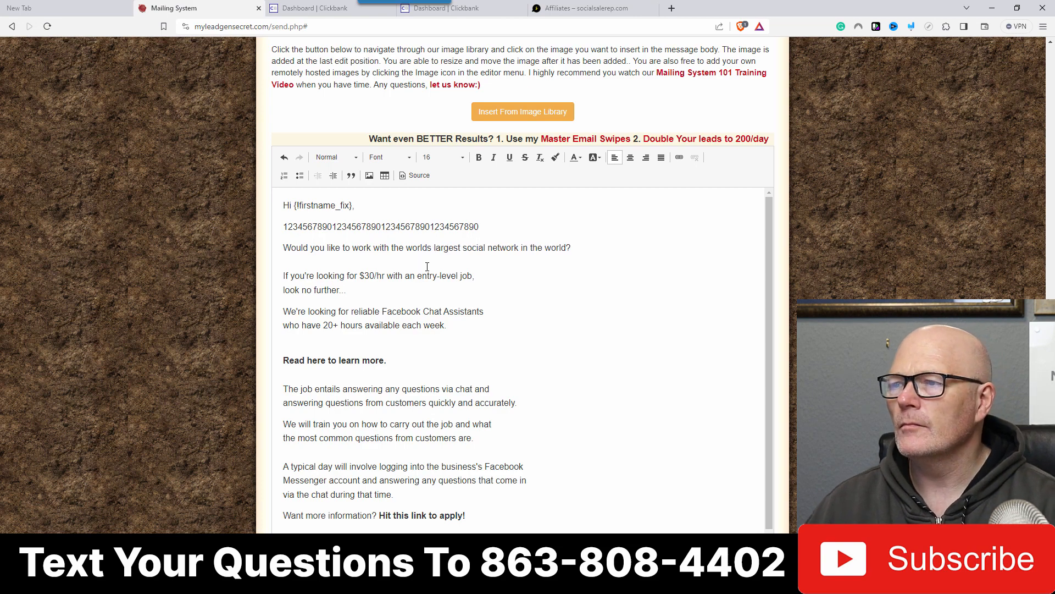
{"action": "key", "text": "Delete"}
{"action": "key", "text": "Delete"}
{"action": "key", "text": "Delete"}
{"action": "key", "text": "Delete"}
{"action": "key", "text": "Delete"}
{"action": "key", "text": "Delete"}
{"action": "key", "text": "Delete"}
{"action": "key", "text": "Delete"}
{"action": "key", "text": "Delete"}
{"action": "key", "text": "Delete"}
{"action": "key", "text": "Delete"}
{"action": "key", "text": "Delete"}
{"action": "key", "text": "Delete"}
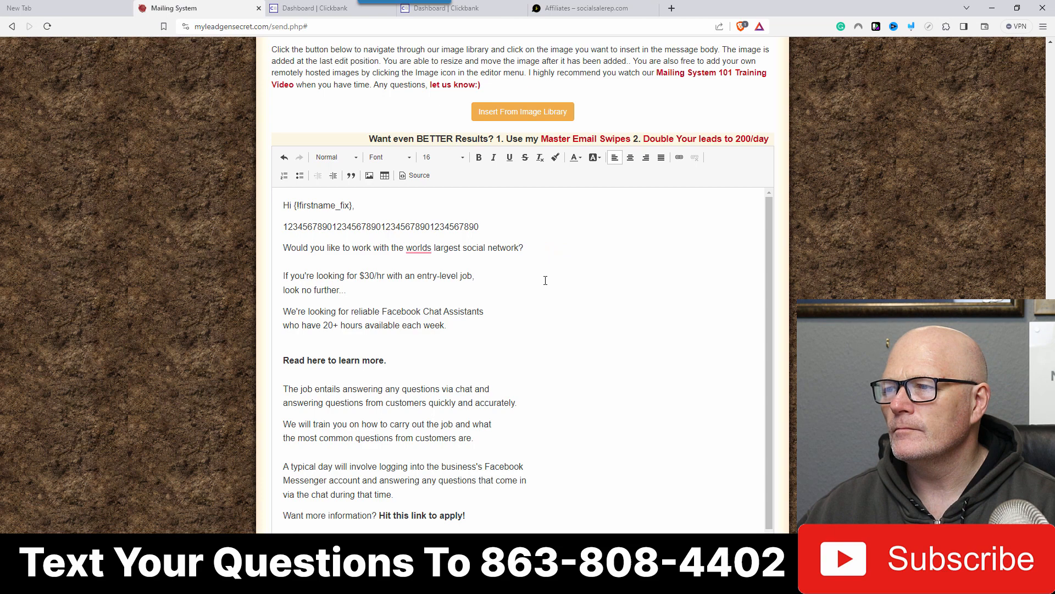
{"action": "right_click", "coordinate": [424, 250]}
{"action": "left_click", "coordinate": [434, 280]}
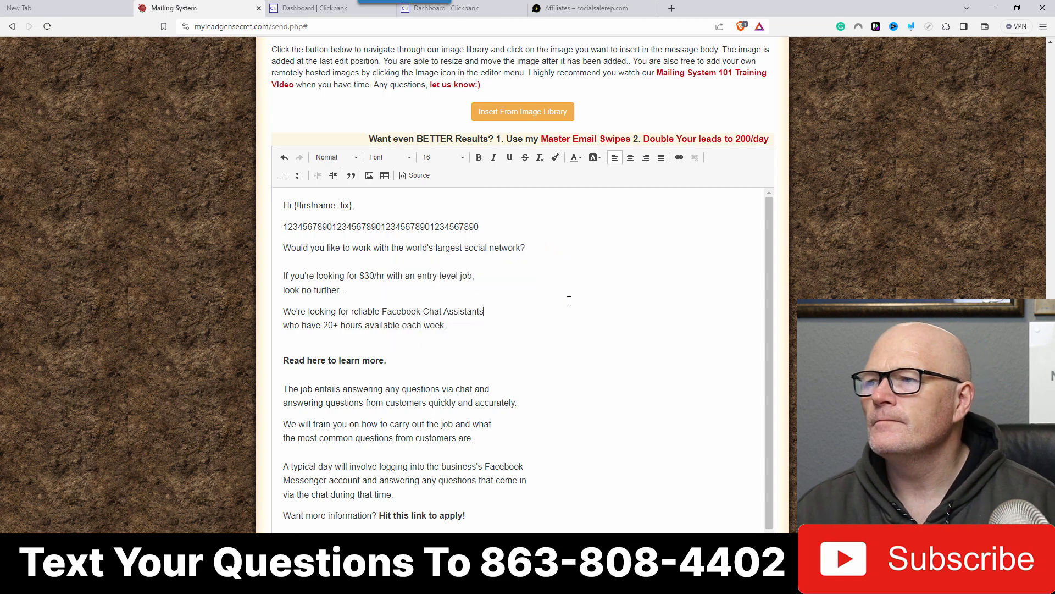
Delete the leftover line of test digits and the blank gap before the $30/hr paragraph.
{"action": "left_click", "coordinate": [569, 301]}
{"action": "scroll", "coordinate": [569, 300], "scroll_direction": "down", "scroll_amount": 2}
{"action": "scroll", "coordinate": [570, 300], "scroll_direction": "up", "scroll_amount": 2}
{"action": "left_click_drag", "start_coordinate": [486, 227], "coordinate": [280, 227]}
{"action": "key", "text": "BackSpace"}
{"action": "key", "text": "BackSpace"}
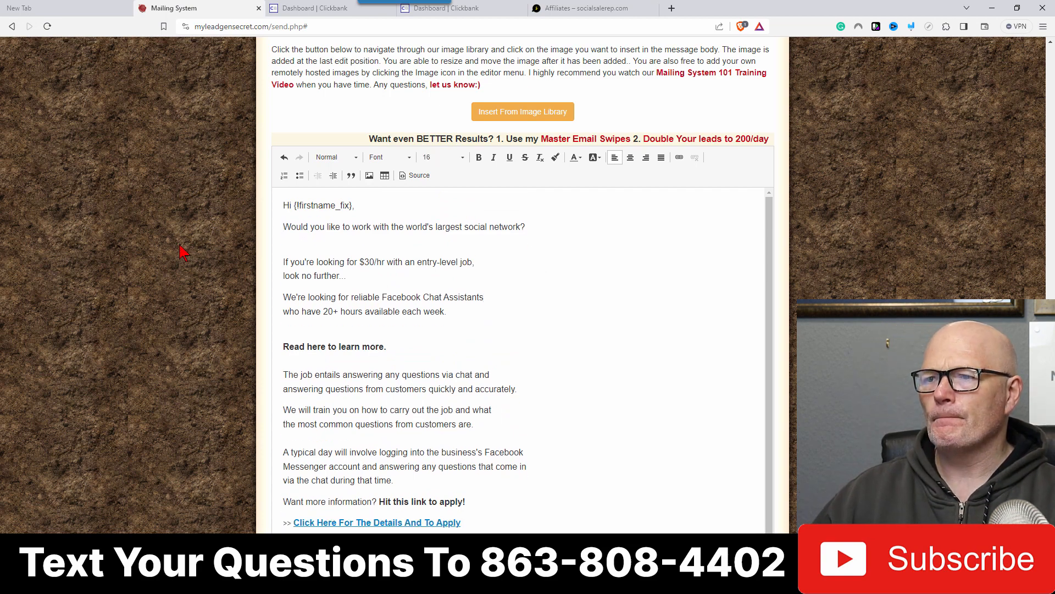
{"action": "left_click", "coordinate": [557, 221]}
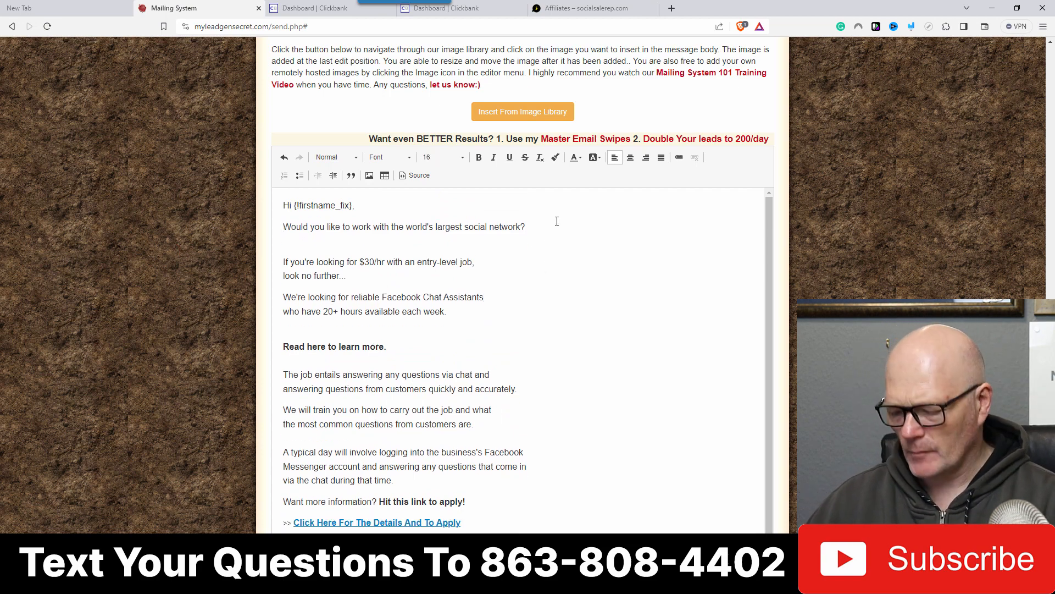
{"action": "key", "text": "Delete"}
{"action": "key", "text": "Delete"}
{"action": "key", "text": "Return"}
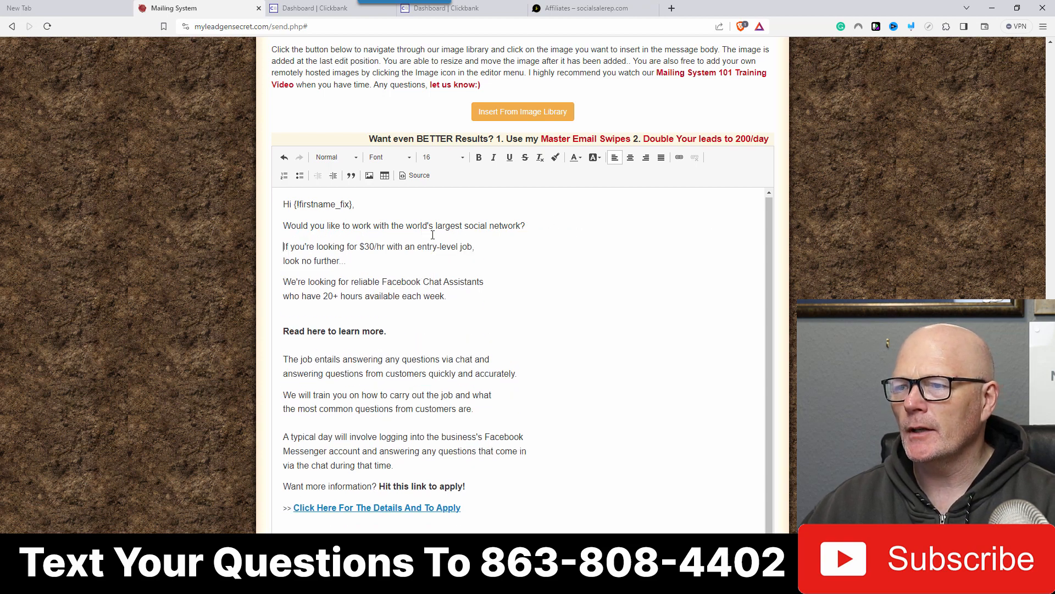
Leave exactly one blank line between the apply sentence and the 'Click Here For The Details And To Apply' link.
{"action": "scroll", "coordinate": [452, 288], "scroll_direction": "down", "scroll_amount": 2}
{"action": "left_click", "coordinate": [474, 378]}
{"action": "key", "text": "Delete"}
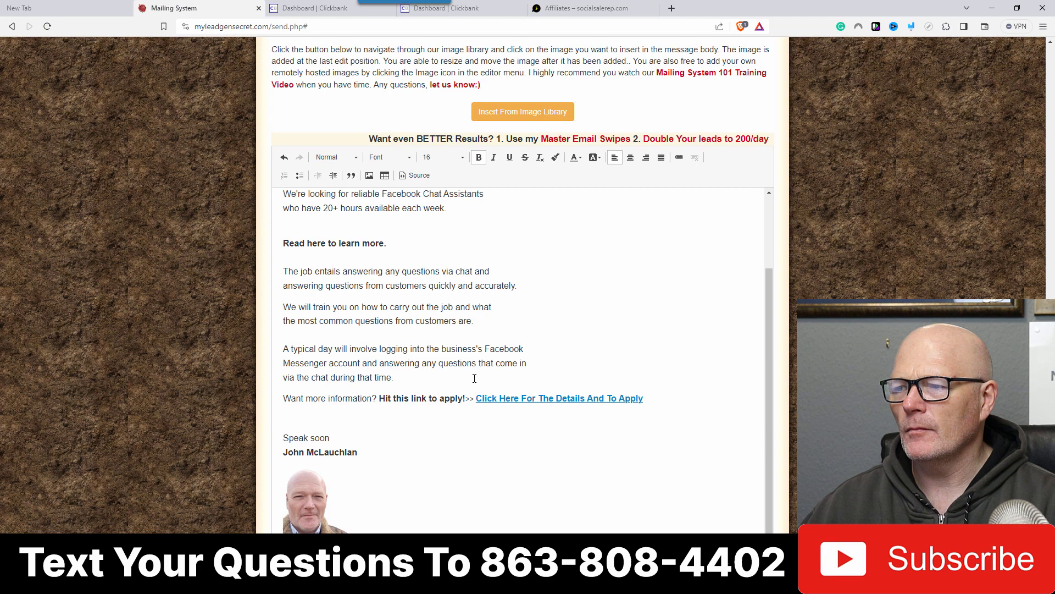
{"action": "key", "text": "Return"}
{"action": "key", "text": "Return"}
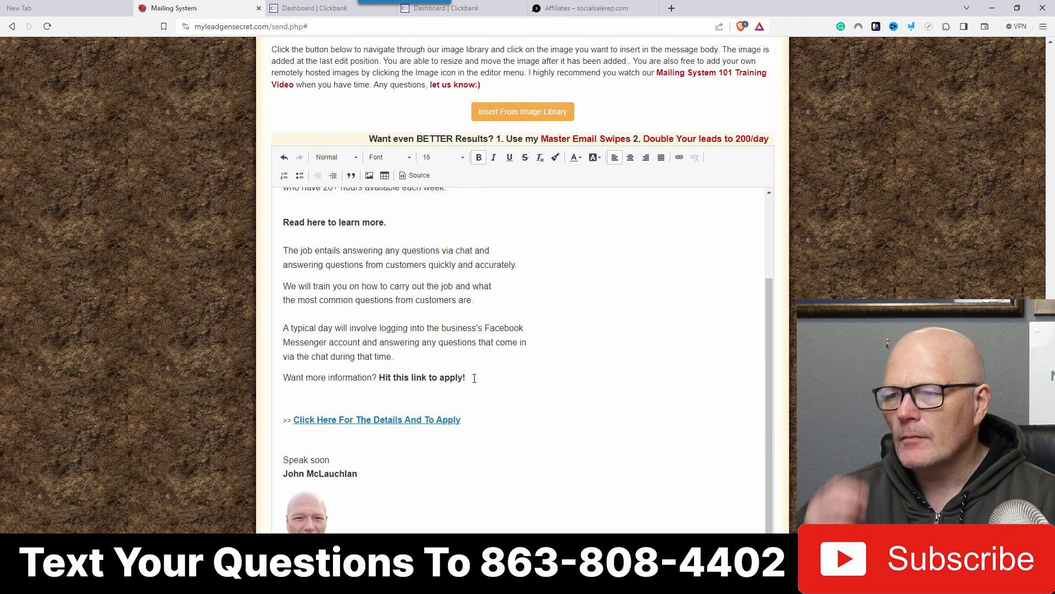
{"action": "left_click", "coordinate": [311, 401]}
{"action": "key", "text": "Delete"}
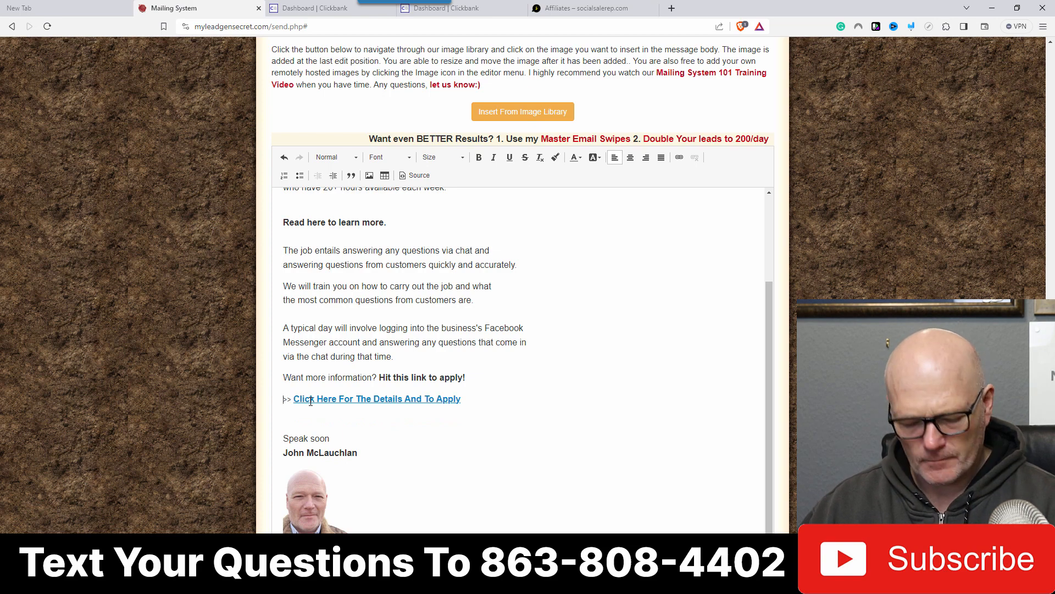
{"action": "key", "text": "Return"}
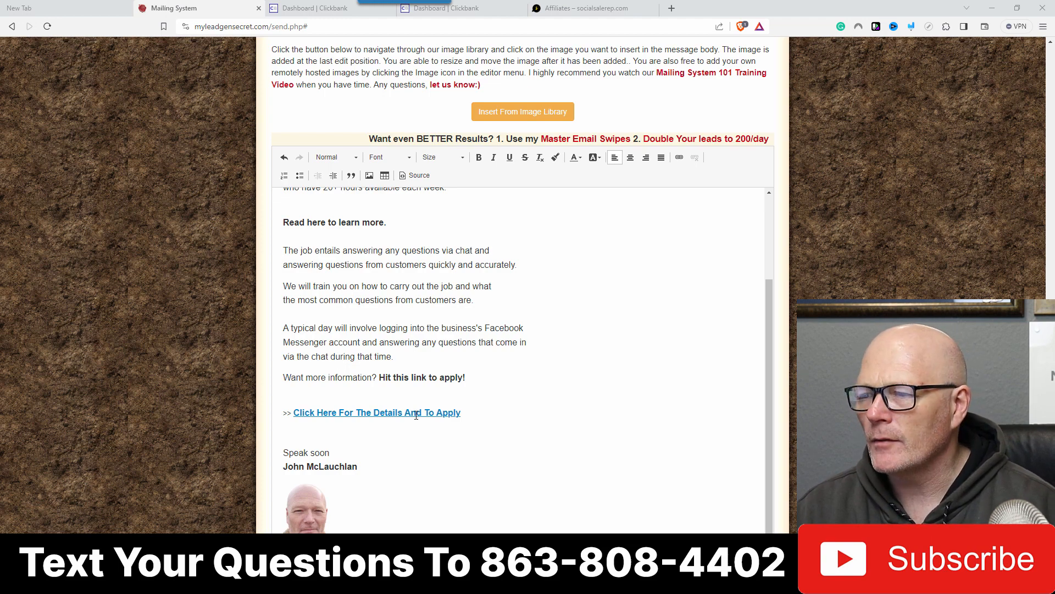
{"action": "left_click_drag", "start_coordinate": [461, 413], "coordinate": [293, 408]}
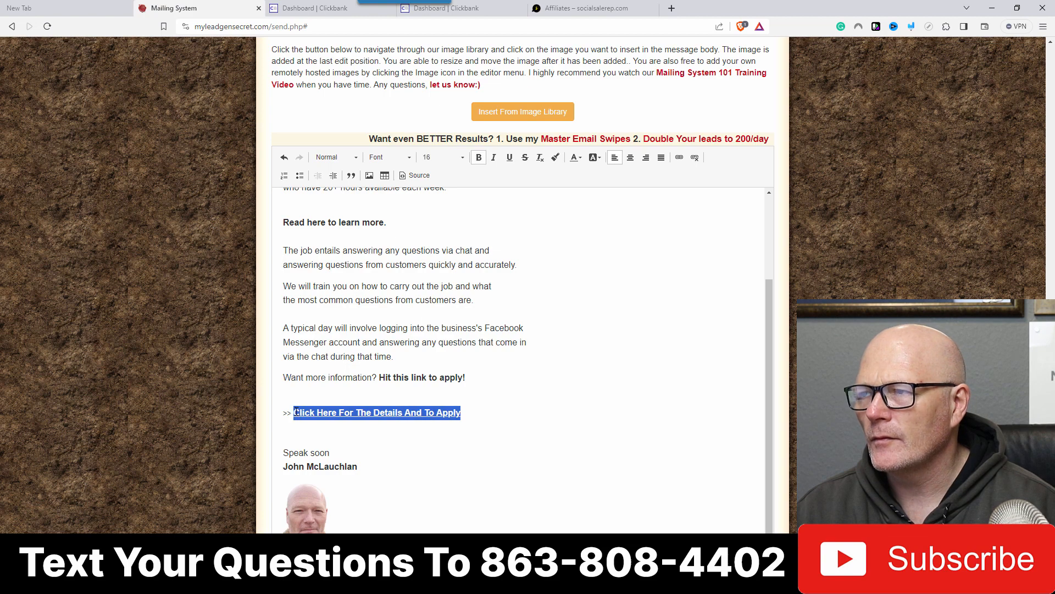
Replace the selected apply text's link address with the tracked ClickBank hop URL.
{"action": "left_click", "coordinate": [679, 157]}
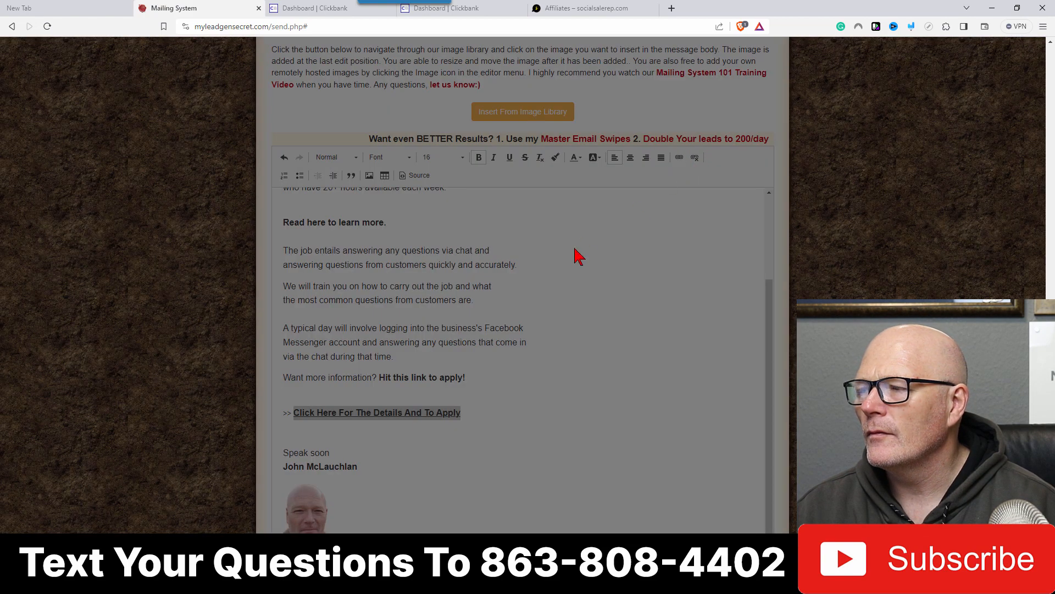
{"action": "key", "text": "BackSpace"}
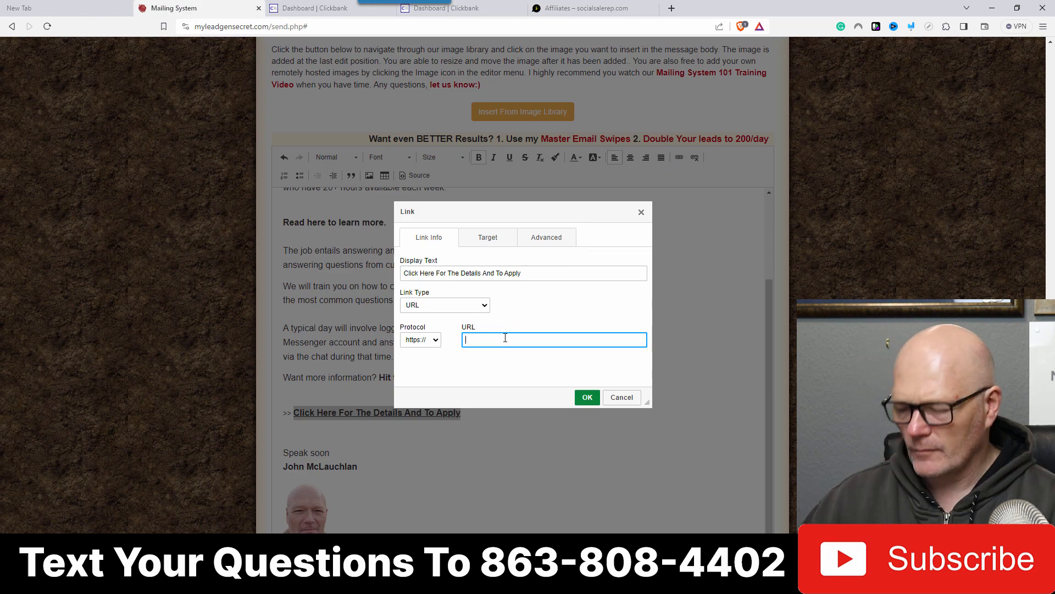
{"action": "right_click", "coordinate": [504, 337]}
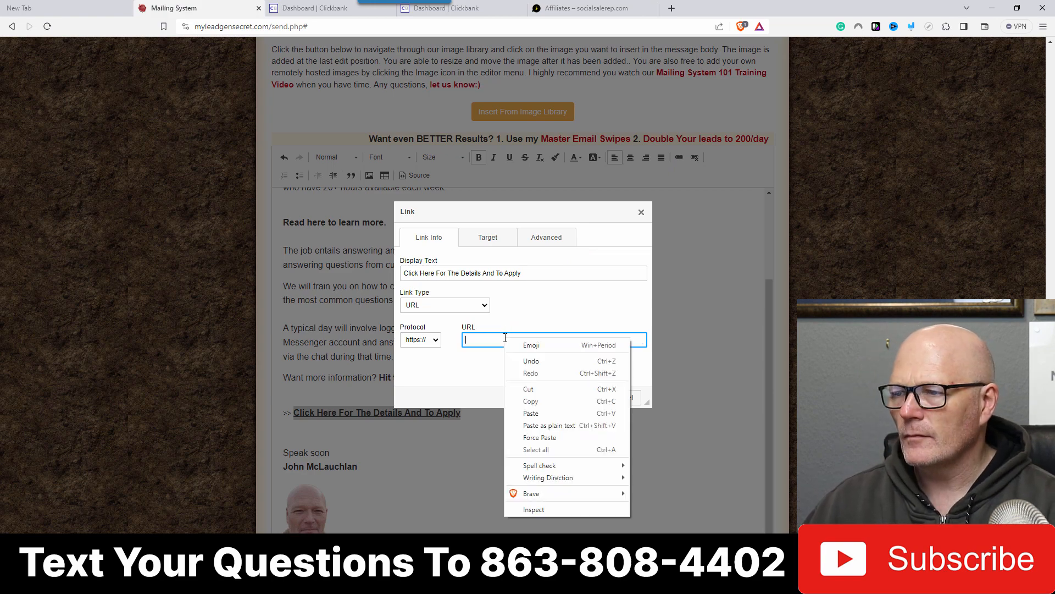
{"action": "left_click", "coordinate": [531, 412]}
{"action": "left_click", "coordinate": [585, 395]}
{"action": "left_click", "coordinate": [610, 416]}
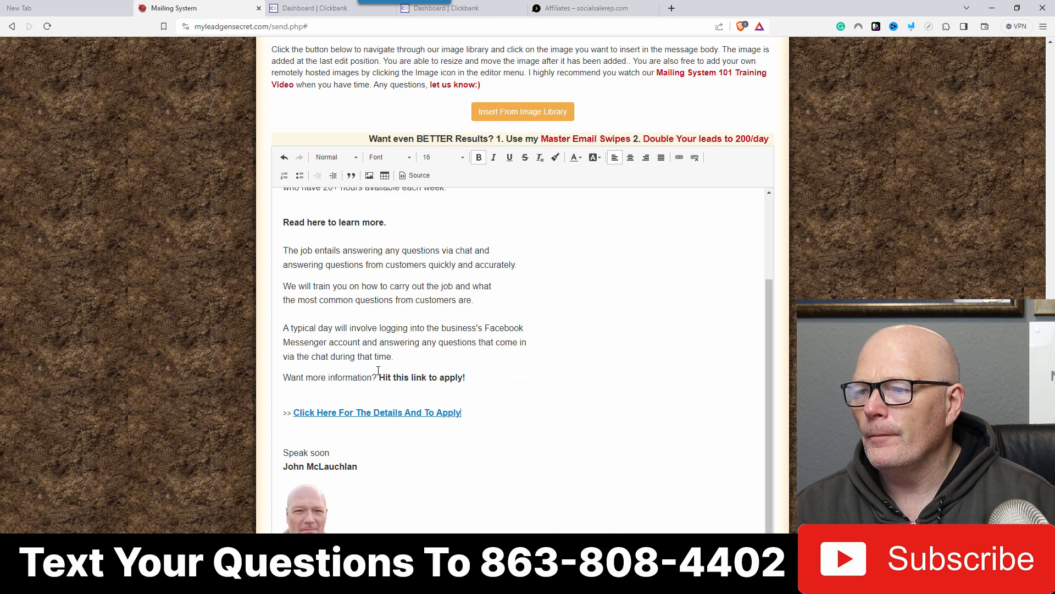
Reword the call to action from 'Hit this link to apply!' to 'Hit the link below!'.
{"action": "left_click_drag", "start_coordinate": [429, 377], "coordinate": [464, 377]}
{"action": "type", "text": "bo"}
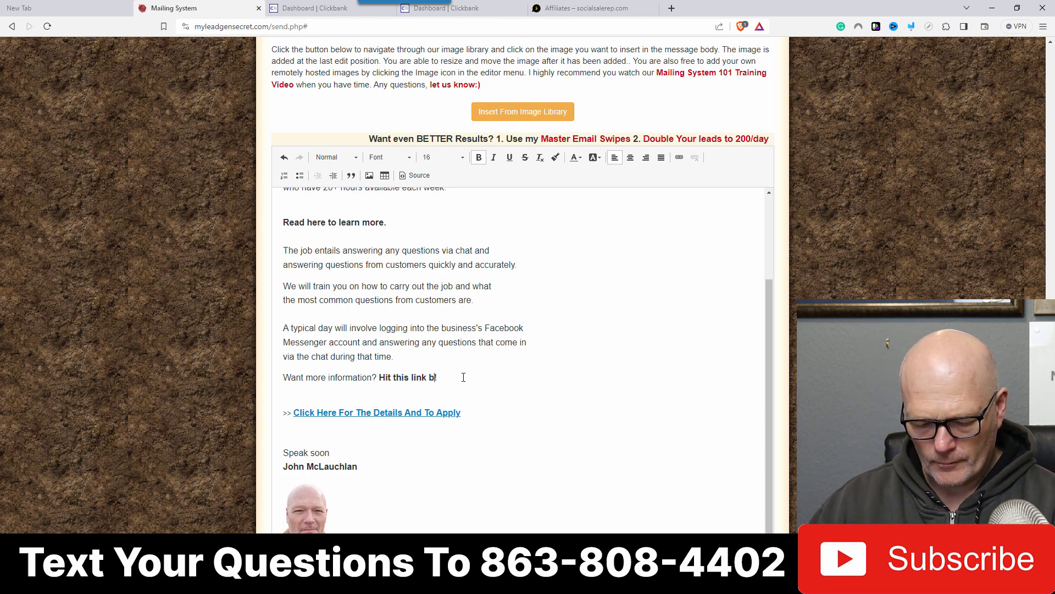
{"action": "type", "text": "elow"}
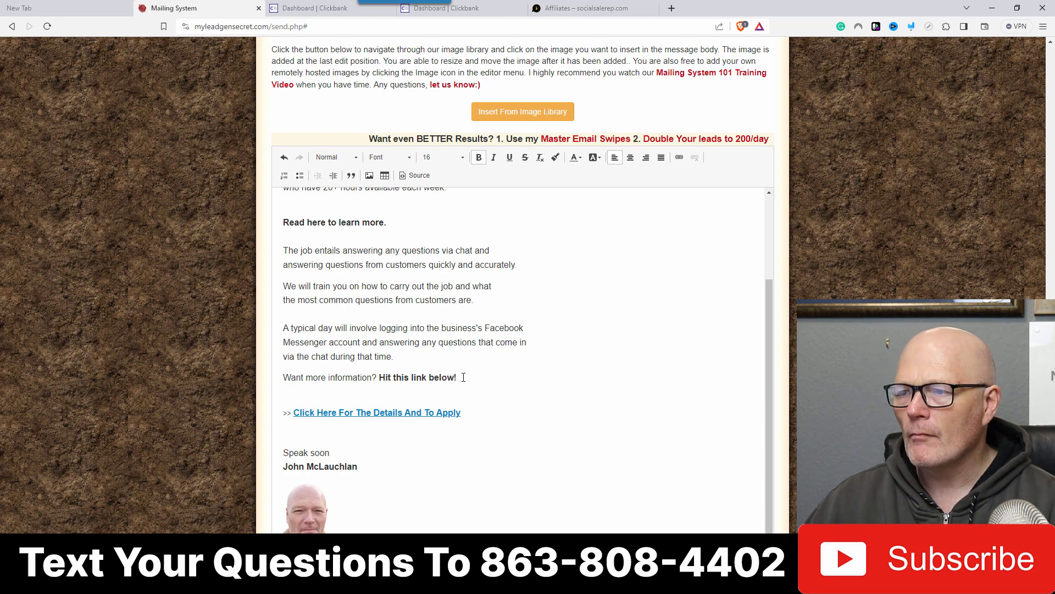
{"action": "left_click", "coordinate": [553, 403]}
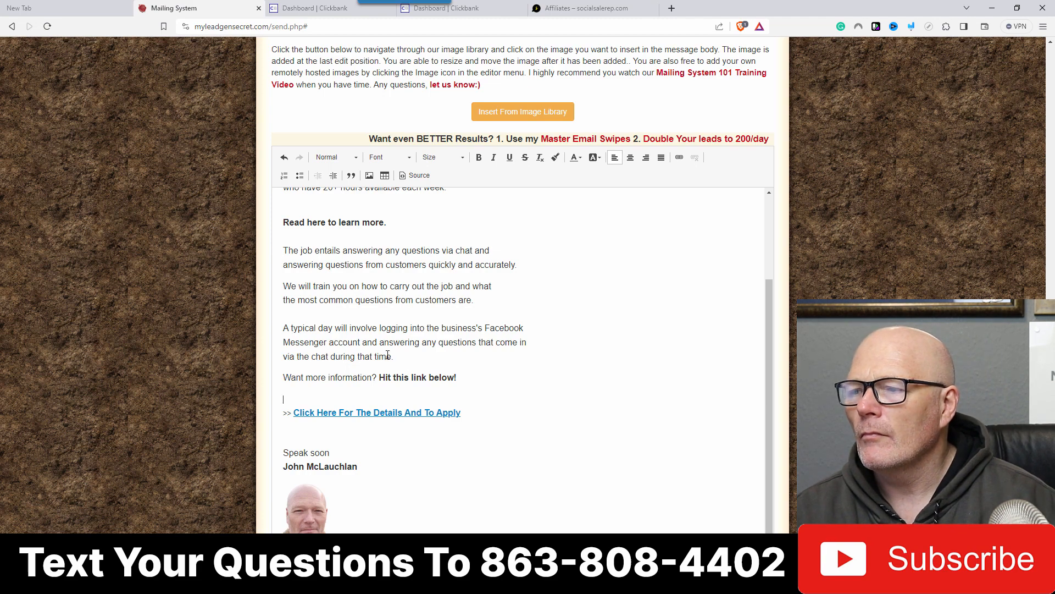
{"action": "left_click", "coordinate": [402, 377]}
{"action": "key", "text": "Delete"}
{"action": "key", "text": "Delete"}
{"action": "type", "text": "e"}
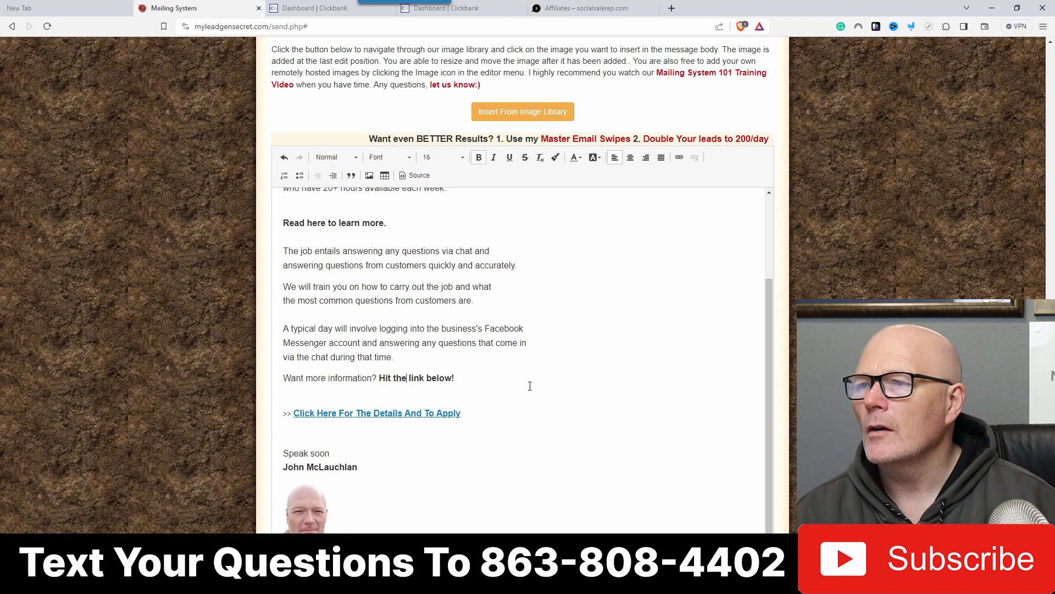
Link the 'Read here to learn more.' line to the ClickBank hoplink as plain text.
{"action": "scroll", "coordinate": [528, 384], "scroll_direction": "up", "scroll_amount": 3}
{"action": "triple_click", "coordinate": [316, 332]}
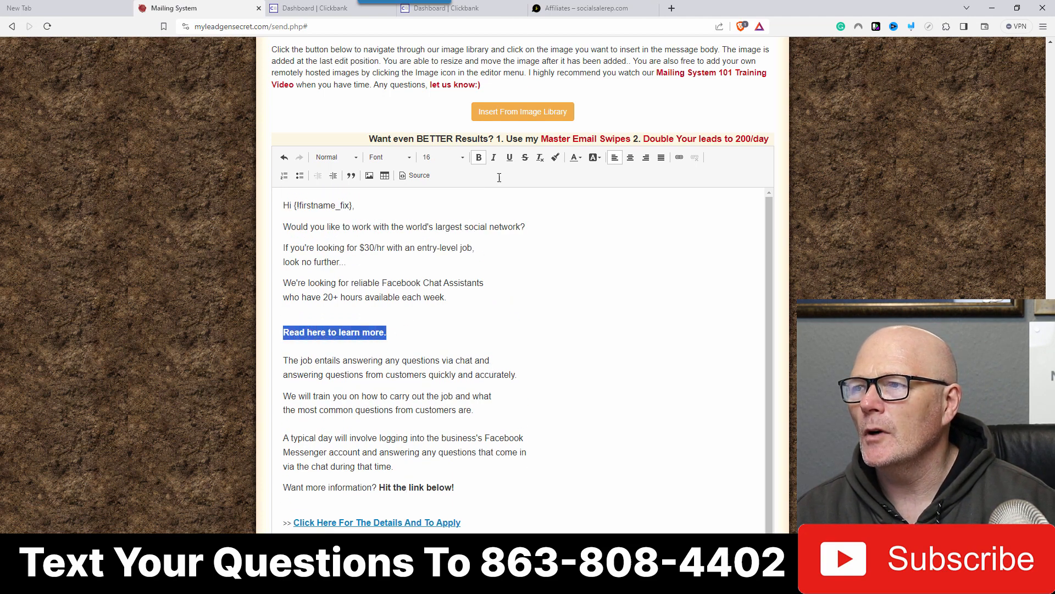
{"action": "left_click", "coordinate": [679, 158]}
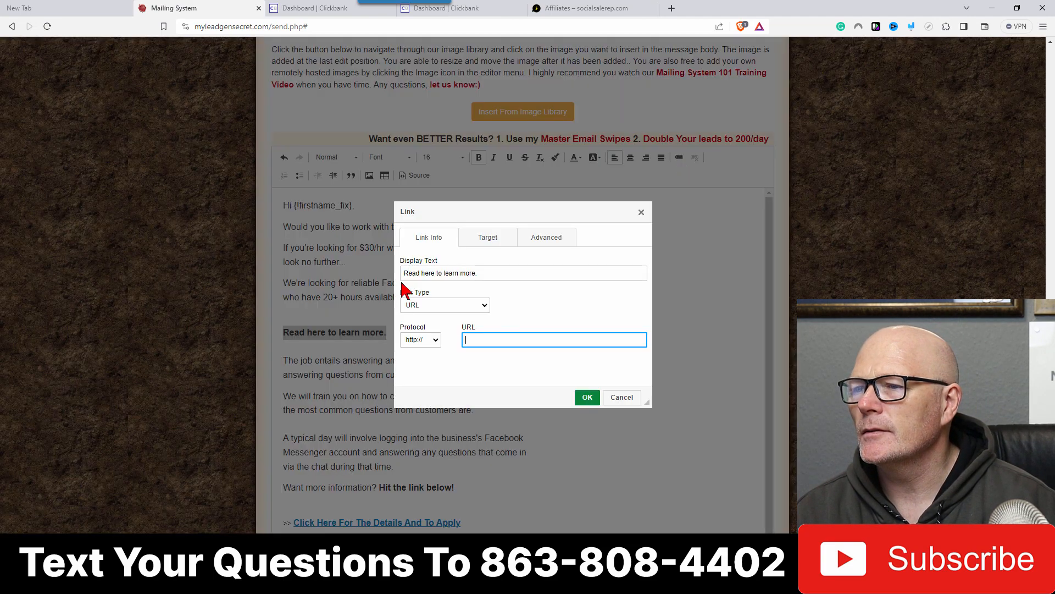
{"action": "right_click", "coordinate": [482, 339]}
{"action": "left_click", "coordinate": [506, 415]}
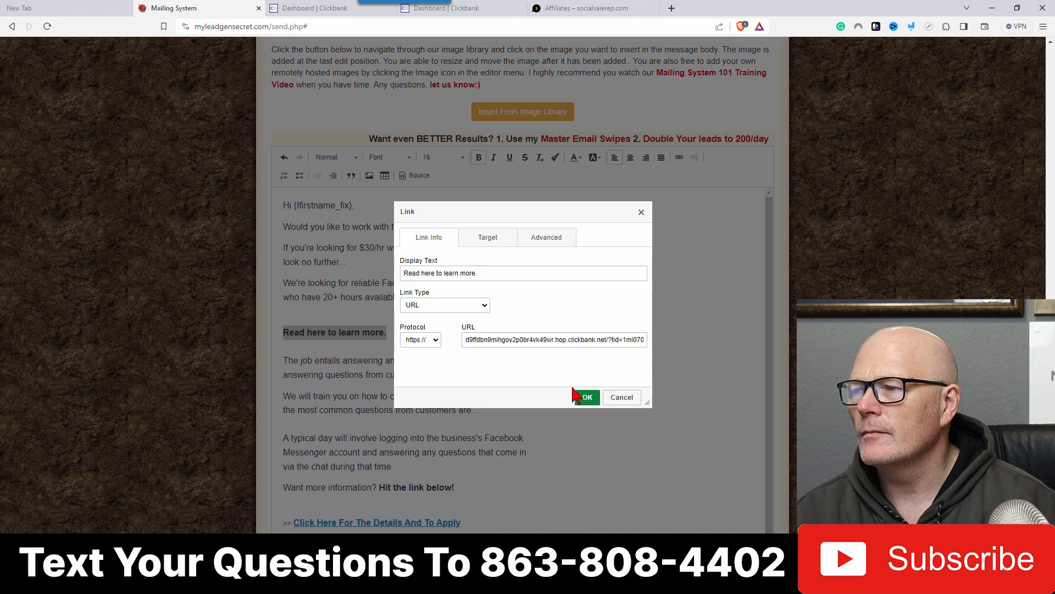
{"action": "left_click", "coordinate": [586, 398]}
{"action": "left_click", "coordinate": [626, 344]}
{"action": "scroll", "coordinate": [630, 346], "scroll_direction": "up", "scroll_amount": 3}
{"action": "scroll", "coordinate": [629, 352], "scroll_direction": "down", "scroll_amount": 5}
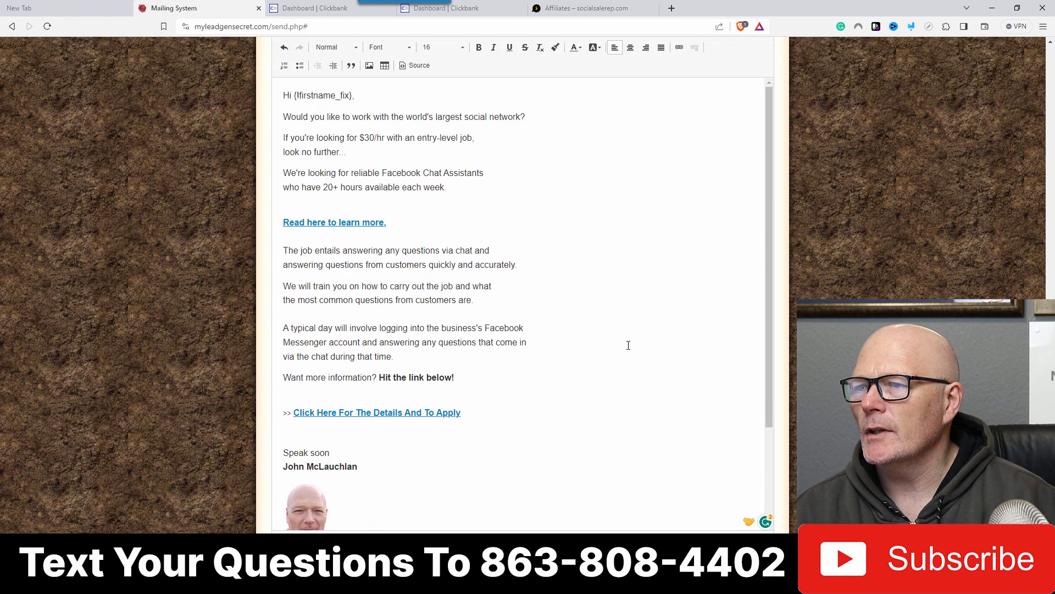
{"action": "scroll", "coordinate": [626, 346], "scroll_direction": "down", "scroll_amount": 2}
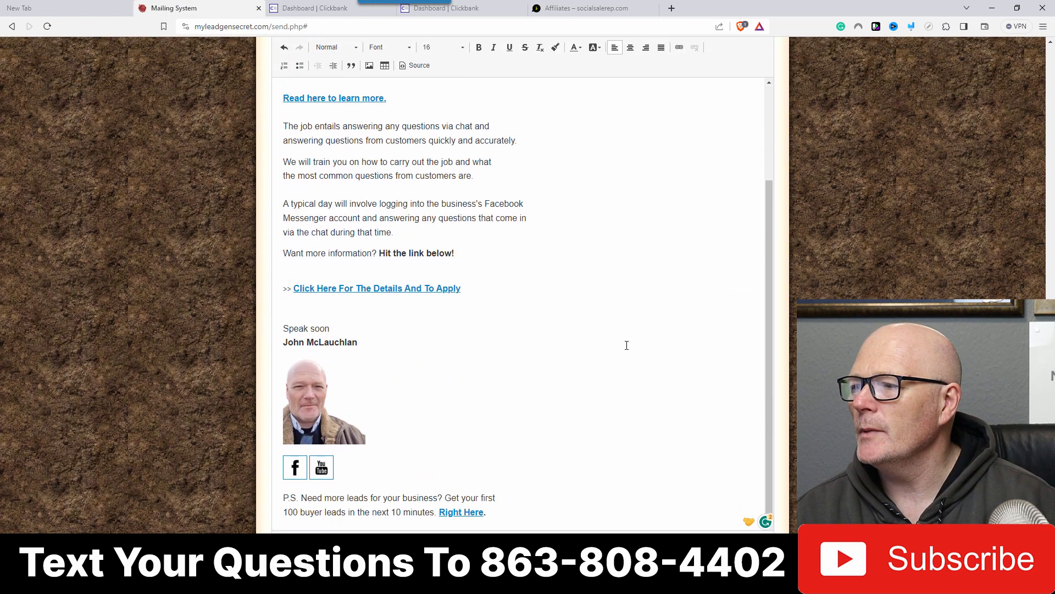
{"action": "scroll", "coordinate": [627, 345], "scroll_direction": "up", "scroll_amount": 2}
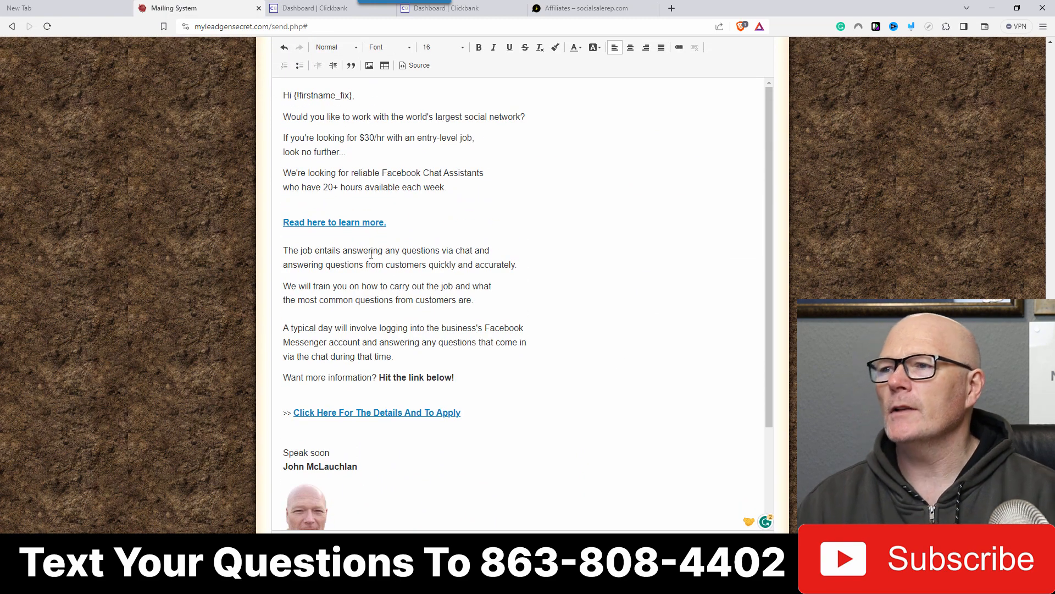
{"action": "scroll", "coordinate": [195, 255], "scroll_direction": "up", "scroll_amount": 12}
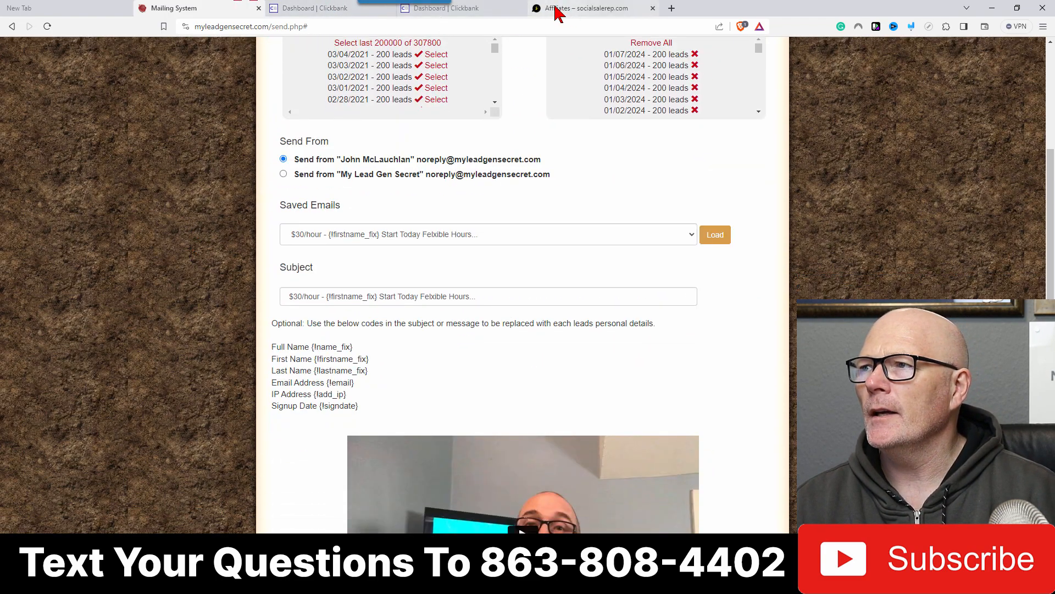
Rewrite the subject after the price as 'Working For The World's...' in title case.
{"action": "left_click", "coordinate": [556, 10]}
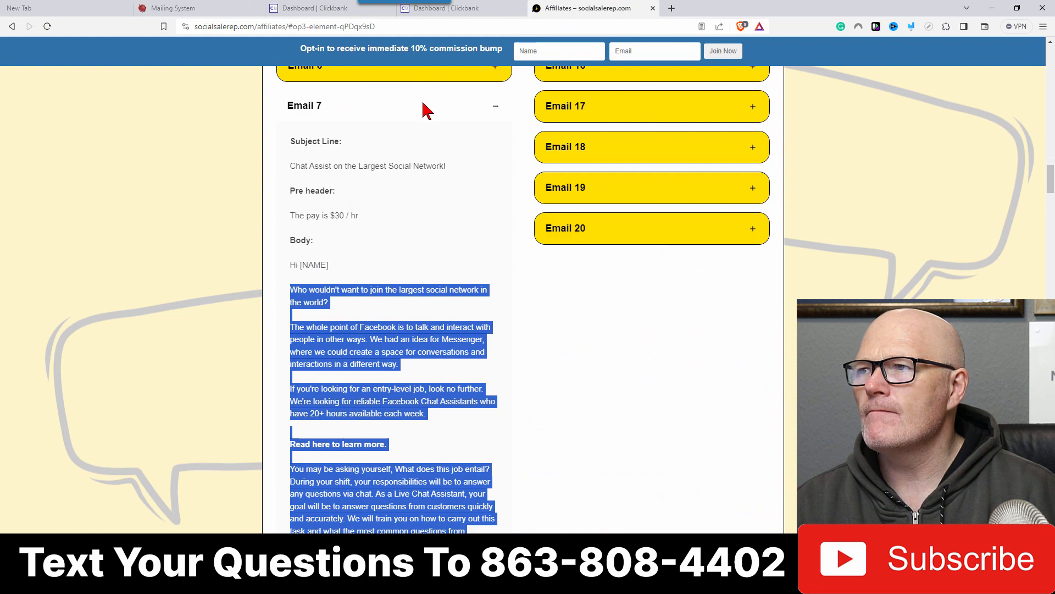
{"action": "left_click", "coordinate": [174, 9]}
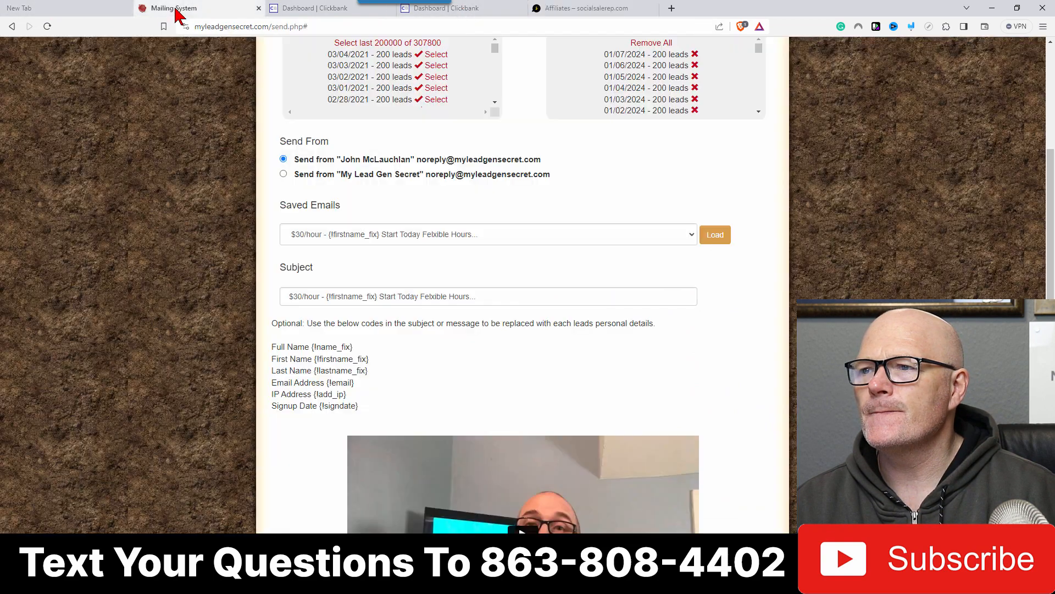
{"action": "left_click_drag", "start_coordinate": [327, 296], "coordinate": [529, 292]}
{"action": "type", "text": "Working for the world's L"}
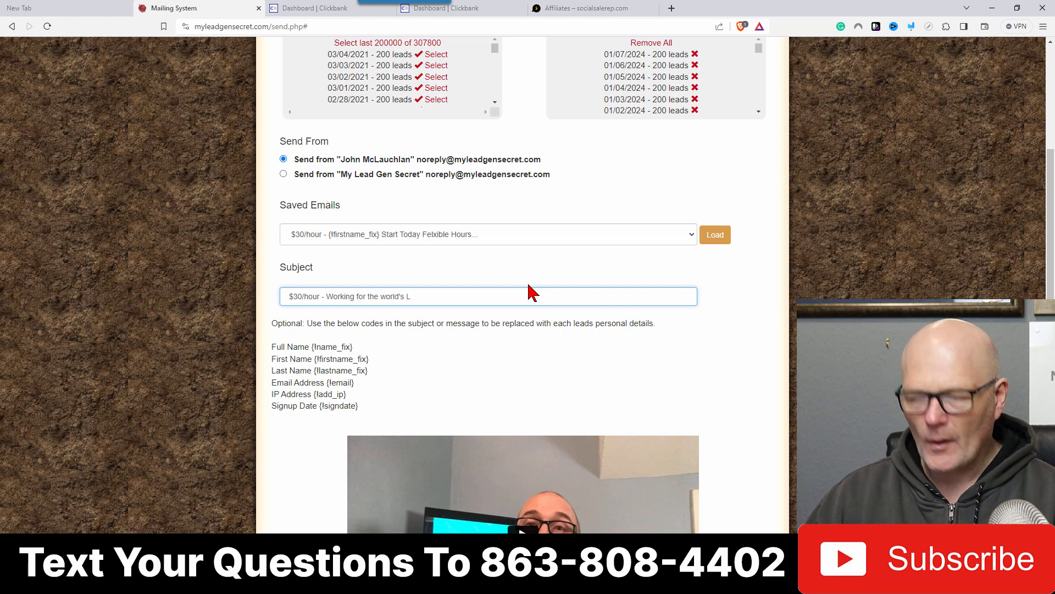
{"action": "left_click", "coordinate": [359, 297]}
{"action": "key", "text": "BackSpace"}
{"action": "type", "text": "F"}
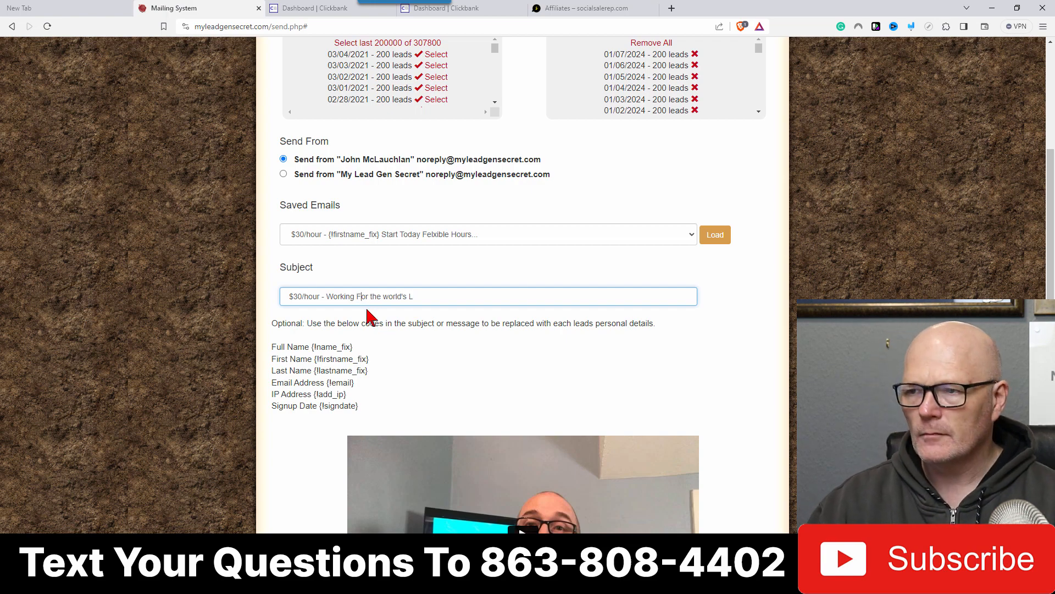
{"action": "key", "text": "BackSpace"}
{"action": "type", "text": "T"}
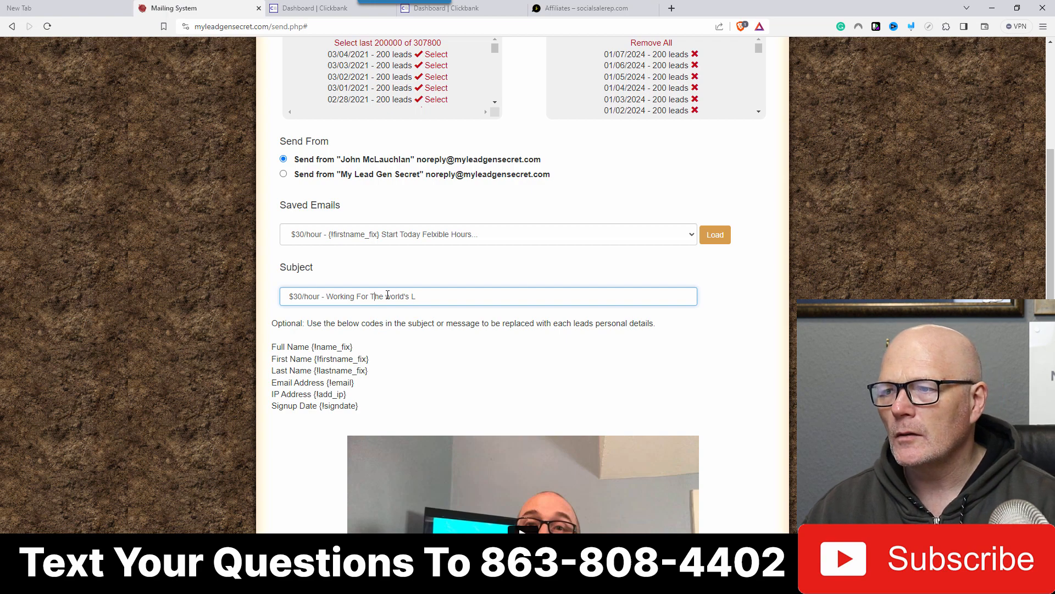
{"action": "key", "text": "BackSpace"}
{"action": "type", "text": "W"}
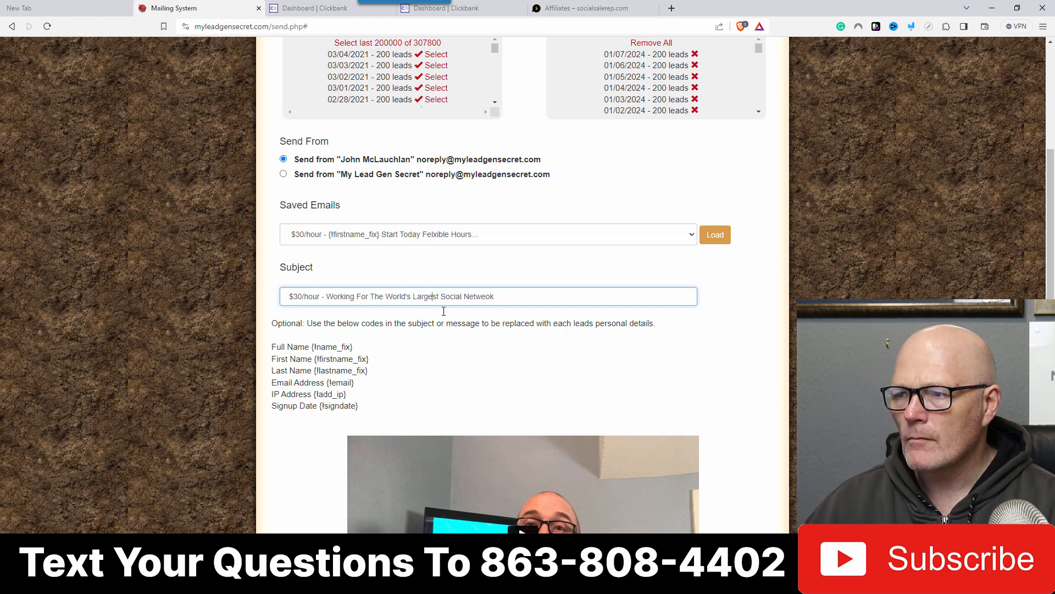
Correct the misspelled 'Netweok' to 'Network' in the subject line.
{"action": "left_click", "coordinate": [488, 281]}
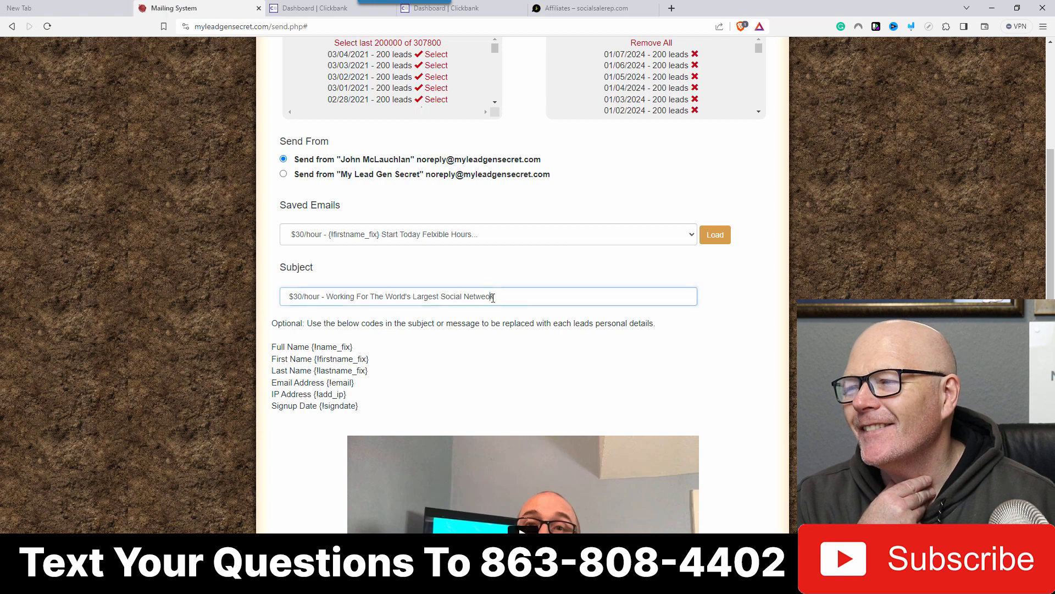
{"action": "double_click", "coordinate": [487, 297]}
{"action": "left_click", "coordinate": [501, 301]}
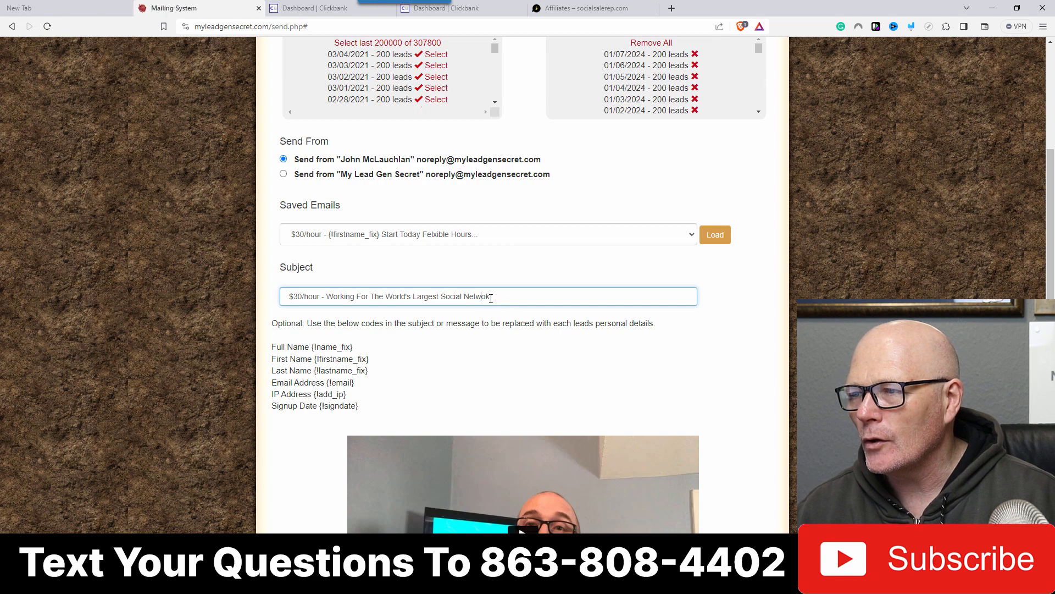
{"action": "type", "text": "r"}
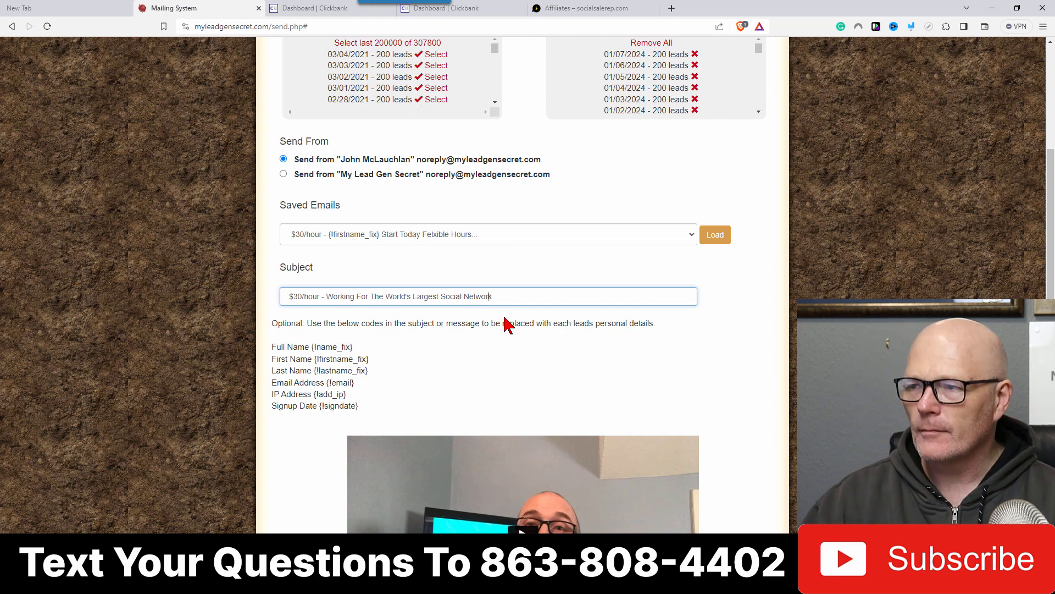
{"action": "left_click", "coordinate": [500, 282]}
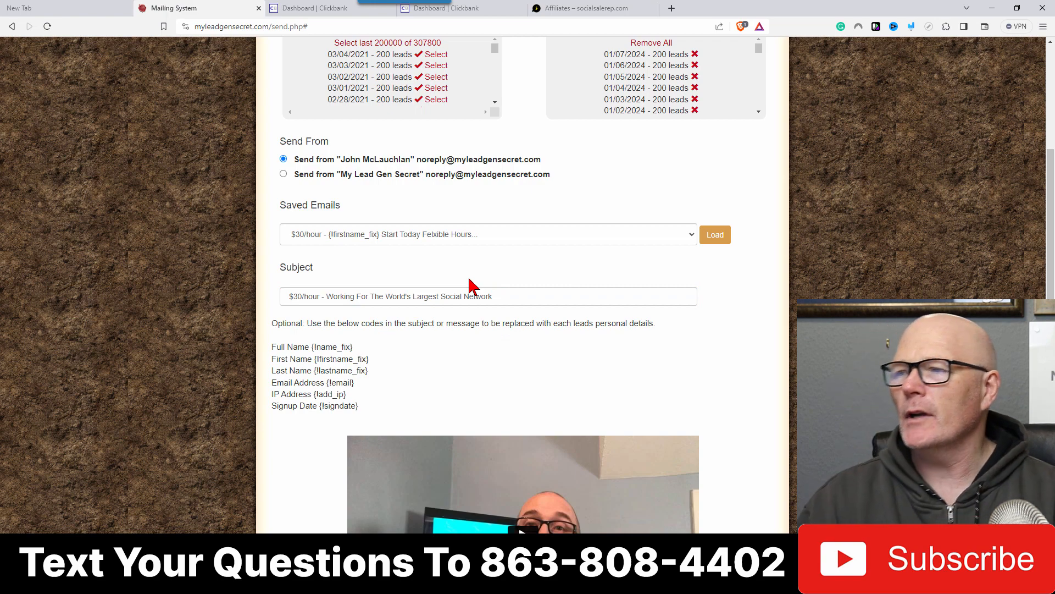
Scroll to the message body and reset the blank line above the 'Read here to learn more.' link.
{"action": "scroll", "coordinate": [428, 277], "scroll_direction": "down", "scroll_amount": 1}
{"action": "scroll", "coordinate": [431, 283], "scroll_direction": "down", "scroll_amount": 2}
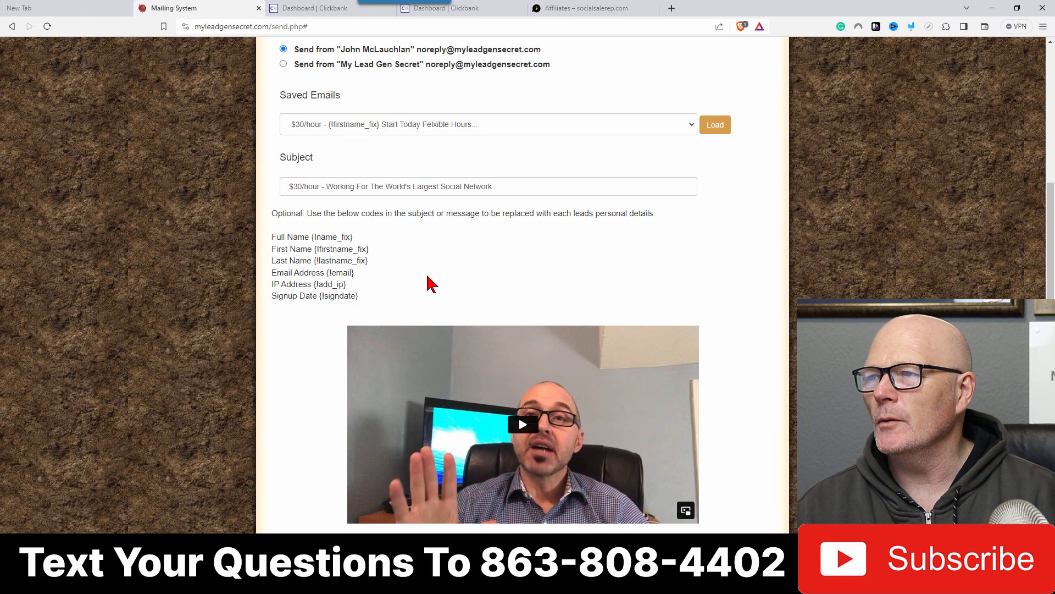
{"action": "scroll", "coordinate": [428, 276], "scroll_direction": "down", "scroll_amount": 7}
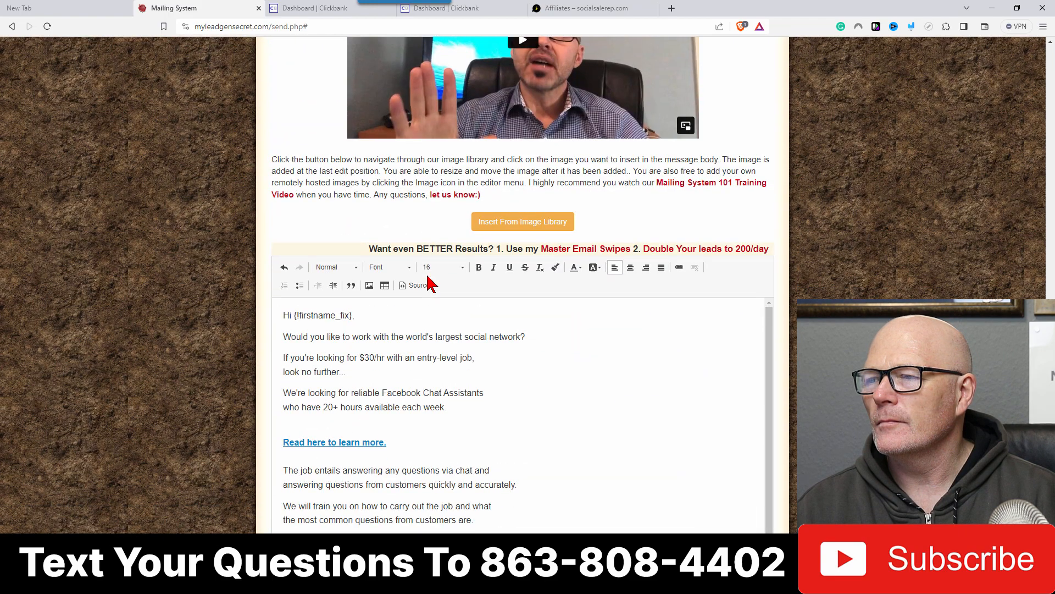
{"action": "scroll", "coordinate": [430, 284], "scroll_direction": "down", "scroll_amount": 1}
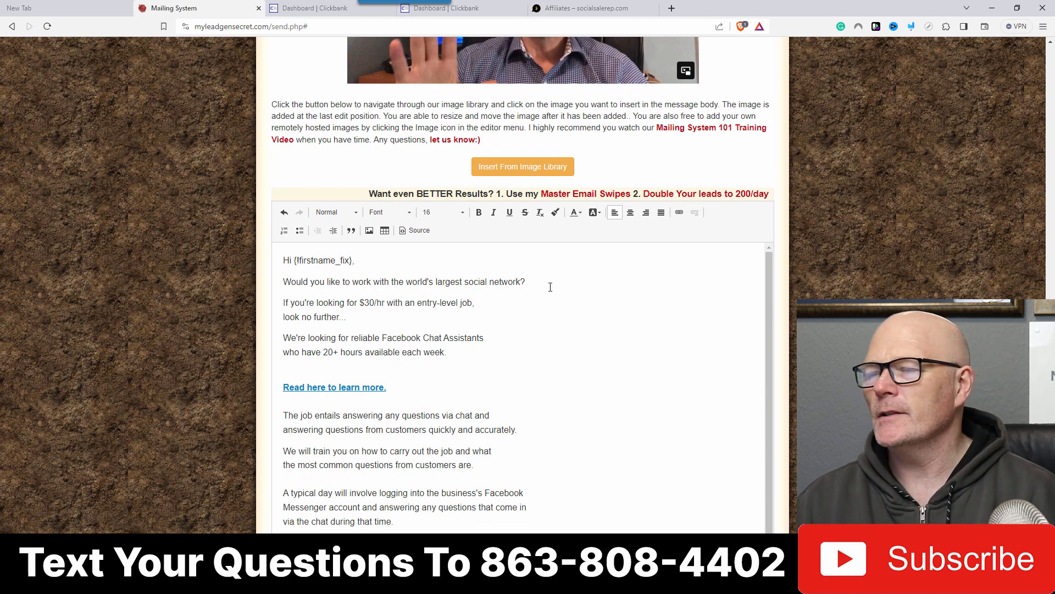
{"action": "scroll", "coordinate": [557, 294], "scroll_direction": "down", "scroll_amount": 1}
{"action": "scroll", "coordinate": [556, 295], "scroll_direction": "up", "scroll_amount": 1}
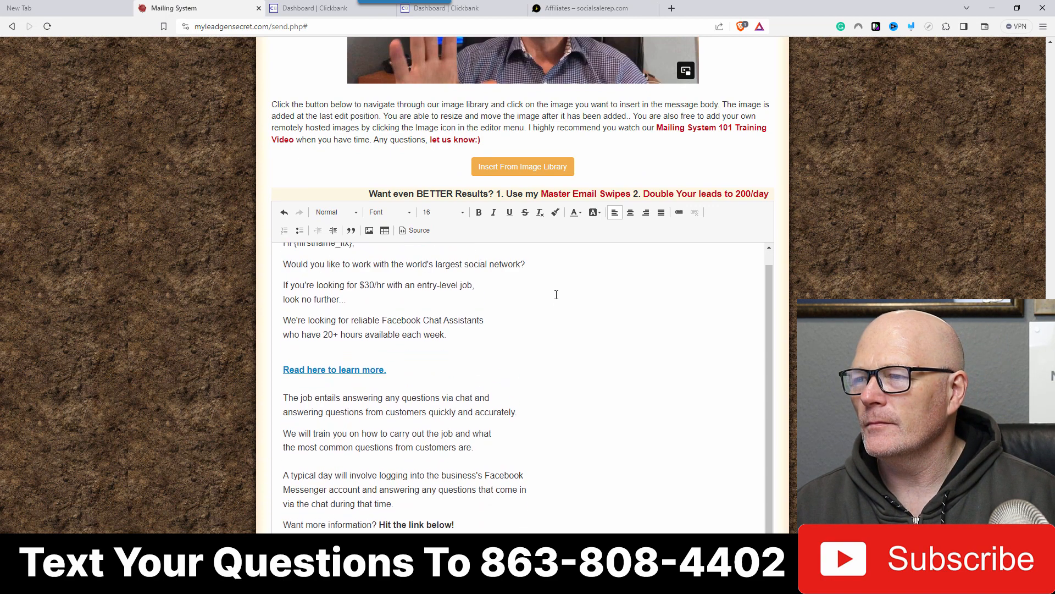
{"action": "scroll", "coordinate": [556, 294], "scroll_direction": "down", "scroll_amount": 3}
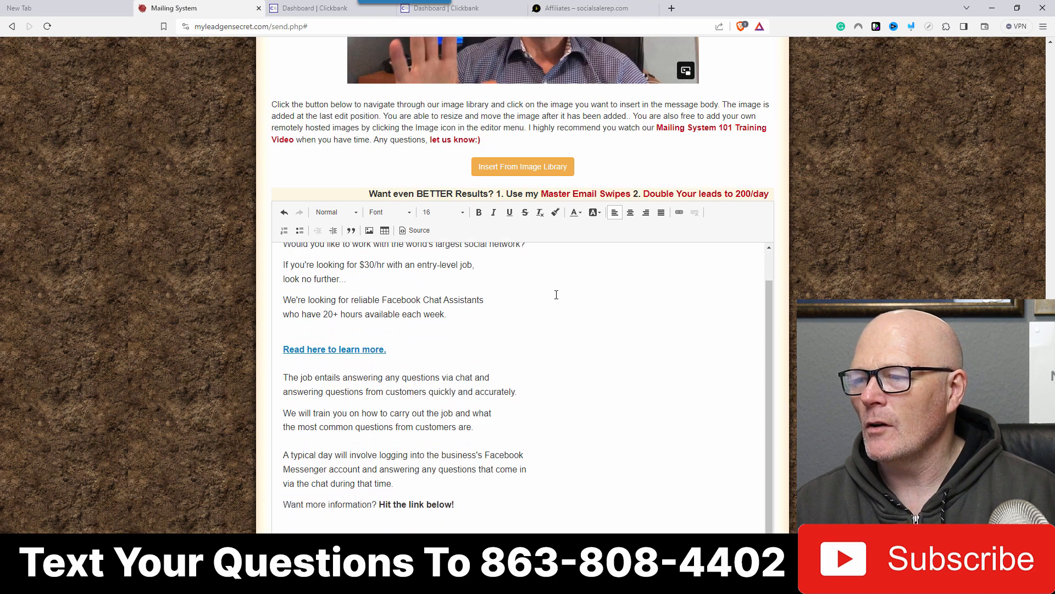
{"action": "scroll", "coordinate": [556, 295], "scroll_direction": "up", "scroll_amount": 3}
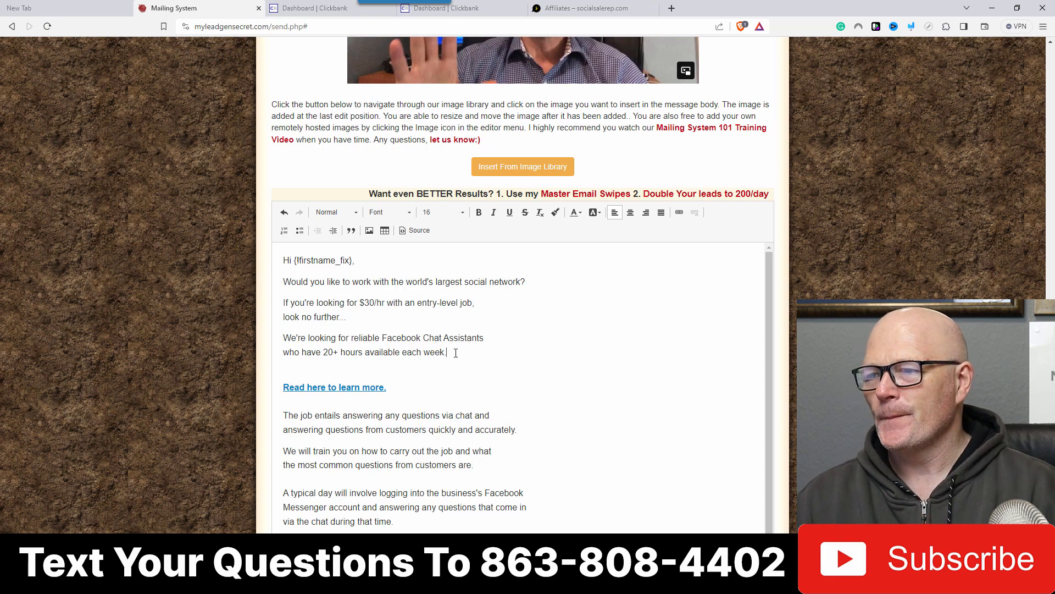
{"action": "key", "text": "Delete"}
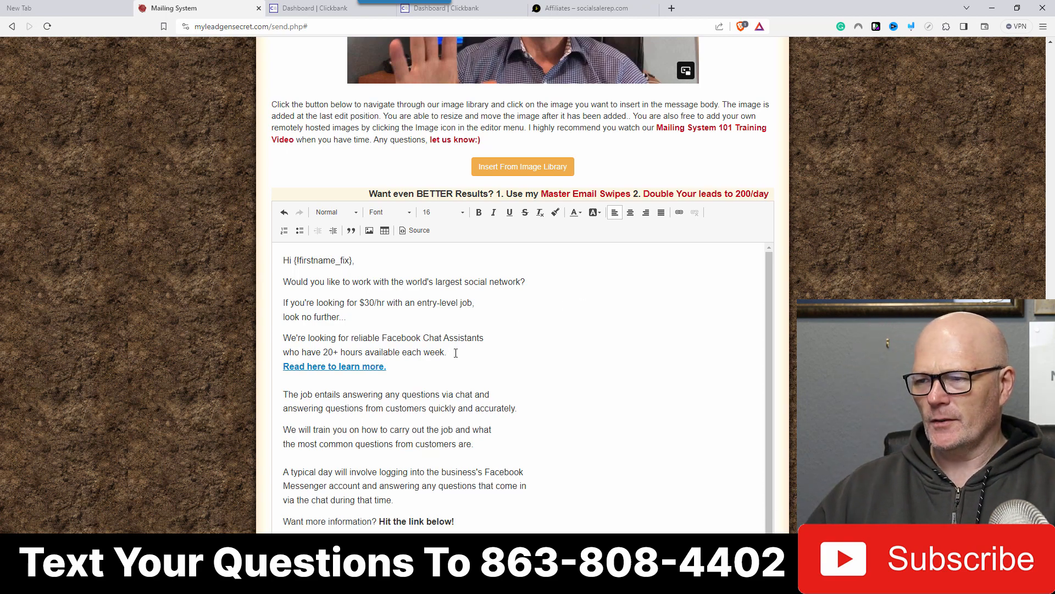
{"action": "key", "text": "Return"}
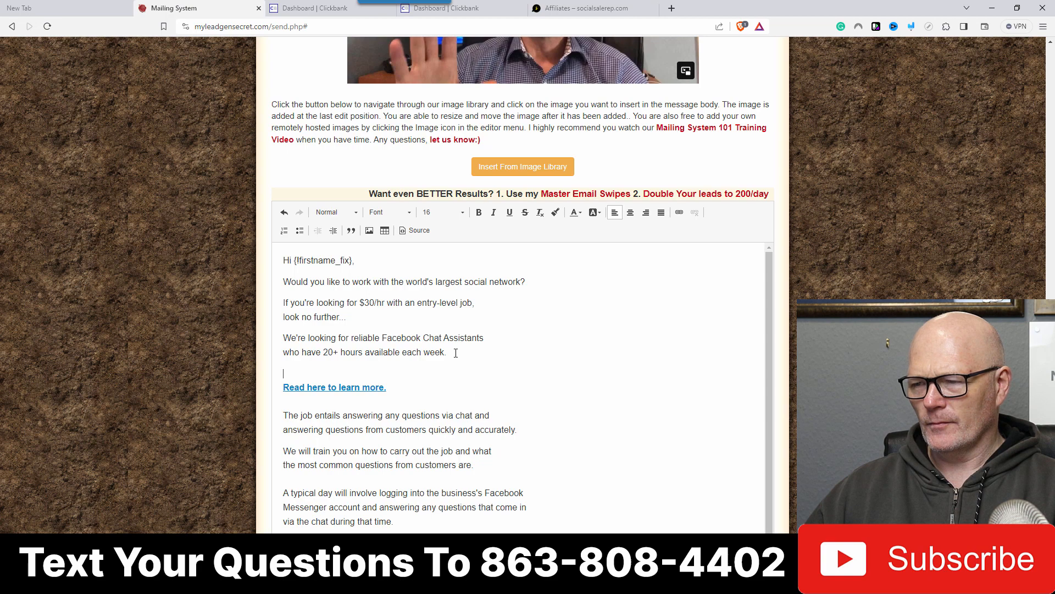
Trim the extra empty lines around the link, leaving one blank line above and below it.
{"action": "key", "text": "Delete"}
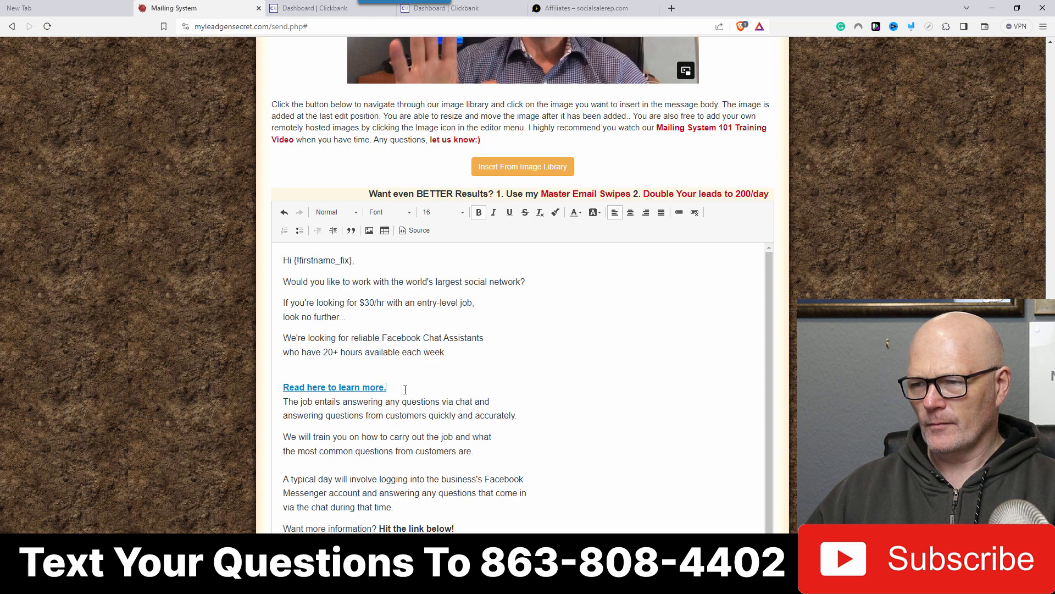
{"action": "key", "text": "Delete"}
{"action": "key", "text": "Return"}
{"action": "key", "text": "Return"}
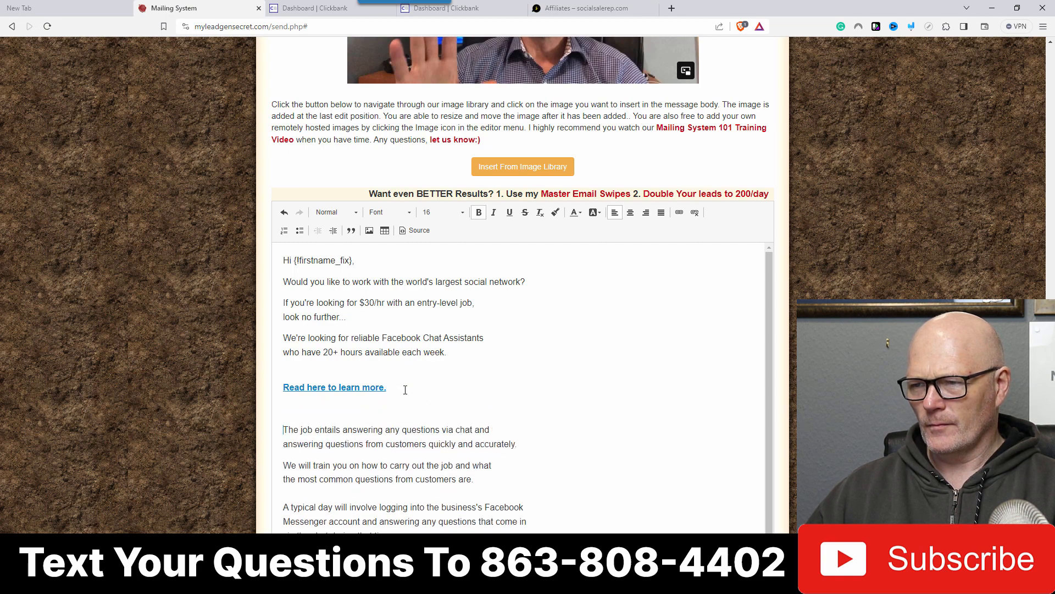
{"action": "key", "text": "Delete"}
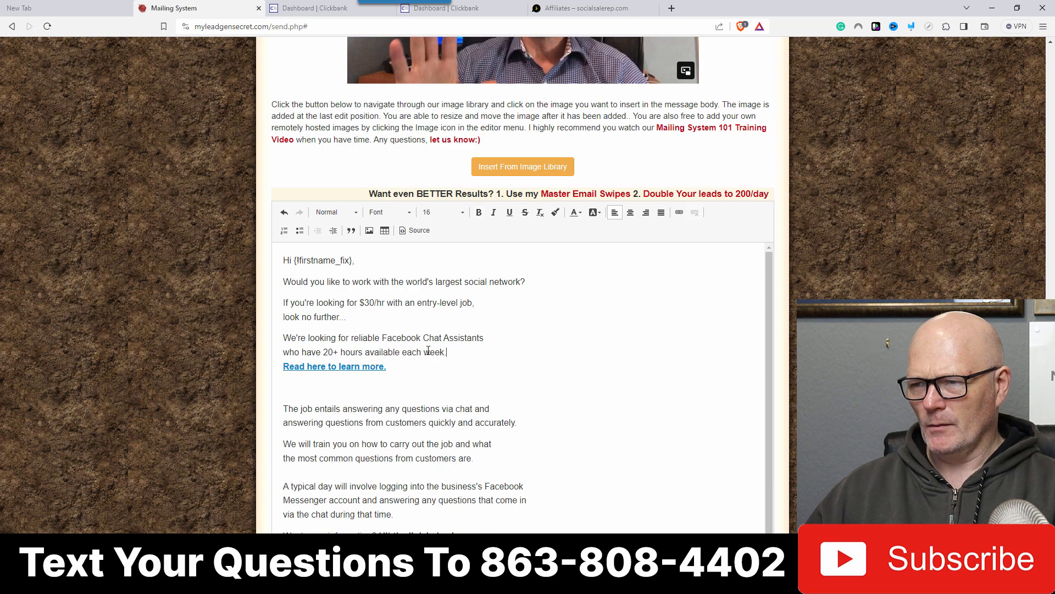
{"action": "left_click", "coordinate": [399, 366]}
{"action": "key", "text": "Return"}
{"action": "key", "text": "Delete"}
{"action": "key", "text": "Delete"}
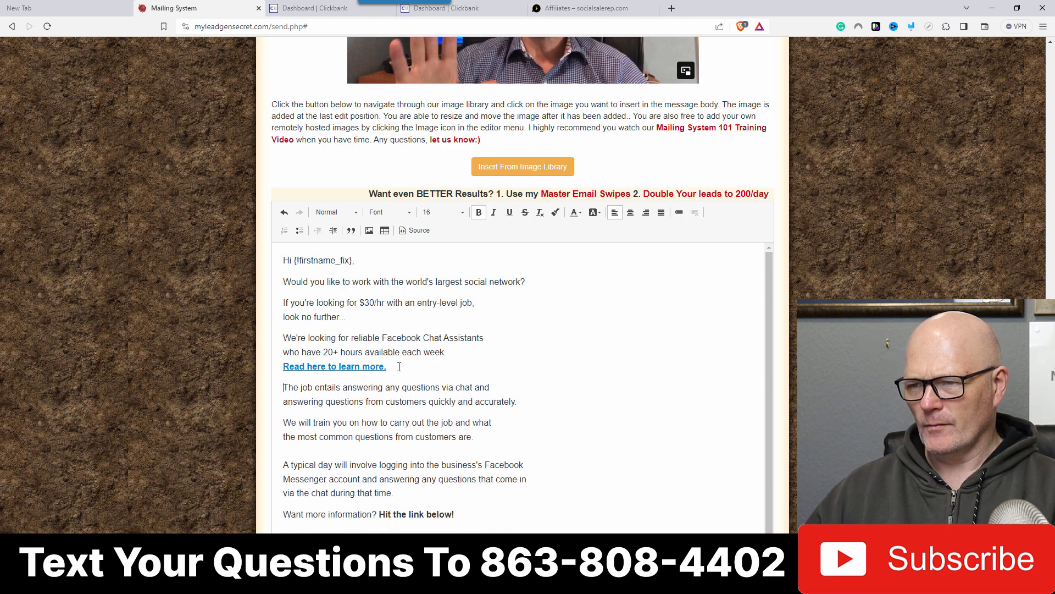
{"action": "key", "text": "Return"}
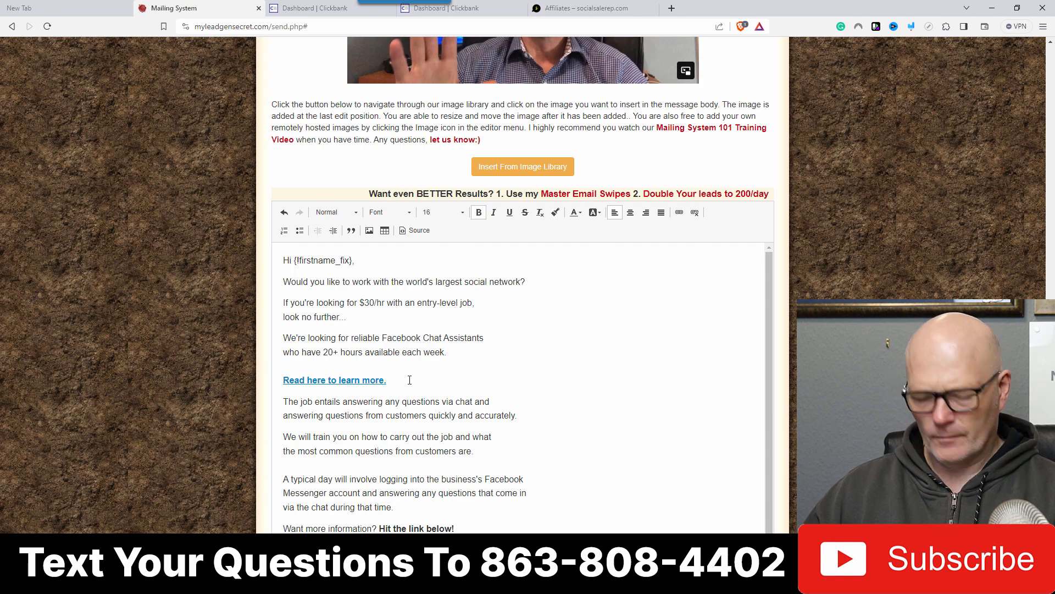
{"action": "key", "text": "Return"}
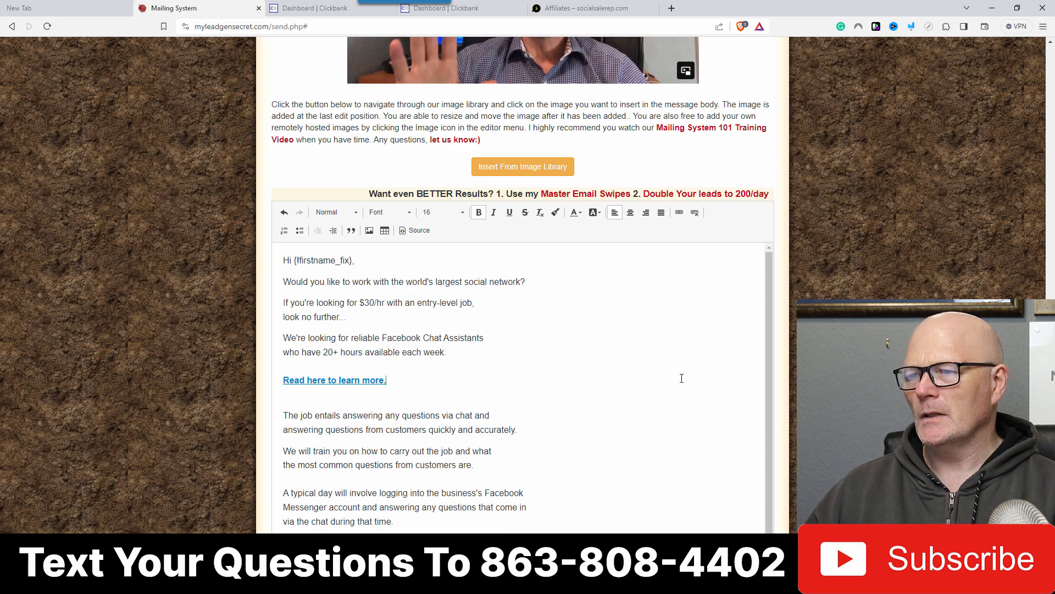
Preview the email and follow 'Read here to learn more.' to the 'Find Your Perfect Online Job' page.
{"action": "scroll", "coordinate": [522, 286], "scroll_direction": "down", "scroll_amount": 3}
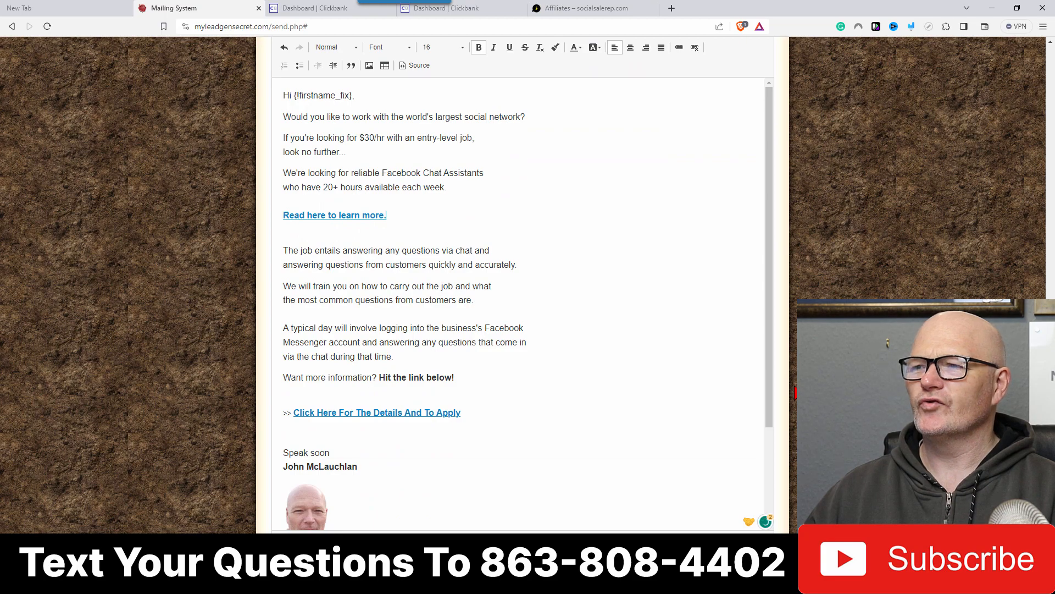
{"action": "scroll", "coordinate": [522, 286], "scroll_direction": "up", "scroll_amount": 5}
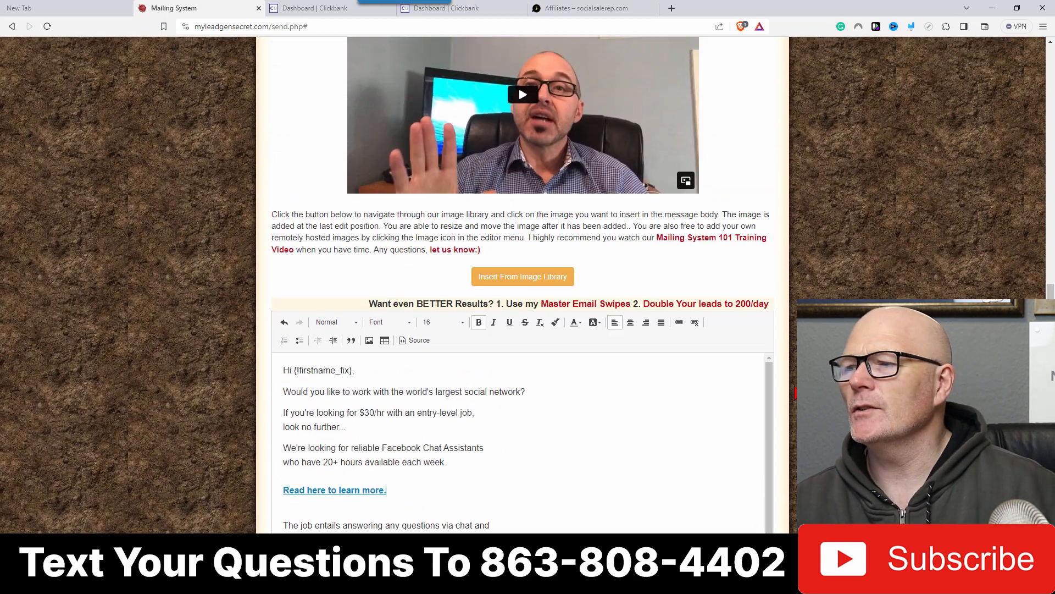
{"action": "scroll", "coordinate": [522, 286], "scroll_direction": "up", "scroll_amount": 9}
{"action": "scroll", "coordinate": [522, 286], "scroll_direction": "down", "scroll_amount": 10}
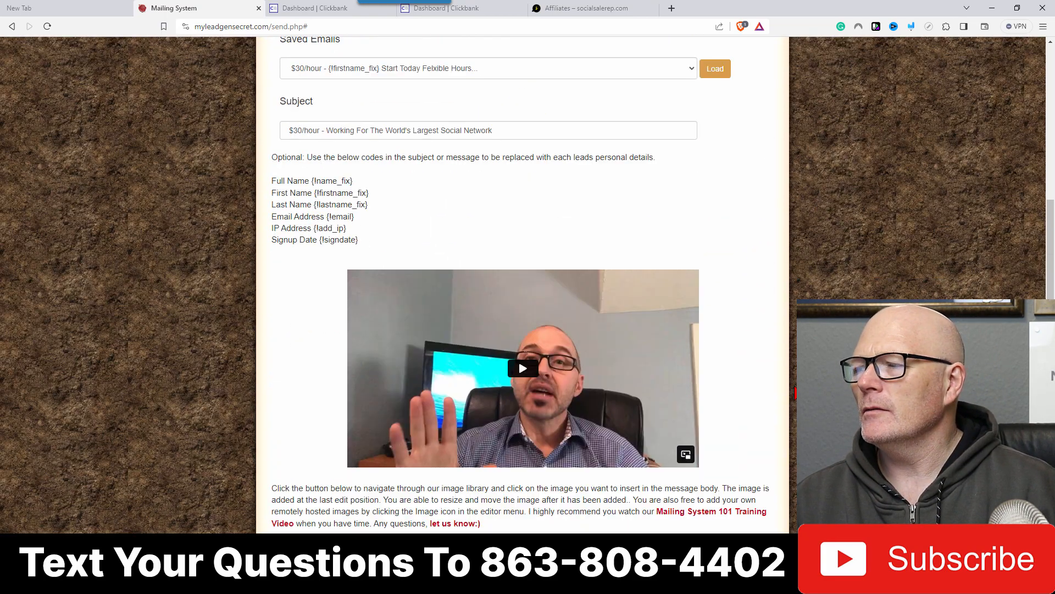
{"action": "scroll", "coordinate": [522, 286], "scroll_direction": "down", "scroll_amount": 5}
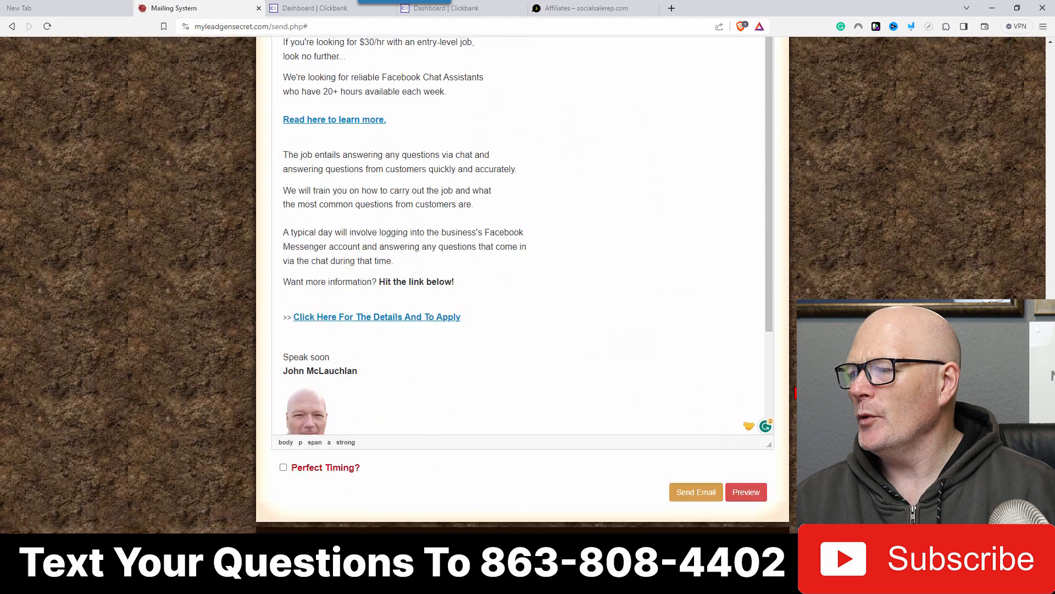
{"action": "left_click", "coordinate": [743, 495]}
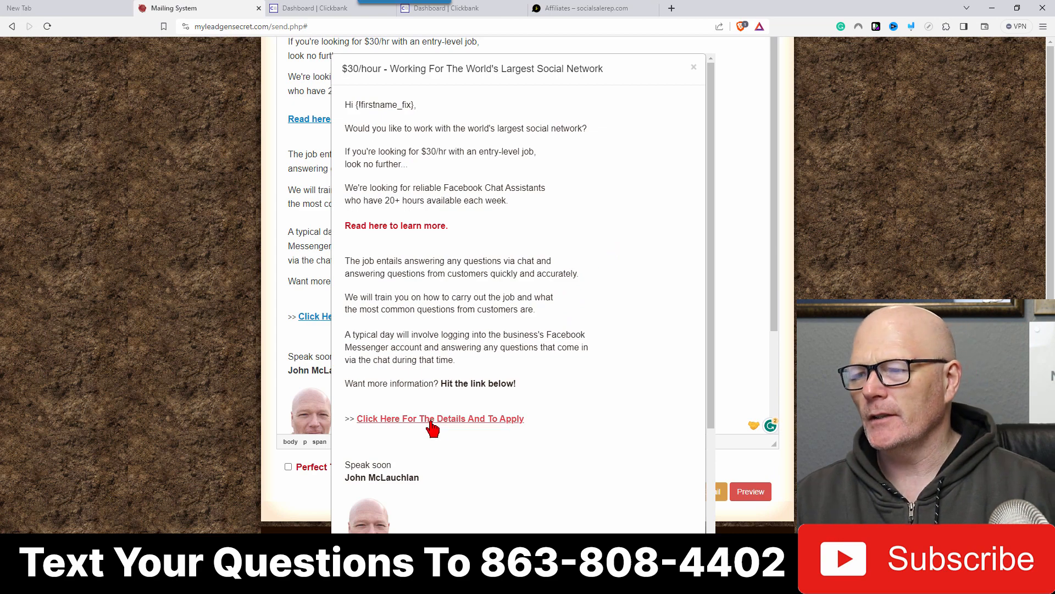
{"action": "left_click", "coordinate": [405, 235]}
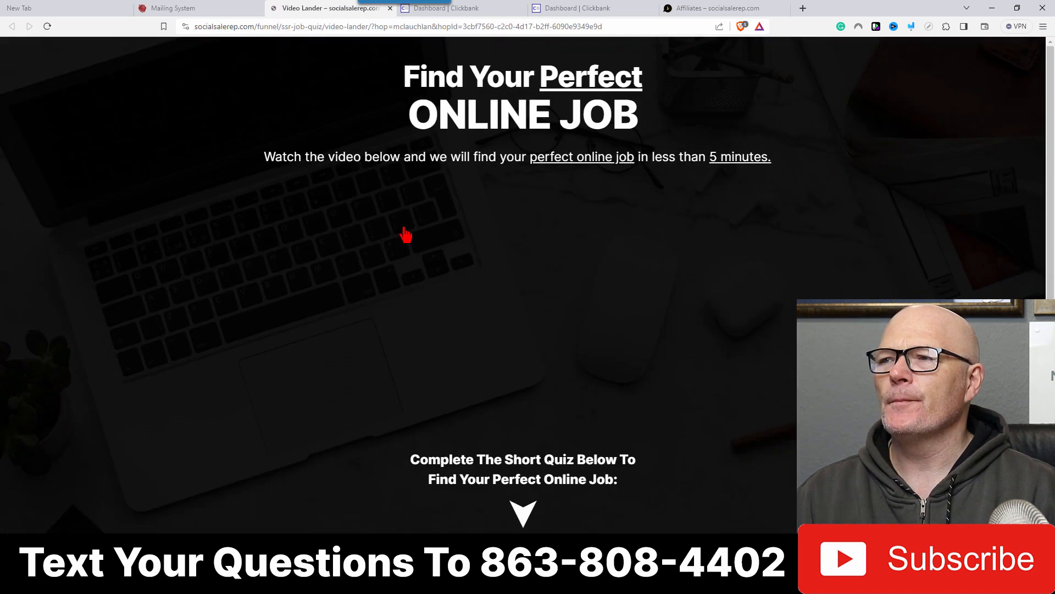
Test 'Click Here For The Details And To Apply' in the preview, closing each landing-page tab afterward.
{"action": "left_click", "coordinate": [391, 8]}
{"action": "left_click", "coordinate": [445, 421]}
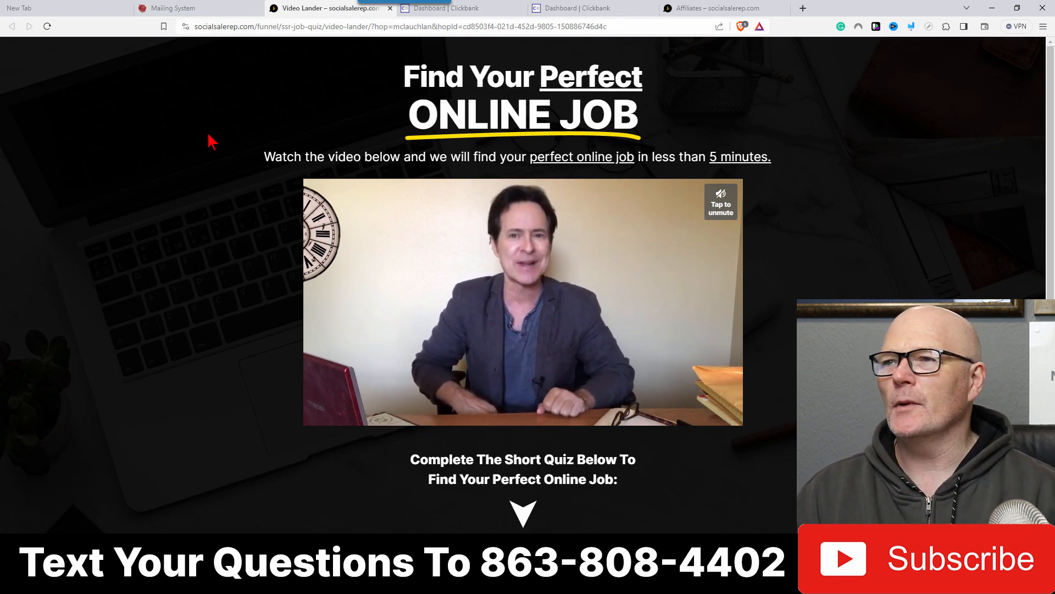
{"action": "left_click", "coordinate": [390, 8]}
Close the preview, tick 'Perfect Timing?', and queue the chat-job email with Send Email.
{"action": "left_click", "coordinate": [757, 468]}
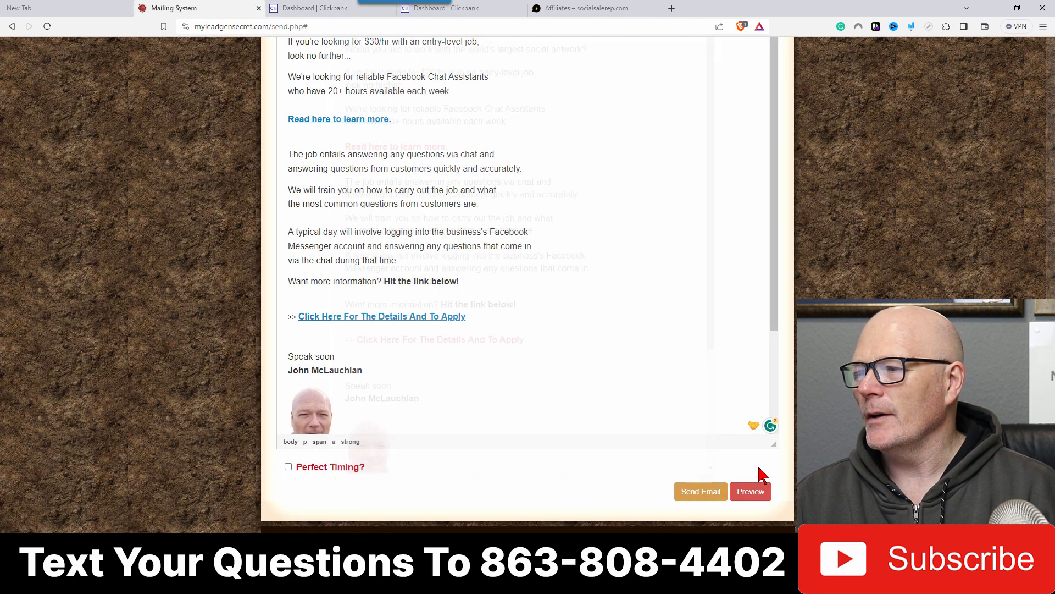
{"action": "left_click", "coordinate": [283, 467]}
{"action": "scroll", "coordinate": [557, 294], "scroll_direction": "up", "scroll_amount": 15}
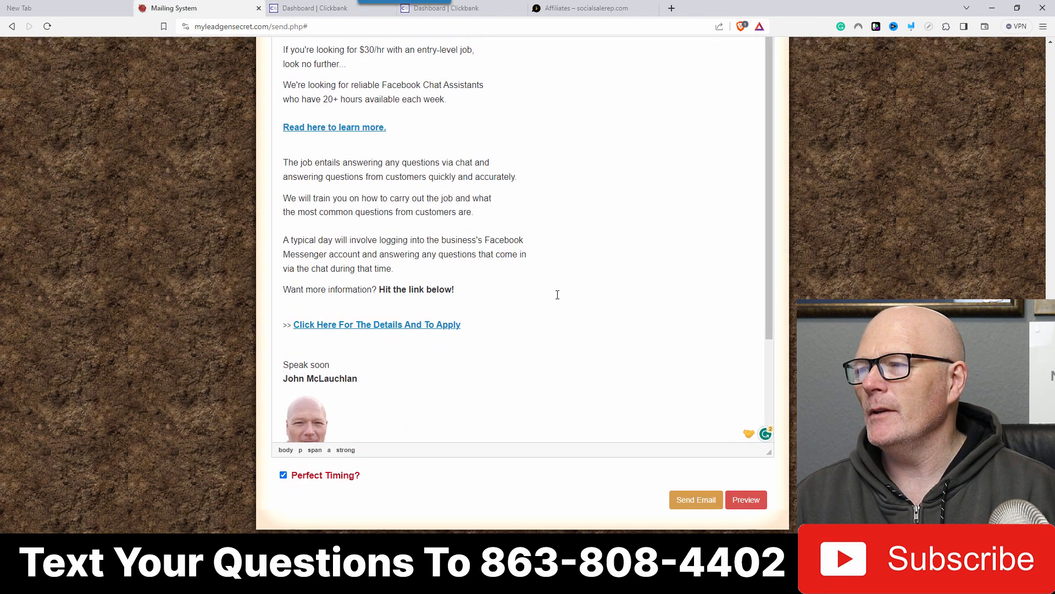
{"action": "scroll", "coordinate": [557, 295], "scroll_direction": "down", "scroll_amount": 14}
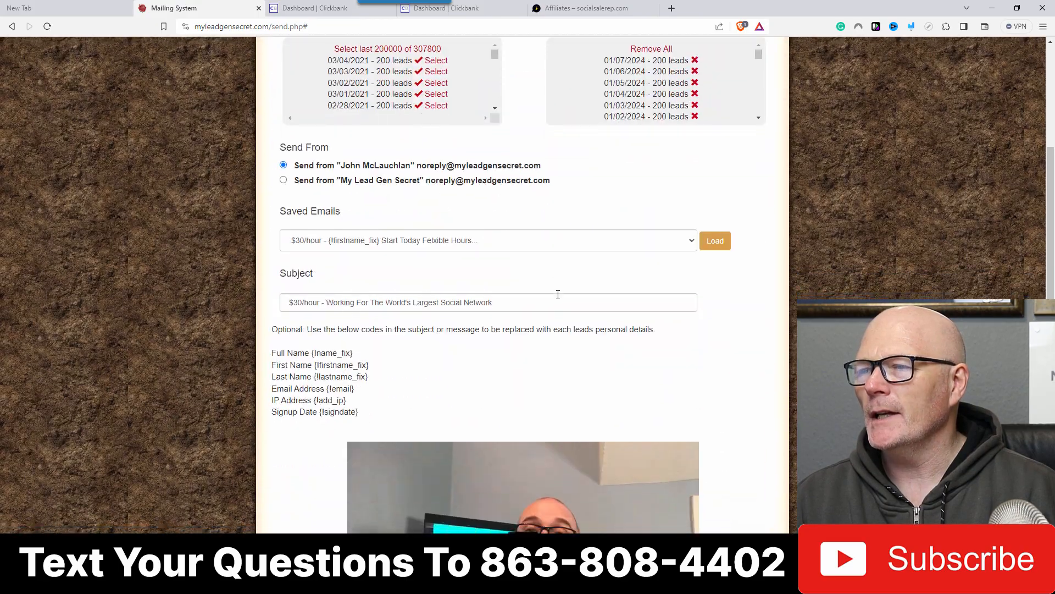
{"action": "scroll", "coordinate": [558, 295], "scroll_direction": "down", "scroll_amount": 6}
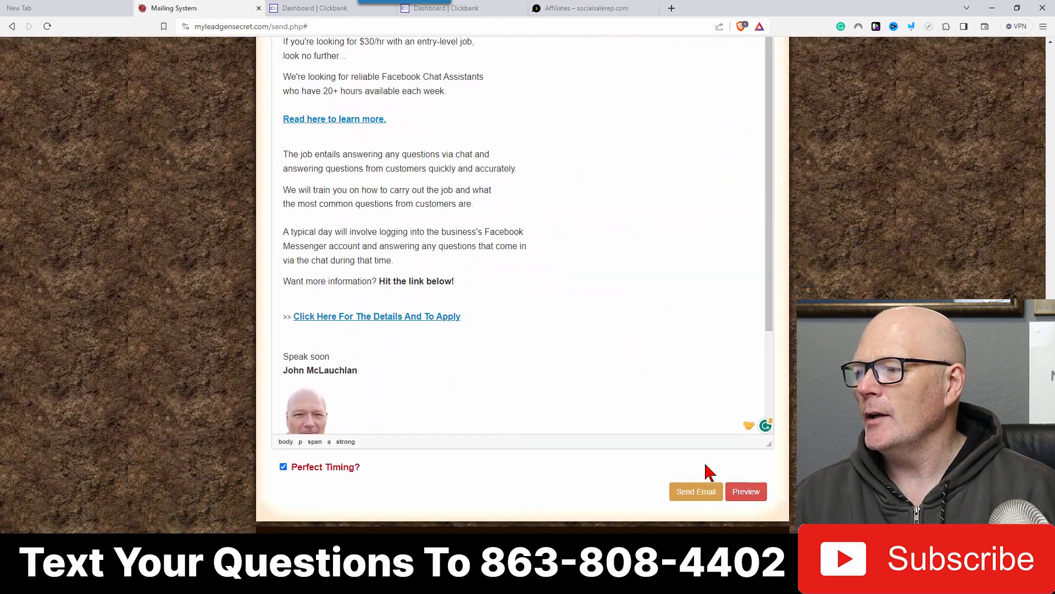
{"action": "left_click", "coordinate": [695, 505]}
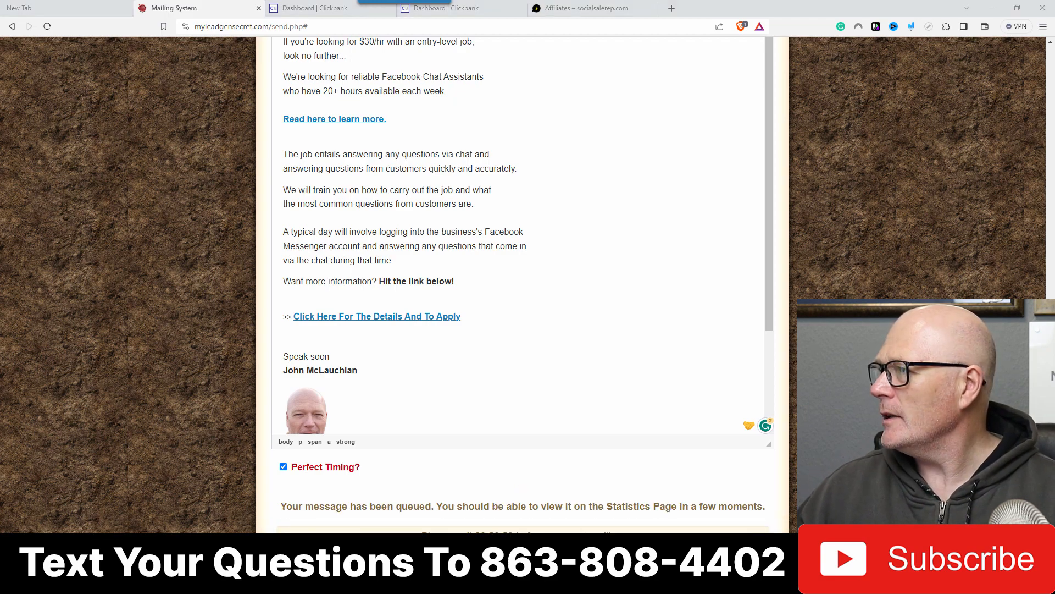
{"action": "scroll", "coordinate": [587, 287], "scroll_direction": "up", "scroll_amount": 8}
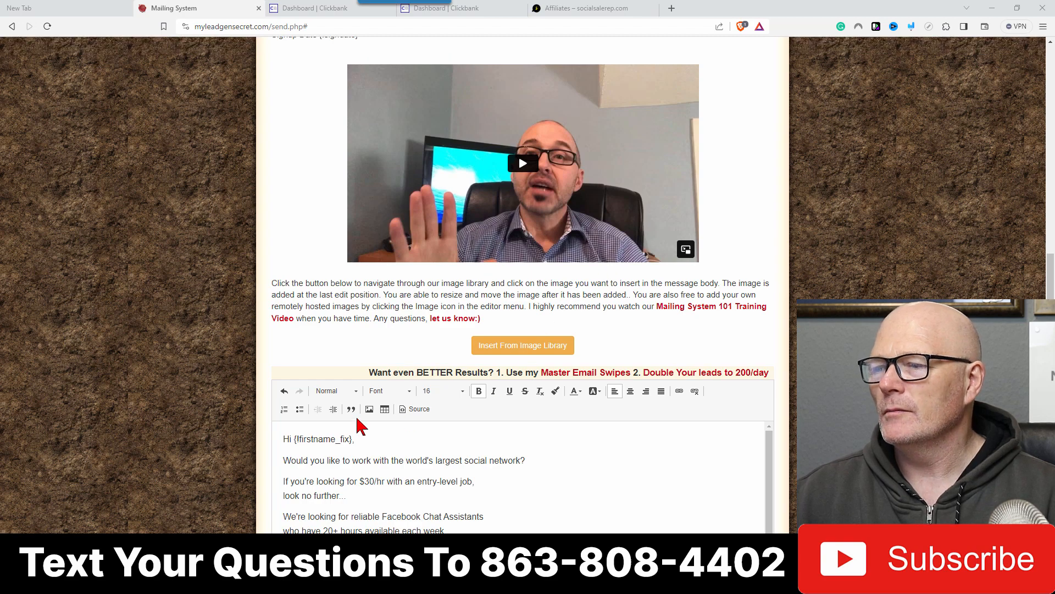
Select the email body's full HTML source and paste it into a blank Notepad note.
{"action": "left_click", "coordinate": [416, 409]}
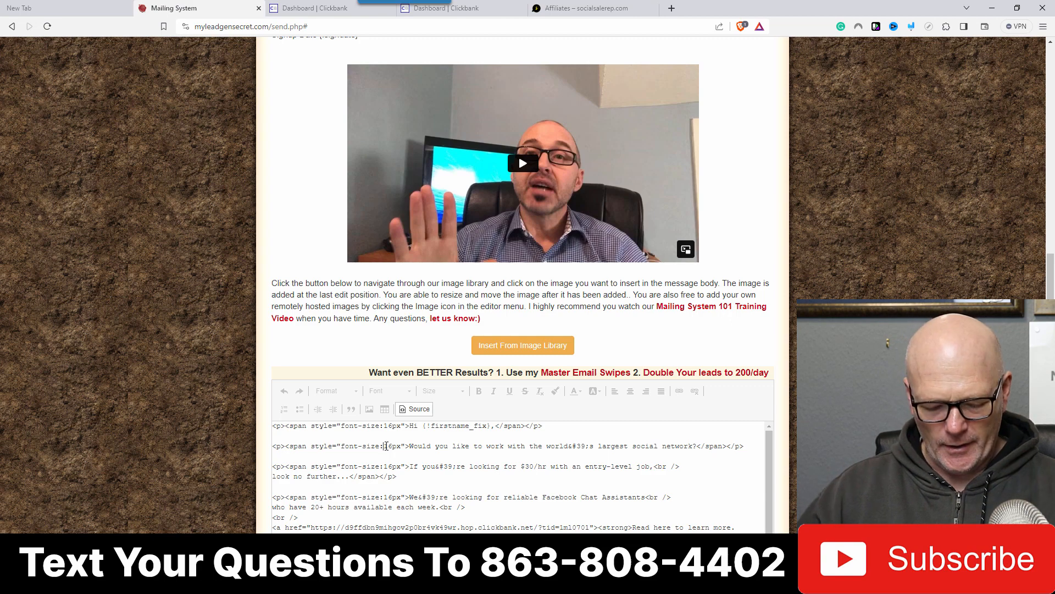
{"action": "key", "text": "ctrl+a"}
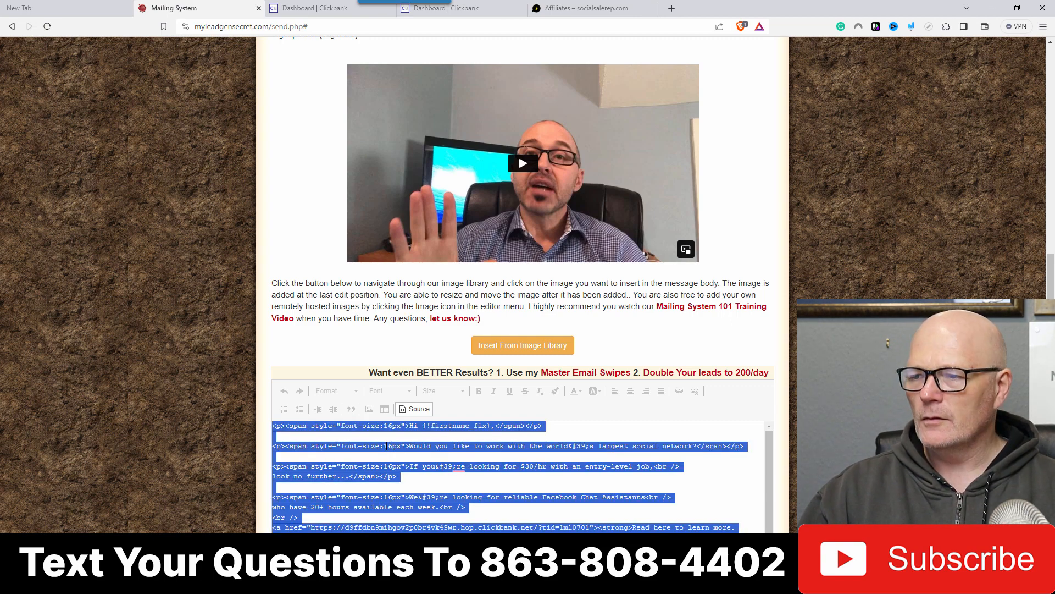
{"action": "left_click_drag", "start_coordinate": [1054, 60], "coordinate": [465, 62]}
{"action": "right_click", "coordinate": [413, 85]}
{"action": "left_click", "coordinate": [438, 133]}
Add blank lines at the top of the note, move Notepad aside, and select the subject text.
{"action": "left_click_drag", "start_coordinate": [803, 258], "coordinate": [802, 107]}
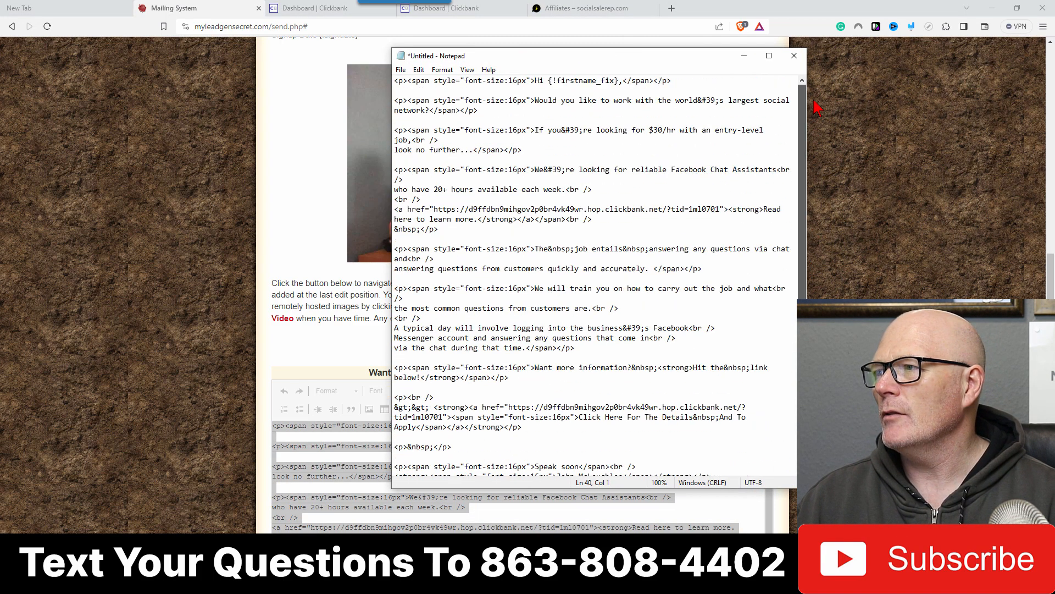
{"action": "left_click", "coordinate": [396, 81]}
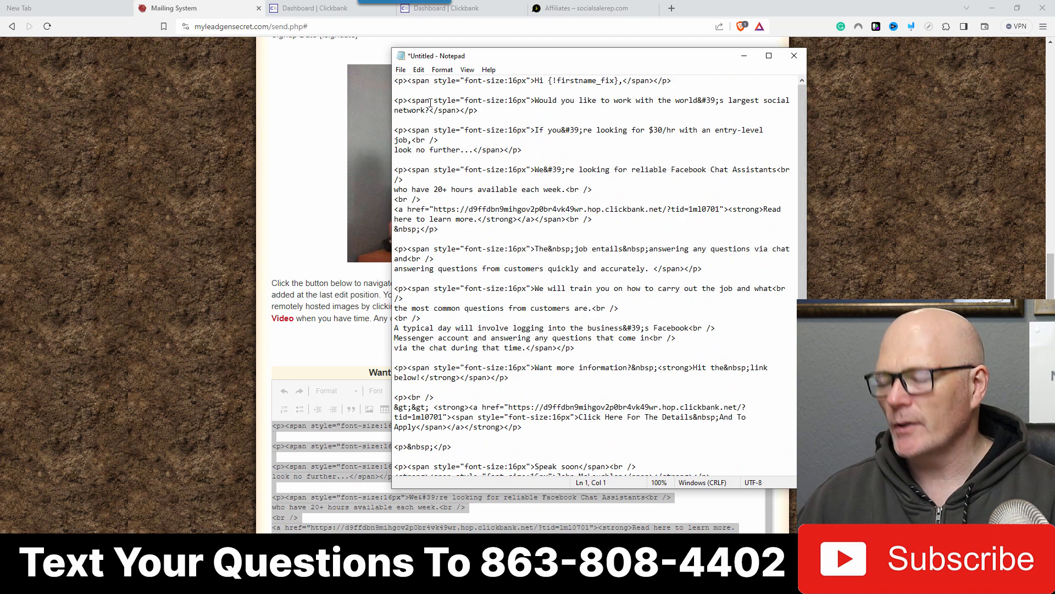
{"action": "key", "text": "Return"}
{"action": "key", "text": "Return"}
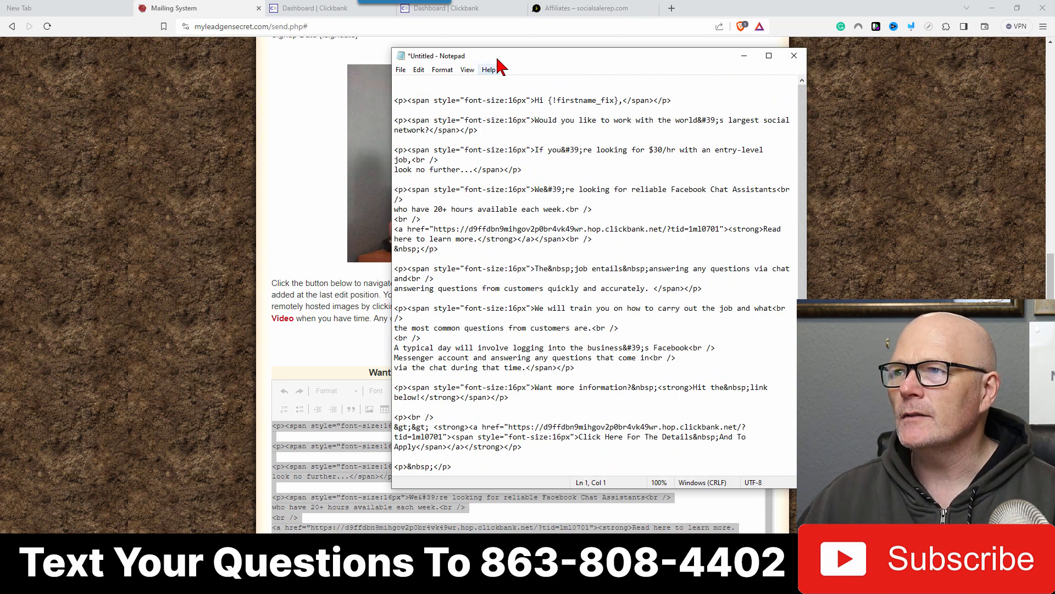
{"action": "left_click_drag", "start_coordinate": [509, 57], "coordinate": [1054, 77]}
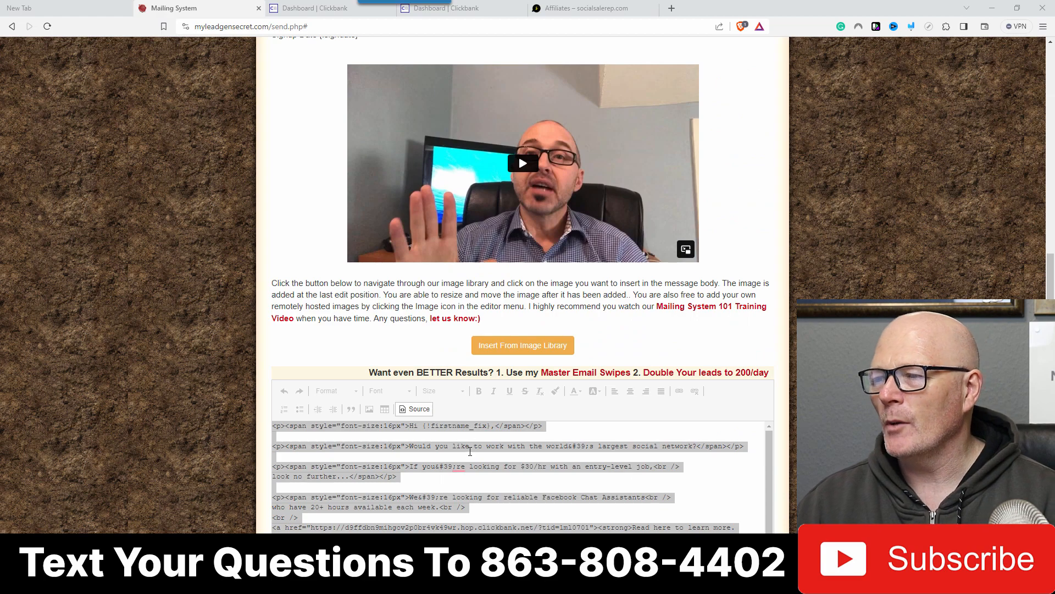
{"action": "scroll", "coordinate": [467, 448], "scroll_direction": "up", "scroll_amount": 9}
{"action": "left_click_drag", "start_coordinate": [497, 421], "coordinate": [273, 425]}
Copy the '$30/hour' subject into the top of the Notepad note and select the combined text.
{"action": "right_click", "coordinate": [334, 419]}
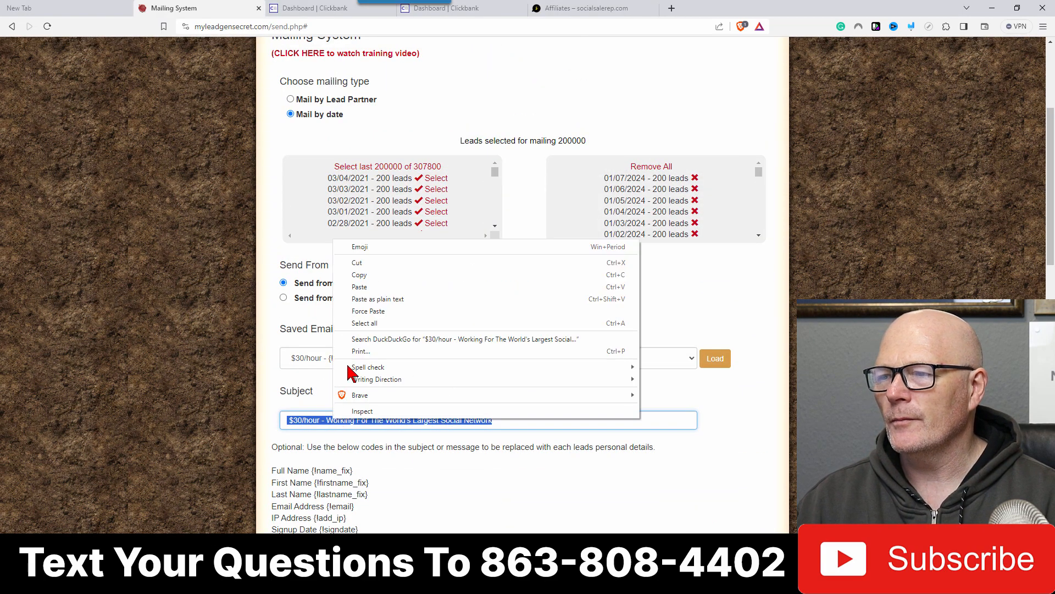
{"action": "left_click", "coordinate": [358, 283]}
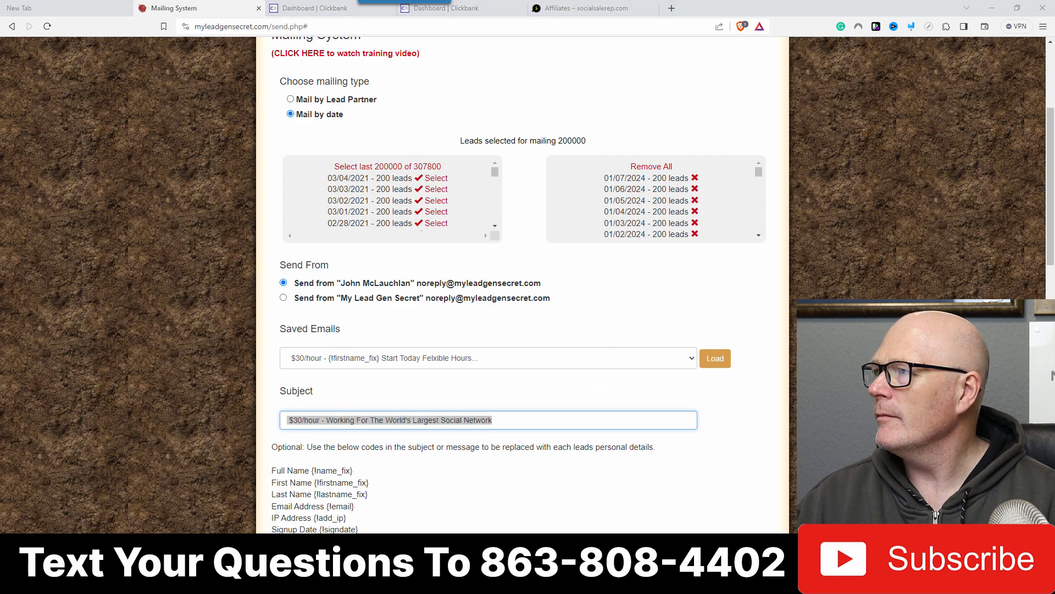
{"action": "left_click_drag", "start_coordinate": [1054, 64], "coordinate": [480, 65]}
{"action": "left_click", "coordinate": [470, 106]}
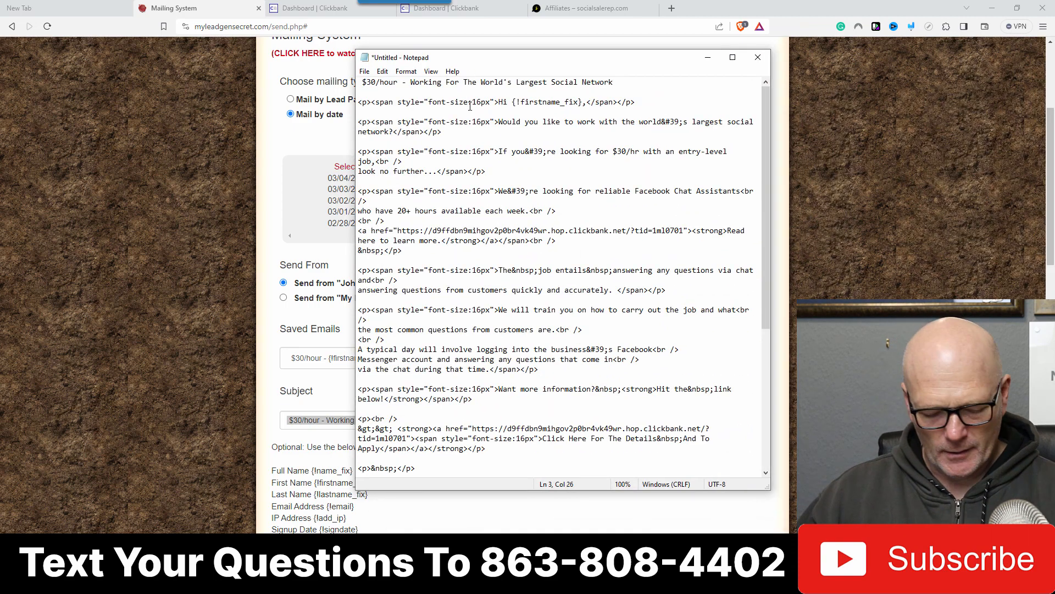
{"action": "key", "text": "ctrl+a"}
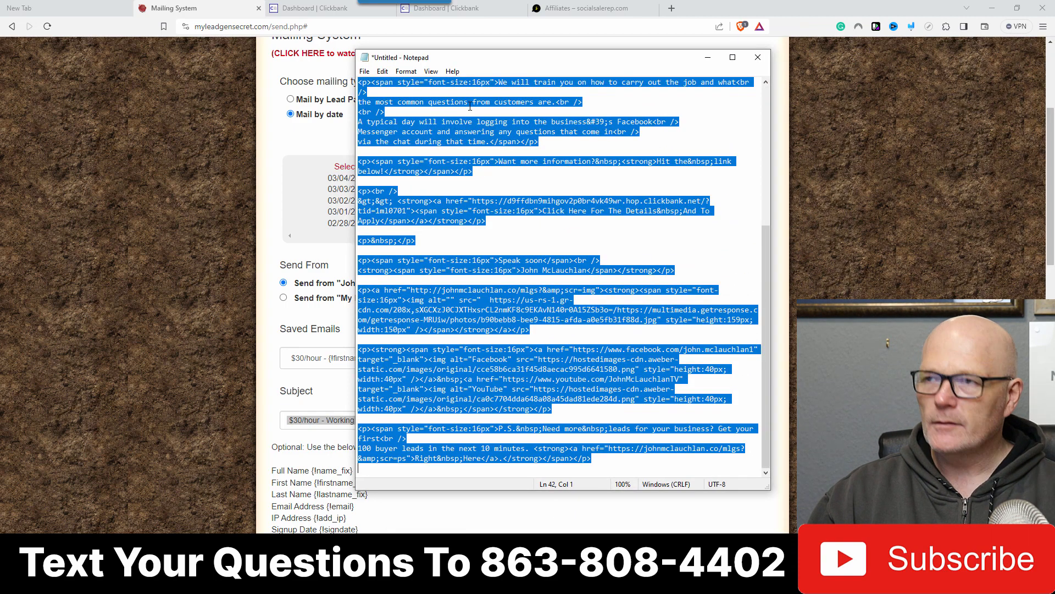
{"action": "left_click_drag", "start_coordinate": [506, 67], "coordinate": [1054, 45]}
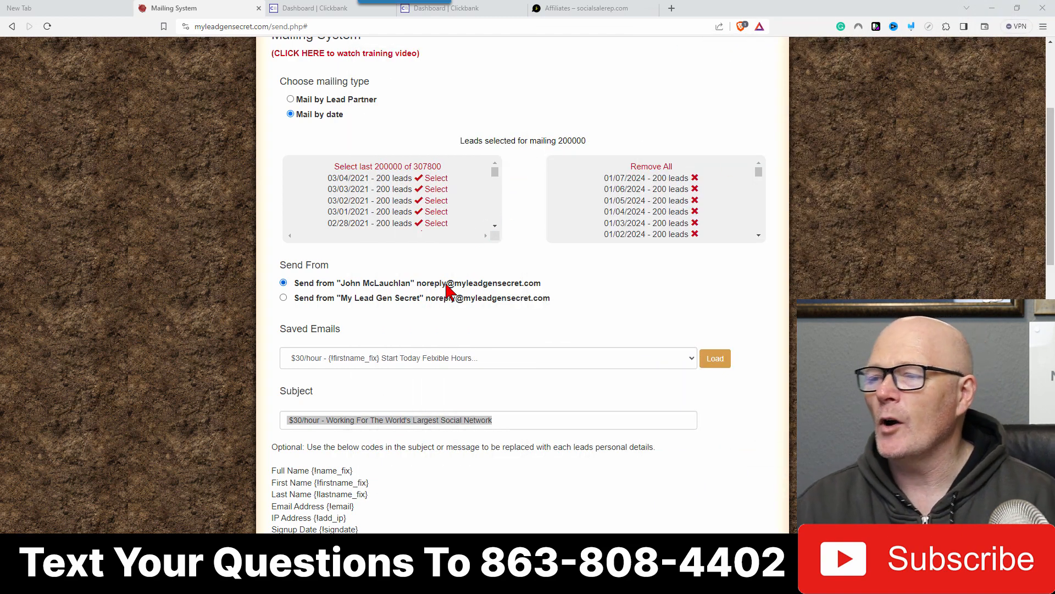
{"action": "scroll", "coordinate": [454, 295], "scroll_direction": "up", "scroll_amount": 4}
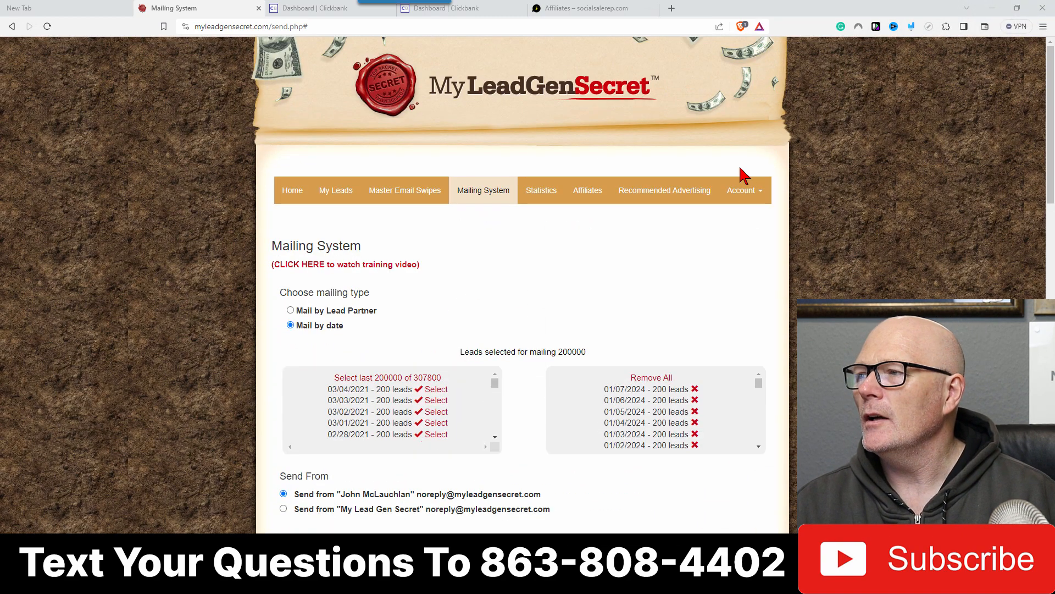
Log out and sign in with the second saved account to reach its Account Overview.
{"action": "left_click", "coordinate": [743, 194]}
{"action": "left_click", "coordinate": [762, 247]}
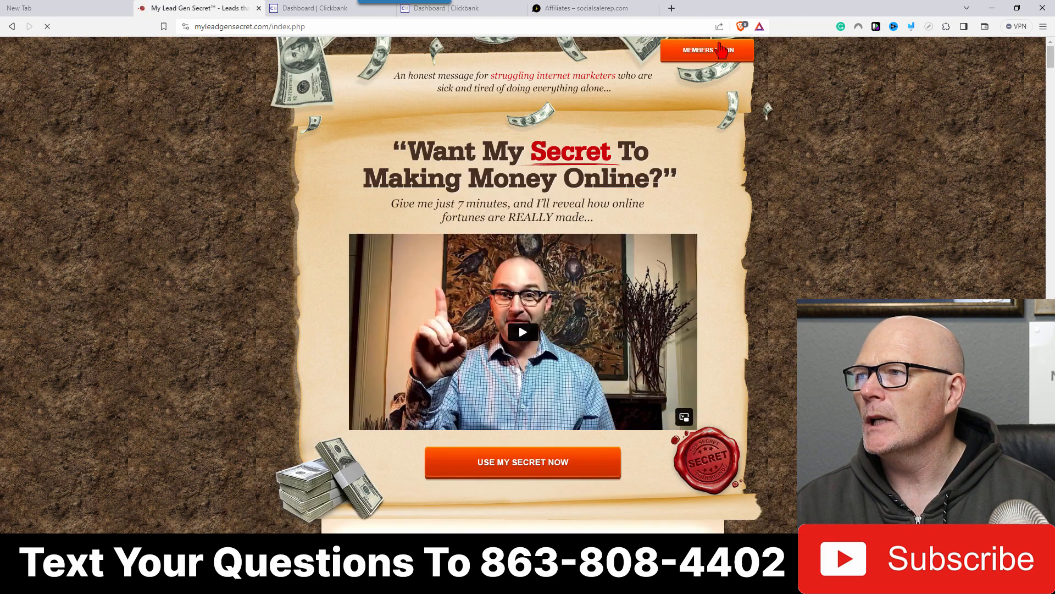
{"action": "left_click", "coordinate": [722, 50]}
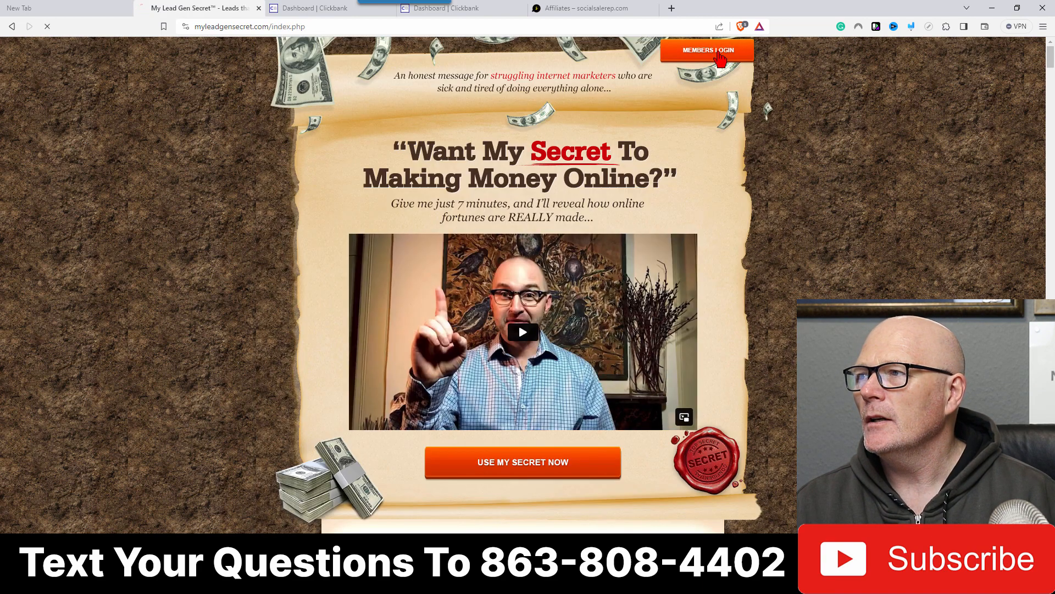
{"action": "left_click", "coordinate": [481, 274]}
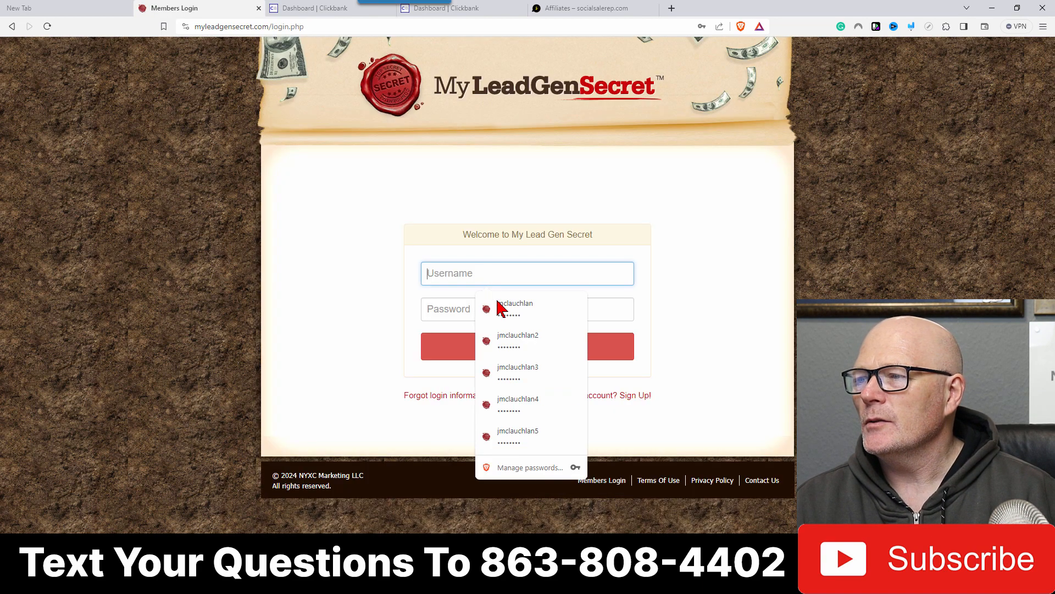
{"action": "left_click", "coordinate": [517, 340]}
{"action": "left_click", "coordinate": [512, 352]}
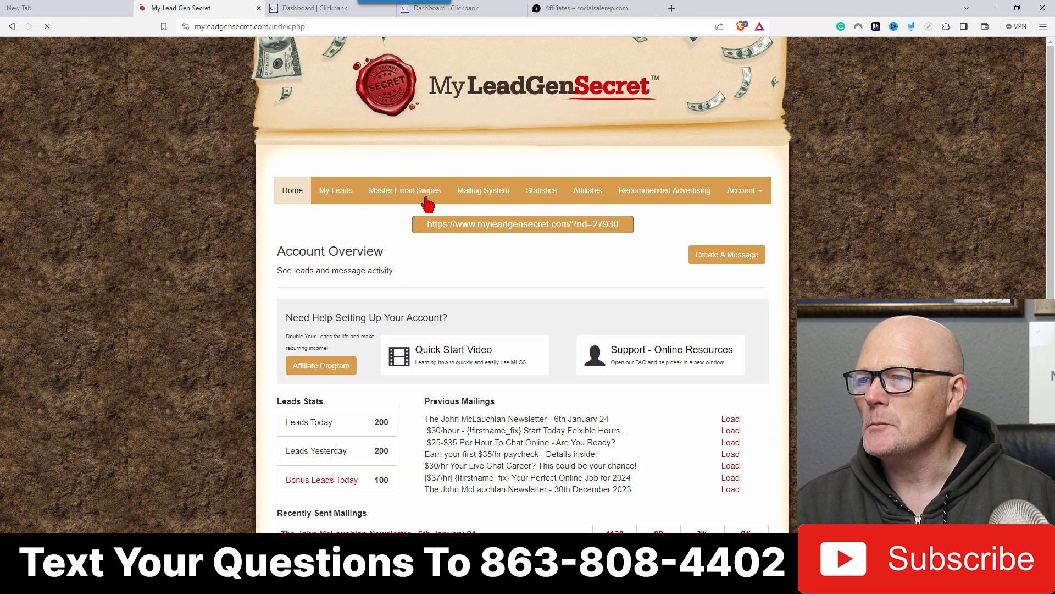
Select all 140100 leads, paste the '$30/hour' subject, and delete the stray trailing HTML.
{"action": "left_click", "coordinate": [483, 193]}
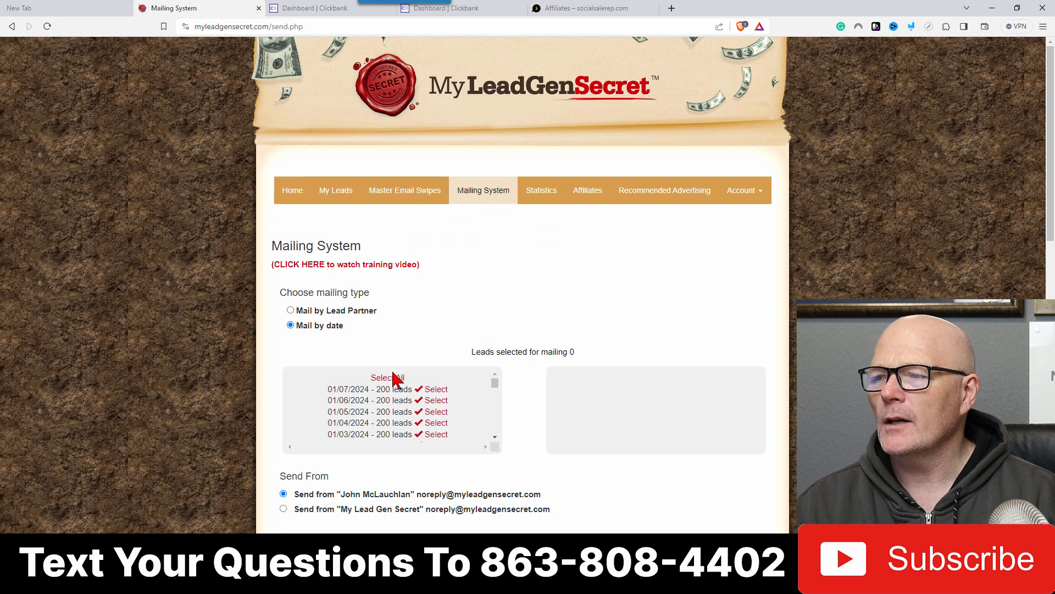
{"action": "left_click", "coordinate": [389, 382]}
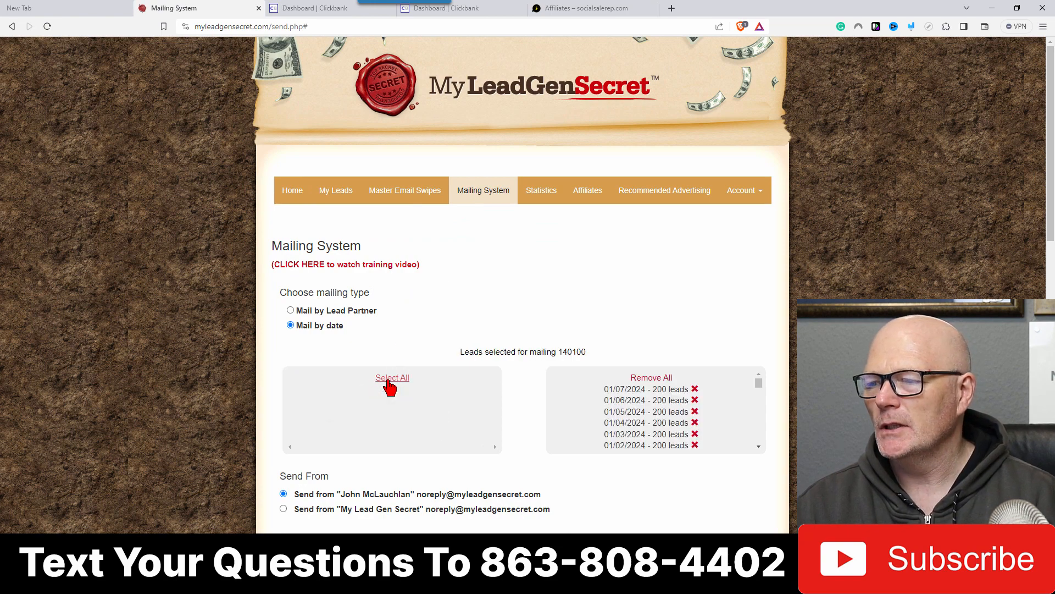
{"action": "scroll", "coordinate": [389, 384], "scroll_direction": "down", "scroll_amount": 5}
{"action": "right_click", "coordinate": [293, 354]}
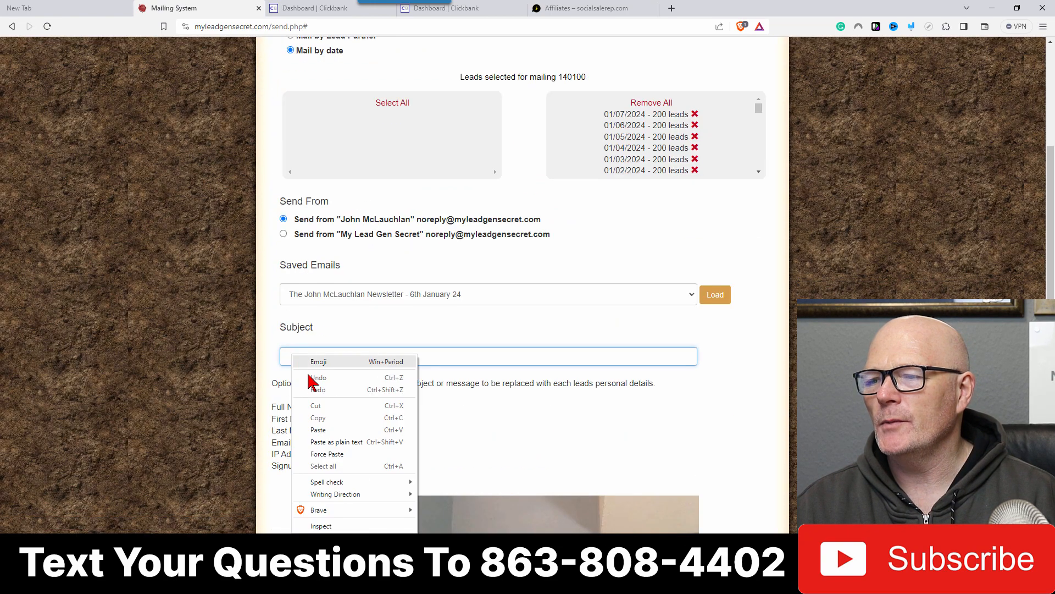
{"action": "left_click", "coordinate": [319, 432]}
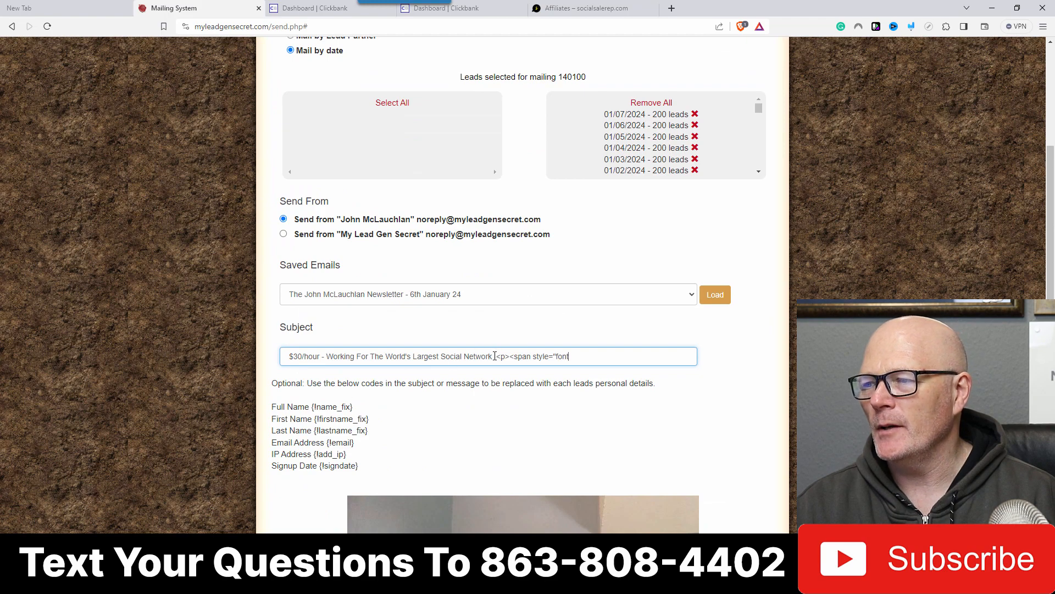
{"action": "left_click_drag", "start_coordinate": [526, 356], "coordinate": [572, 357]}
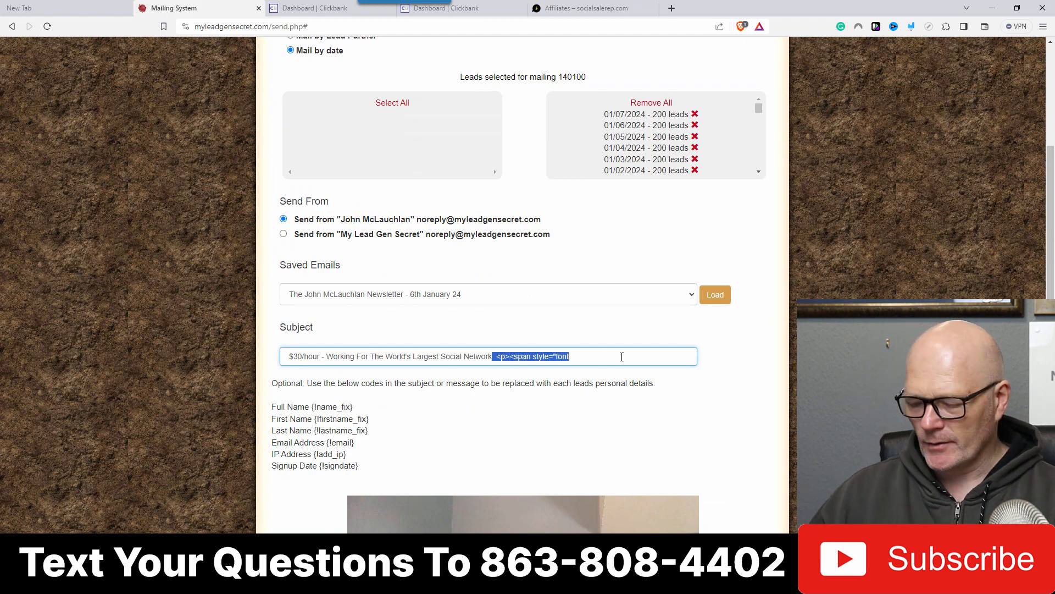
{"action": "key", "text": "BackSpace"}
{"action": "scroll", "coordinate": [471, 382], "scroll_direction": "down", "scroll_amount": 9}
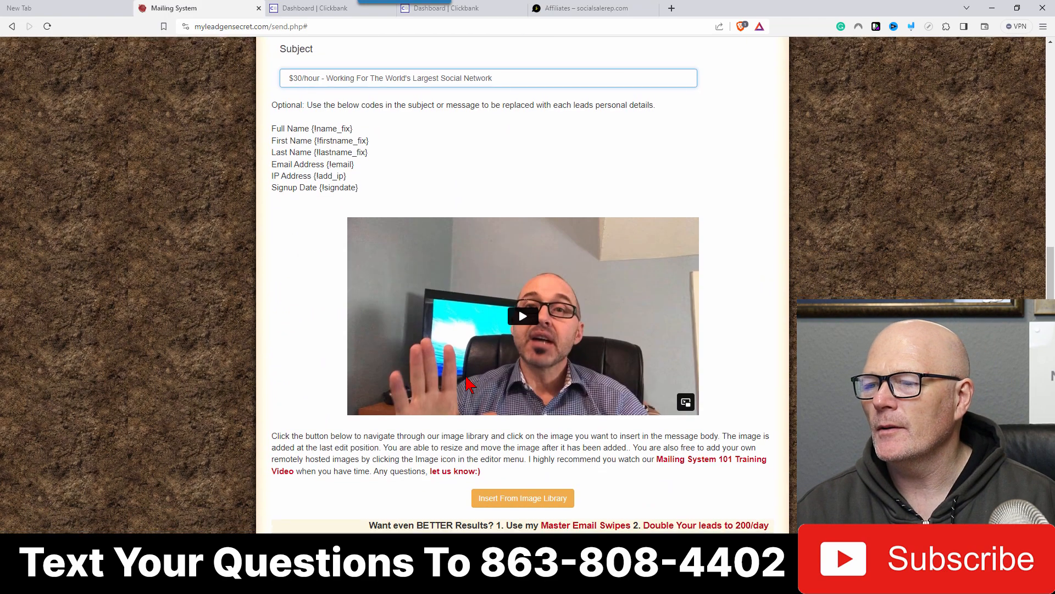
Replace the message HTML with the copied chat-job email and delete the duplicated subject line.
{"action": "left_click", "coordinate": [412, 348]}
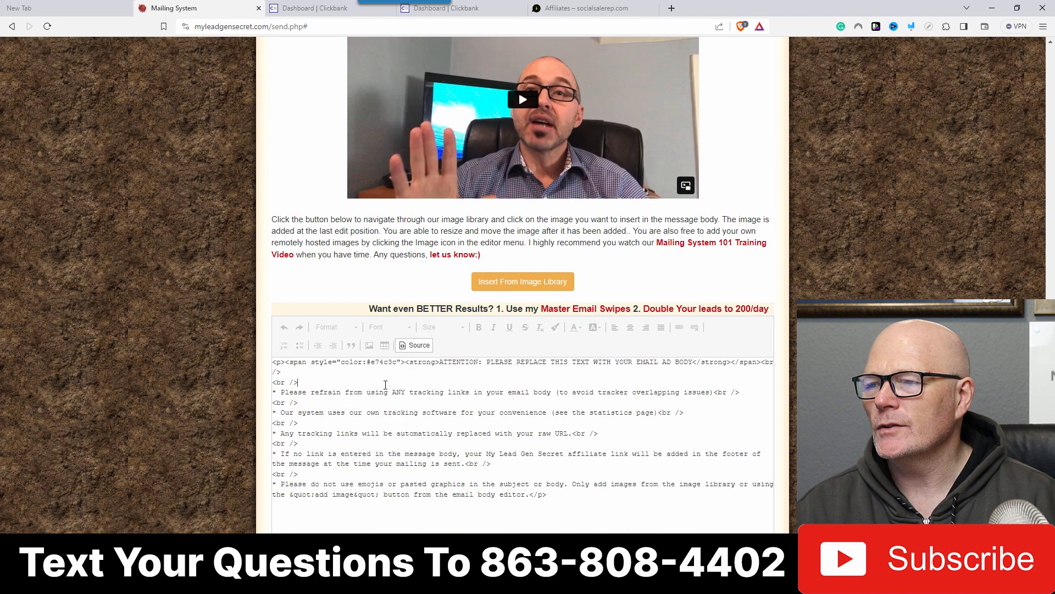
{"action": "key", "text": "ctrl+a"}
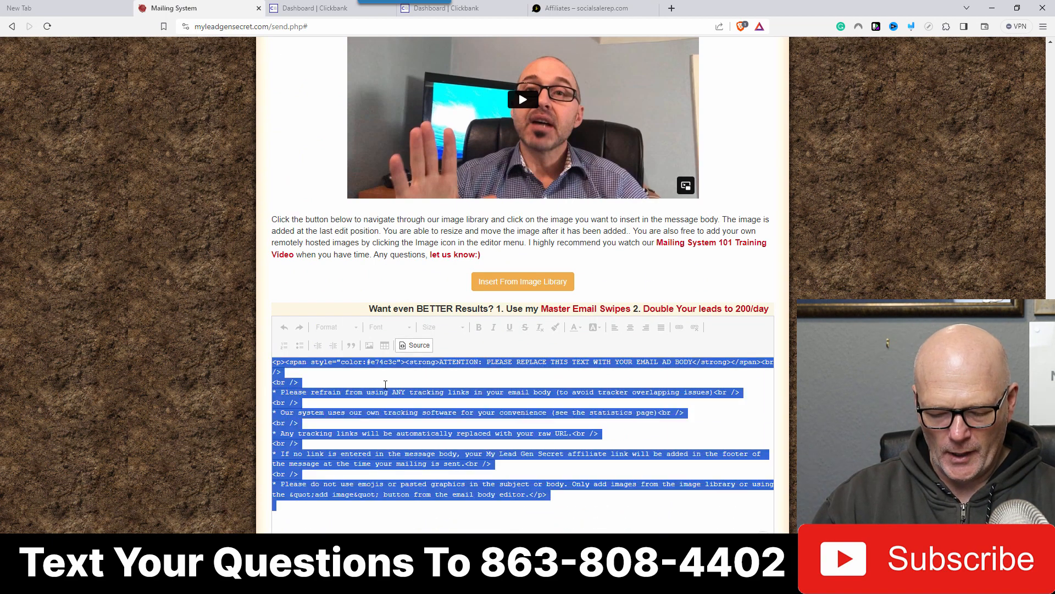
{"action": "key", "text": "ctrl+v"}
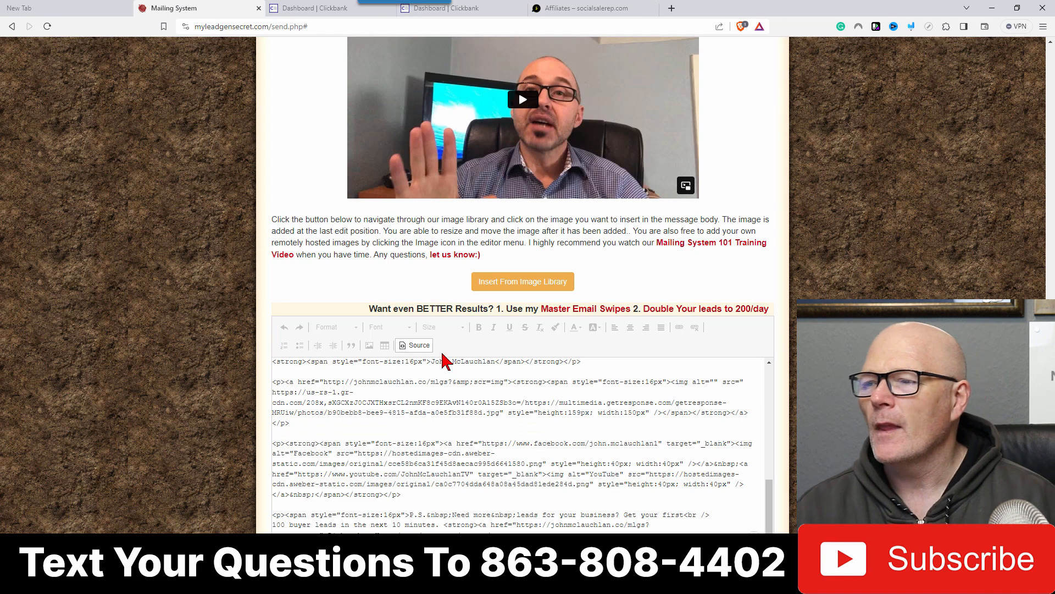
{"action": "left_click", "coordinate": [408, 347]}
{"action": "left_click_drag", "start_coordinate": [476, 374], "coordinate": [282, 371]}
{"action": "key", "text": "ctrl+x"}
{"action": "key", "text": "Delete"}
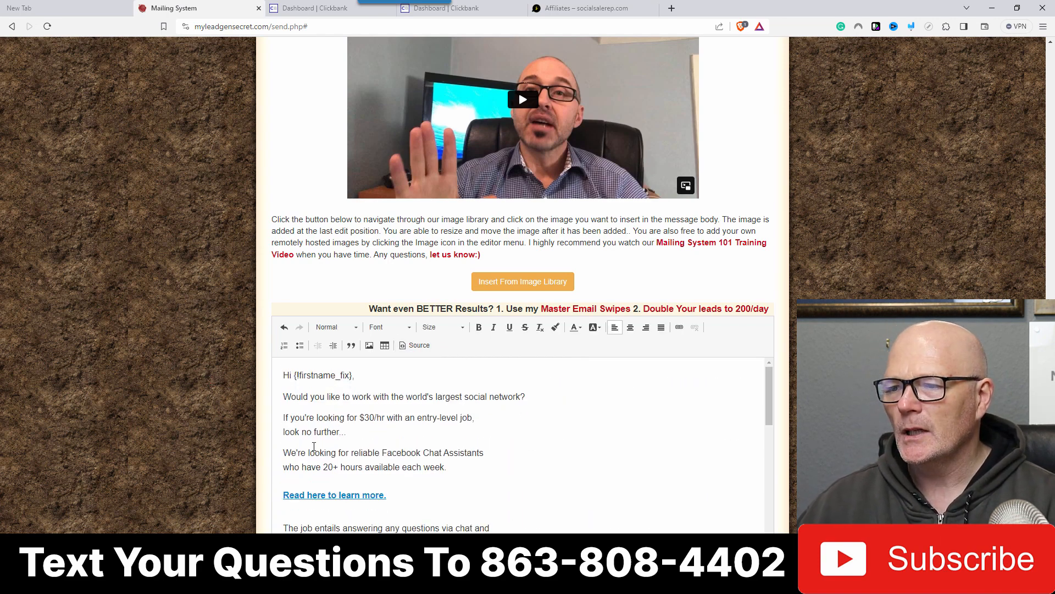
{"action": "scroll", "coordinate": [312, 446], "scroll_direction": "down", "scroll_amount": 3}
Change the Read here to learn more. link's tracking ID digit from 1 to 2.
{"action": "left_click", "coordinate": [330, 385]}
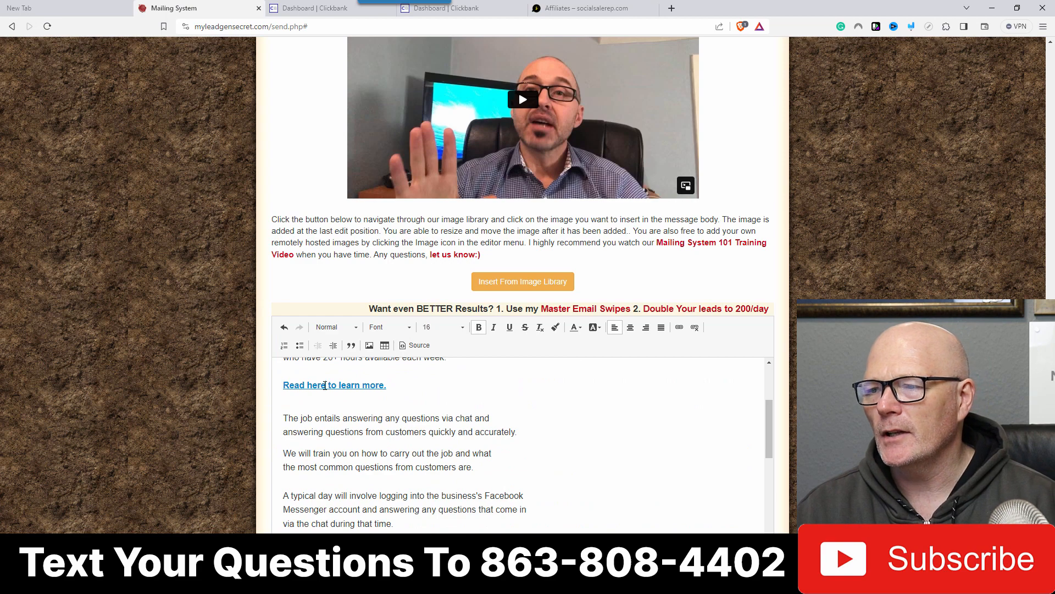
{"action": "left_click", "coordinate": [679, 327]}
{"action": "left_click", "coordinate": [622, 339]}
{"action": "key", "text": "BackSpace"}
{"action": "type", "text": "2"}
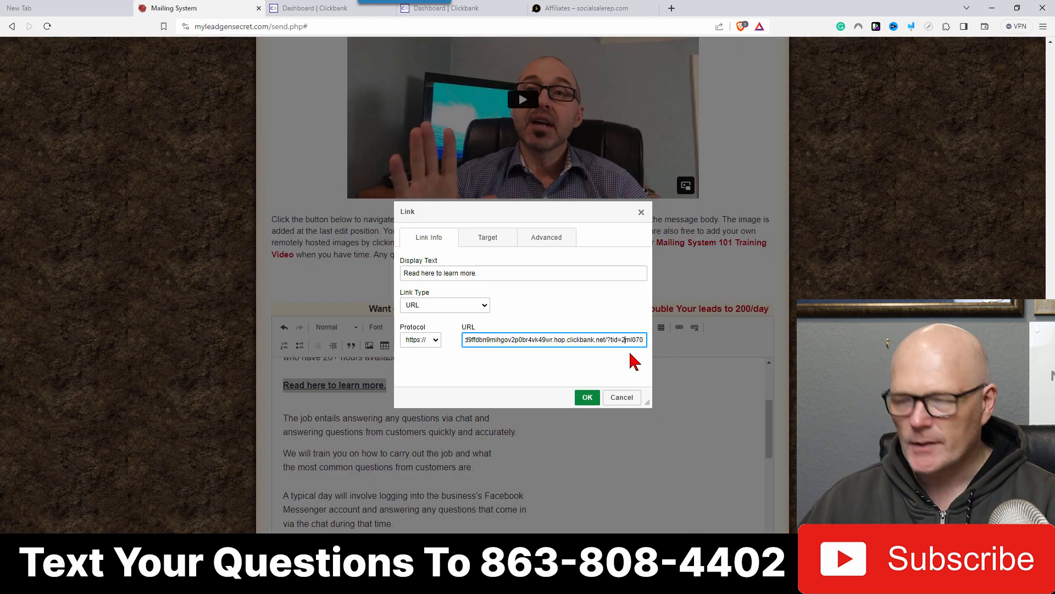
{"action": "left_click", "coordinate": [588, 398]}
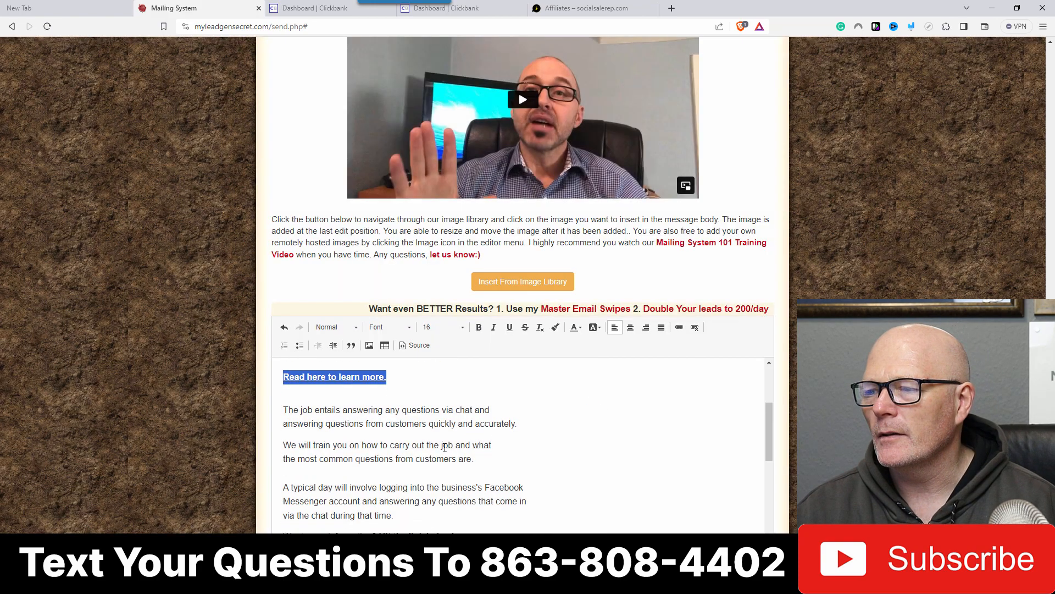
{"action": "scroll", "coordinate": [410, 436], "scroll_direction": "down", "scroll_amount": 3}
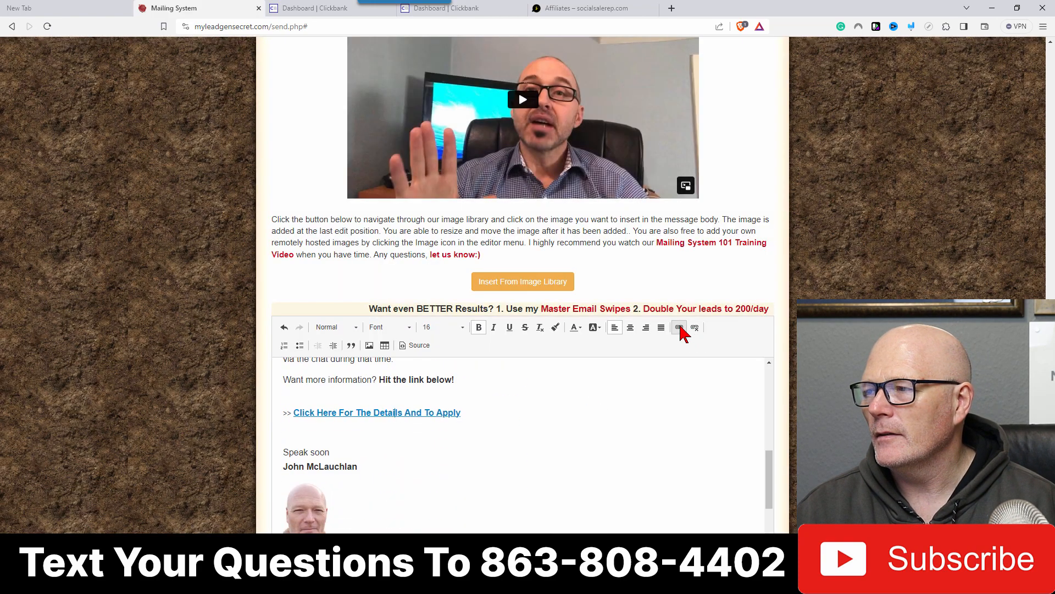
Change the apply link's tracking ID from 1ml0701 to 2ml0701.
{"action": "left_click", "coordinate": [680, 328]}
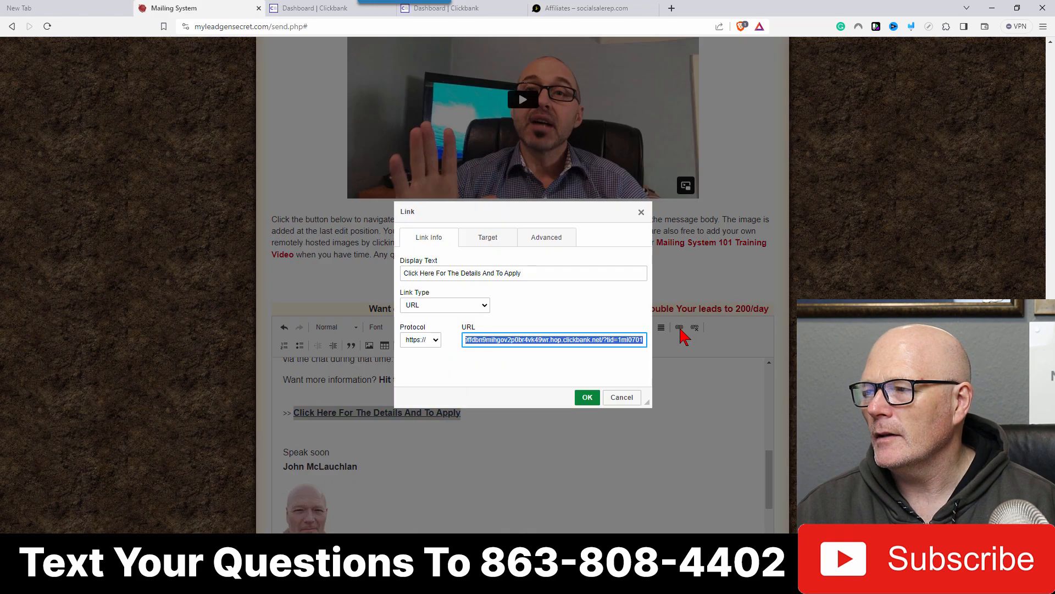
{"action": "left_click", "coordinate": [622, 339]}
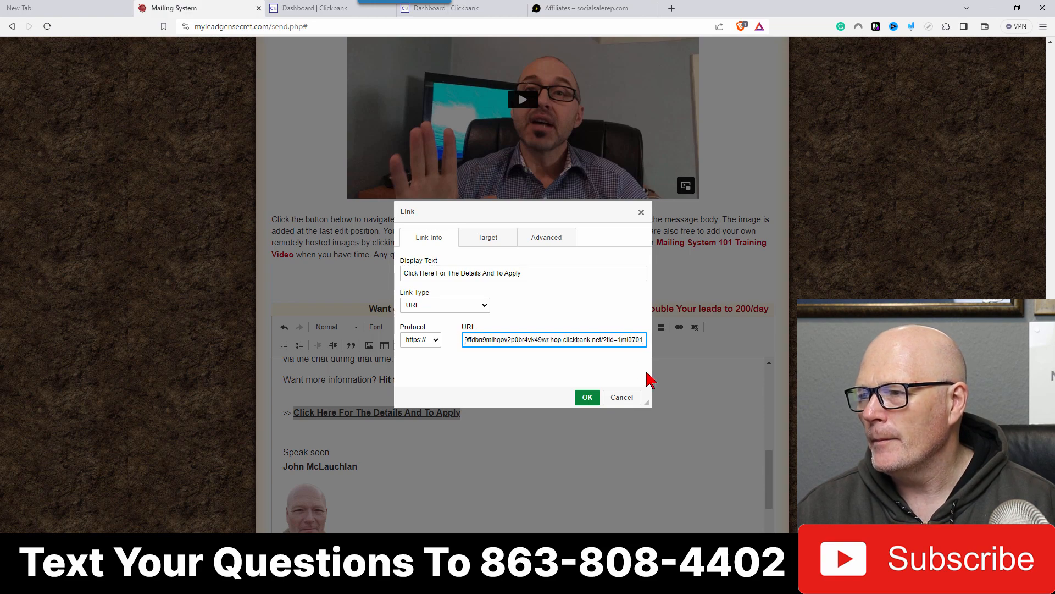
{"action": "key", "text": "BackSpace"}
{"action": "type", "text": "2"}
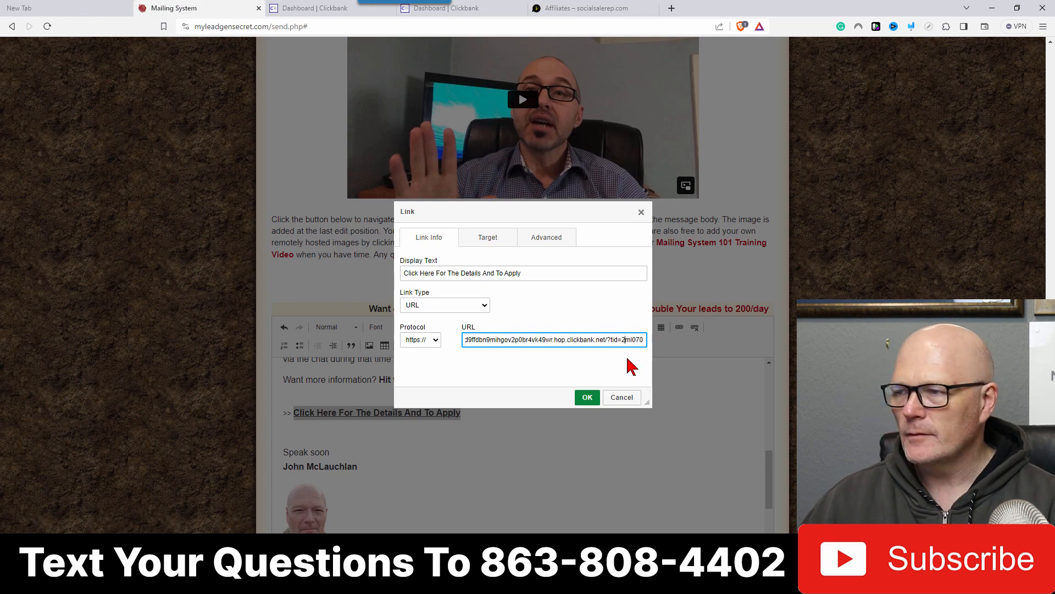
{"action": "left_click", "coordinate": [587, 397]}
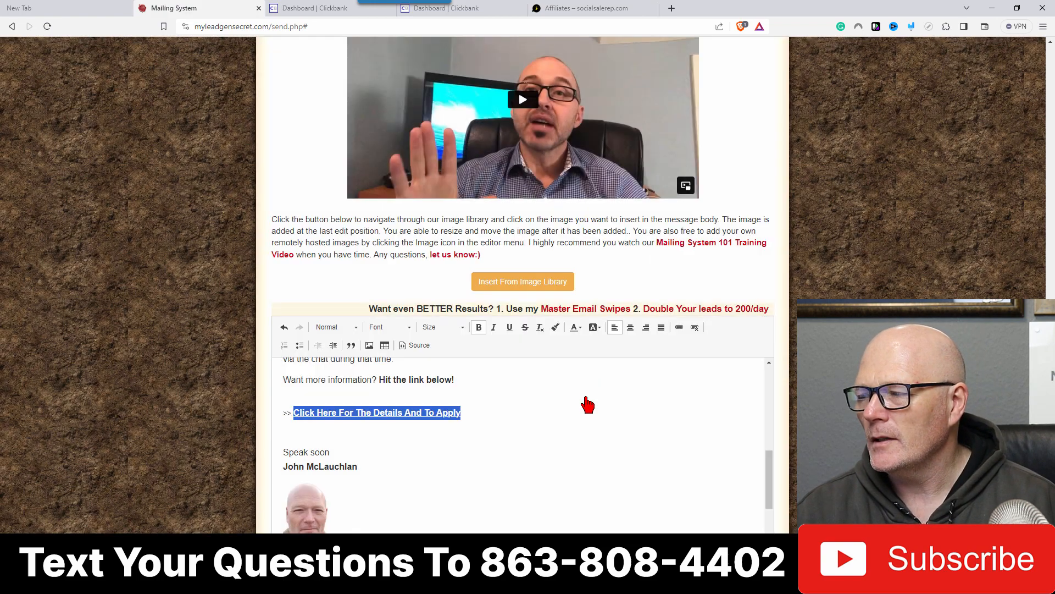
{"action": "scroll", "coordinate": [568, 444], "scroll_direction": "down", "scroll_amount": 6}
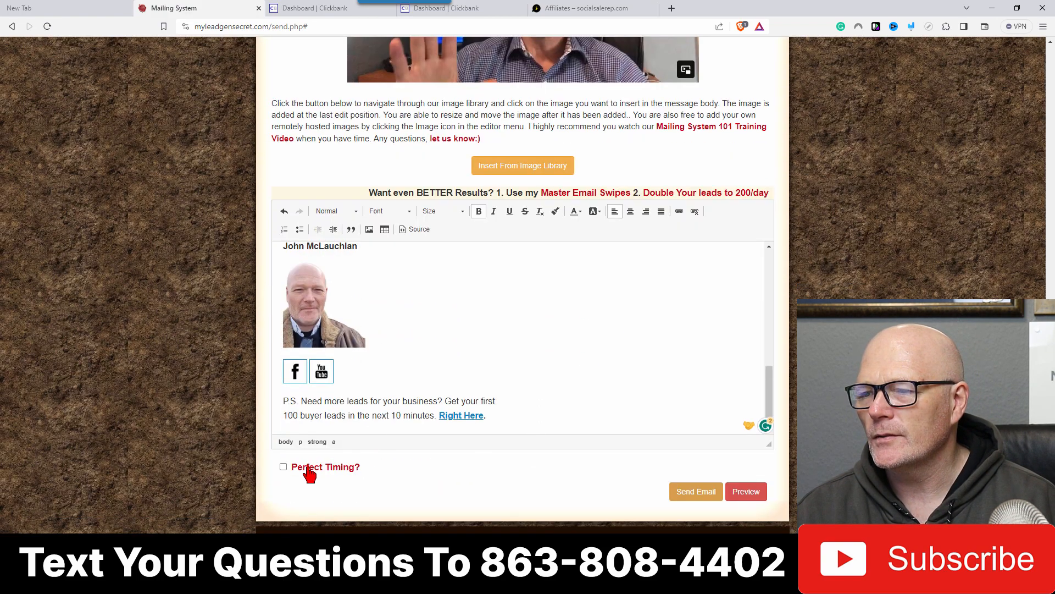
Switch on Perfect Timing and send the chat-job email to the selected leads.
{"action": "left_click", "coordinate": [283, 466]}
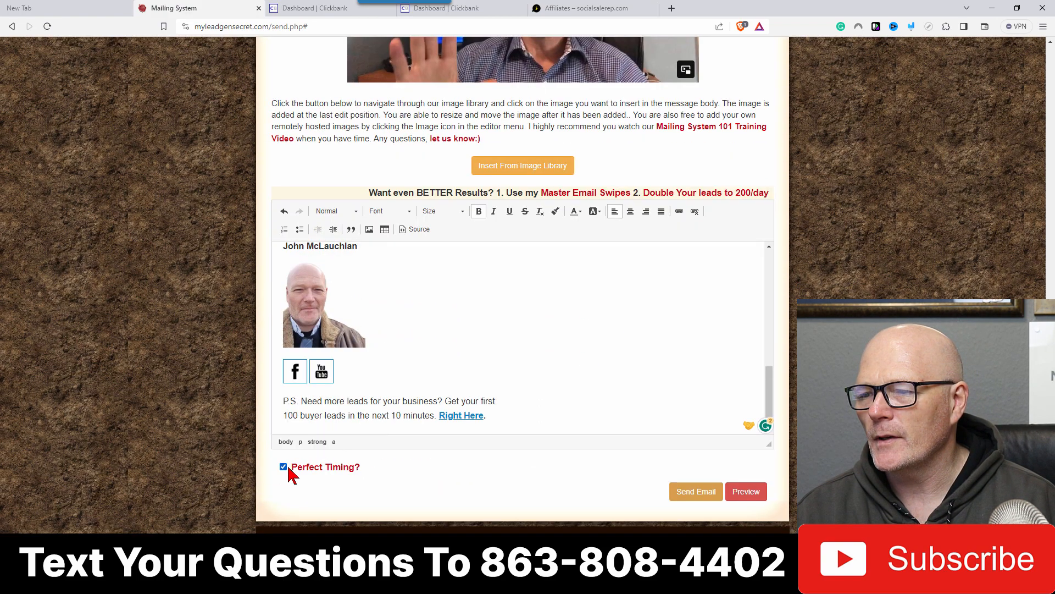
{"action": "left_click", "coordinate": [702, 498]}
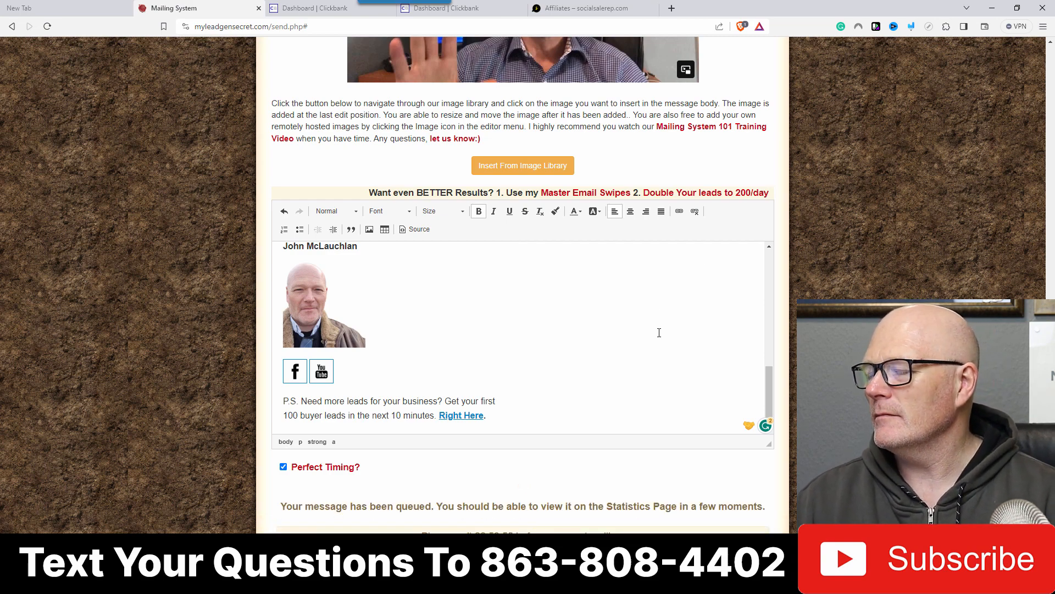
{"action": "scroll", "coordinate": [670, 382], "scroll_direction": "down", "scroll_amount": 2}
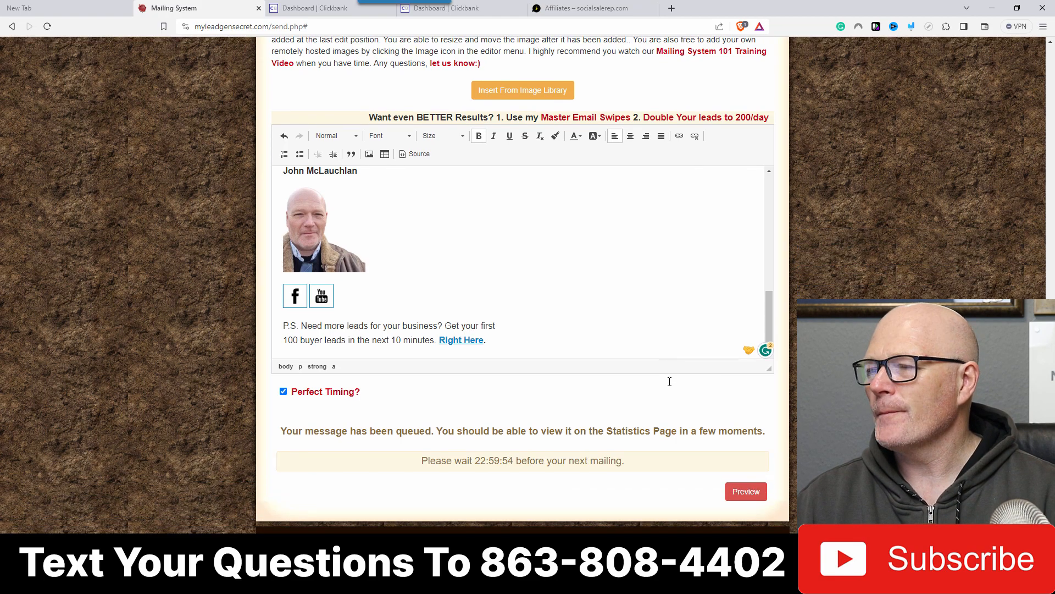
{"action": "scroll", "coordinate": [669, 382], "scroll_direction": "up", "scroll_amount": 5}
{"action": "scroll", "coordinate": [671, 388], "scroll_direction": "up", "scroll_amount": 8}
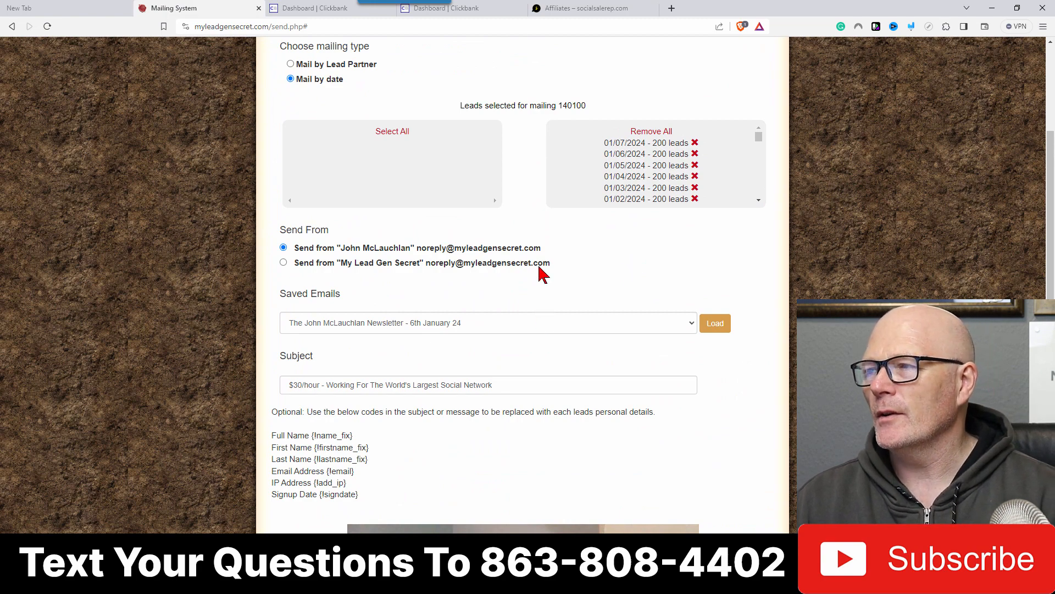
{"action": "scroll", "coordinate": [687, 150], "scroll_direction": "up", "scroll_amount": 4}
Log out and log into another account using a saved login.
{"action": "left_click", "coordinate": [742, 164]}
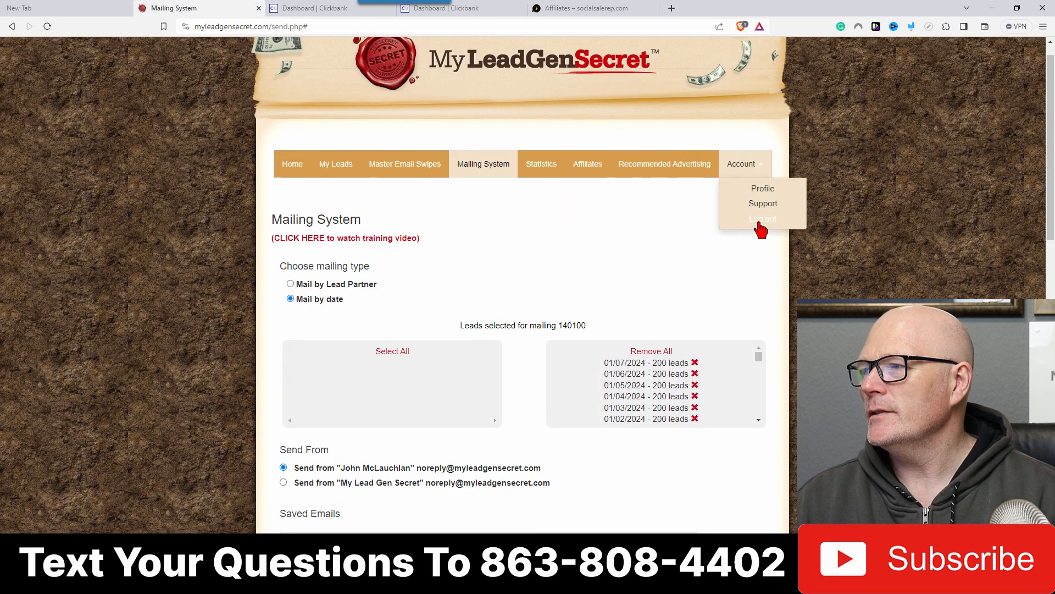
{"action": "left_click", "coordinate": [761, 219]}
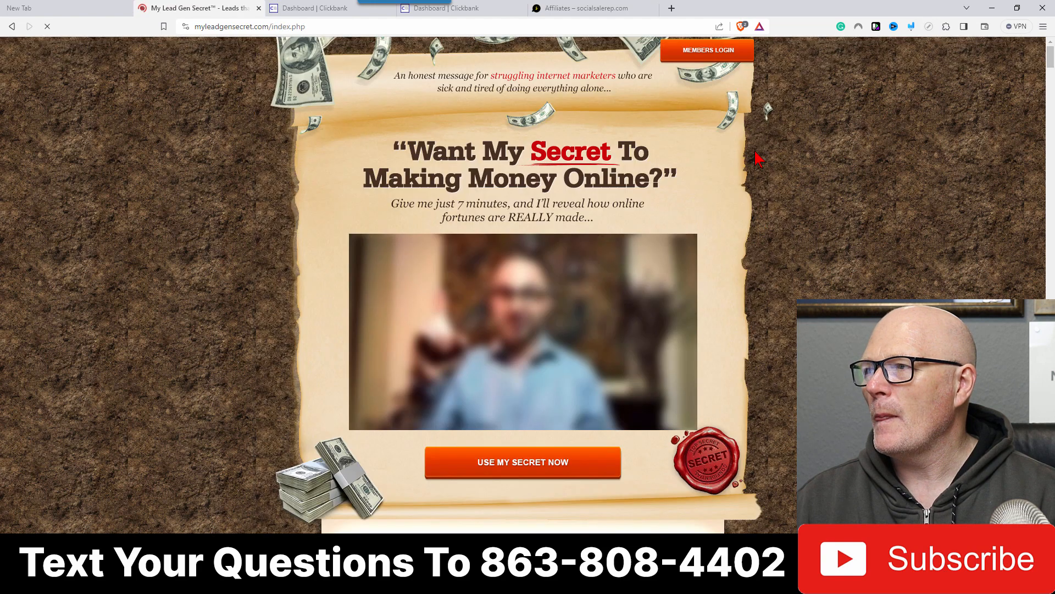
{"action": "left_click", "coordinate": [706, 55]}
{"action": "left_click", "coordinate": [504, 276]}
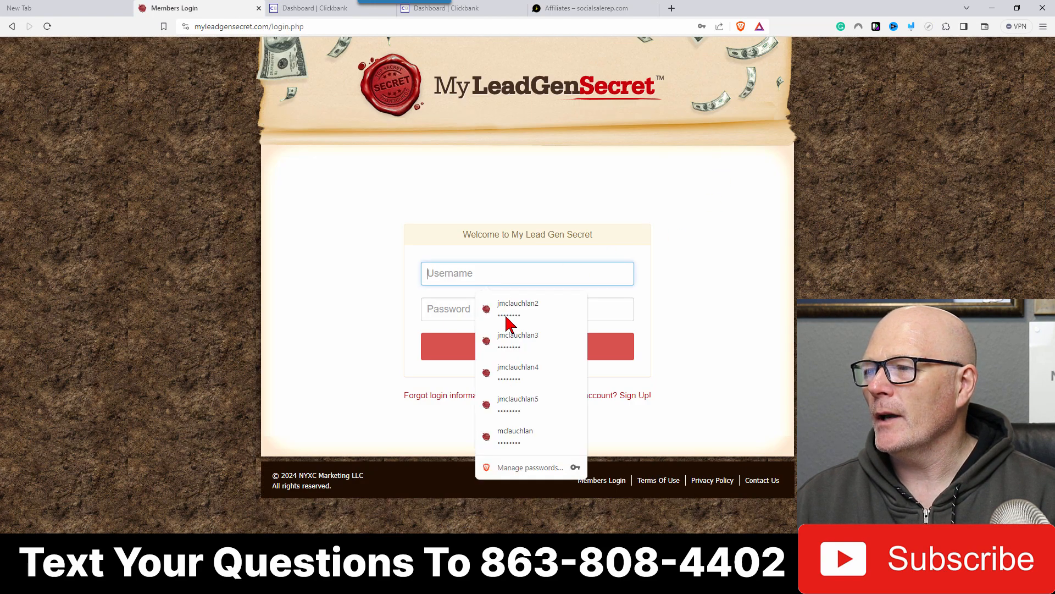
{"action": "left_click", "coordinate": [514, 340]}
{"action": "left_click", "coordinate": [512, 349]}
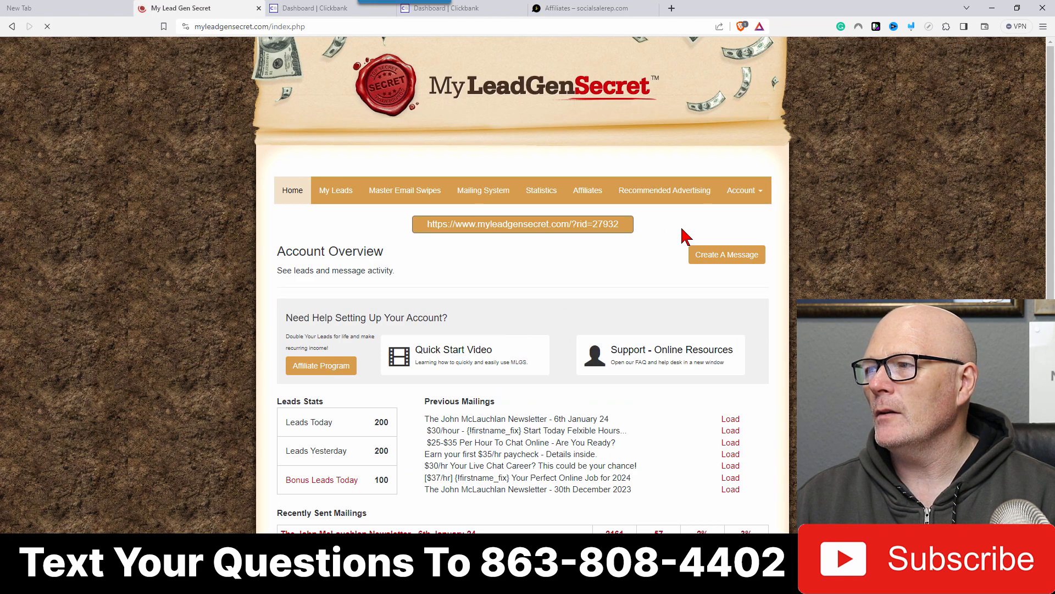
In Mailing System, select all 140000 leads and paste the subject '$30/hour - Working For The World's Largest Social Network', removing the stray HTML.
{"action": "left_click", "coordinate": [481, 191]}
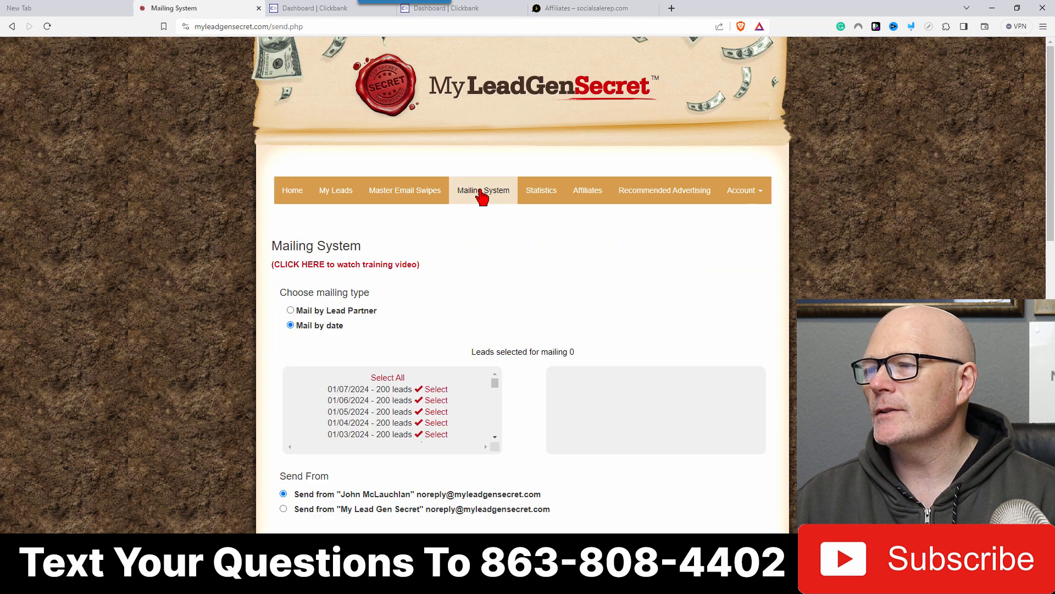
{"action": "left_click", "coordinate": [384, 377]}
{"action": "scroll", "coordinate": [385, 381], "scroll_direction": "down", "scroll_amount": 5}
{"action": "left_click", "coordinate": [286, 355]}
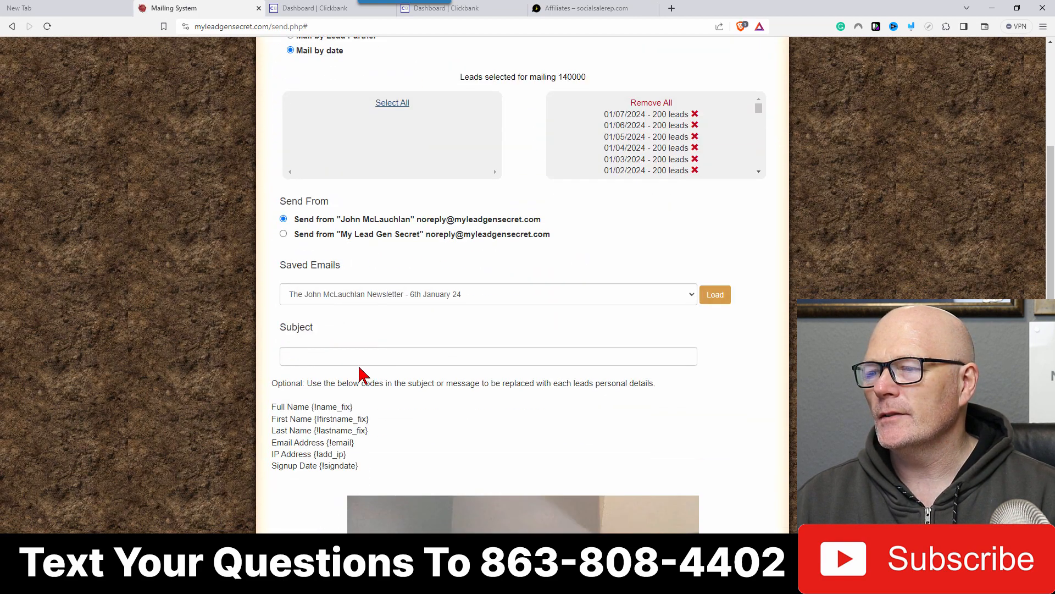
{"action": "right_click", "coordinate": [291, 358]}
{"action": "left_click", "coordinate": [317, 431]}
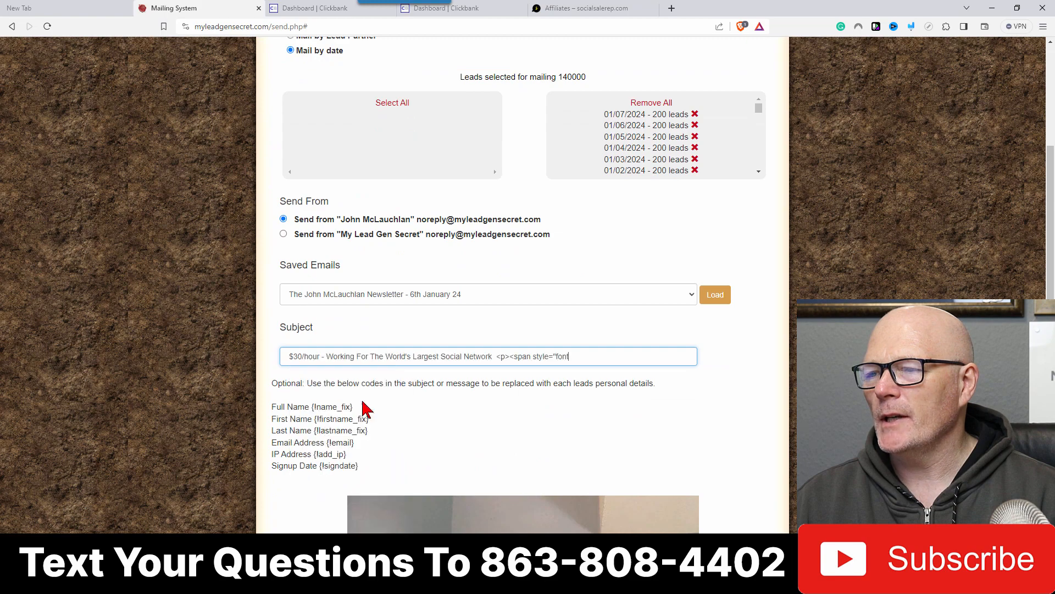
{"action": "left_click_drag", "start_coordinate": [492, 358], "coordinate": [592, 353]}
{"action": "key", "text": "BackSpace"}
{"action": "scroll", "coordinate": [483, 383], "scroll_direction": "down", "scroll_amount": 3}
{"action": "scroll", "coordinate": [486, 383], "scroll_direction": "down", "scroll_amount": 6}
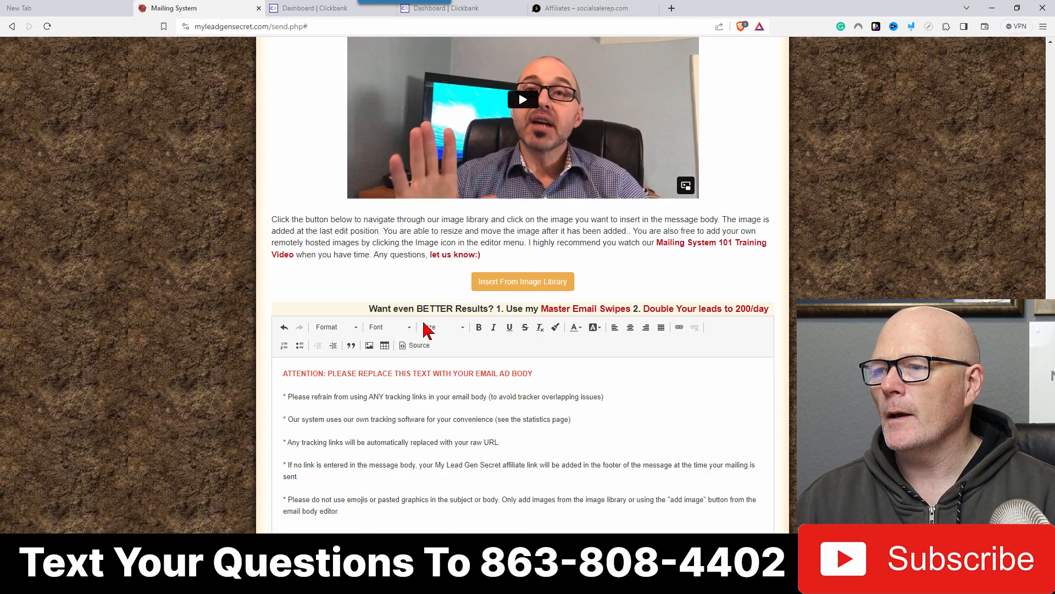
Replace the message HTML with the chat-job email and delete the subject line atop the body.
{"action": "left_click", "coordinate": [397, 391]}
{"action": "key", "text": "ctrl+a"}
{"action": "key", "text": "ctrl+v"}
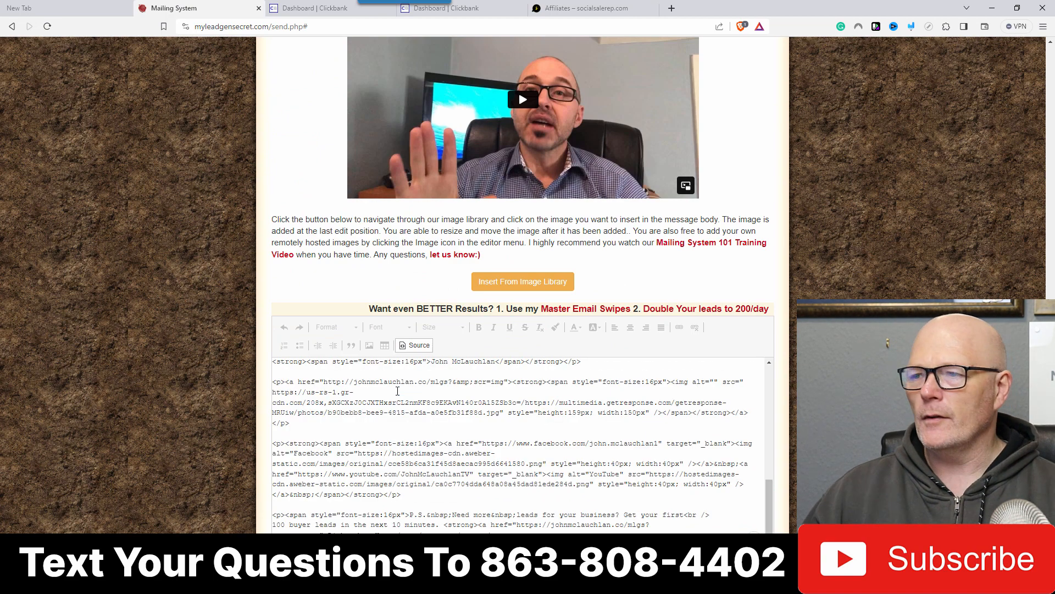
{"action": "left_click", "coordinate": [417, 346]}
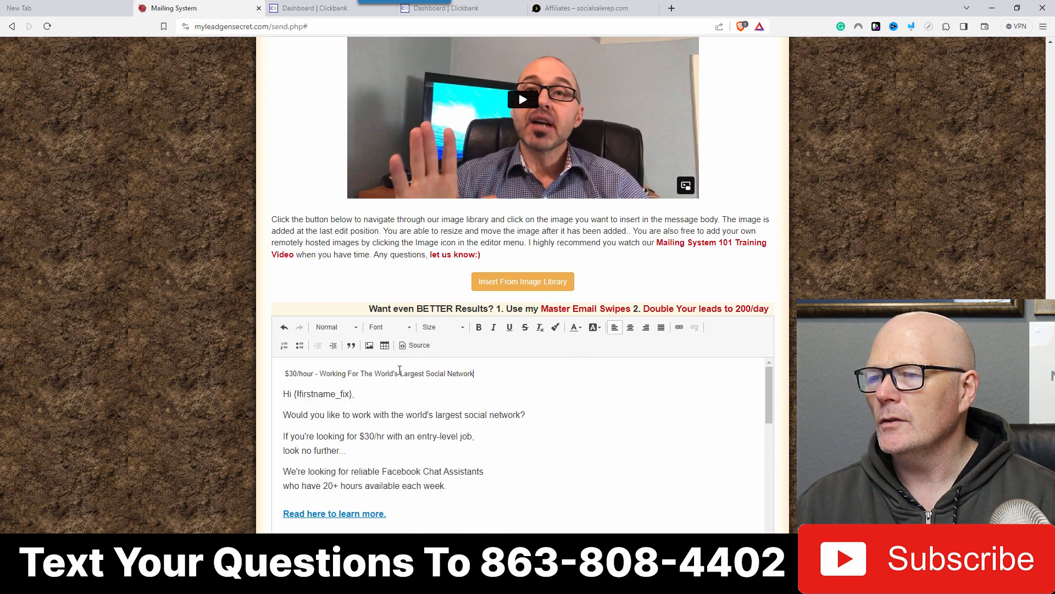
{"action": "left_click_drag", "start_coordinate": [460, 372], "coordinate": [229, 372]}
{"action": "key", "text": "Delete"}
{"action": "key", "text": "Delete"}
{"action": "scroll", "coordinate": [310, 421], "scroll_direction": "down", "scroll_amount": 1}
{"action": "scroll", "coordinate": [310, 420], "scroll_direction": "down", "scroll_amount": 2}
{"action": "scroll", "coordinate": [324, 438], "scroll_direction": "up", "scroll_amount": 2}
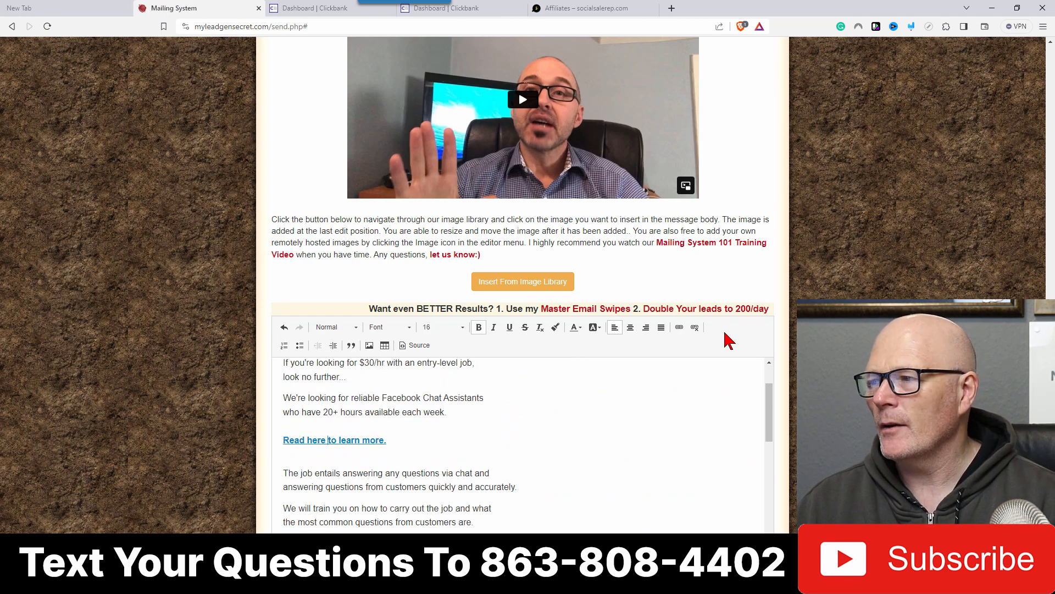
Remove the old tracking number 1 from the Read here to learn more. link's URL.
{"action": "left_click", "coordinate": [679, 327]}
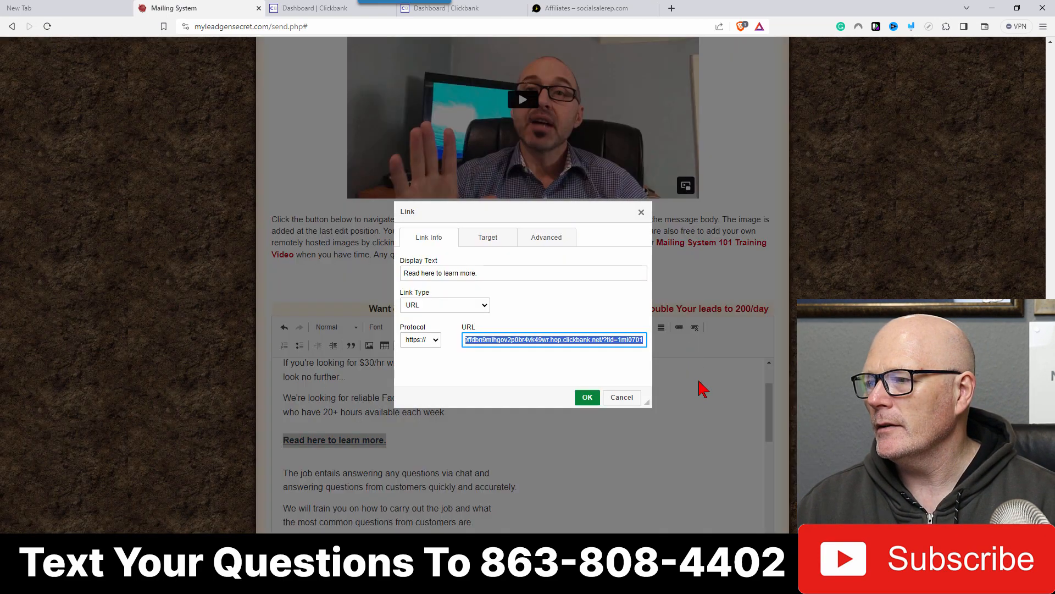
{"action": "left_click", "coordinate": [625, 340]}
{"action": "key", "text": "BackSpace"}
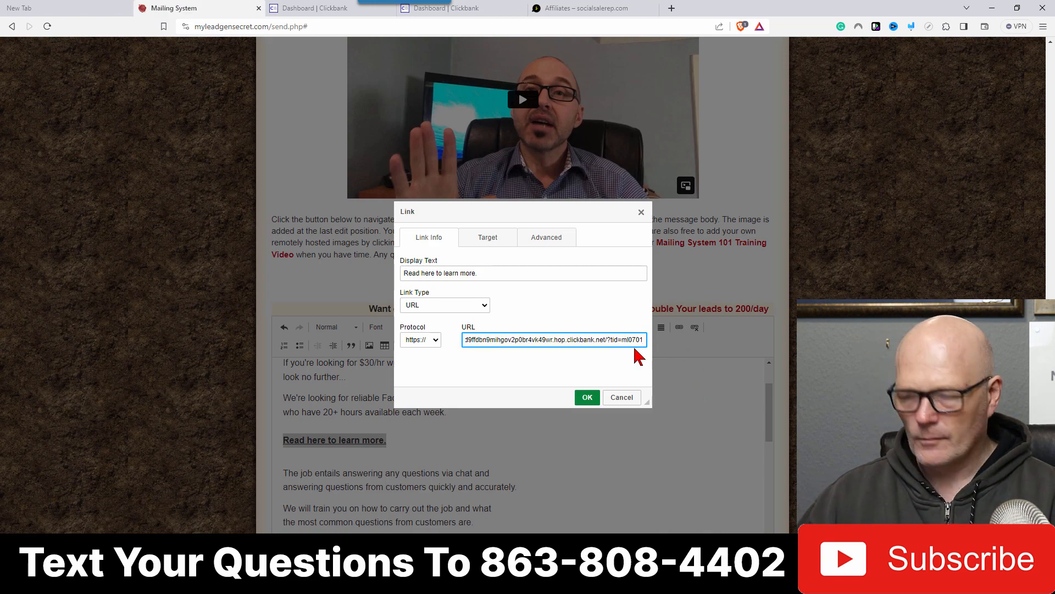
{"action": "left_click", "coordinate": [587, 396]}
{"action": "scroll", "coordinate": [467, 432], "scroll_direction": "down", "scroll_amount": 3}
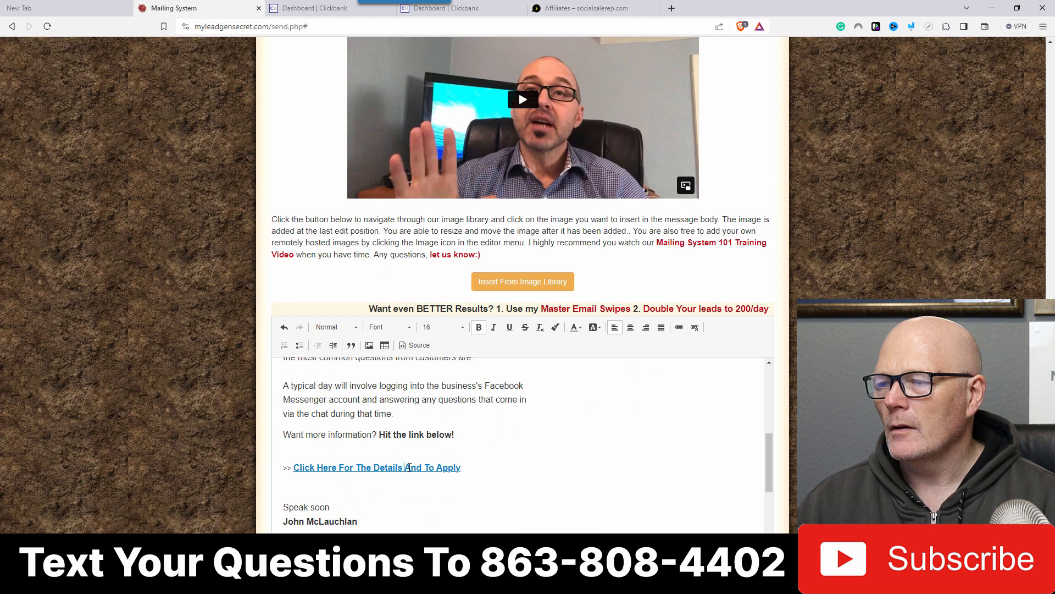
Change the apply link's tracking ID to 3ml0701.
{"action": "left_click", "coordinate": [679, 327]}
{"action": "left_click", "coordinate": [624, 341]}
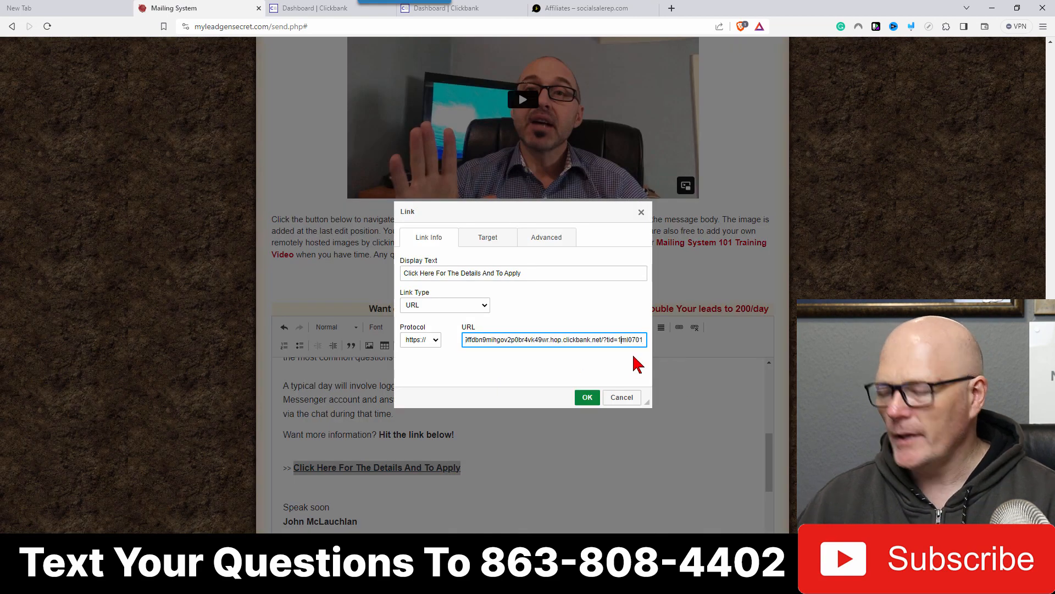
{"action": "key", "text": "BackSpace"}
{"action": "type", "text": "3"}
{"action": "left_click", "coordinate": [586, 398]}
{"action": "scroll", "coordinate": [524, 441], "scroll_direction": "down", "scroll_amount": 3}
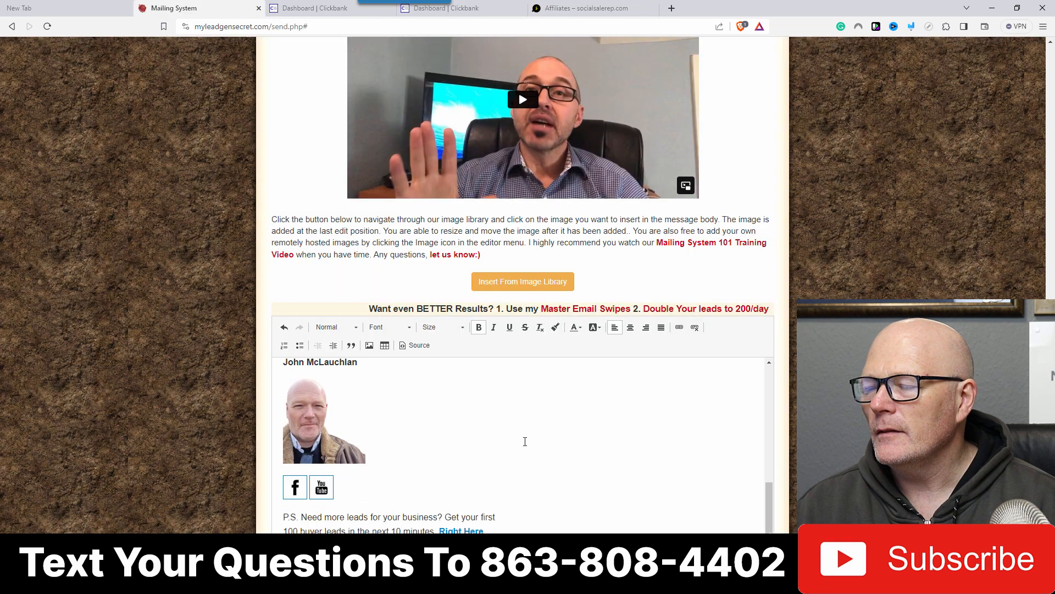
{"action": "scroll", "coordinate": [525, 441], "scroll_direction": "up", "scroll_amount": 10}
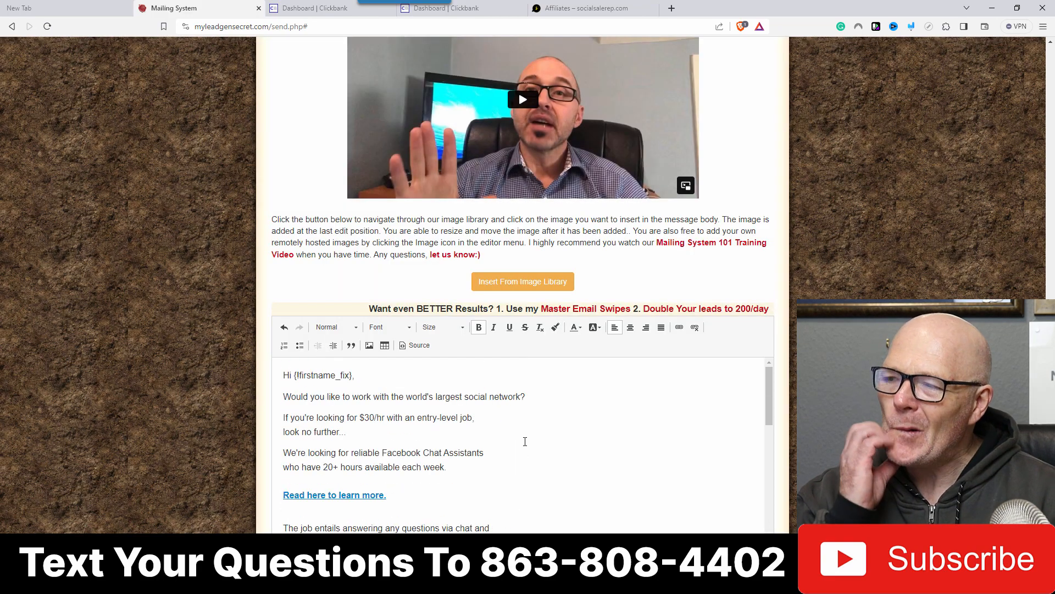
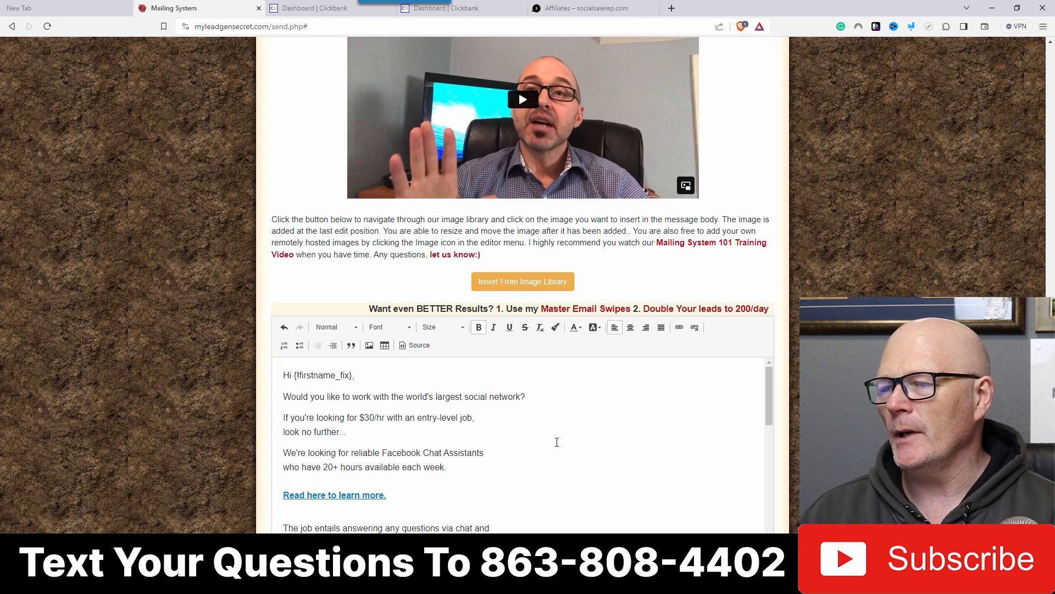
Preview the $30/hour Facebook chat job email, scroll through it, and close the preview.
{"action": "scroll", "coordinate": [557, 441], "scroll_direction": "down", "scroll_amount": 2}
{"action": "scroll", "coordinate": [557, 441], "scroll_direction": "up", "scroll_amount": 8}
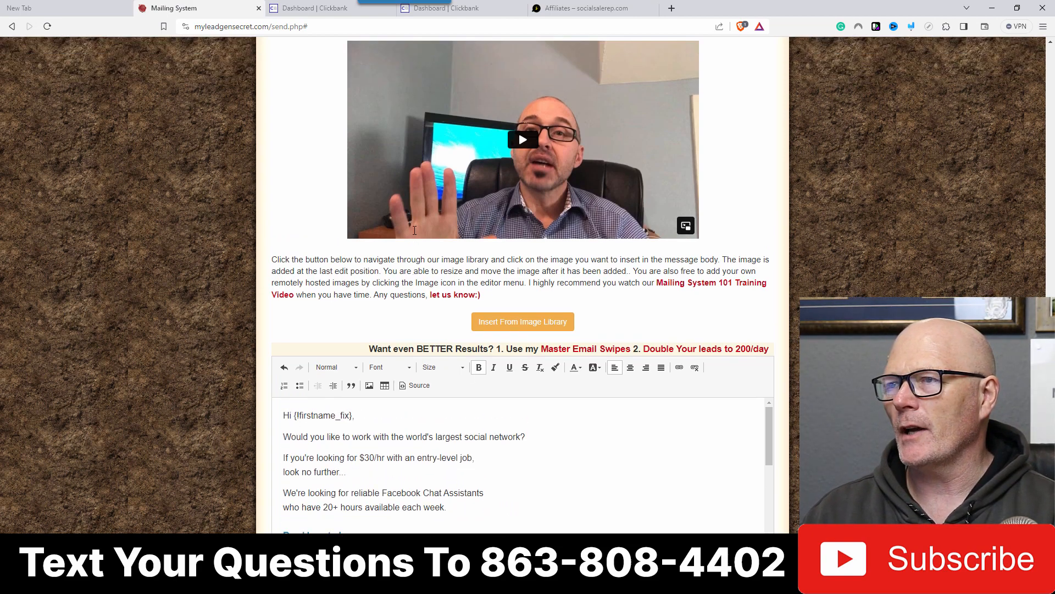
{"action": "scroll", "coordinate": [415, 229], "scroll_direction": "up", "scroll_amount": 5}
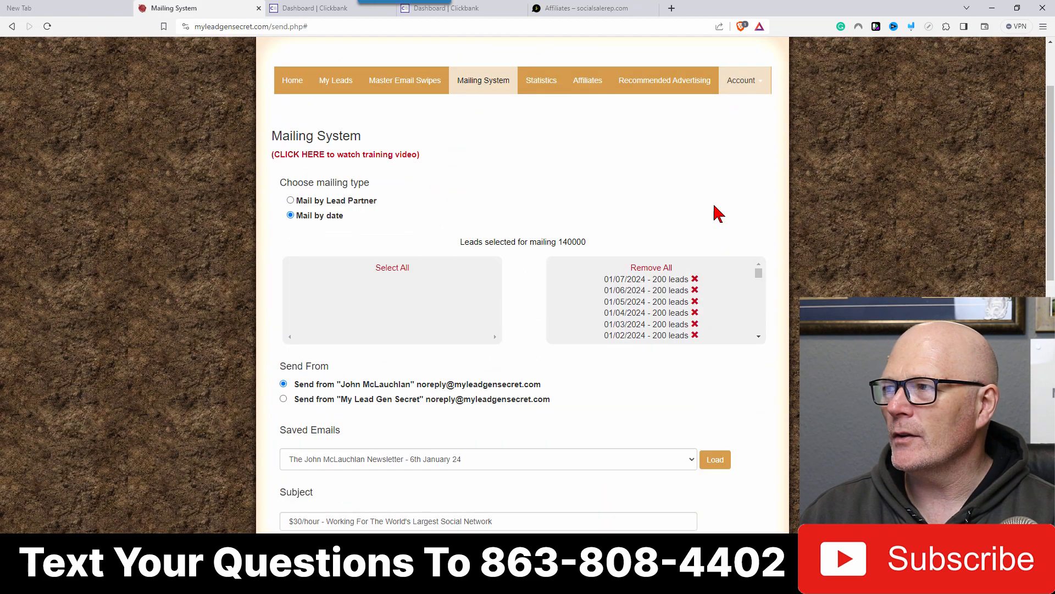
{"action": "scroll", "coordinate": [687, 361], "scroll_direction": "down", "scroll_amount": 6}
{"action": "scroll", "coordinate": [687, 362], "scroll_direction": "down", "scroll_amount": 7}
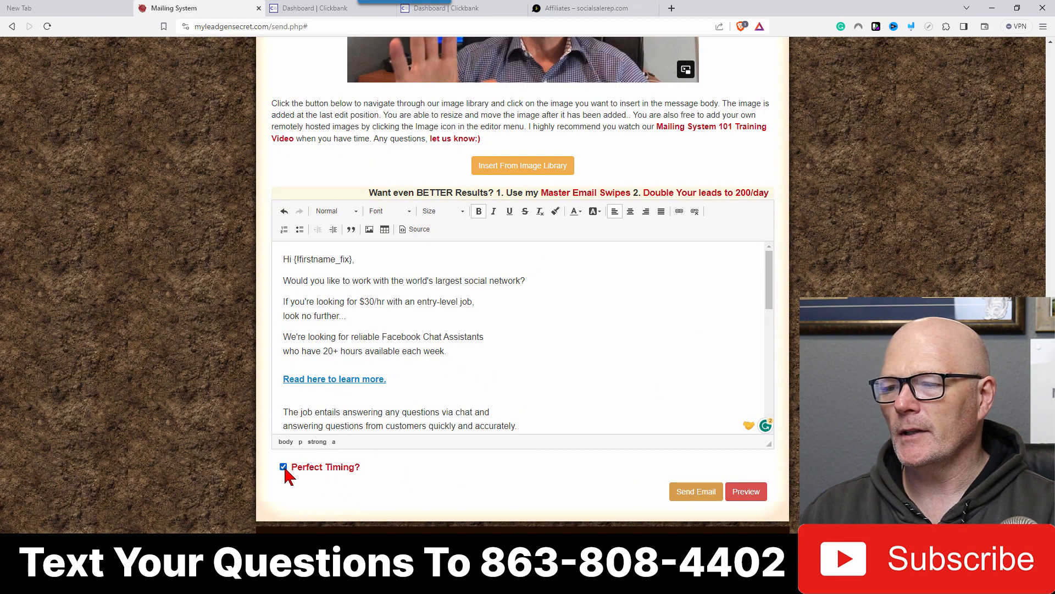
{"action": "left_click", "coordinate": [741, 495]}
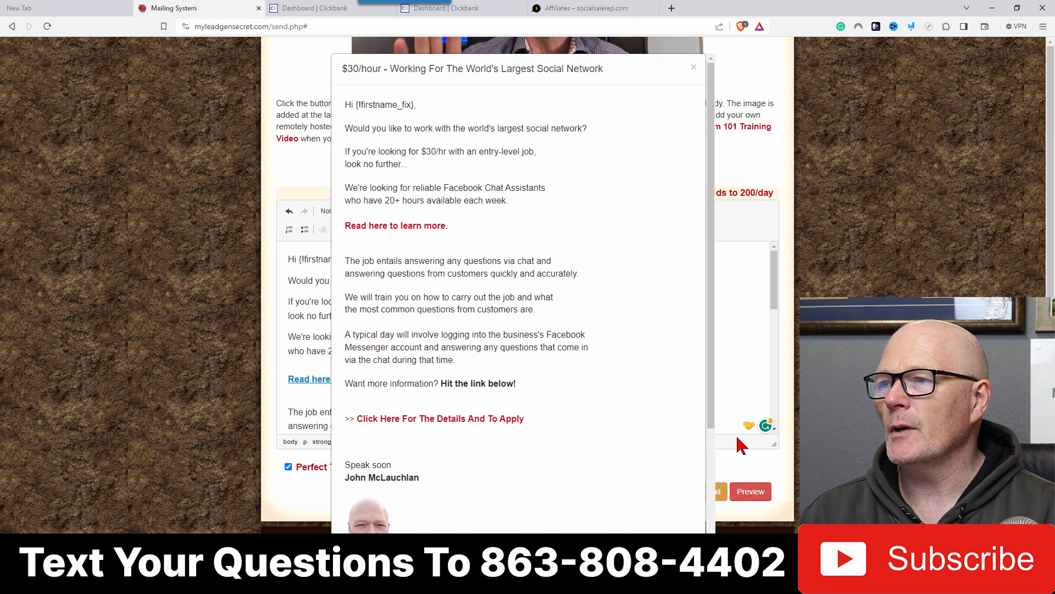
{"action": "scroll", "coordinate": [566, 238], "scroll_direction": "down", "scroll_amount": 3}
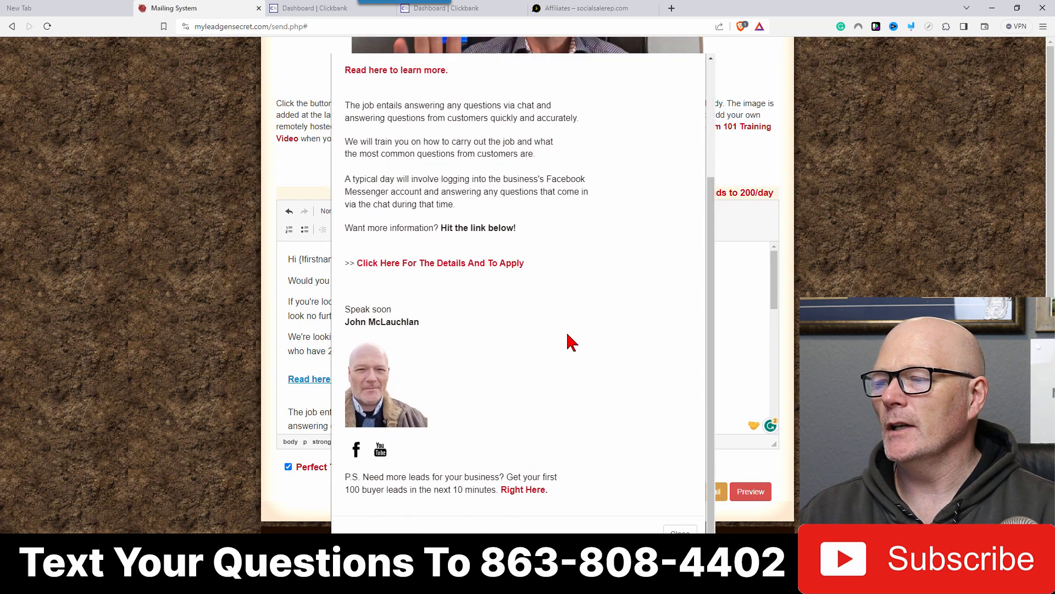
{"action": "scroll", "coordinate": [472, 273], "scroll_direction": "up", "scroll_amount": 3}
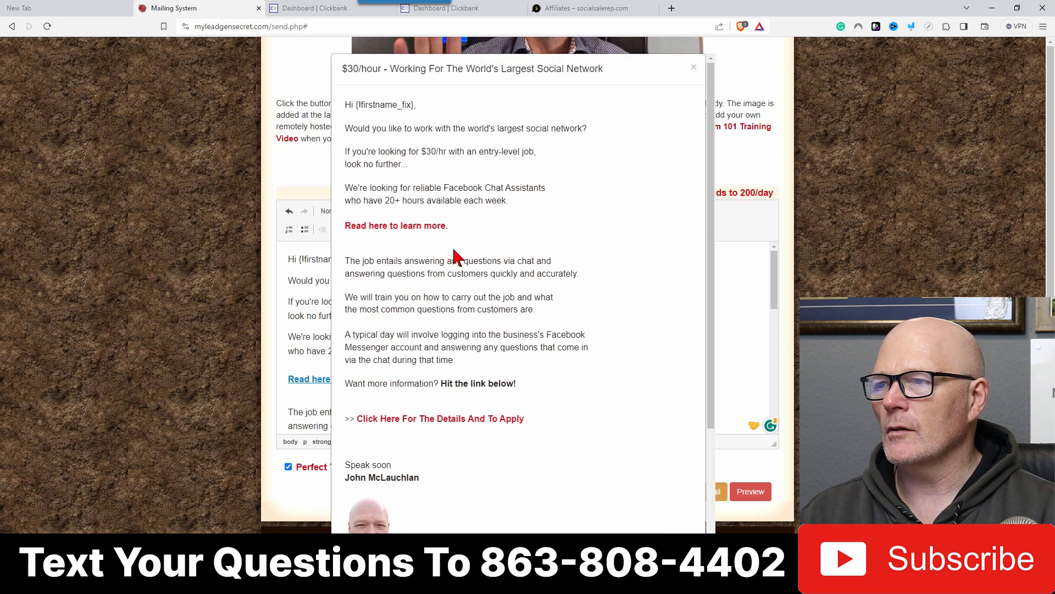
{"action": "scroll", "coordinate": [594, 349], "scroll_direction": "down", "scroll_amount": 3}
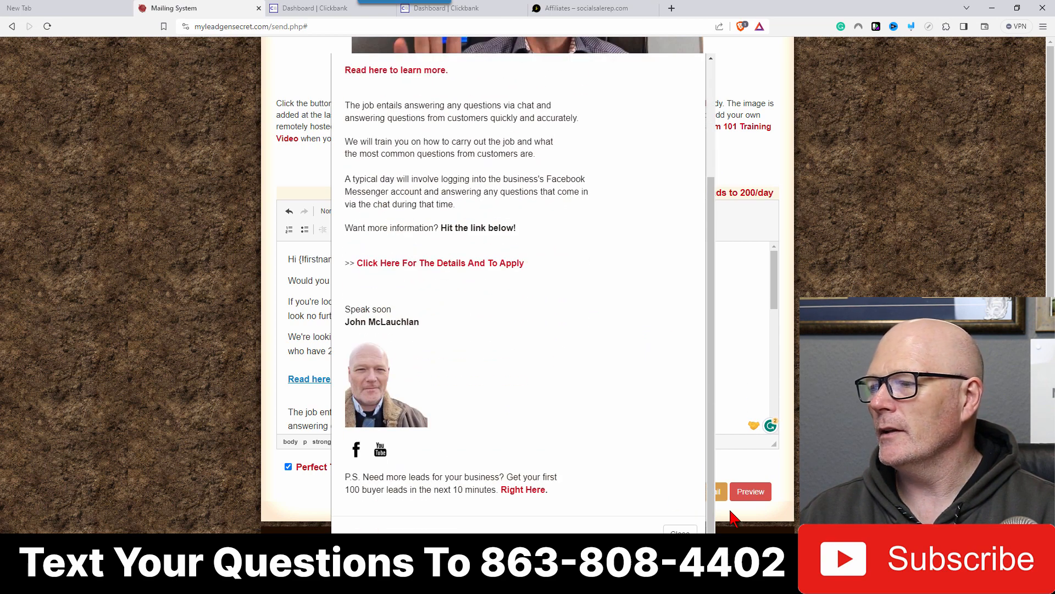
{"action": "left_click", "coordinate": [742, 467]}
Send the email so it is queued for the selected leads.
{"action": "left_click", "coordinate": [694, 493]}
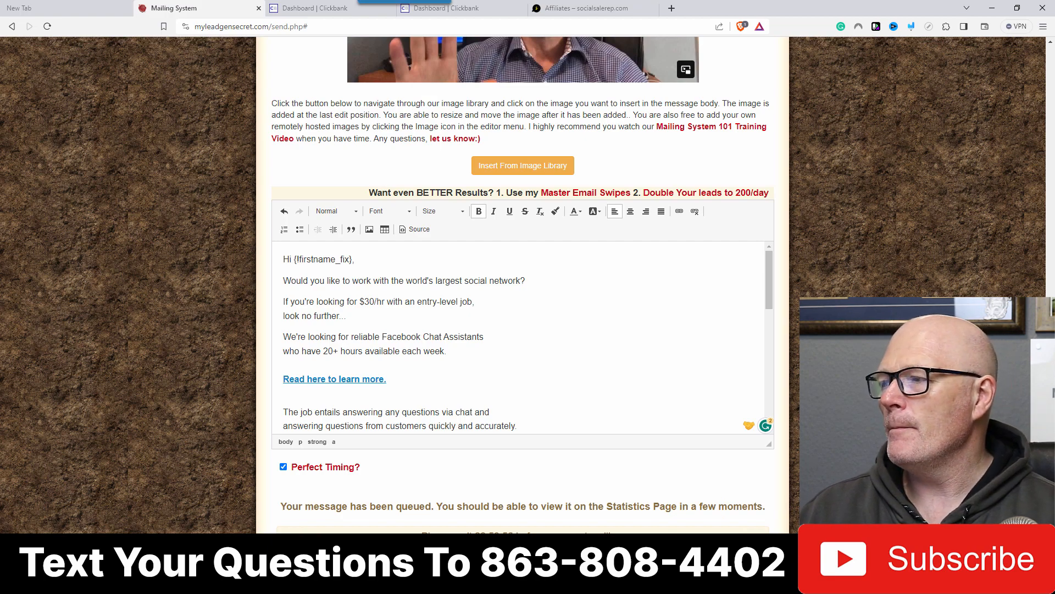
{"action": "scroll", "coordinate": [523, 286], "scroll_direction": "up", "scroll_amount": 15}
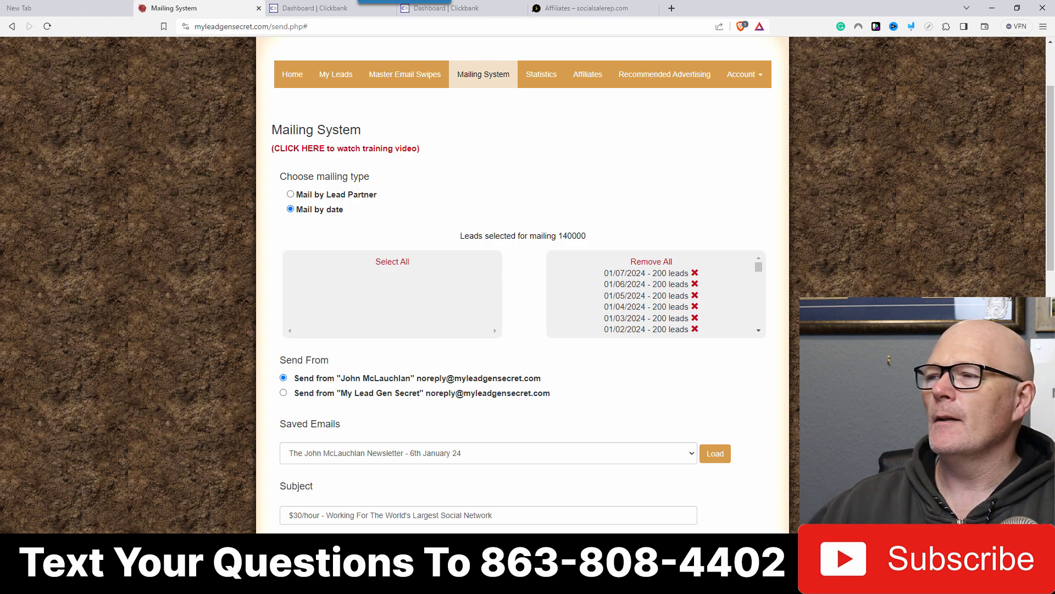
{"action": "scroll", "coordinate": [784, 270], "scroll_direction": "up", "scroll_amount": 2}
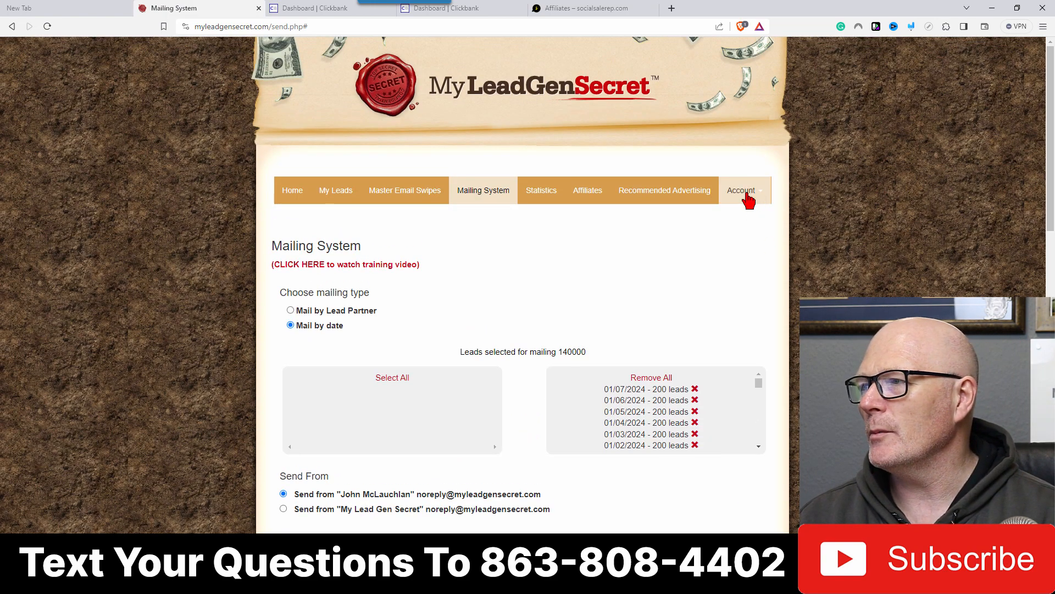
Log out and sign back in with another saved member account.
{"action": "left_click", "coordinate": [748, 199]}
{"action": "left_click", "coordinate": [765, 248]}
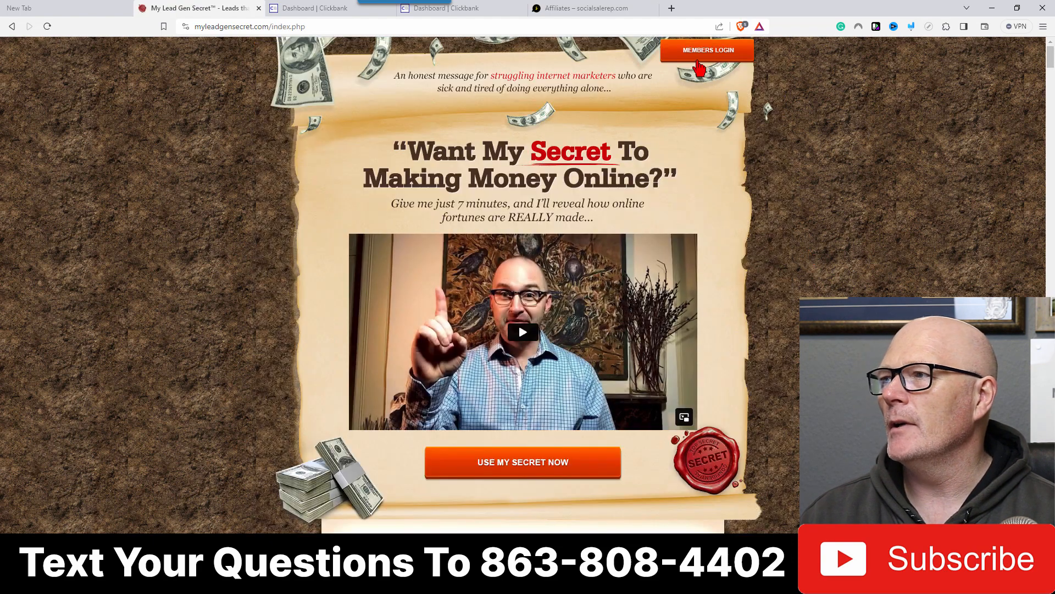
{"action": "left_click", "coordinate": [699, 67]}
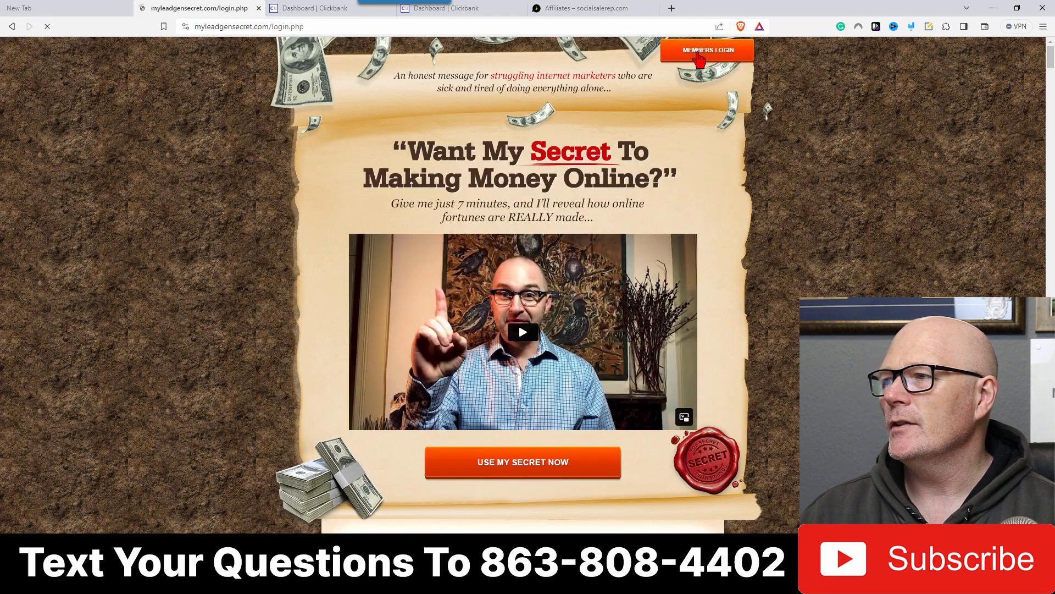
{"action": "left_click", "coordinate": [499, 272]}
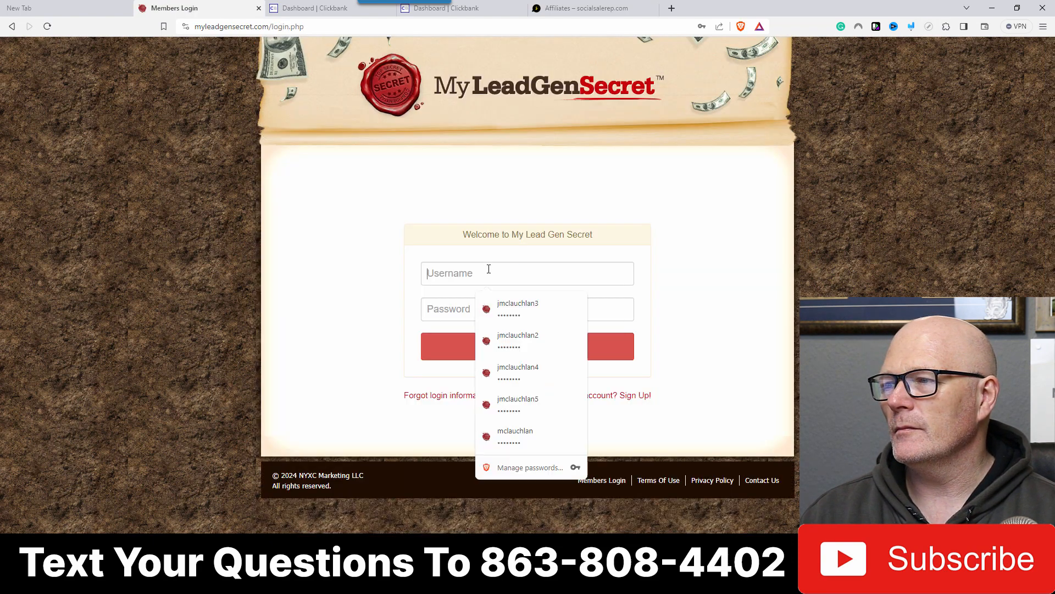
{"action": "left_click", "coordinate": [514, 368]}
{"action": "left_click", "coordinate": [525, 360]}
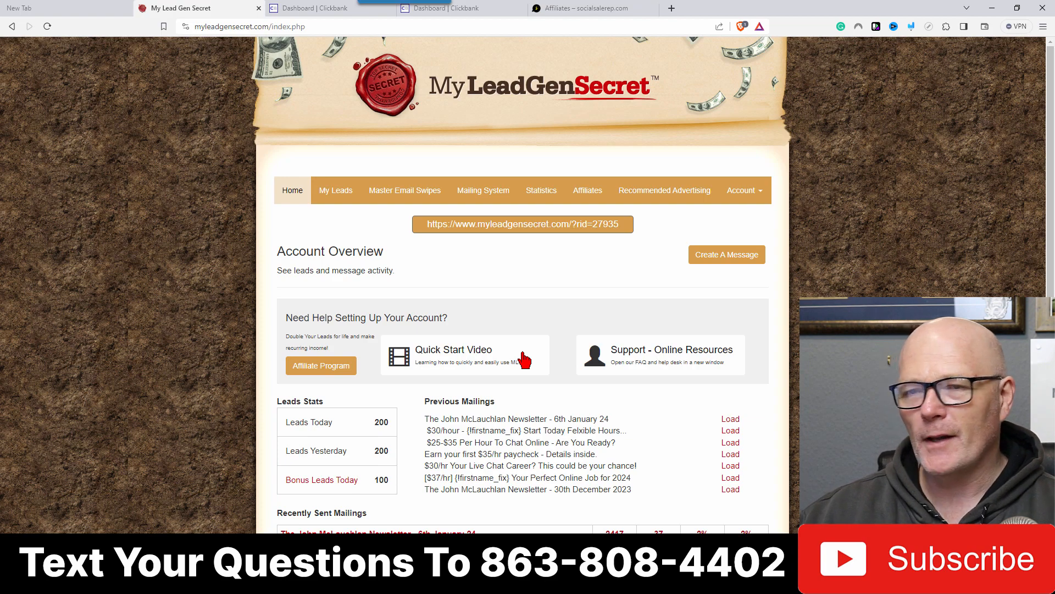
{"action": "scroll", "coordinate": [406, 301], "scroll_direction": "down", "scroll_amount": 5}
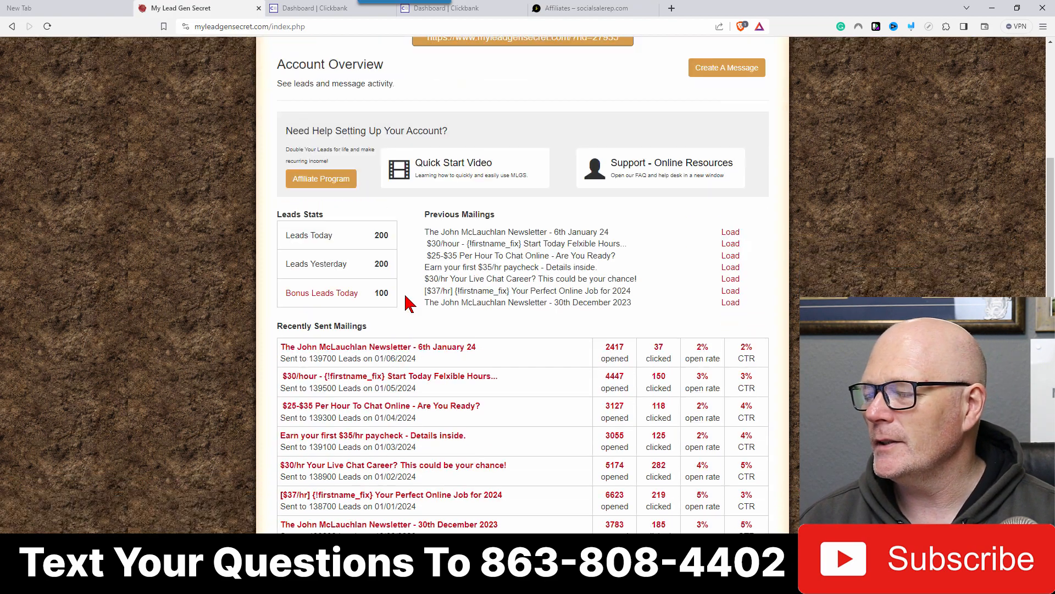
{"action": "scroll", "coordinate": [406, 301], "scroll_direction": "up", "scroll_amount": 5}
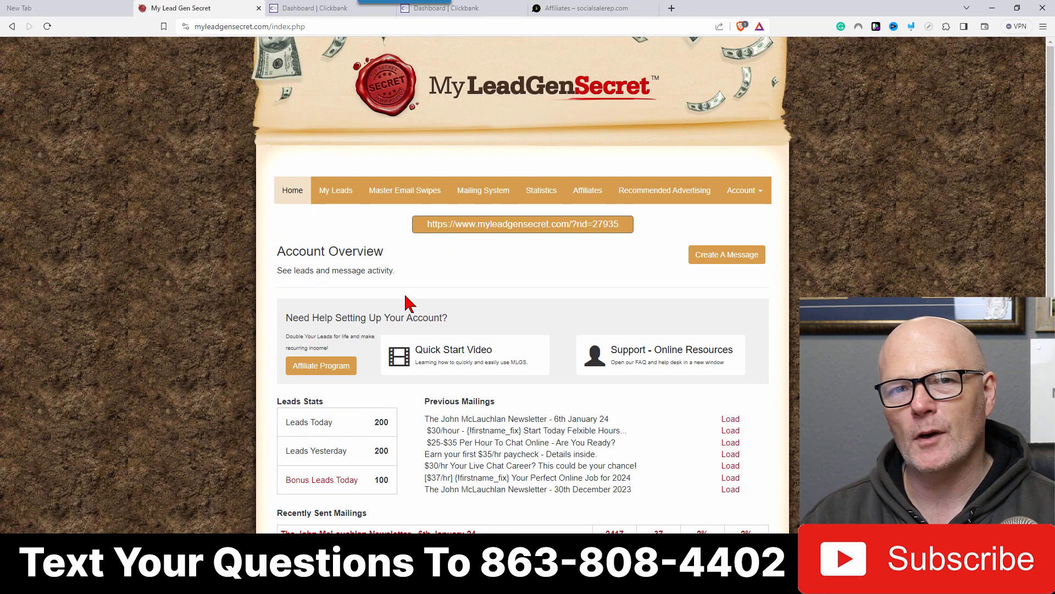
Go to this account's Mailing System page with the daily 200-lead batches.
{"action": "left_click", "coordinate": [749, 199]}
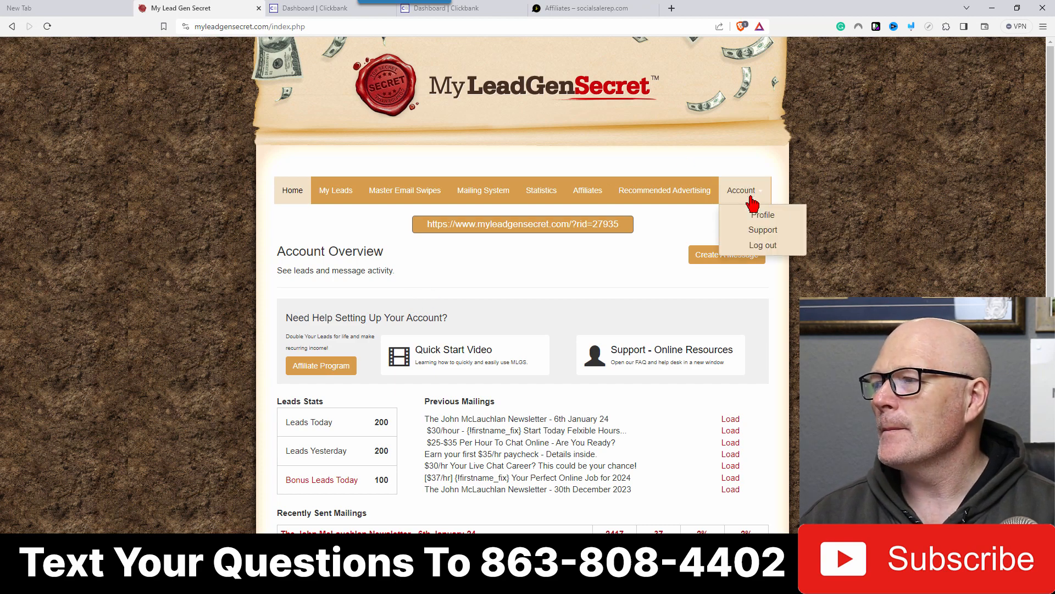
{"action": "left_click", "coordinate": [475, 197]}
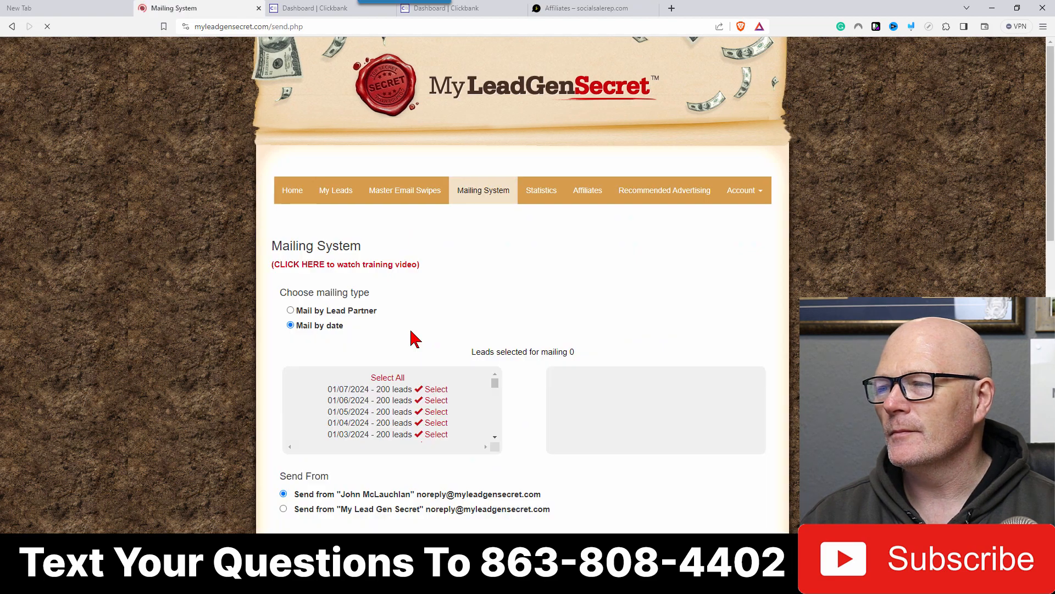
{"action": "scroll", "coordinate": [411, 324], "scroll_direction": "down", "scroll_amount": 1}
Select all lead dates and paste the chat-job subject line, removing the stray markup after it.
{"action": "left_click", "coordinate": [388, 323]}
{"action": "scroll", "coordinate": [393, 352], "scroll_direction": "down", "scroll_amount": 2}
{"action": "scroll", "coordinate": [397, 378], "scroll_direction": "down", "scroll_amount": 4}
{"action": "left_click", "coordinate": [283, 246]}
{"action": "right_click", "coordinate": [283, 248]}
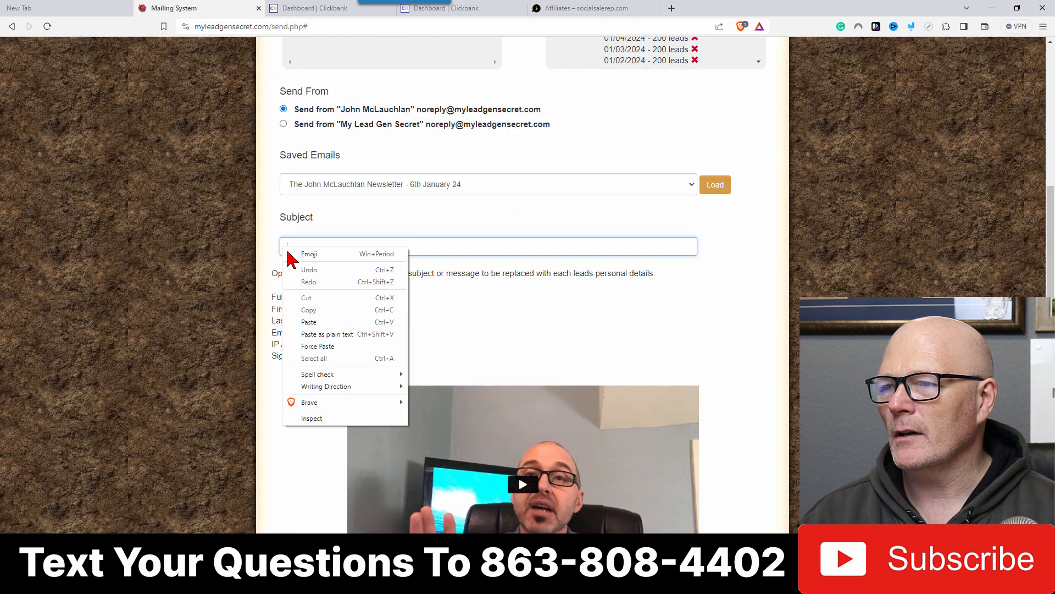
{"action": "left_click", "coordinate": [309, 323]}
{"action": "left_click", "coordinate": [623, 243], "text": "shift"}
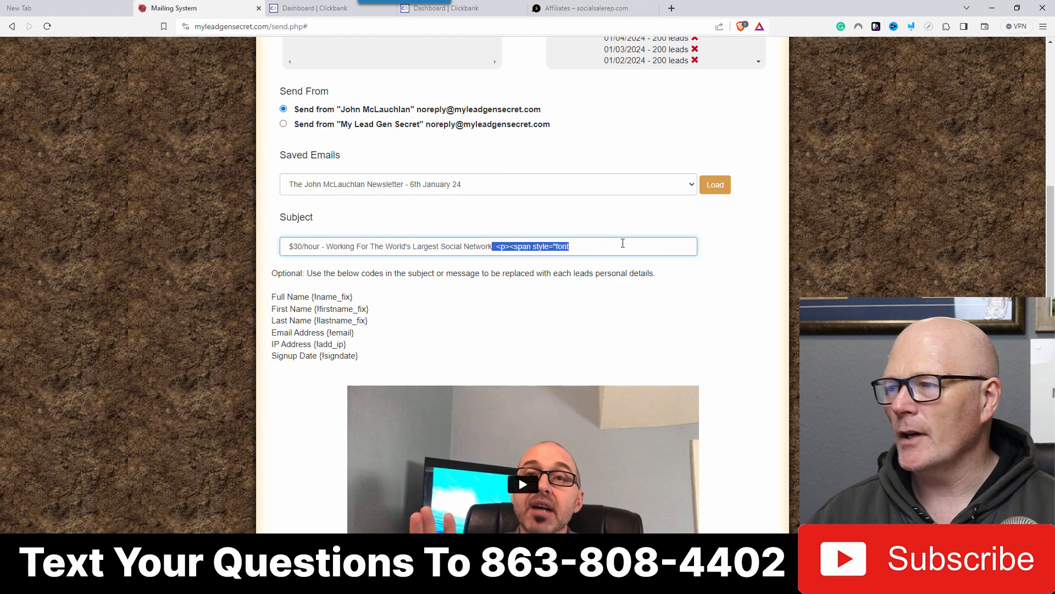
{"action": "key", "text": "BackSpace"}
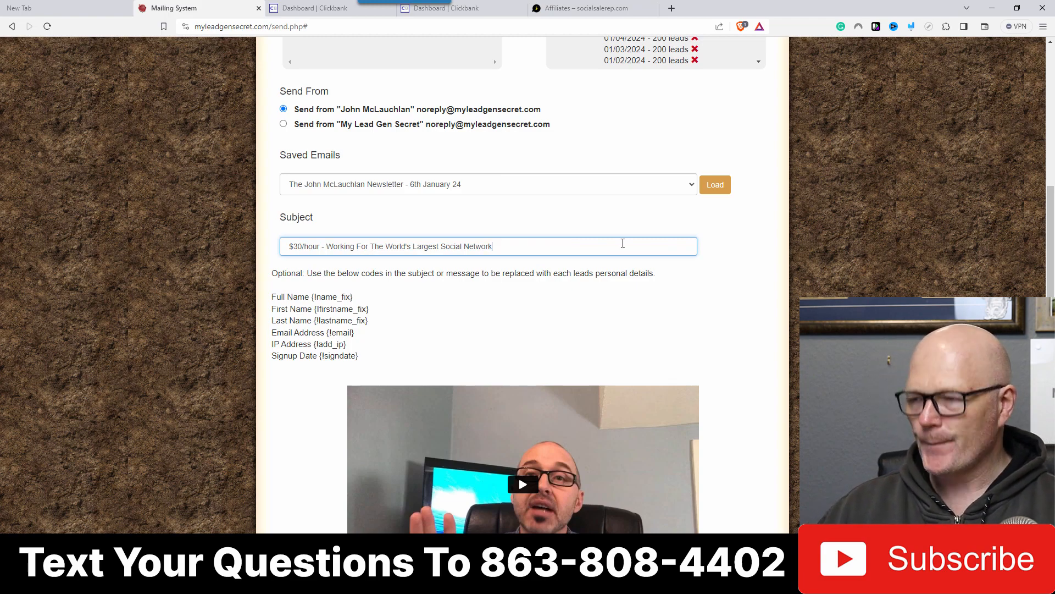
Replace the message HTML with the chat-job swipe and delete the subject line atop the body.
{"action": "scroll", "coordinate": [621, 241], "scroll_direction": "down", "scroll_amount": 9}
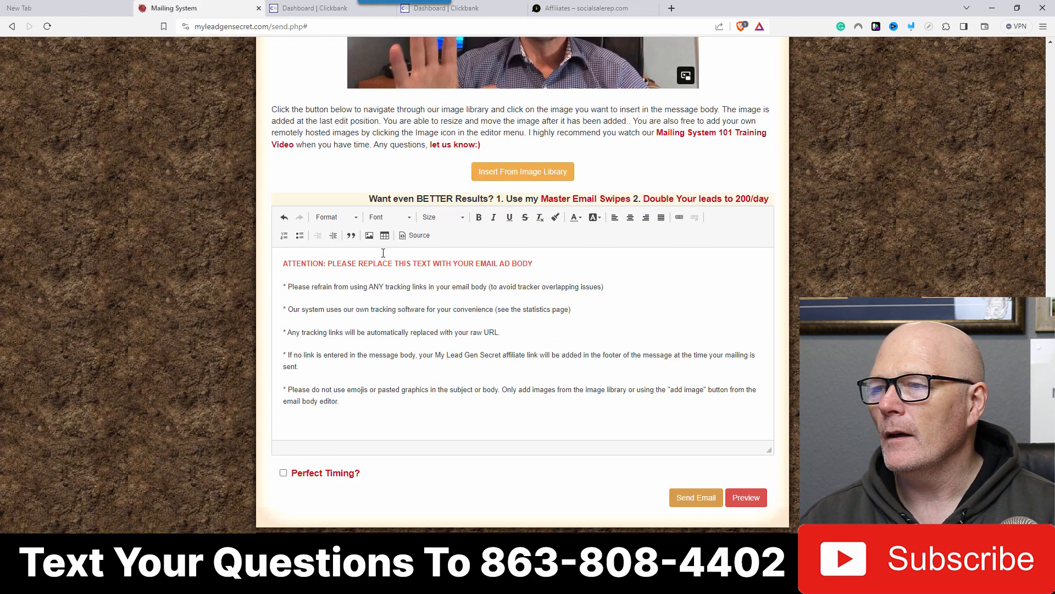
{"action": "left_click", "coordinate": [418, 235]}
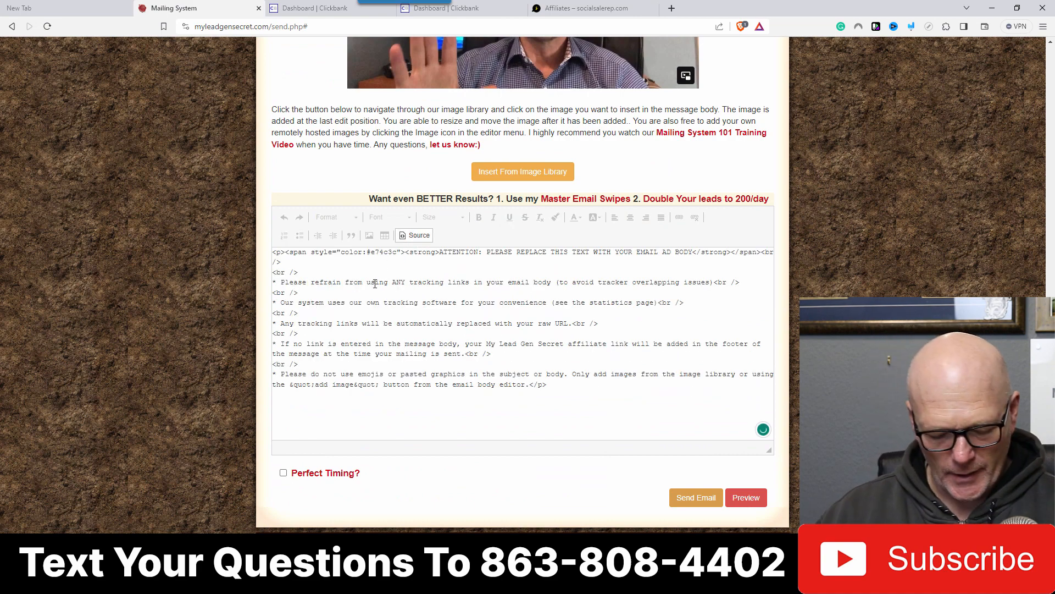
{"action": "key", "text": "ctrl+a"}
{"action": "key", "text": "ctrl+v"}
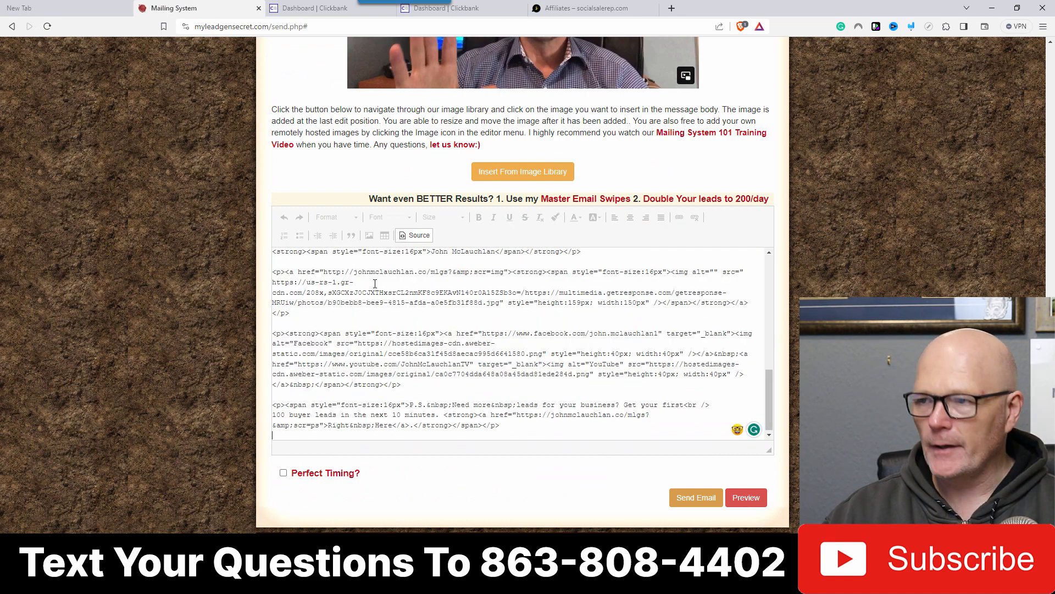
{"action": "left_click", "coordinate": [420, 236]}
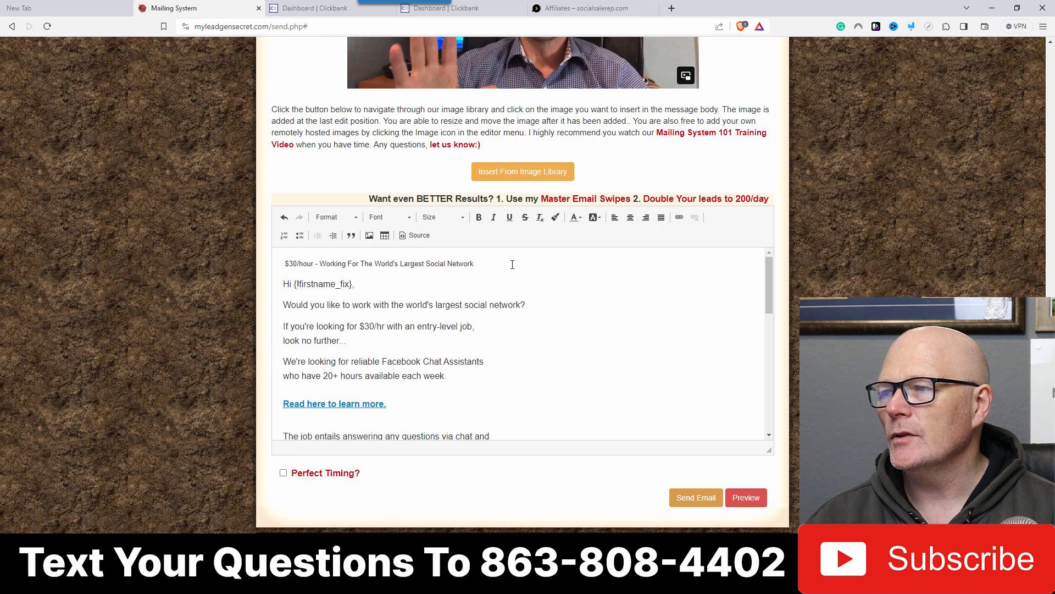
{"action": "left_click_drag", "start_coordinate": [513, 264], "coordinate": [278, 264]}
{"action": "key", "text": "BackSpace"}
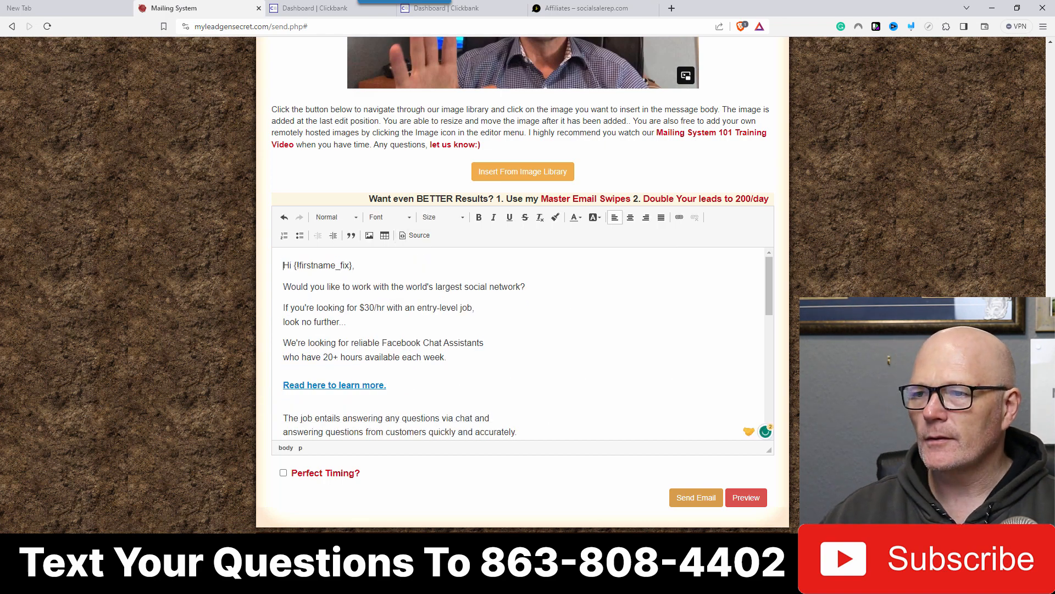
Change the Read here to learn more. link's tracking ID from 1 to 4.
{"action": "scroll", "coordinate": [285, 344], "scroll_direction": "down", "scroll_amount": 1}
{"action": "left_click", "coordinate": [287, 330]}
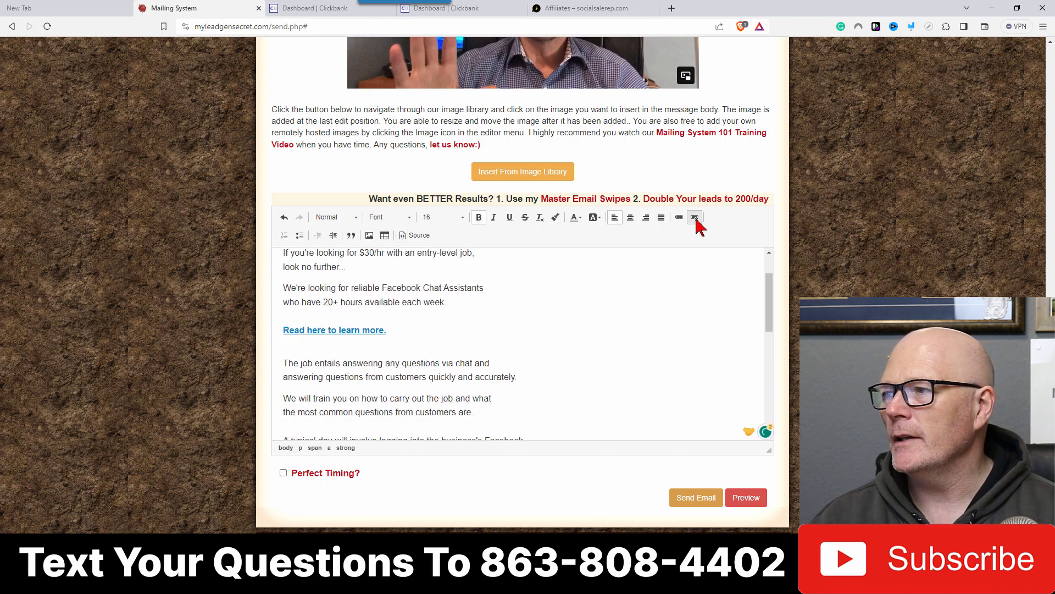
{"action": "left_click", "coordinate": [679, 217]}
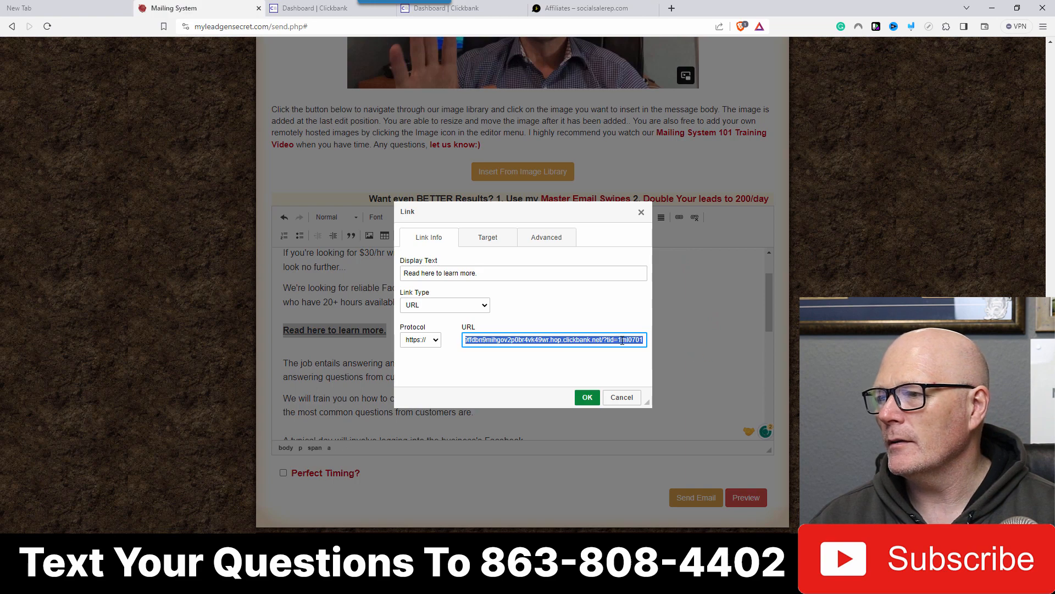
{"action": "left_click", "coordinate": [622, 340]}
{"action": "key", "text": "BackSpace"}
{"action": "type", "text": "4"}
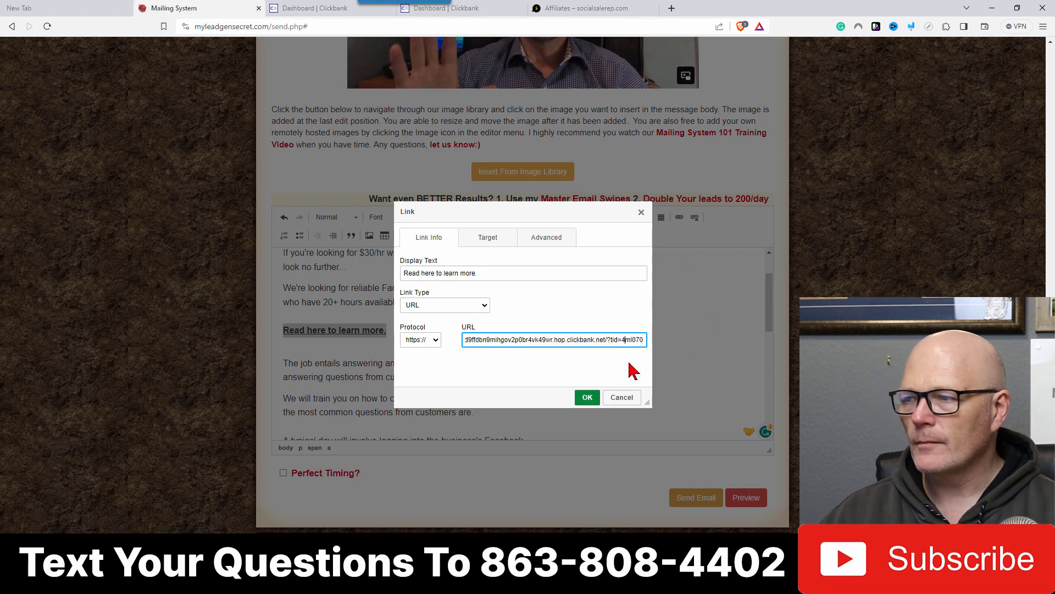
{"action": "left_click", "coordinate": [587, 398]}
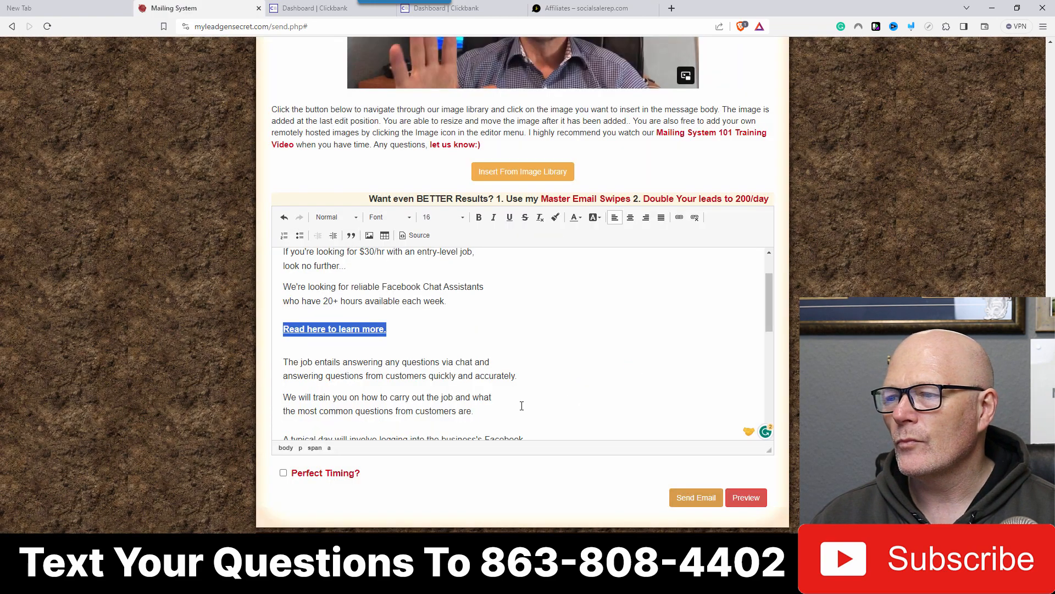
Retag the Click Here For The Details link's tracking ID to 4 and enable Perfect Timing.
{"action": "scroll", "coordinate": [354, 397], "scroll_direction": "down", "scroll_amount": 2}
{"action": "left_click", "coordinate": [372, 413]}
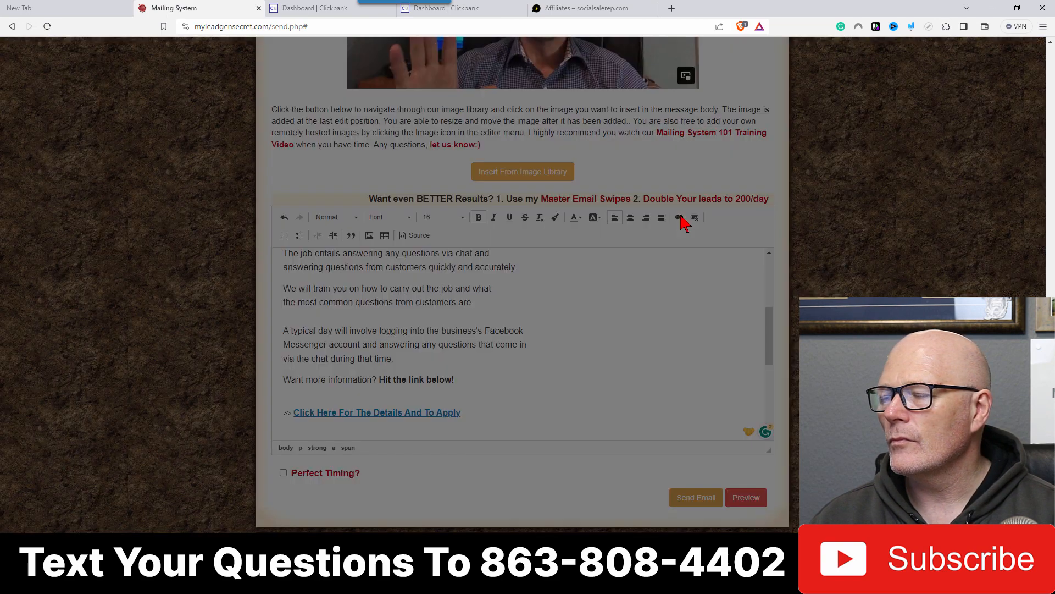
{"action": "left_click", "coordinate": [679, 217]}
{"action": "left_click", "coordinate": [621, 338]}
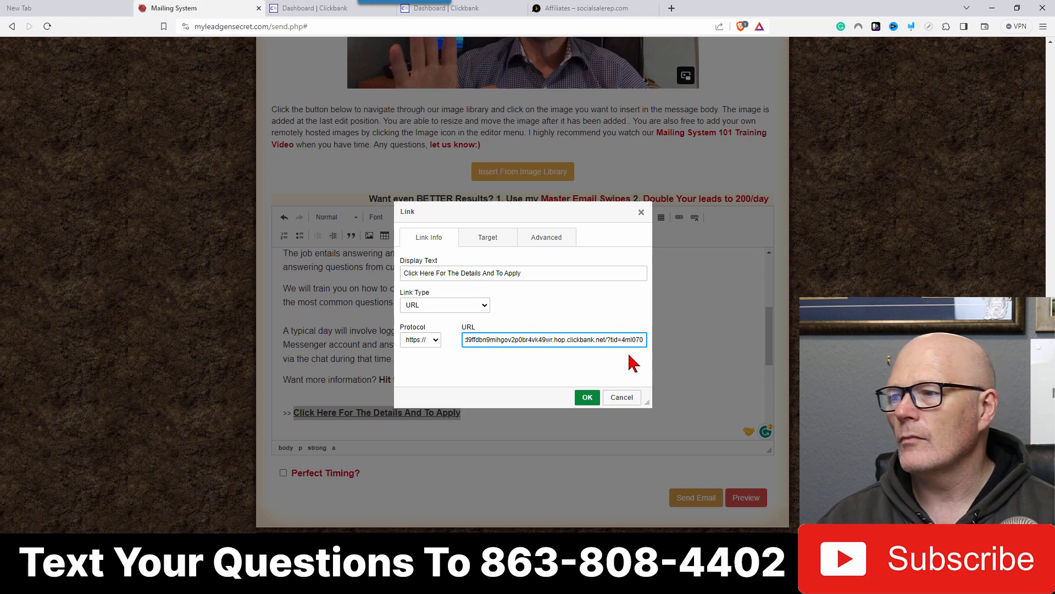
{"action": "left_click", "coordinate": [586, 396]}
{"action": "scroll", "coordinate": [581, 379], "scroll_direction": "down", "scroll_amount": 5}
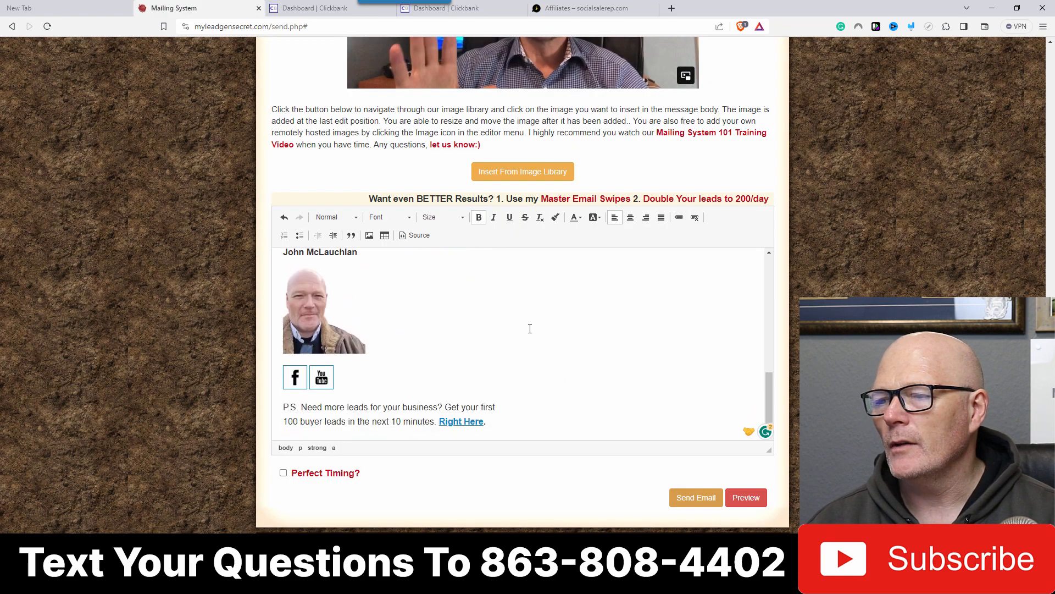
{"action": "left_click", "coordinate": [283, 467]}
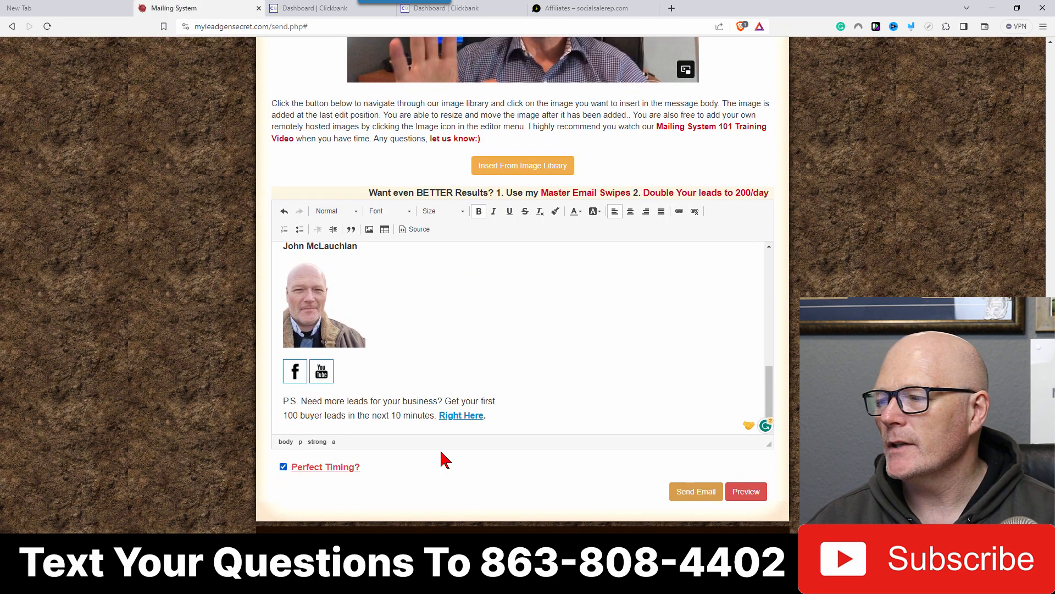
{"action": "left_click", "coordinate": [747, 491]}
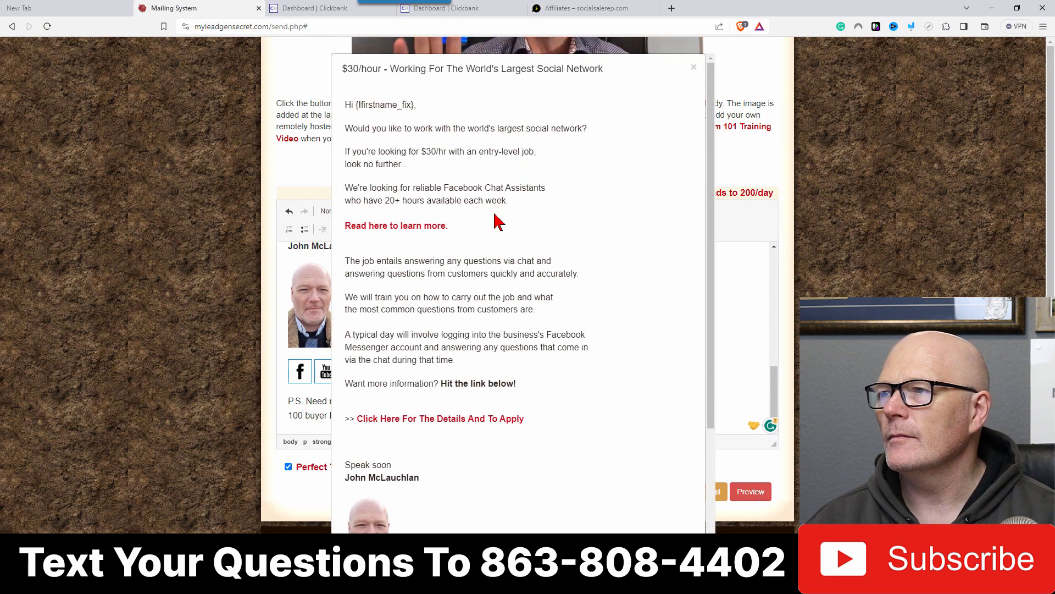
{"action": "scroll", "coordinate": [498, 222], "scroll_direction": "down", "scroll_amount": 3}
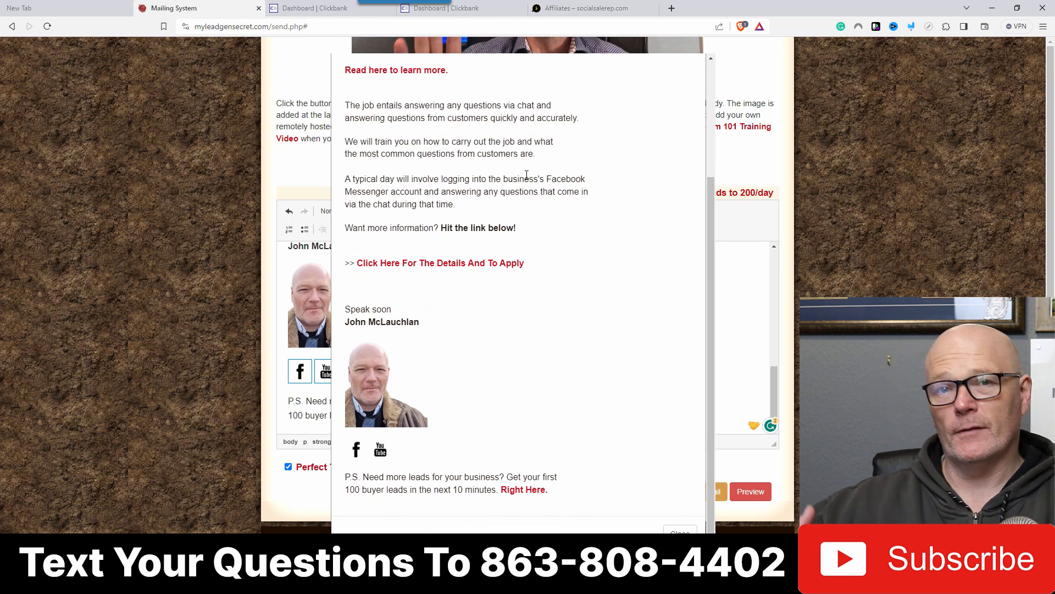
{"action": "scroll", "coordinate": [431, 174], "scroll_direction": "up", "scroll_amount": 1}
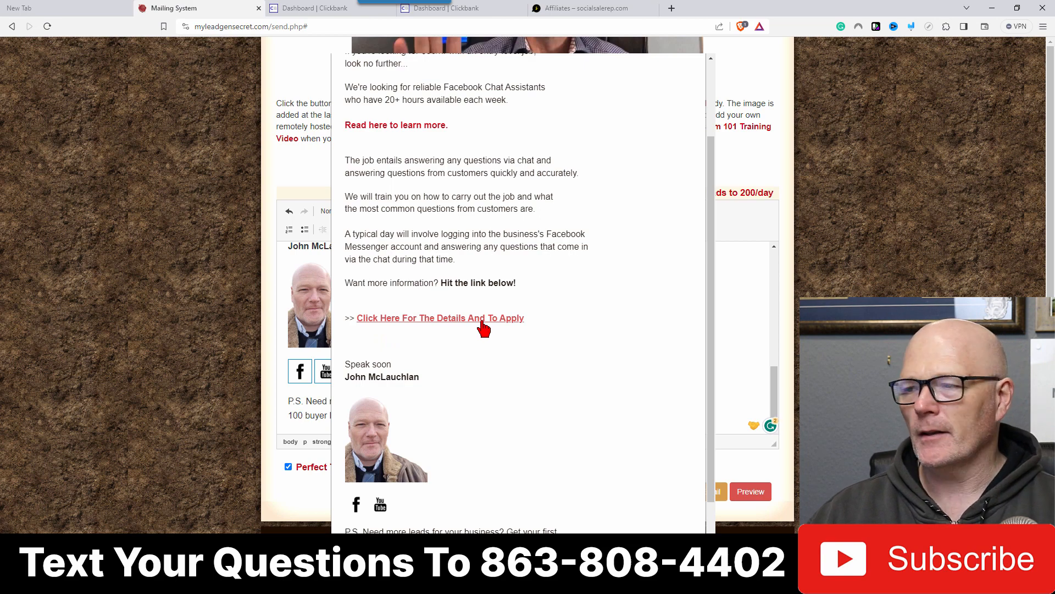
{"action": "scroll", "coordinate": [484, 328], "scroll_direction": "down", "scroll_amount": 1}
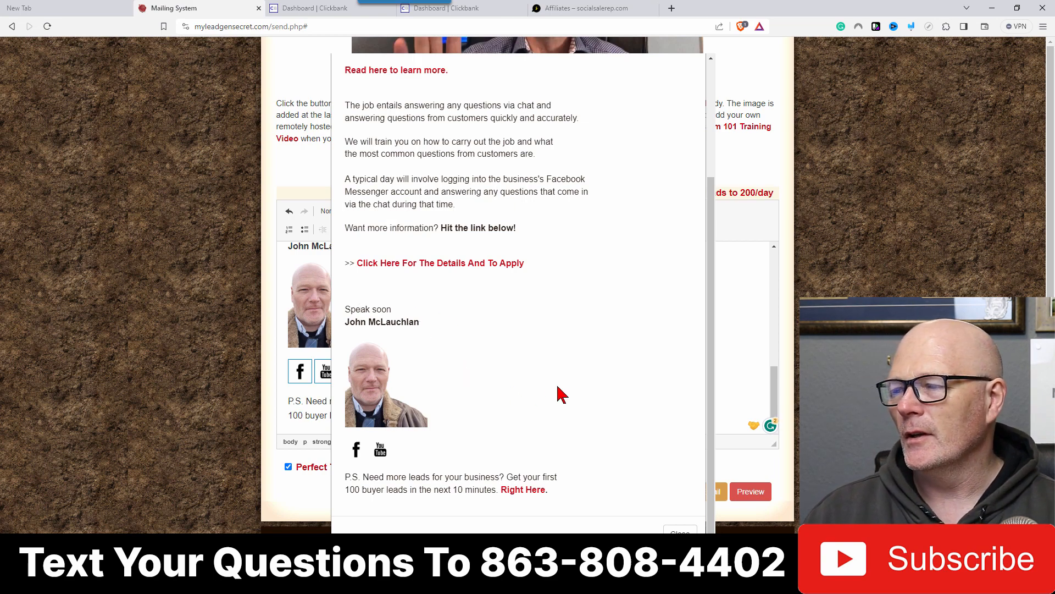
{"action": "scroll", "coordinate": [402, 372], "scroll_direction": "down", "scroll_amount": 1}
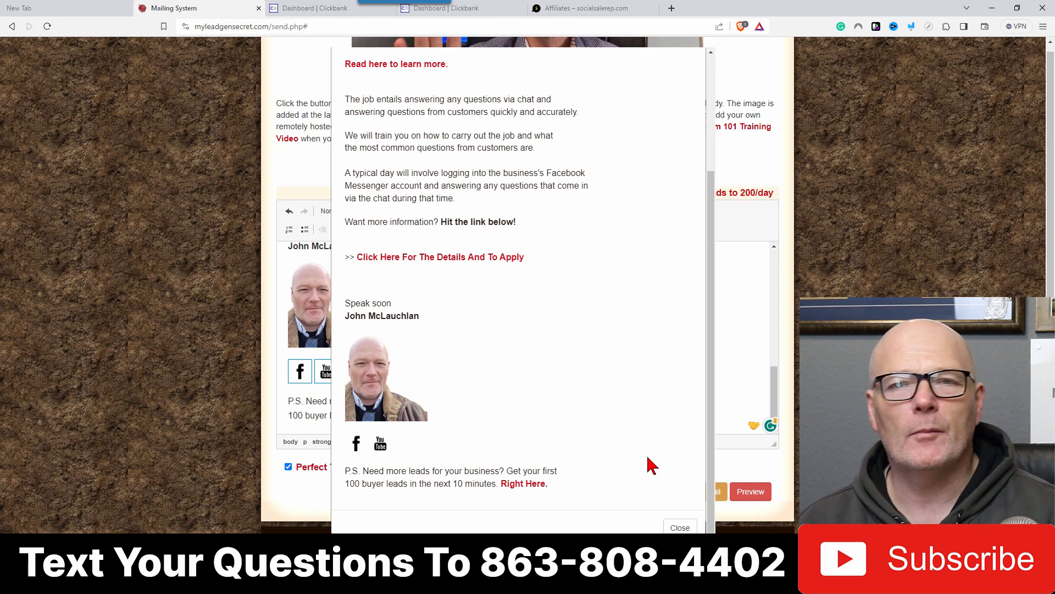
{"action": "left_click", "coordinate": [741, 461]}
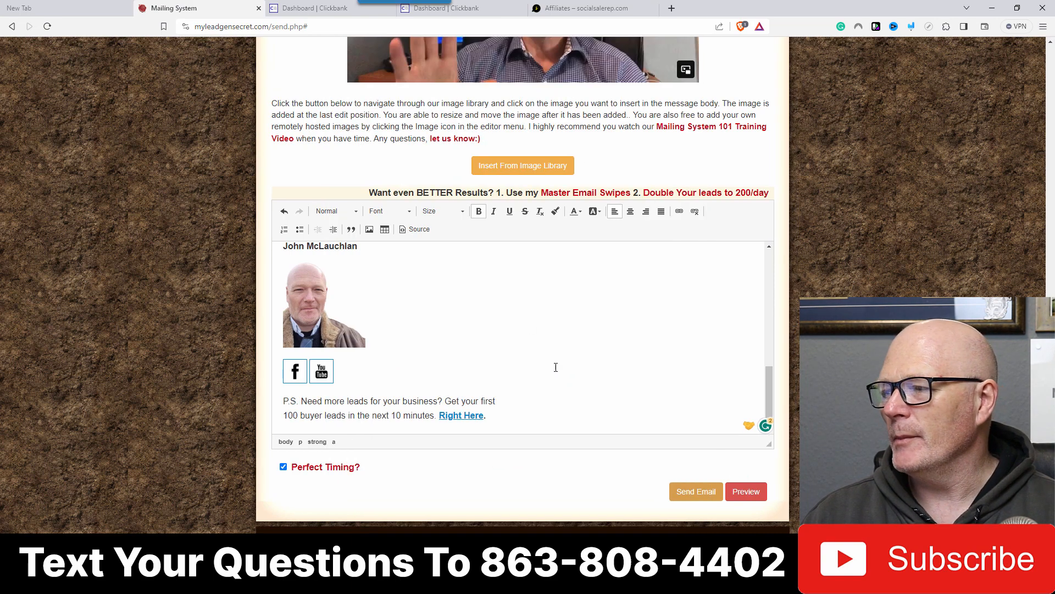
Send the chat-job email to the queue, log out via Account, and go to Members Login.
{"action": "left_click", "coordinate": [694, 491]}
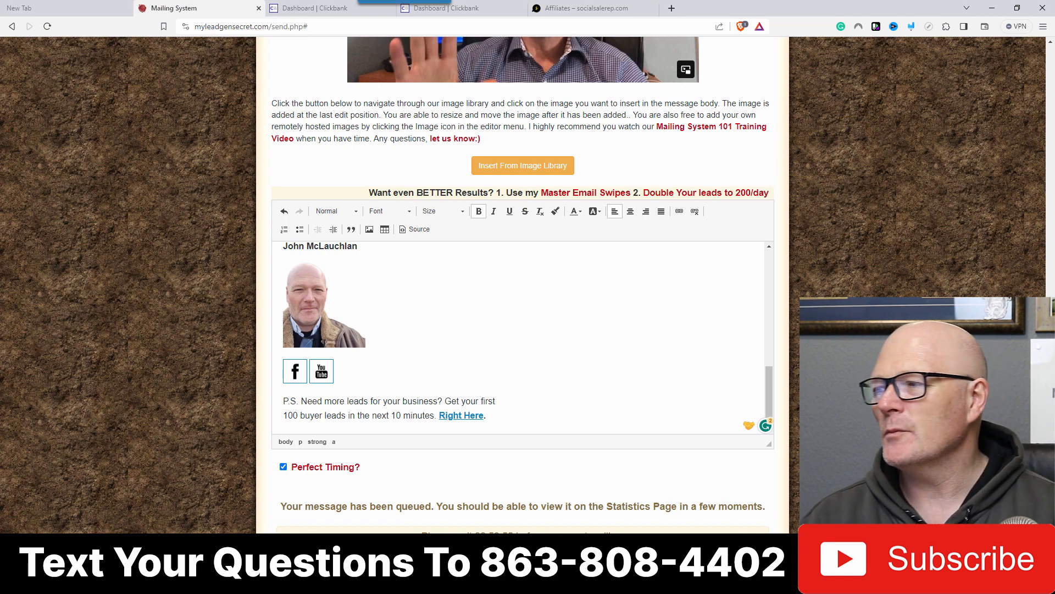
{"action": "scroll", "coordinate": [864, 292], "scroll_direction": "up", "scroll_amount": 15}
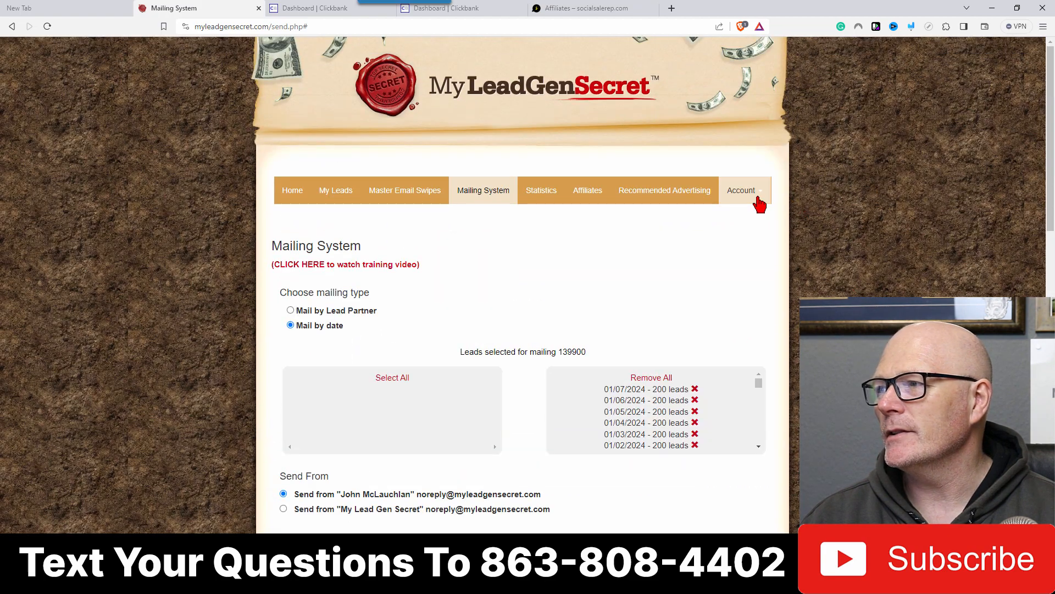
{"action": "left_click", "coordinate": [759, 201]}
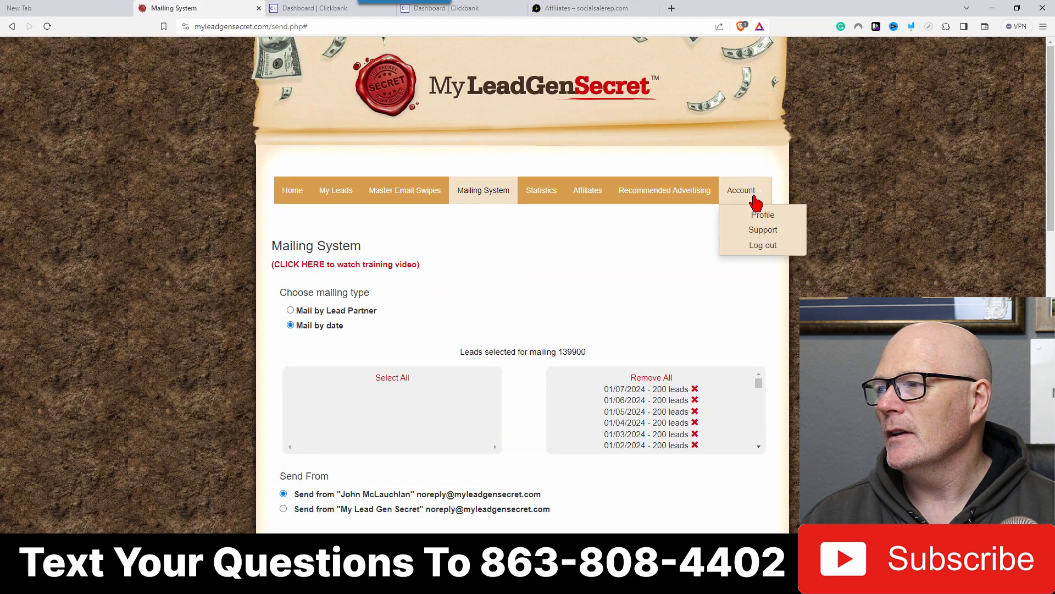
{"action": "left_click", "coordinate": [762, 243]}
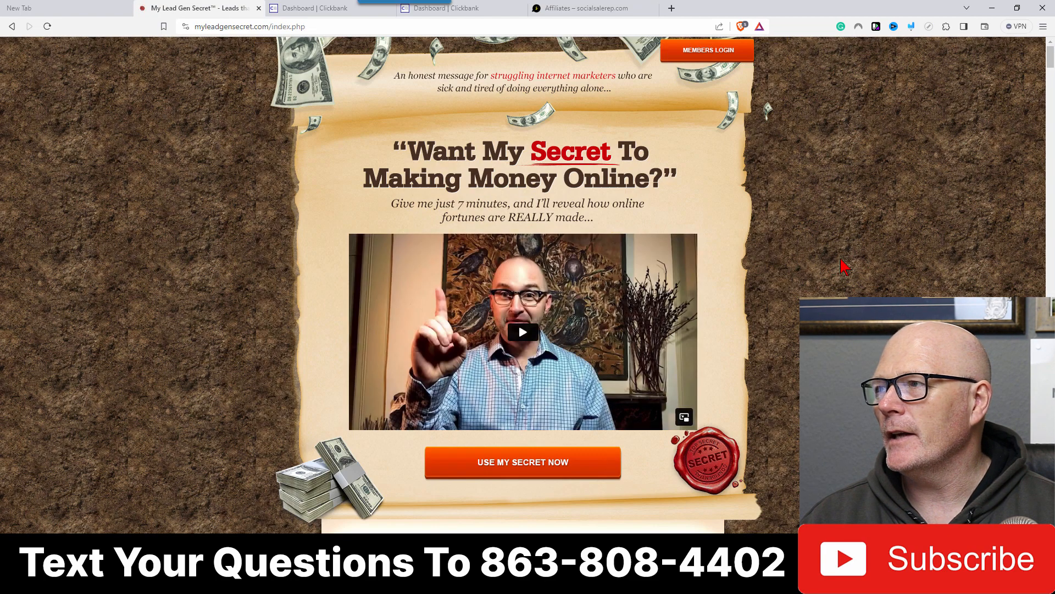
{"action": "left_click", "coordinate": [691, 57]}
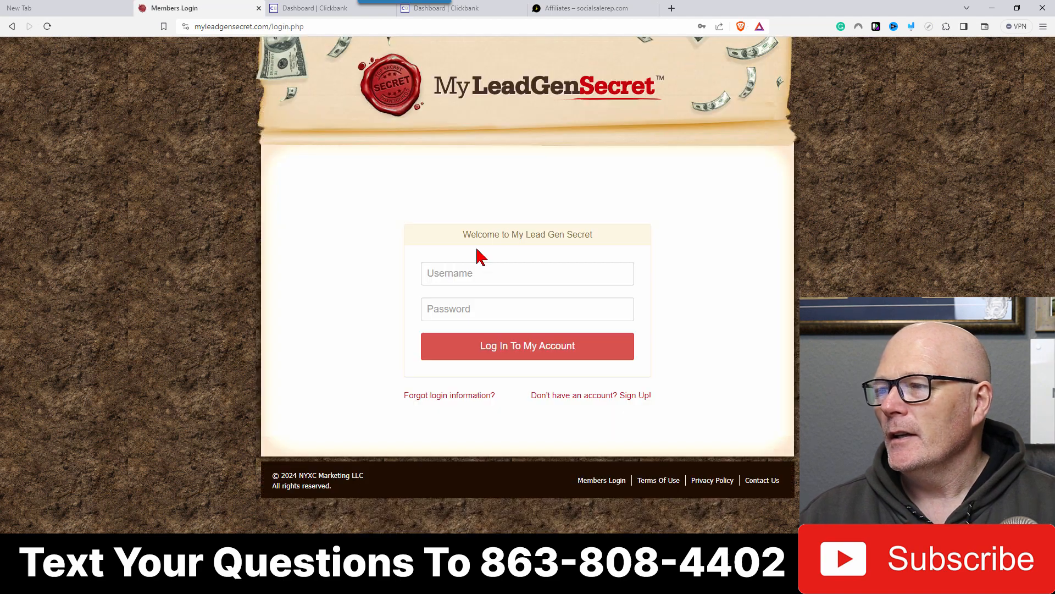
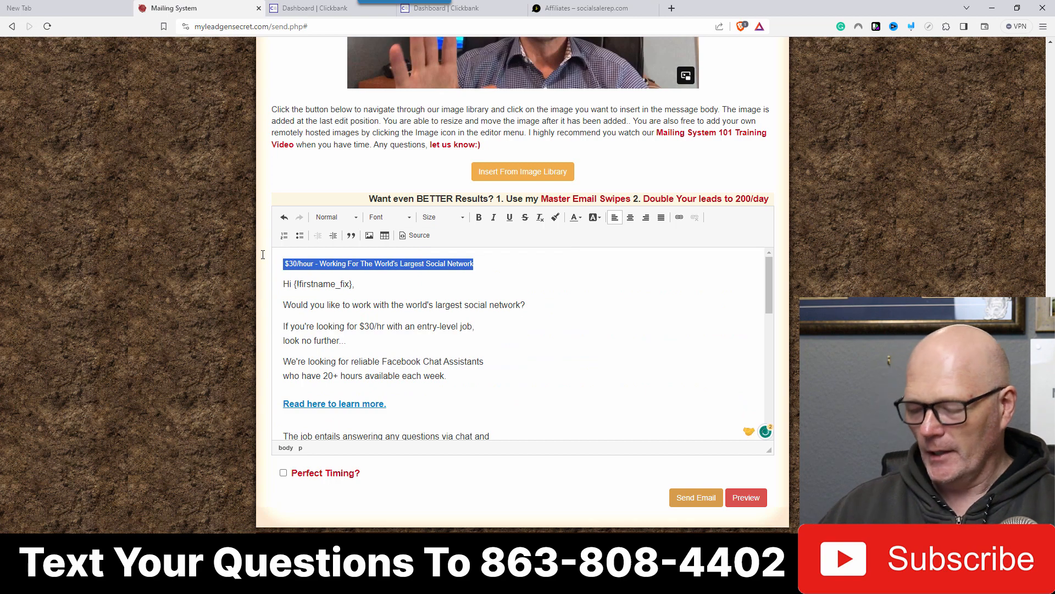
Delete the title line and change the Read here to learn more. link's tracking ID from 1 to 5.
{"action": "key", "text": "BackSpace"}
{"action": "scroll", "coordinate": [507, 327], "scroll_direction": "down", "scroll_amount": 1}
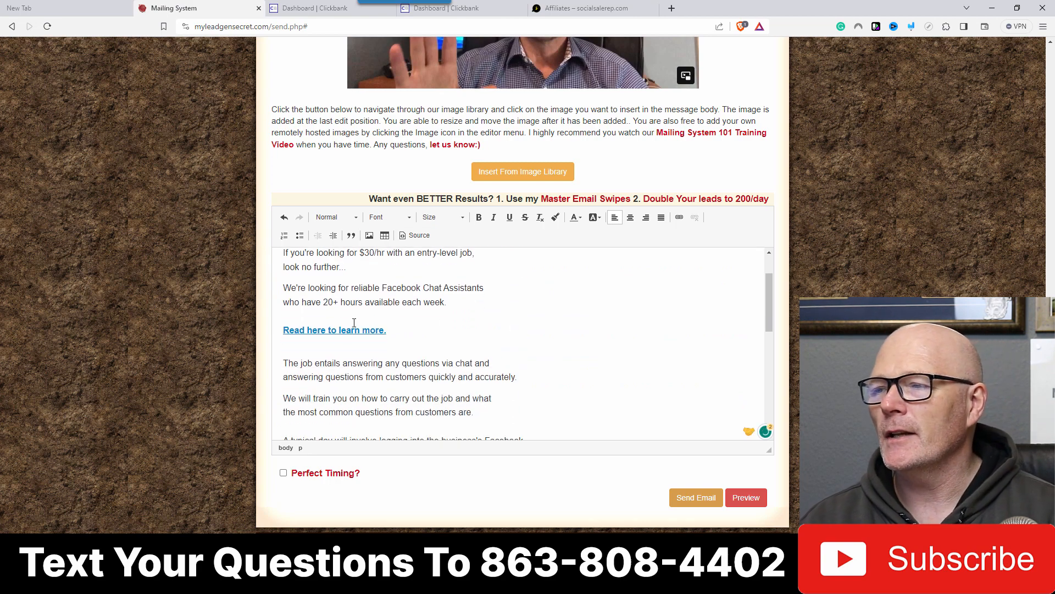
{"action": "left_click", "coordinate": [353, 330]}
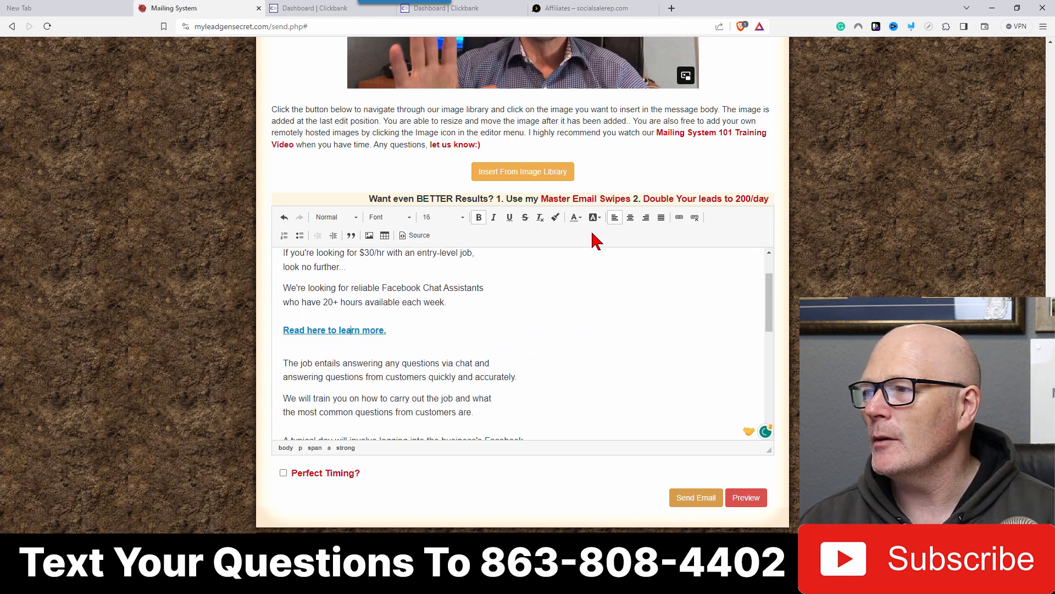
{"action": "left_click", "coordinate": [680, 217]}
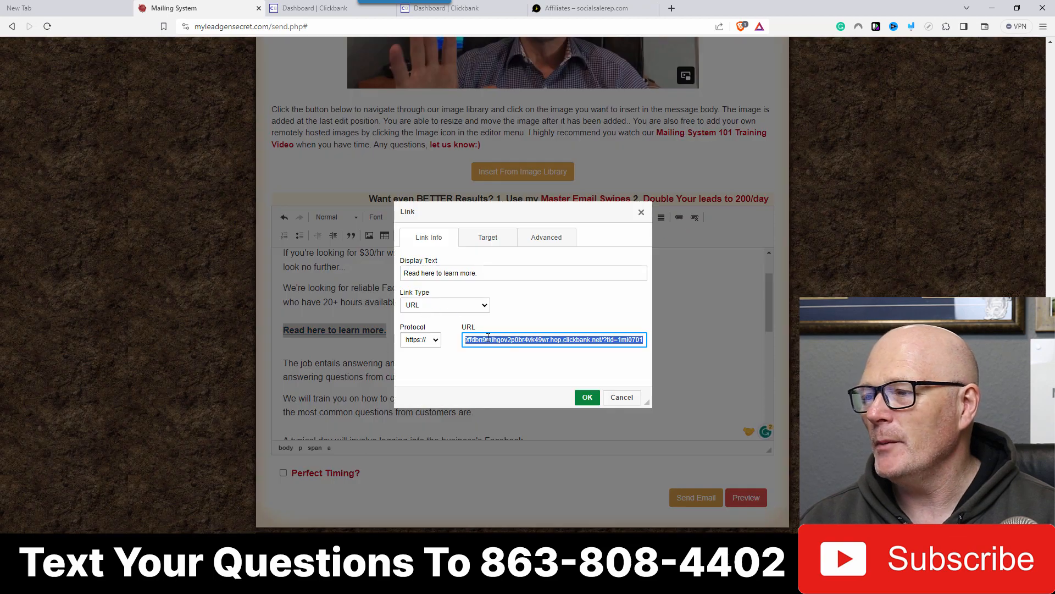
{"action": "left_click", "coordinate": [621, 337]}
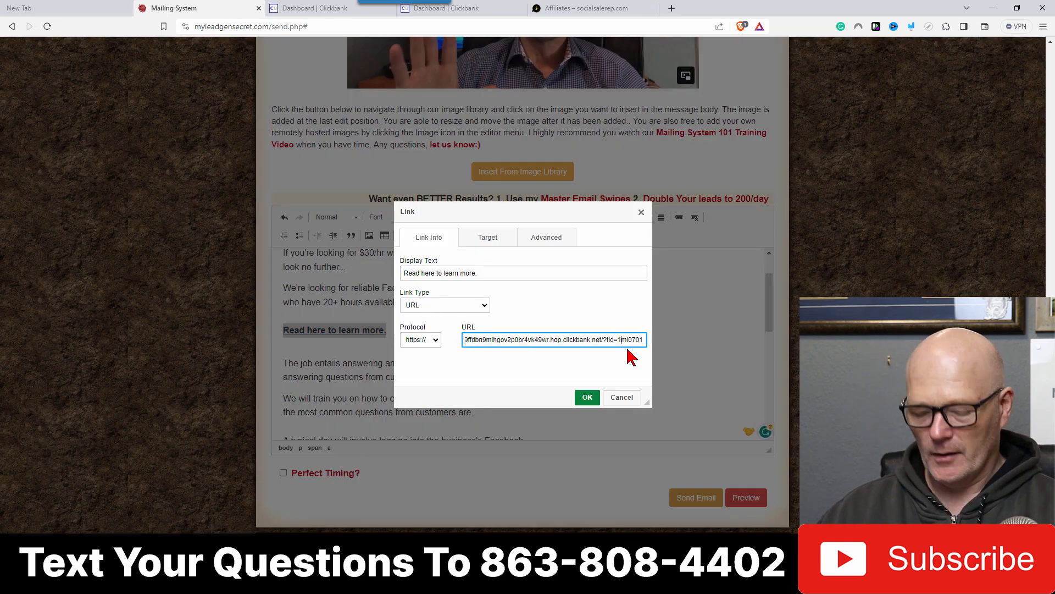
{"action": "key", "text": "BackSpace"}
{"action": "type", "text": "5"}
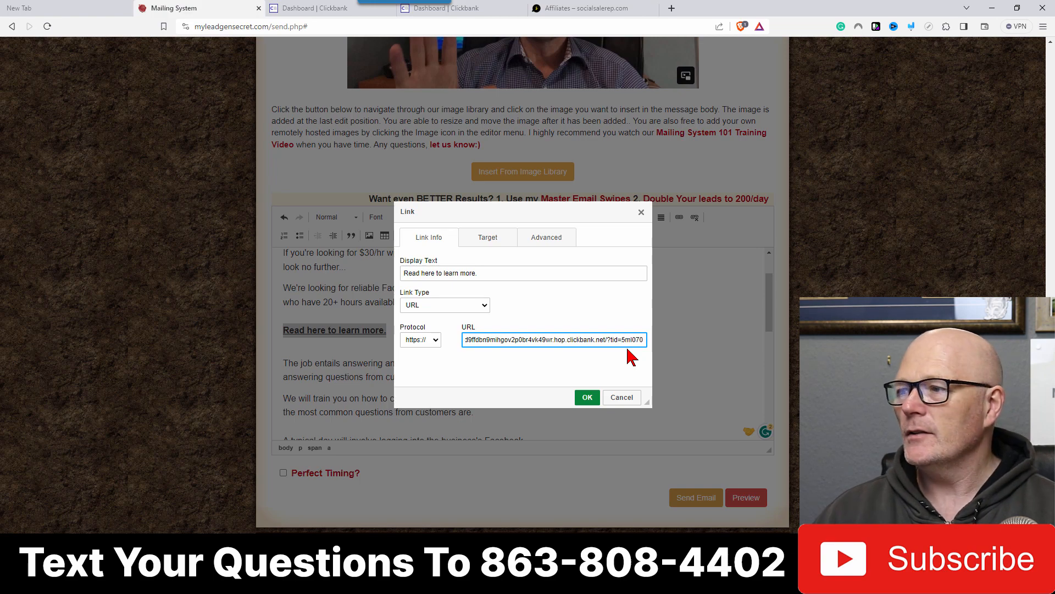
{"action": "left_click", "coordinate": [585, 396]}
Change the Click Here For The Details link's tracking ID from 1 to 5.
{"action": "scroll", "coordinate": [553, 329], "scroll_direction": "down", "scroll_amount": 5}
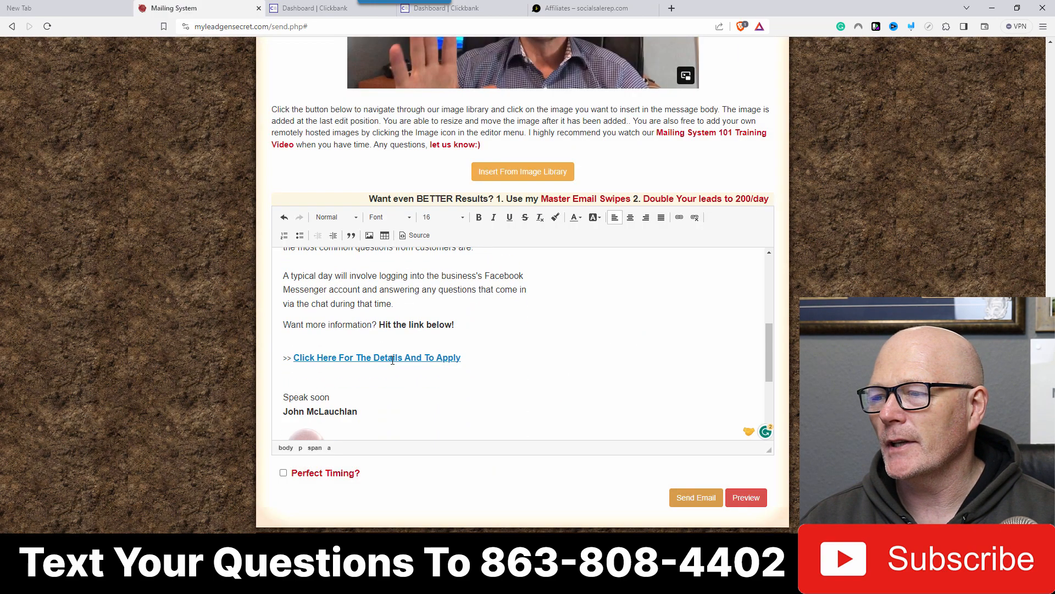
{"action": "left_click", "coordinate": [393, 360]}
{"action": "left_click", "coordinate": [680, 217]}
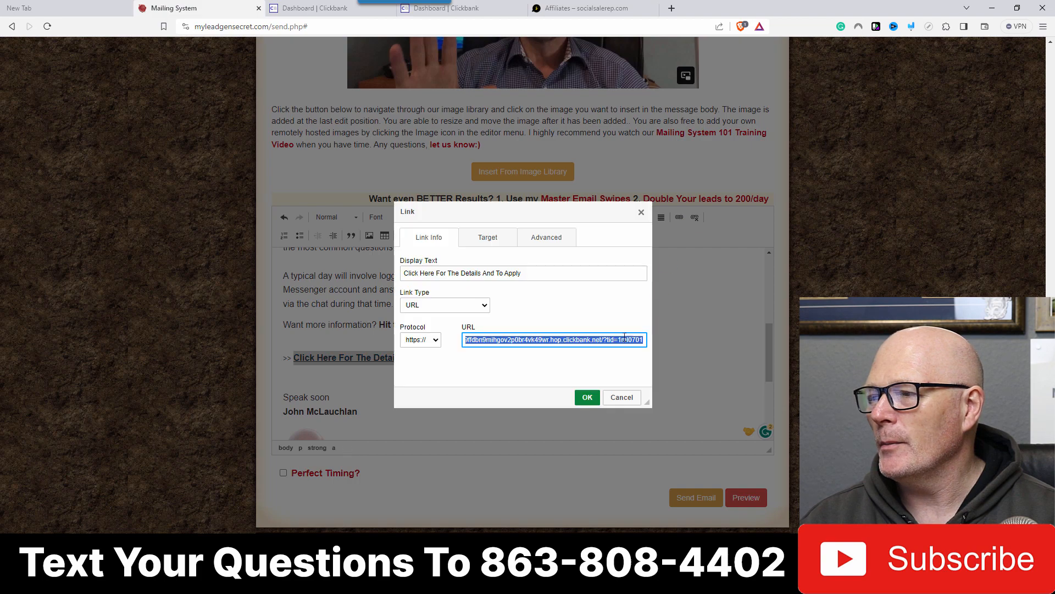
{"action": "left_click", "coordinate": [620, 339]}
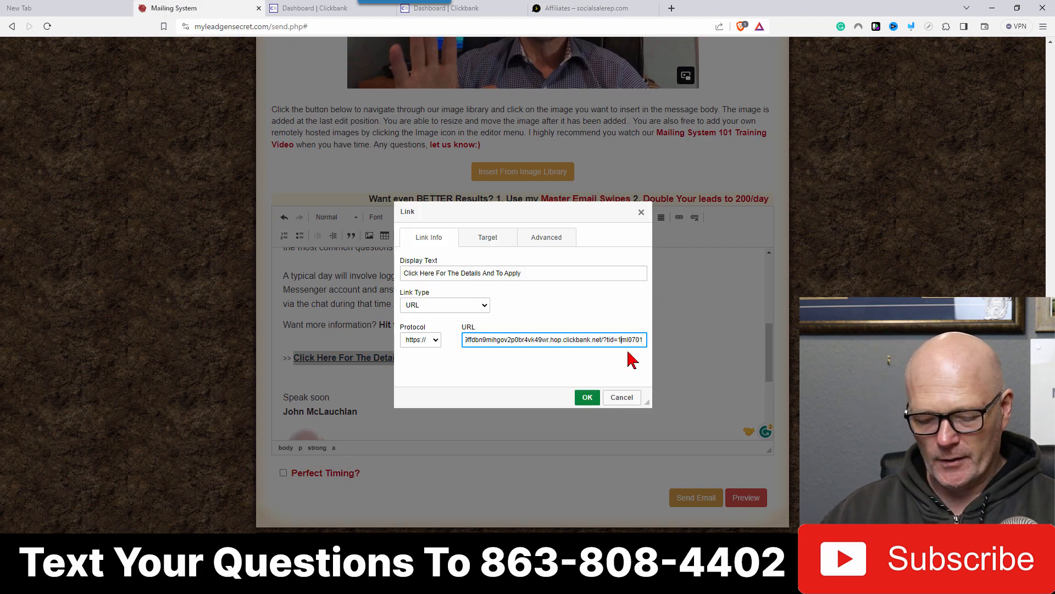
{"action": "key", "text": "BackSpace"}
{"action": "type", "text": "5"}
{"action": "left_click", "coordinate": [578, 396]}
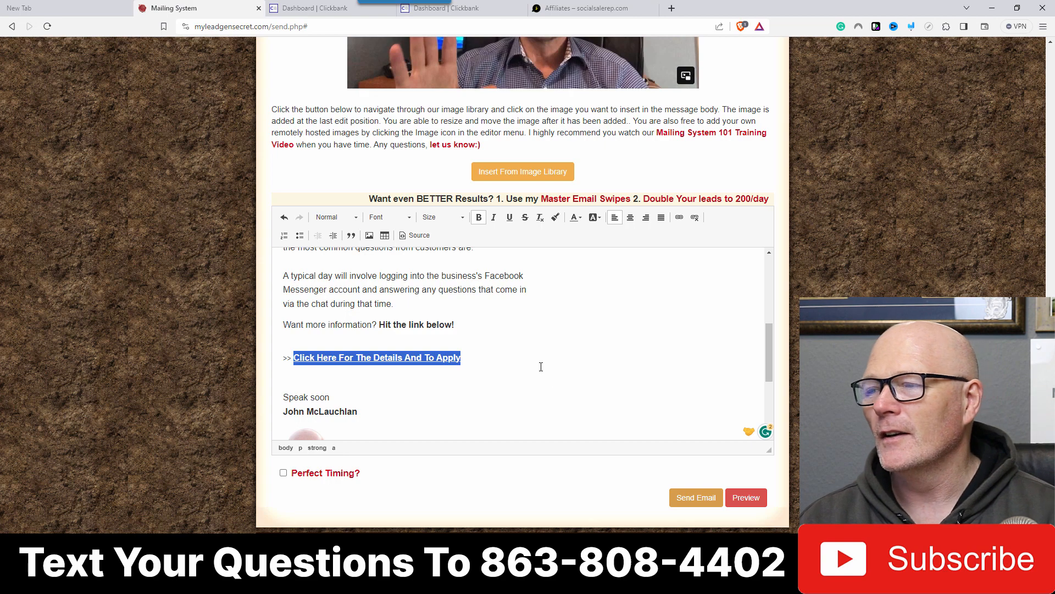
Enable the Perfect Timing? option for the job email.
{"action": "left_click", "coordinate": [546, 366]}
{"action": "scroll", "coordinate": [536, 349], "scroll_direction": "down", "scroll_amount": 3}
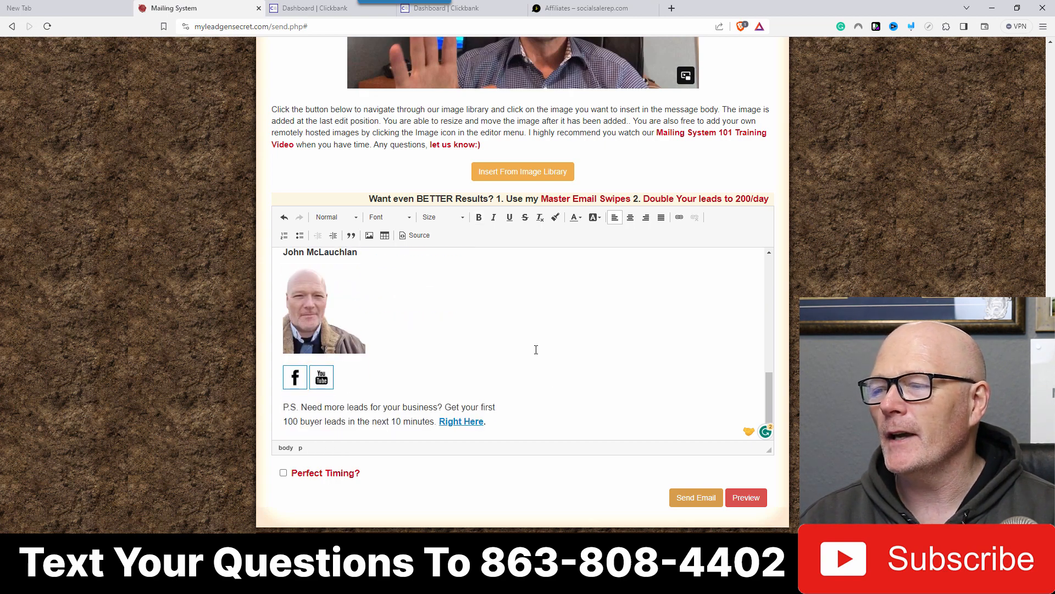
{"action": "scroll", "coordinate": [545, 334], "scroll_direction": "up", "scroll_amount": 2}
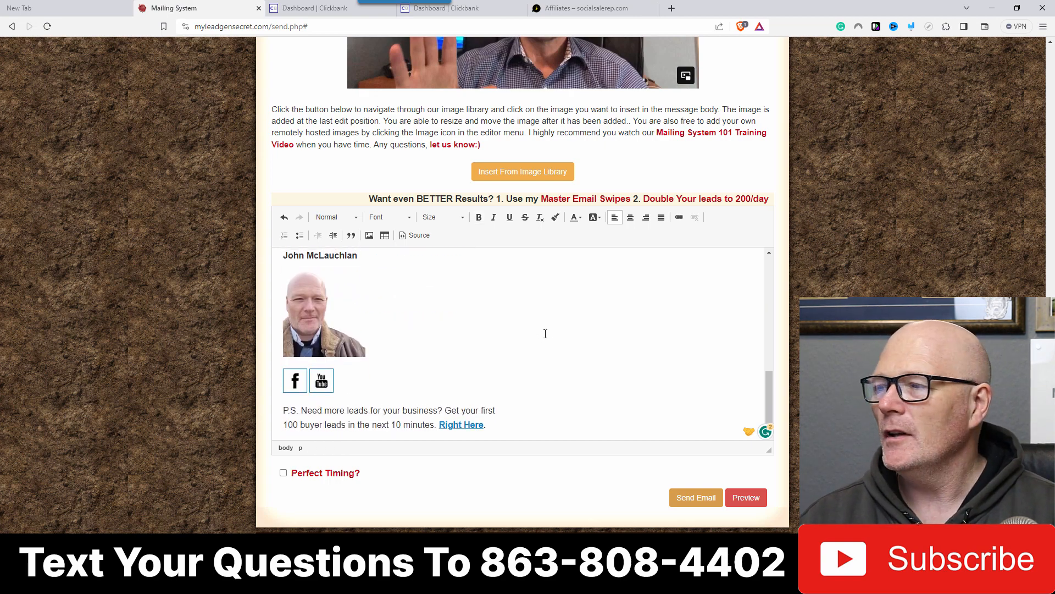
{"action": "scroll", "coordinate": [545, 334], "scroll_direction": "down", "scroll_amount": 2}
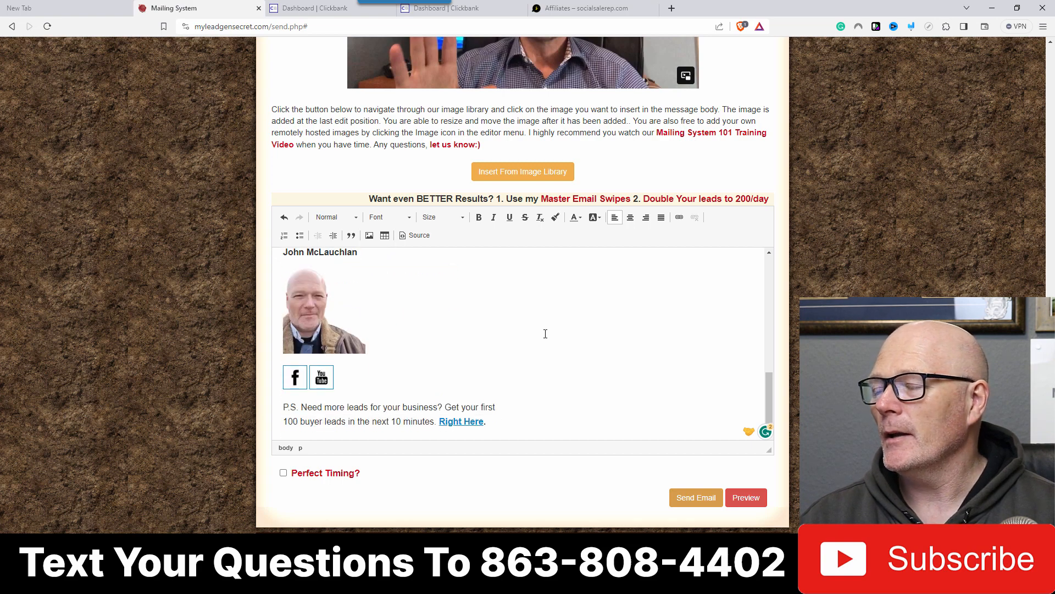
{"action": "left_click", "coordinate": [283, 472]}
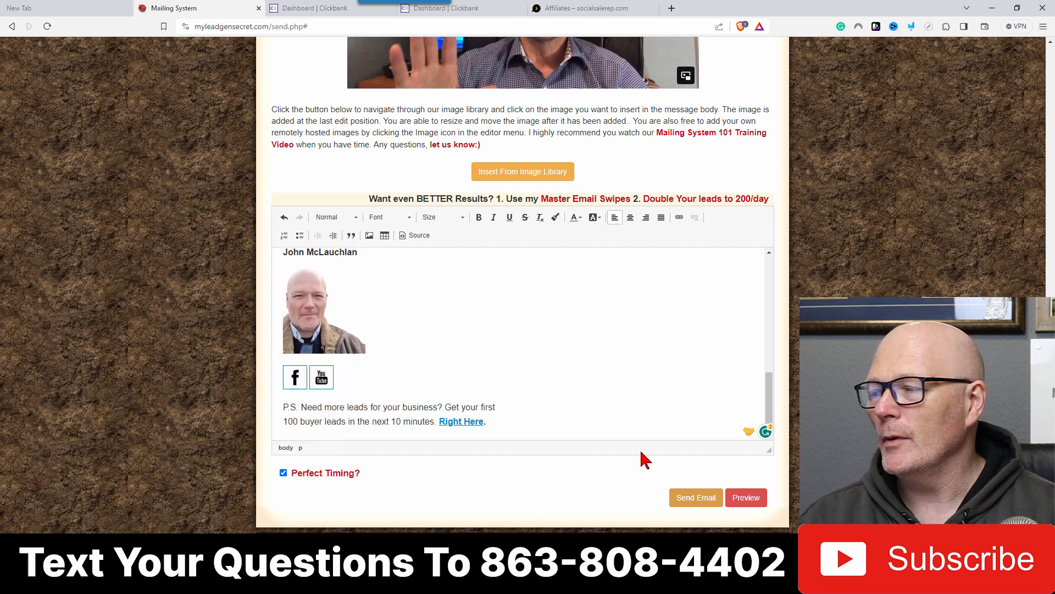
Preview the finished job message as recipients see it, then close the preview.
{"action": "left_click", "coordinate": [746, 498]}
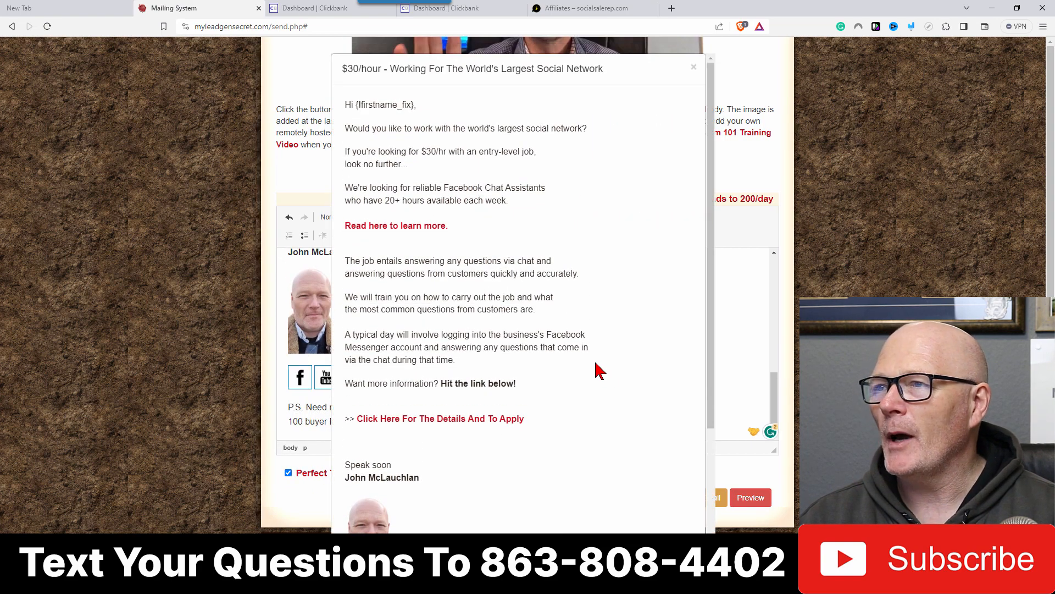
{"action": "scroll", "coordinate": [599, 371], "scroll_direction": "down", "scroll_amount": 3}
{"action": "scroll", "coordinate": [599, 371], "scroll_direction": "up", "scroll_amount": 3}
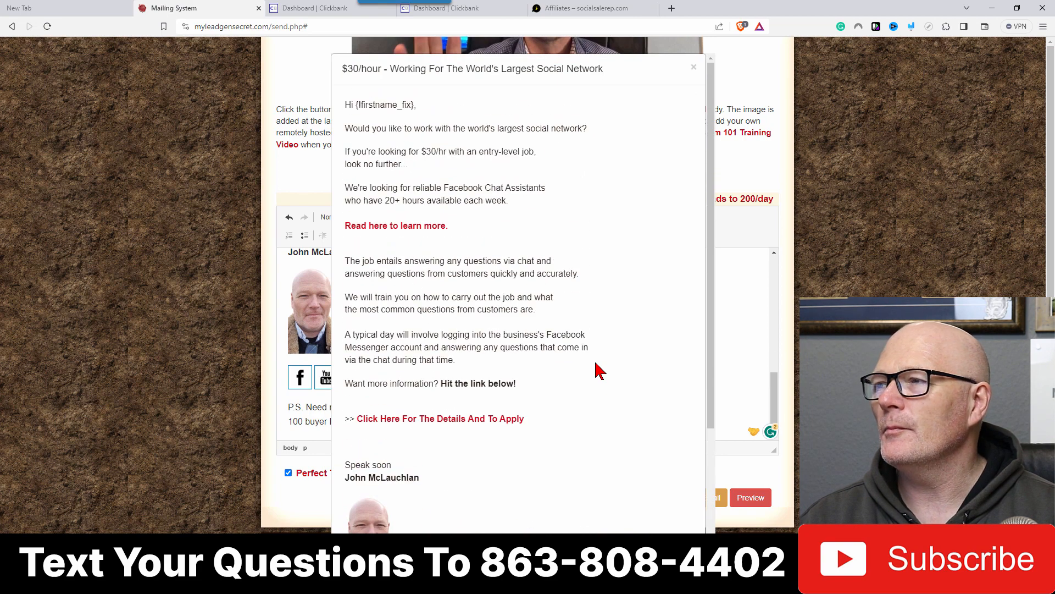
{"action": "left_click", "coordinate": [742, 422]}
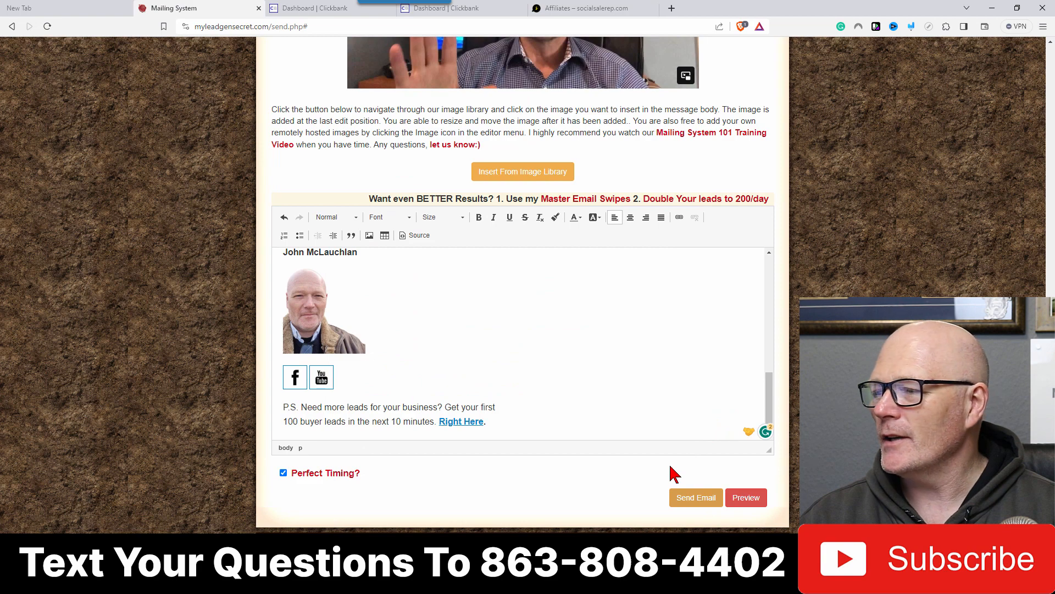
Send the job email to the 124500 selected leads and confirm it is queued.
{"action": "left_click", "coordinate": [699, 495]}
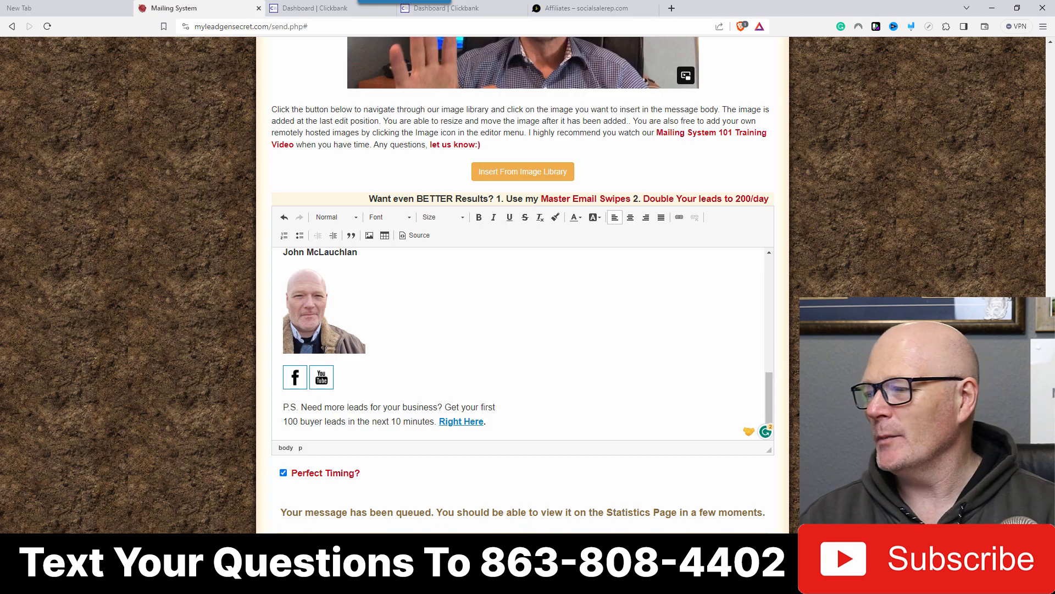
{"action": "scroll", "coordinate": [963, 293], "scroll_direction": "down", "scroll_amount": 1}
{"action": "scroll", "coordinate": [963, 293], "scroll_direction": "up", "scroll_amount": 4}
{"action": "scroll", "coordinate": [963, 293], "scroll_direction": "up", "scroll_amount": 10}
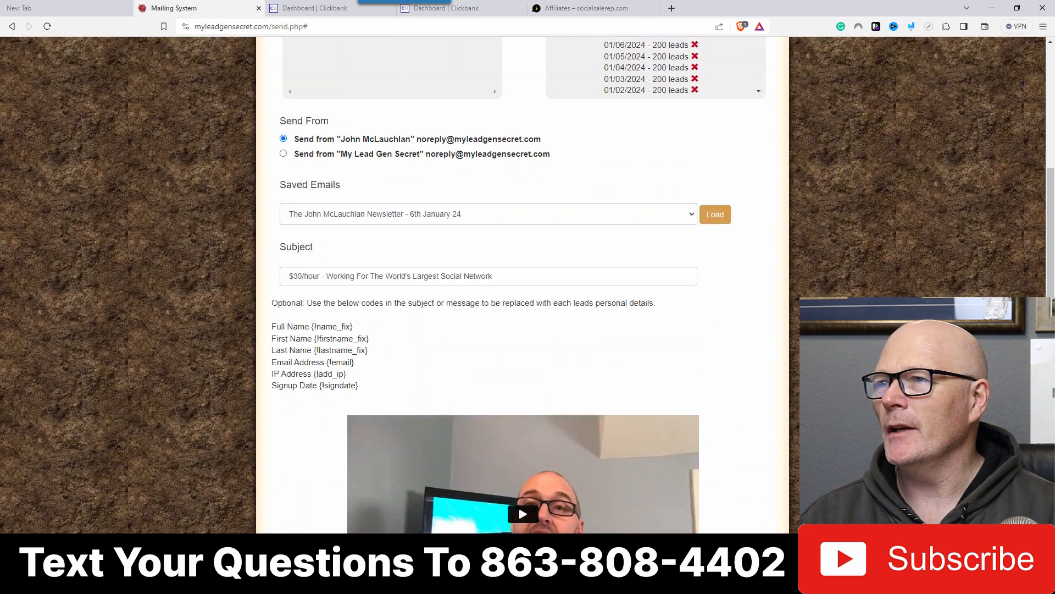
{"action": "scroll", "coordinate": [962, 293], "scroll_direction": "down", "scroll_amount": 15}
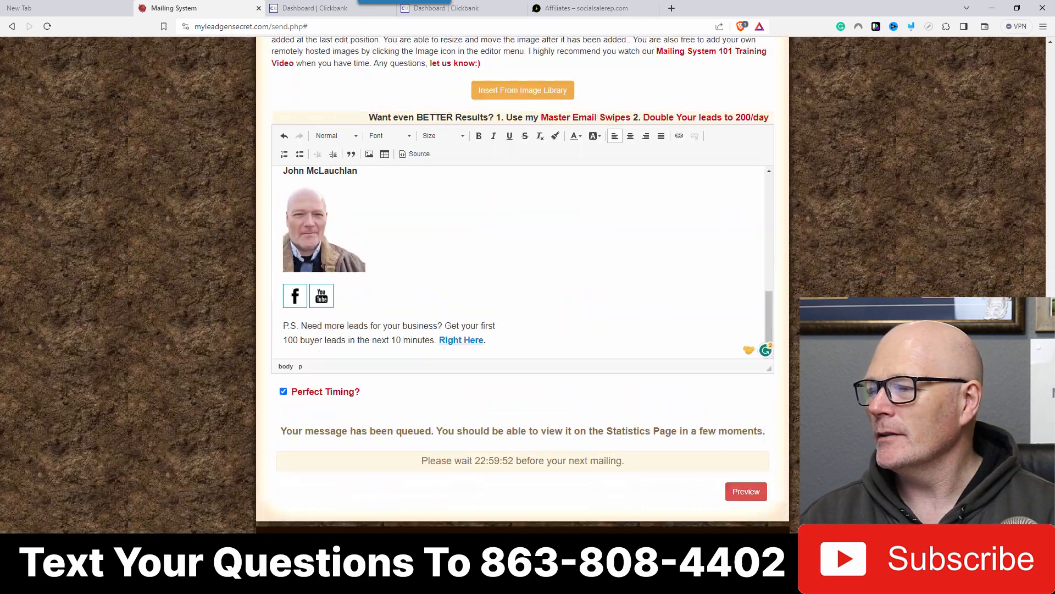
{"action": "scroll", "coordinate": [603, 358], "scroll_direction": "up", "scroll_amount": 15}
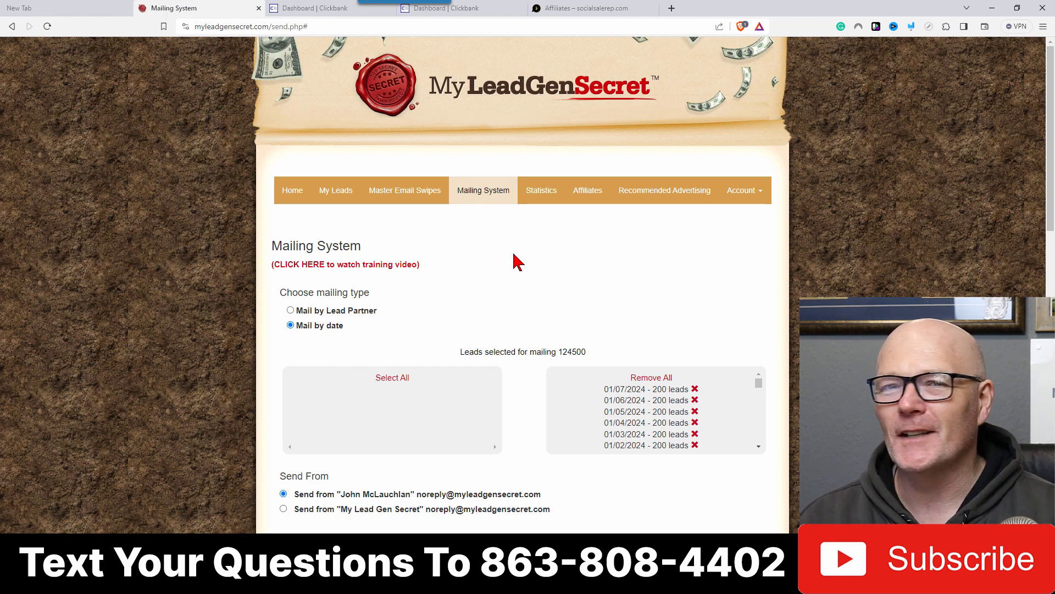
{"action": "left_click", "coordinate": [739, 198]}
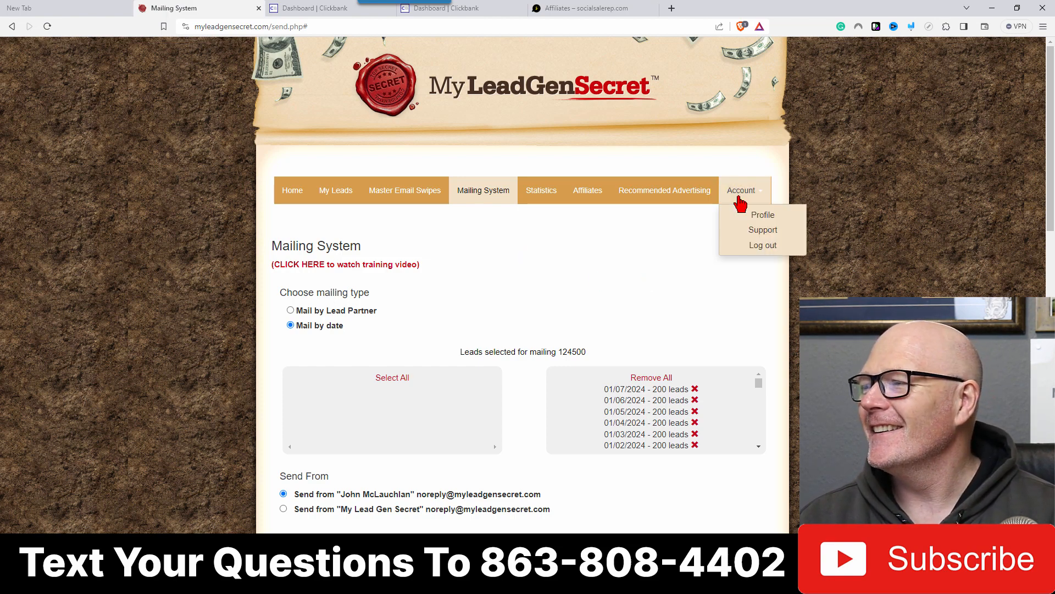
{"action": "left_click", "coordinate": [763, 302]}
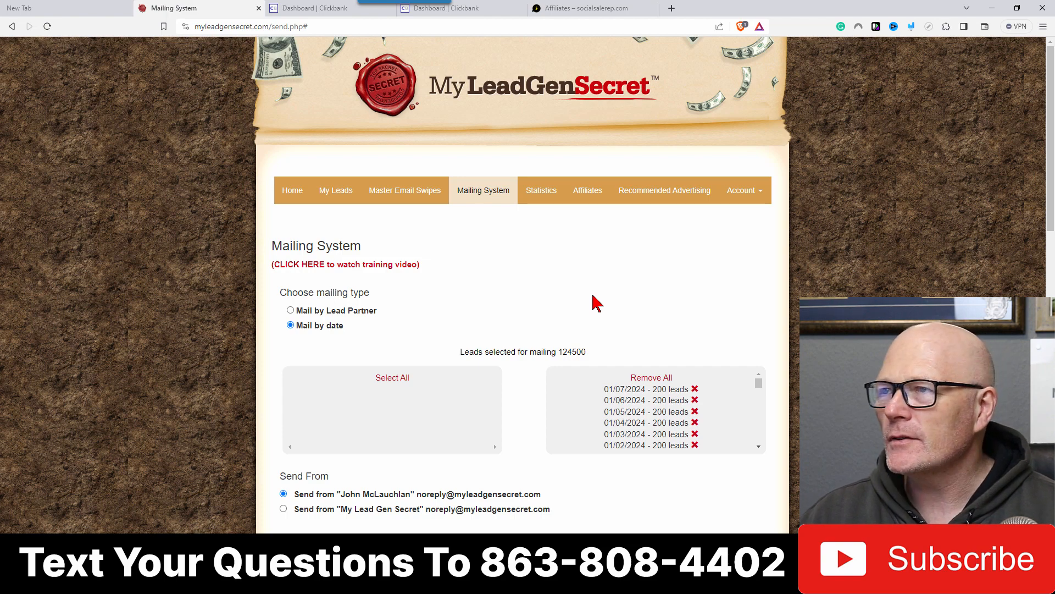
{"action": "left_click", "coordinate": [443, 9]}
{"action": "left_click", "coordinate": [316, 8]}
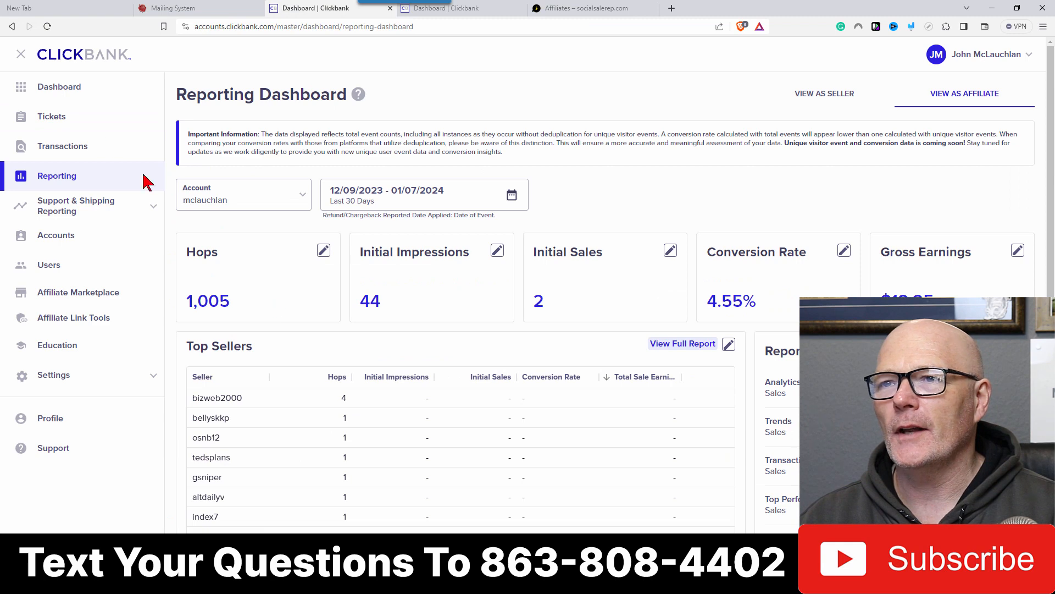
{"action": "left_click", "coordinate": [47, 26]}
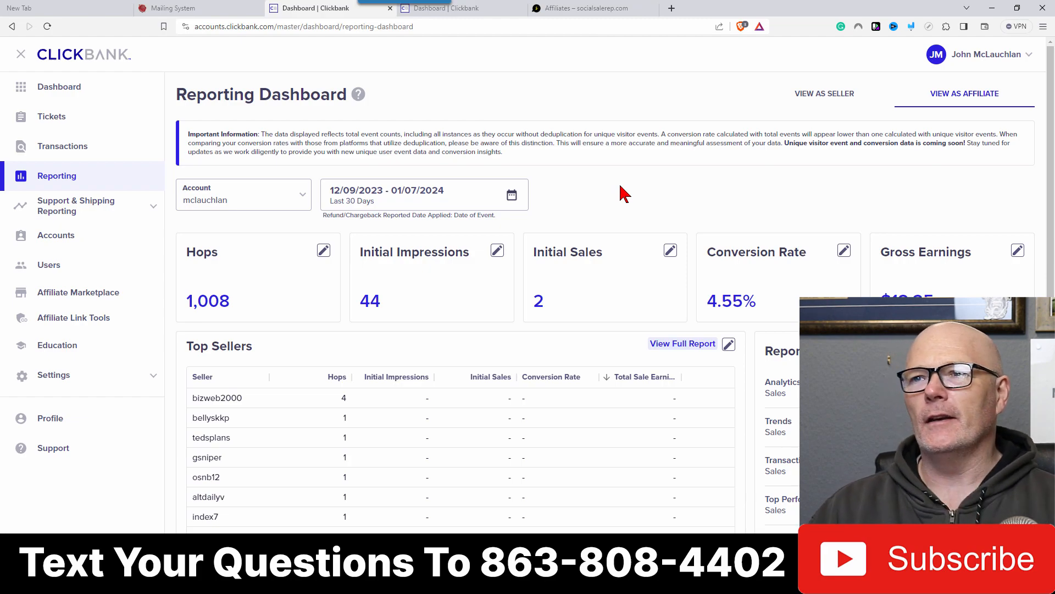
{"action": "left_click", "coordinate": [249, 10]}
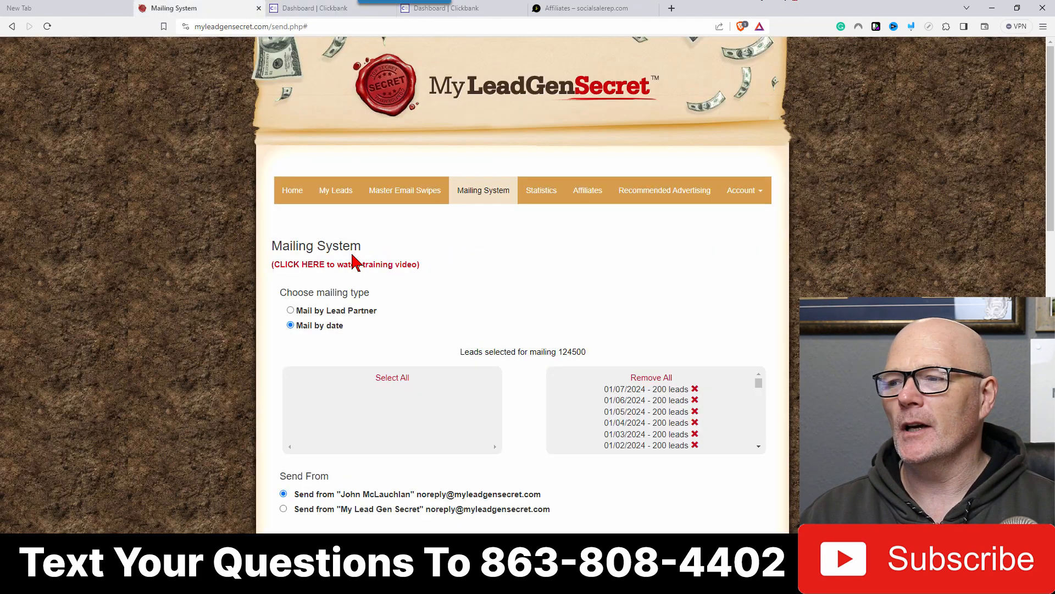
Check the queued job email in Mailing System, then start a new blank browser tab.
{"action": "scroll", "coordinate": [370, 274], "scroll_direction": "down", "scroll_amount": 17}
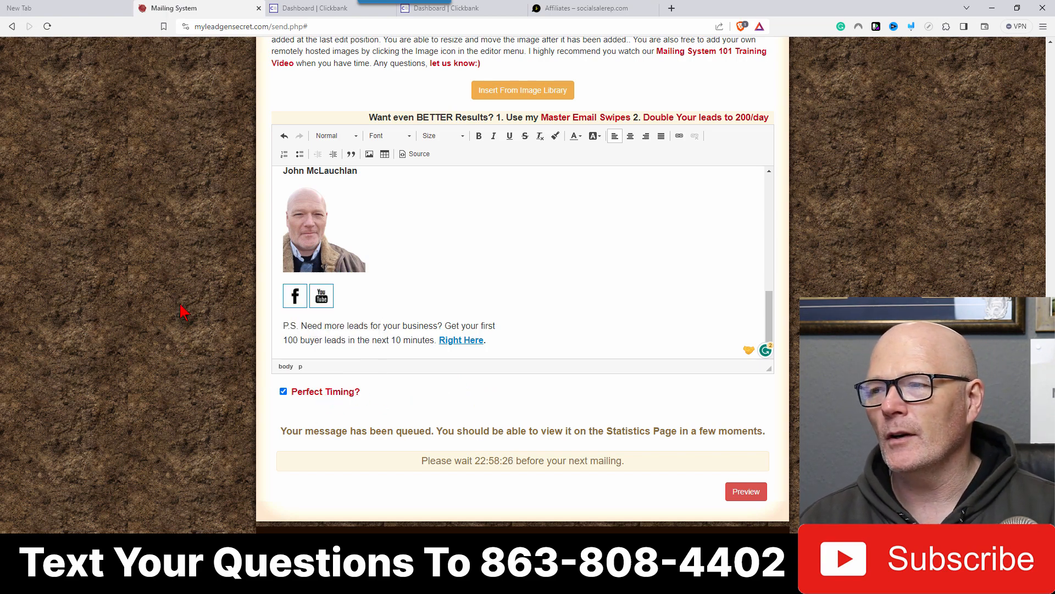
{"action": "scroll", "coordinate": [184, 311], "scroll_direction": "up", "scroll_amount": 4}
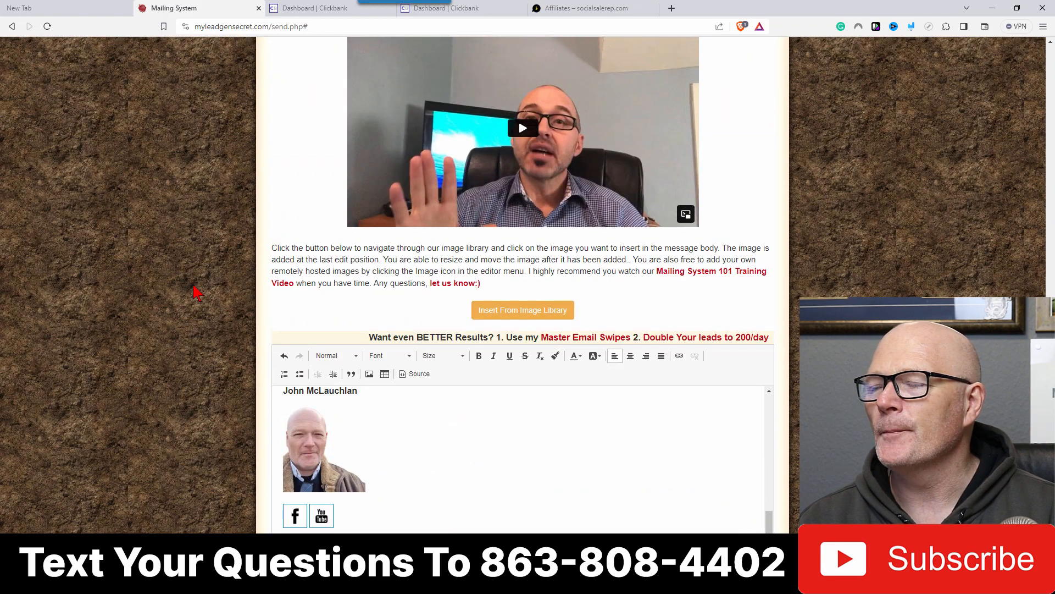
{"action": "scroll", "coordinate": [196, 291], "scroll_direction": "down", "scroll_amount": 3}
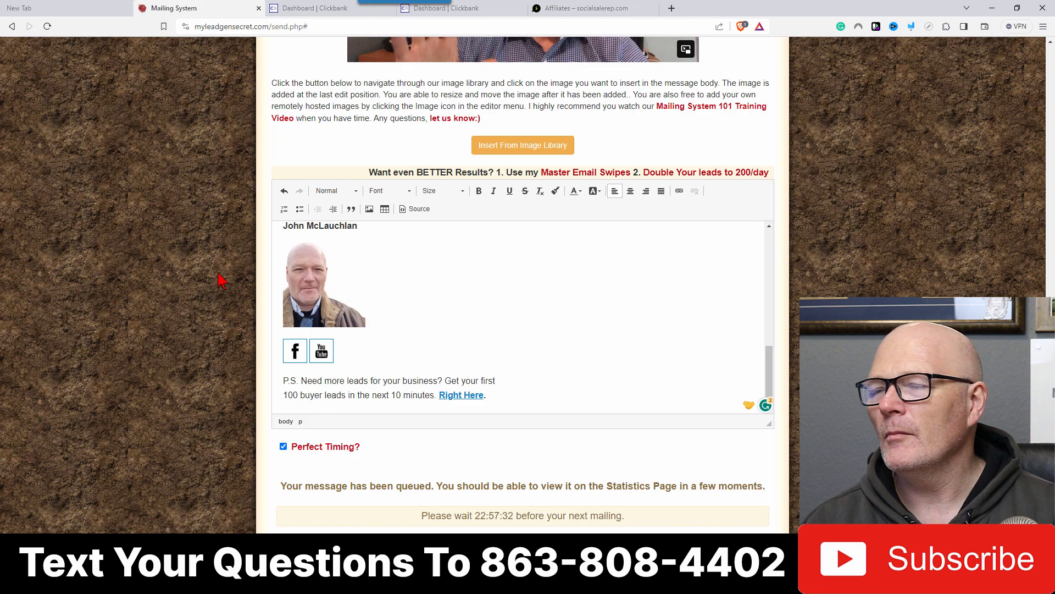
{"action": "scroll", "coordinate": [202, 315], "scroll_direction": "up", "scroll_amount": 10}
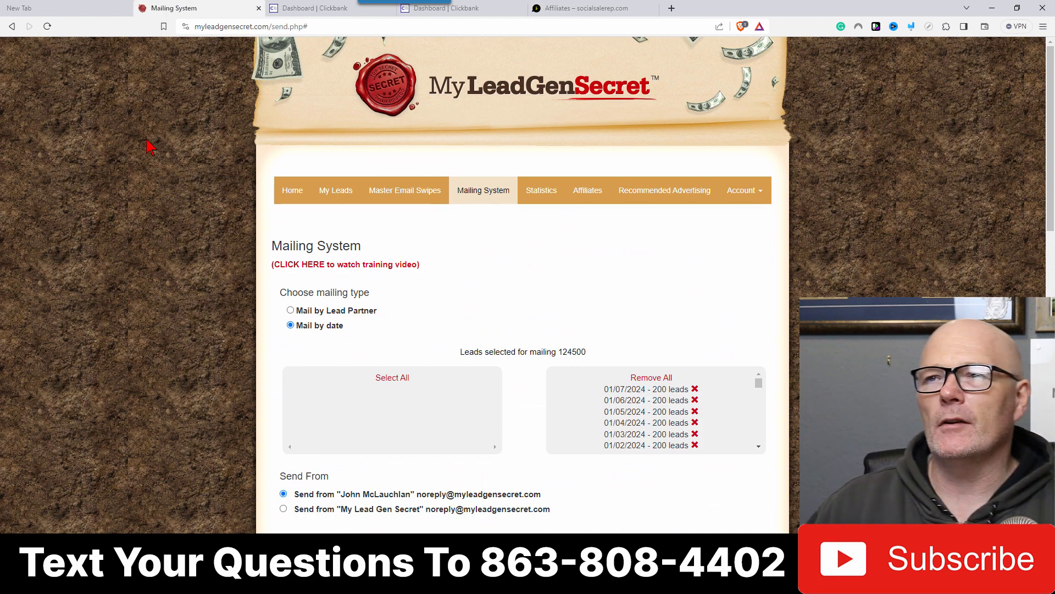
{"action": "left_click", "coordinate": [672, 8]}
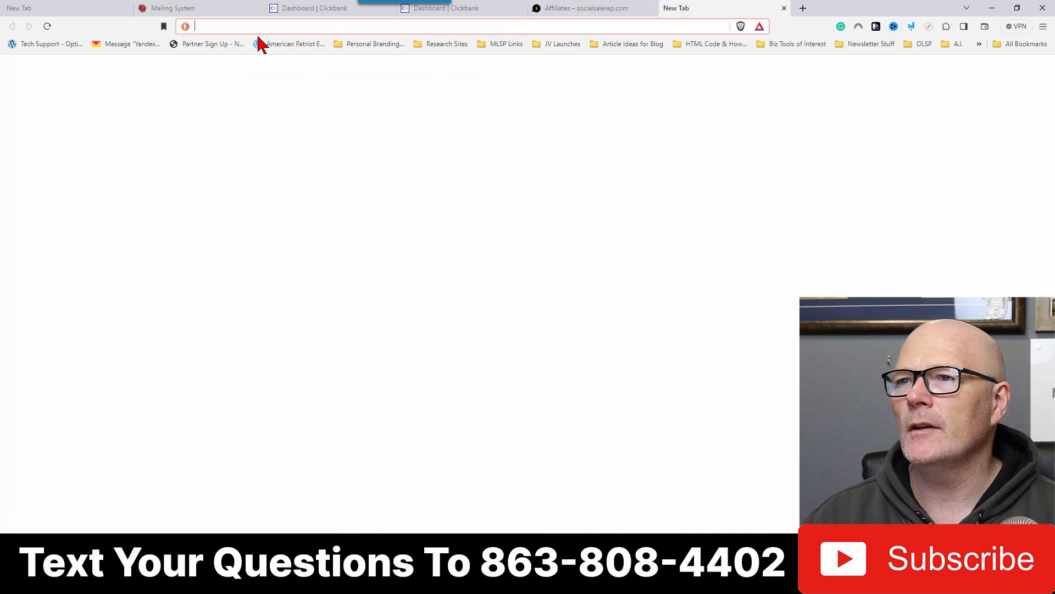
Load YouTube and go to your channel's My Lead Gen Secret playlist.
{"action": "left_click", "coordinate": [40, 235]}
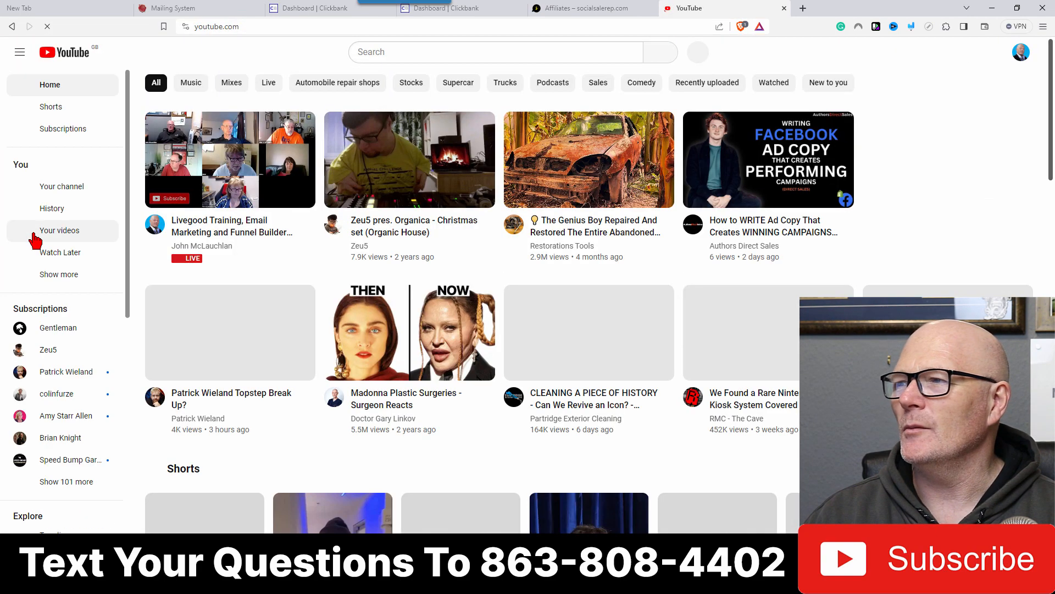
{"action": "left_click", "coordinate": [1021, 52]}
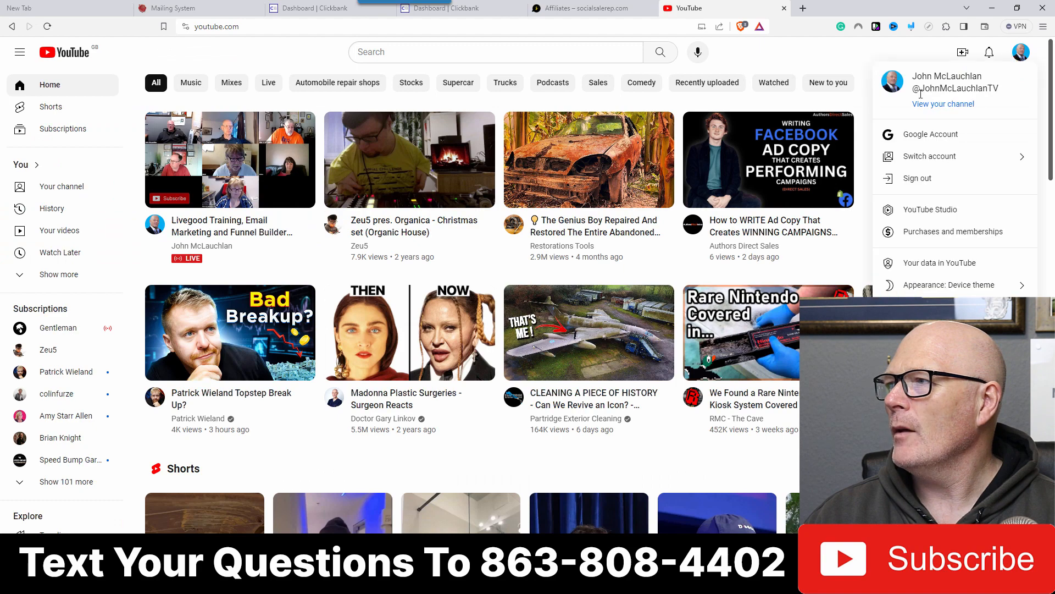
{"action": "left_click", "coordinate": [929, 105]}
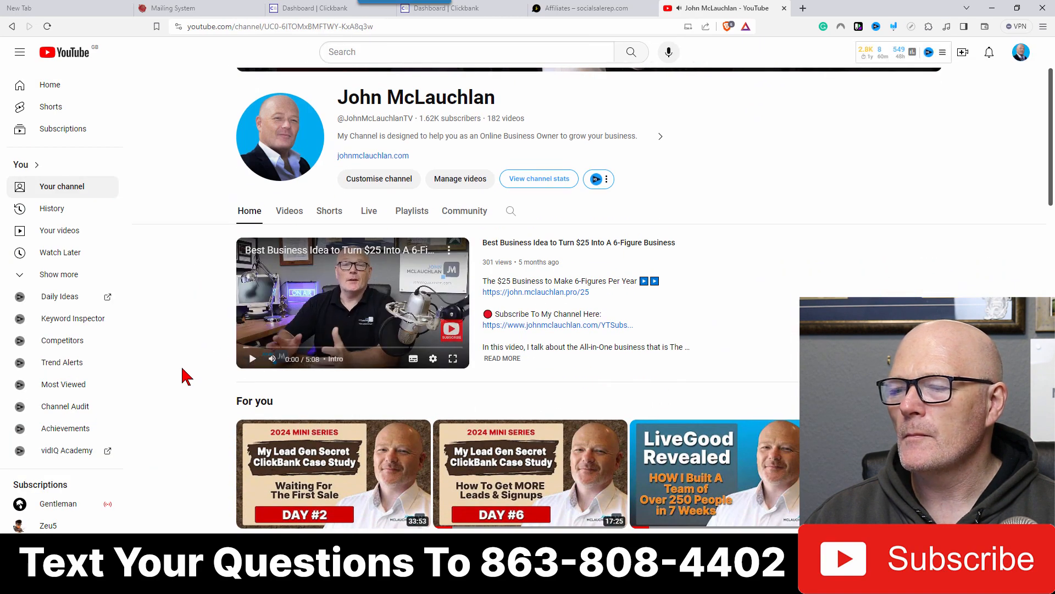
{"action": "scroll", "coordinate": [185, 373], "scroll_direction": "down", "scroll_amount": 6}
{"action": "scroll", "coordinate": [184, 373], "scroll_direction": "down", "scroll_amount": 9}
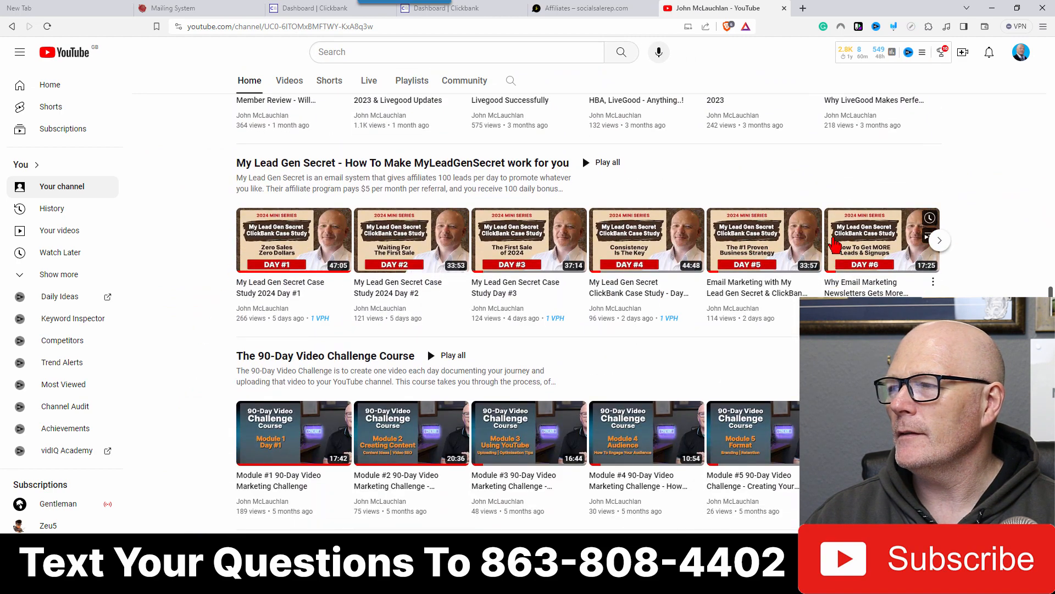
{"action": "left_click", "coordinate": [374, 168]}
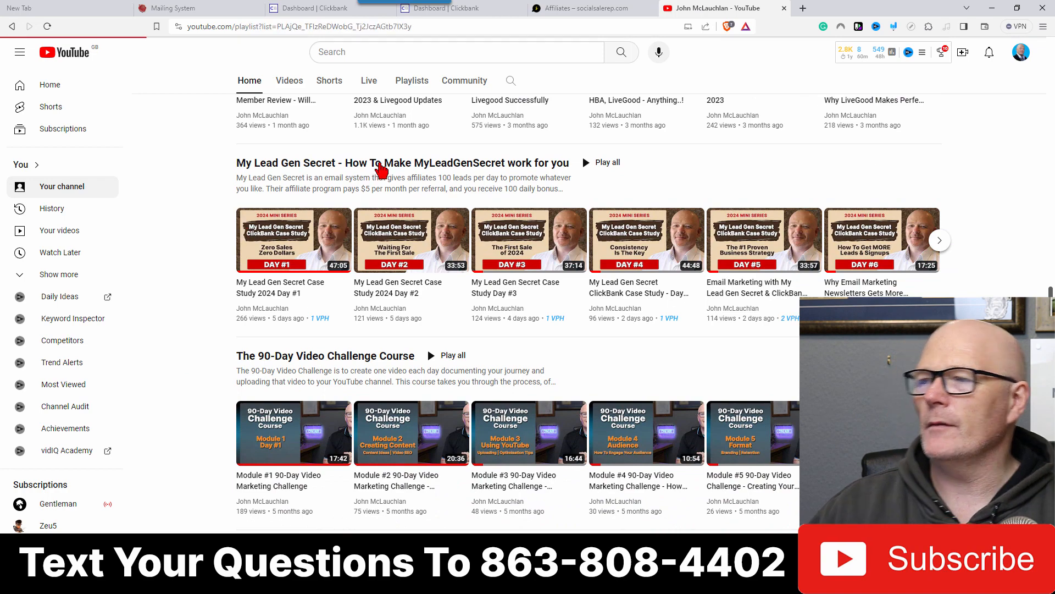
Play the Day #6 case study, expand its description and follow the My Lead Gen Secret join link.
{"action": "scroll", "coordinate": [528, 314], "scroll_direction": "down", "scroll_amount": 3}
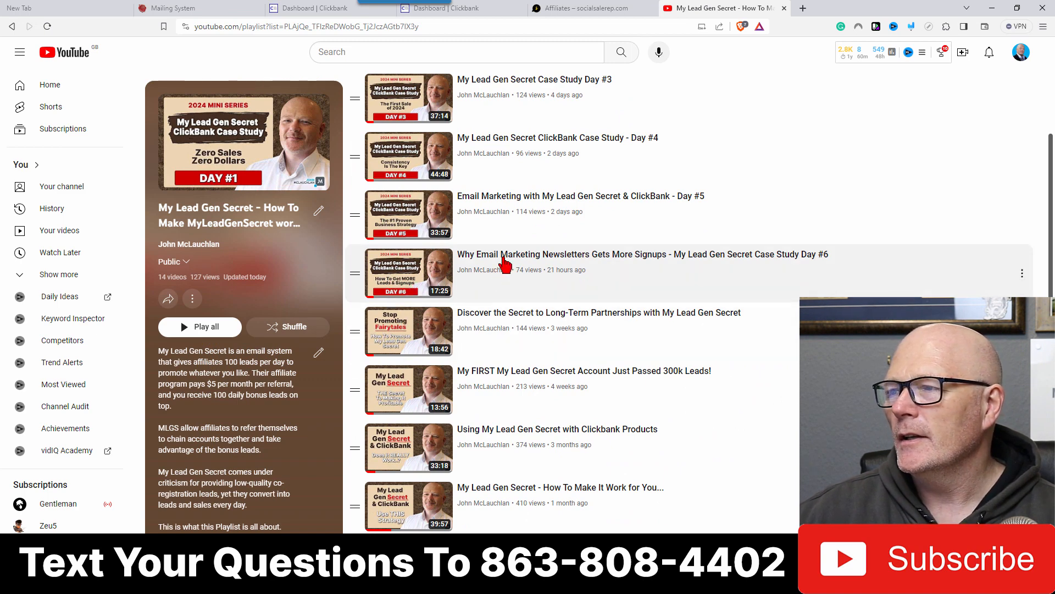
{"action": "left_click", "coordinate": [504, 266]}
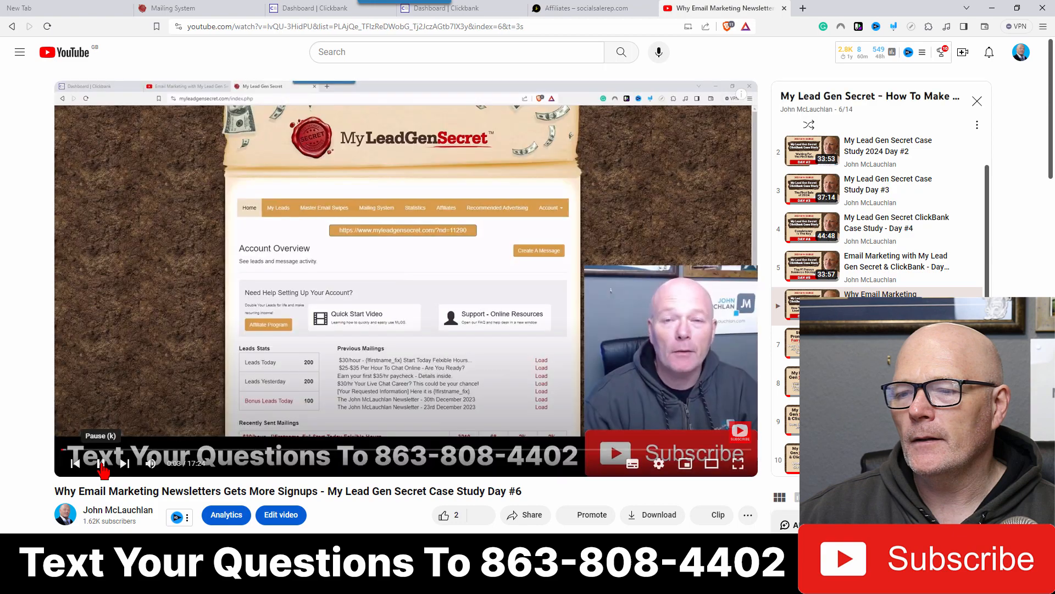
{"action": "left_click", "coordinate": [101, 463]}
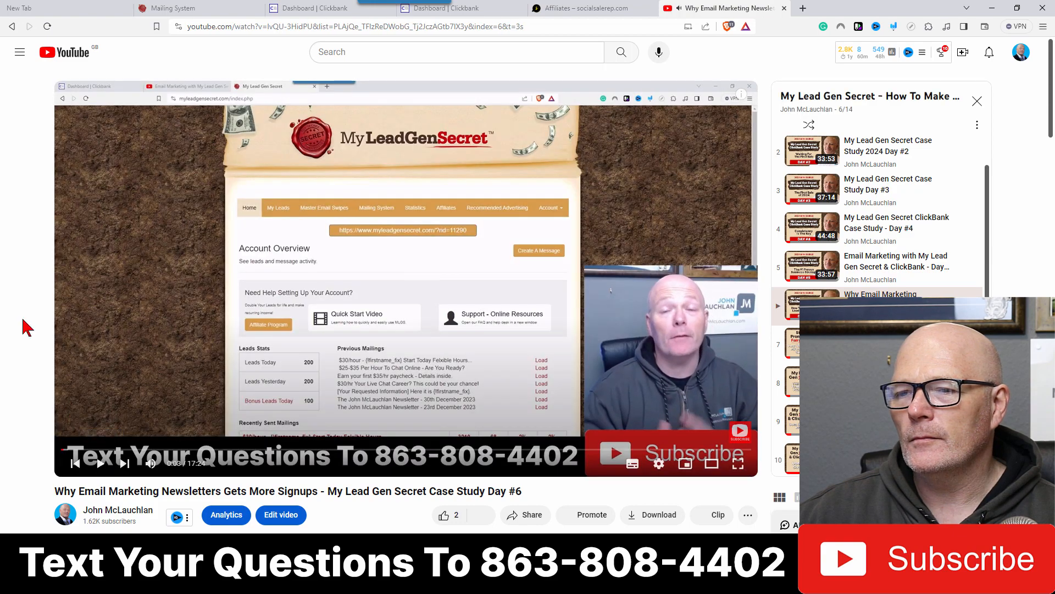
{"action": "scroll", "coordinate": [24, 335], "scroll_direction": "down", "scroll_amount": 3}
{"action": "scroll", "coordinate": [22, 329], "scroll_direction": "down", "scroll_amount": 3}
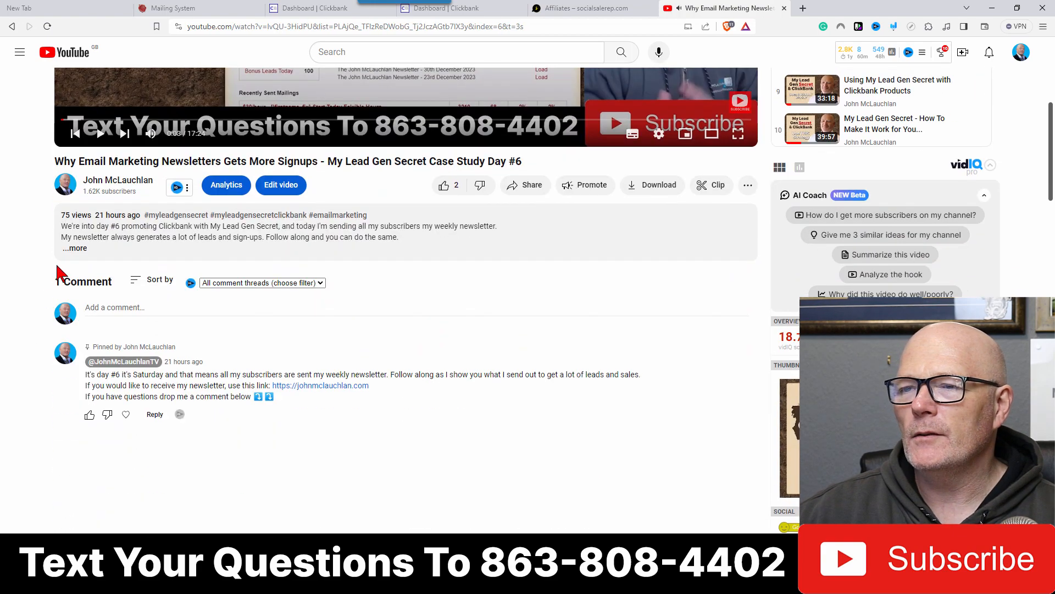
{"action": "left_click", "coordinate": [82, 252]}
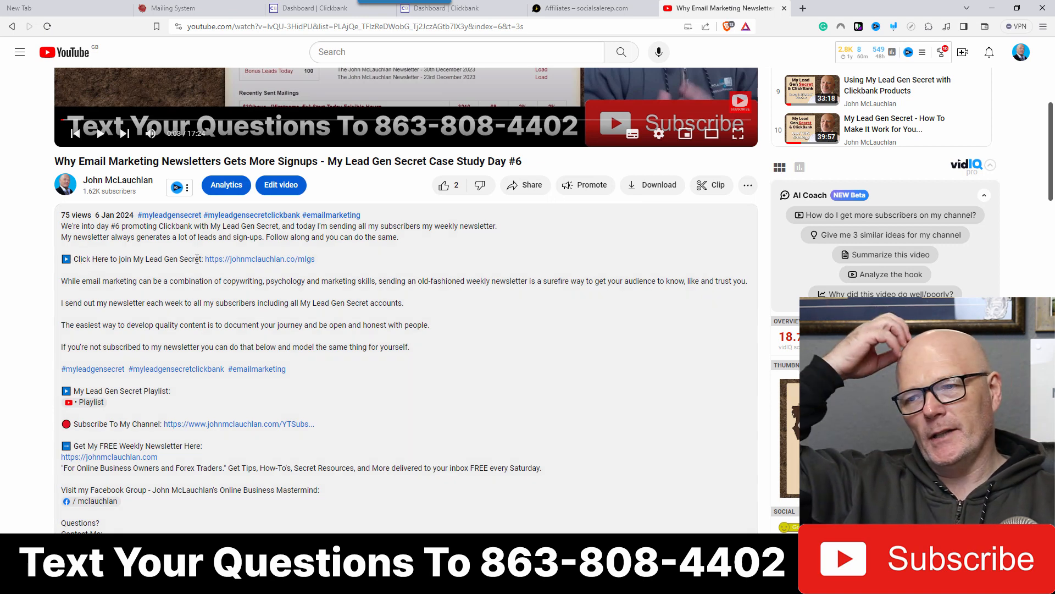
{"action": "left_click", "coordinate": [263, 259]}
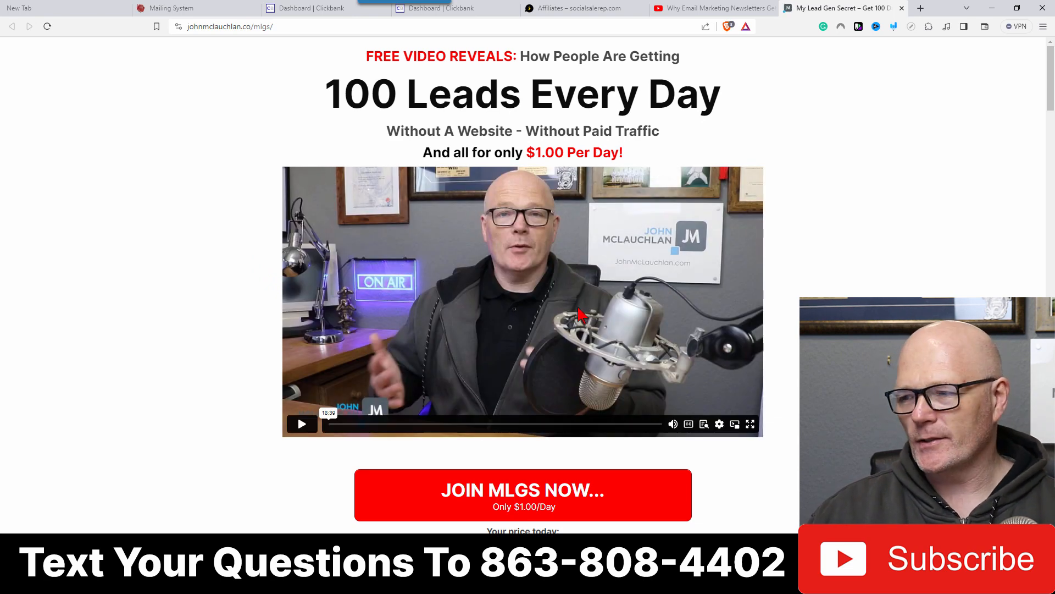
Review the 100 Leads Every Day sales page, dismissing the sign-up popup, then close the tab.
{"action": "left_click", "coordinate": [490, 505]}
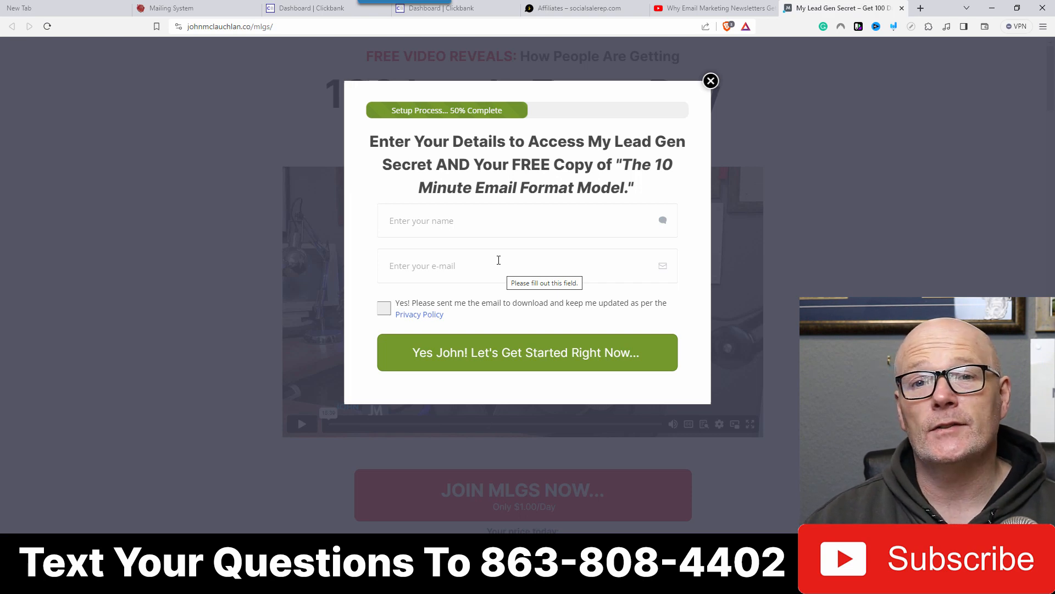
{"action": "left_click", "coordinate": [711, 81]}
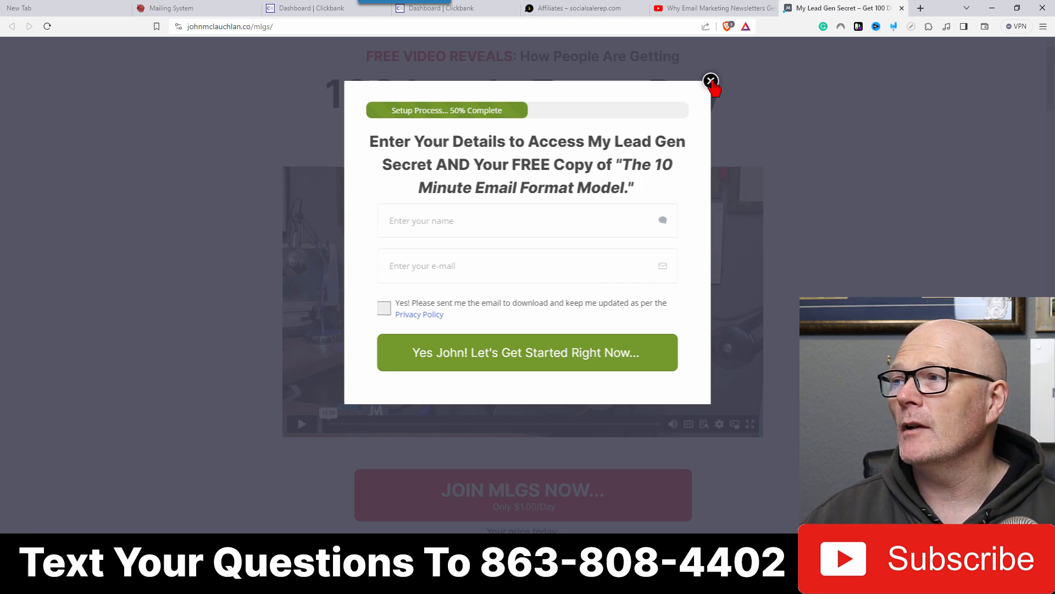
{"action": "scroll", "coordinate": [250, 235], "scroll_direction": "down", "scroll_amount": 4}
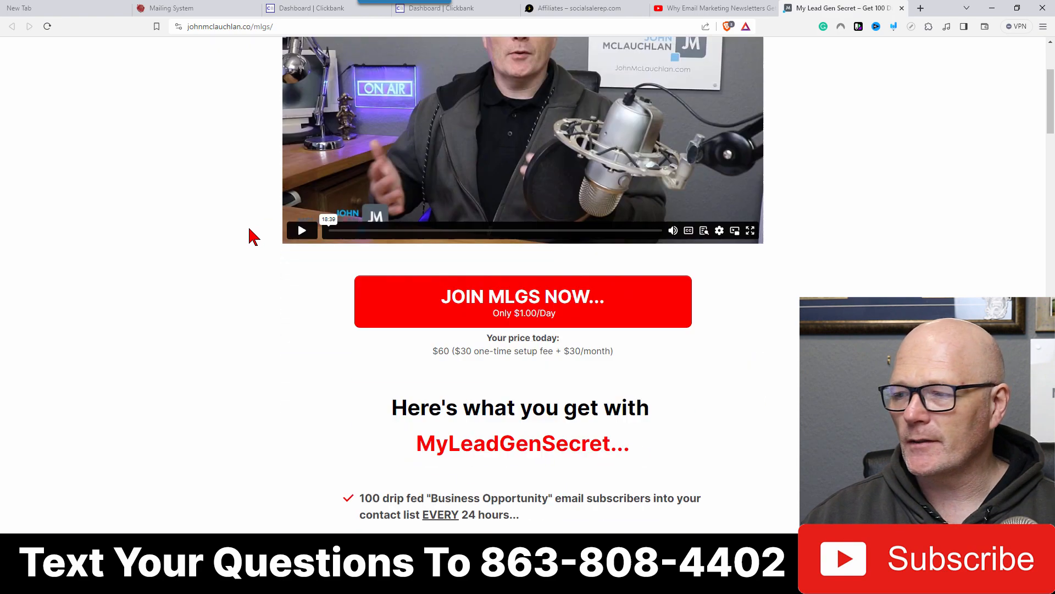
{"action": "scroll", "coordinate": [250, 235], "scroll_direction": "down", "scroll_amount": 6}
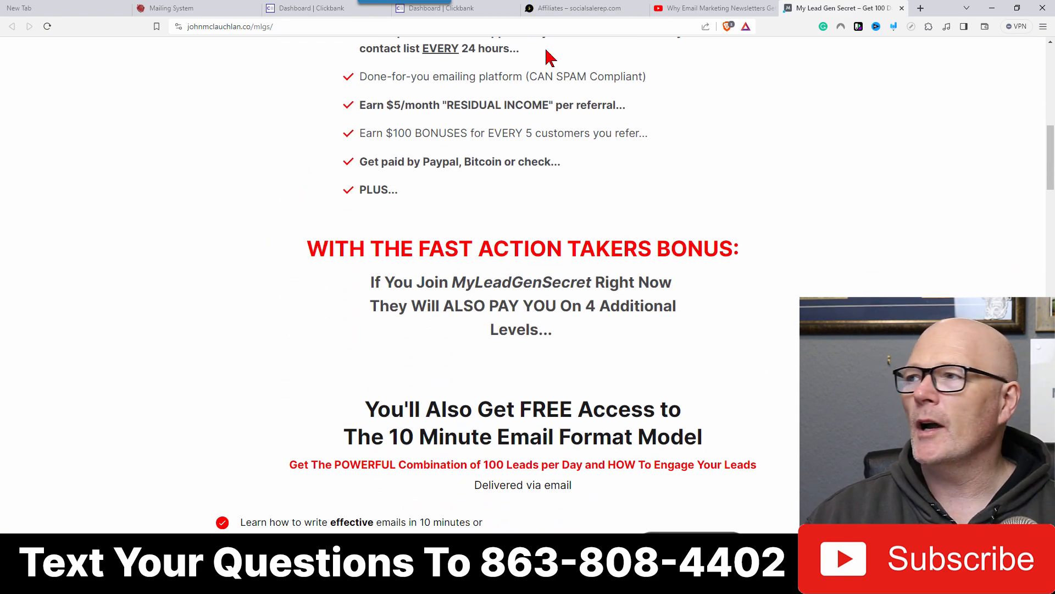
{"action": "left_click", "coordinate": [902, 8]}
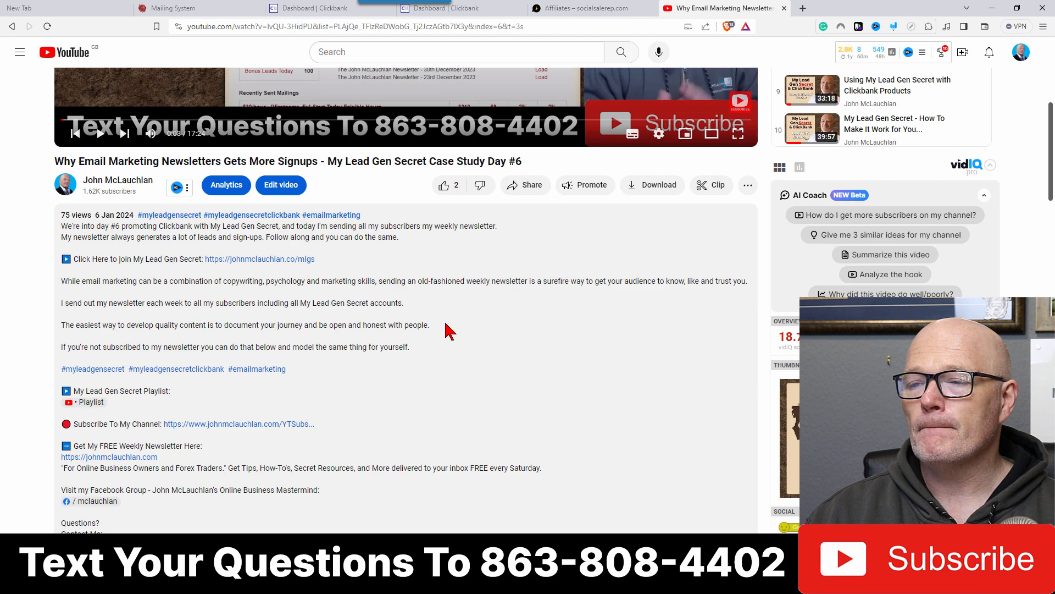
Scroll the Day #6 description, then return to the ClickBank Reporting Dashboard tab.
{"action": "scroll", "coordinate": [448, 330], "scroll_direction": "down", "scroll_amount": 3}
{"action": "scroll", "coordinate": [448, 330], "scroll_direction": "up", "scroll_amount": 3}
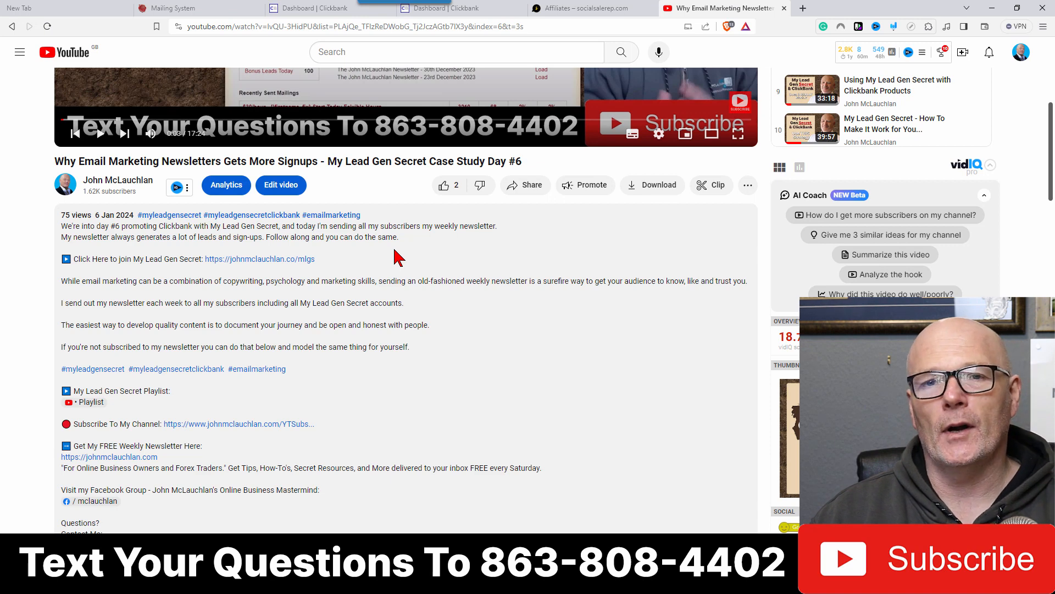
{"action": "left_click", "coordinate": [303, 12]}
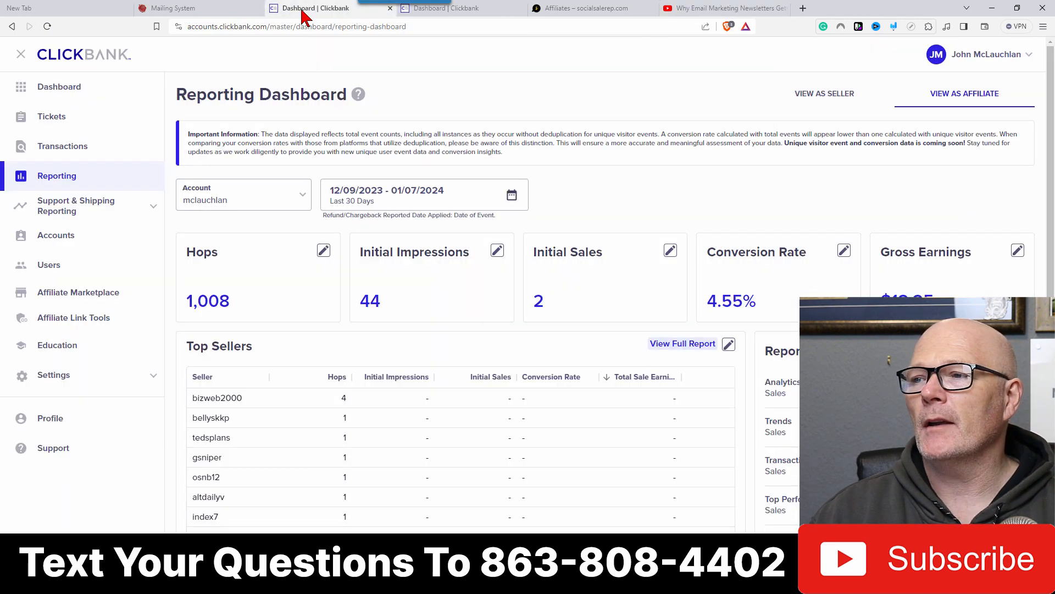
Browse the ClickBank Marketplace's E-Business & E-Marketing offers, including Live Chat Jobs.
{"action": "left_click", "coordinate": [481, 13]}
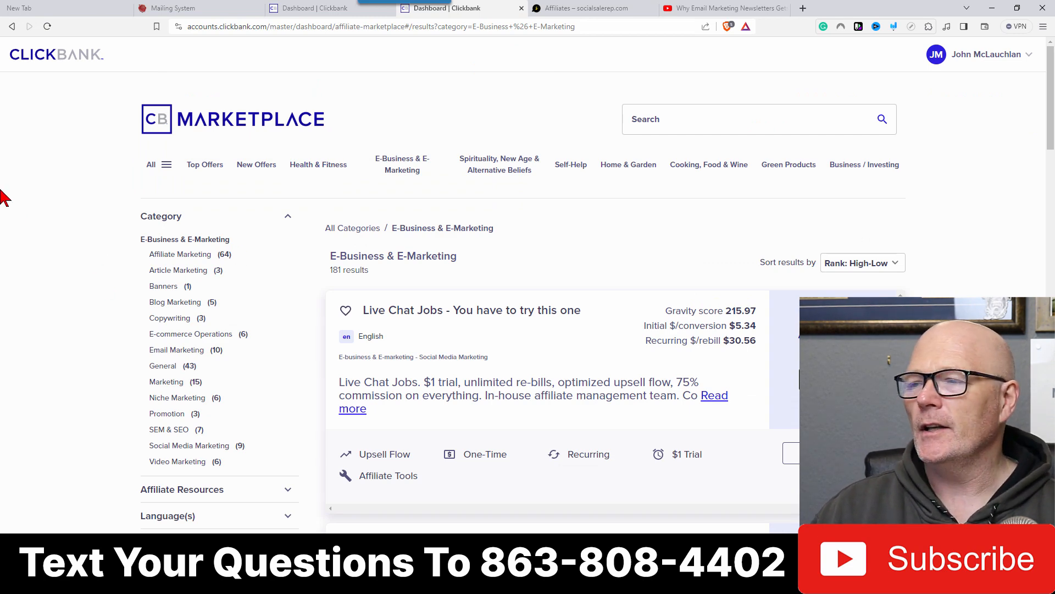
{"action": "scroll", "coordinate": [330, 300], "scroll_direction": "down", "scroll_amount": 5}
{"action": "scroll", "coordinate": [330, 299], "scroll_direction": "down", "scroll_amount": 20}
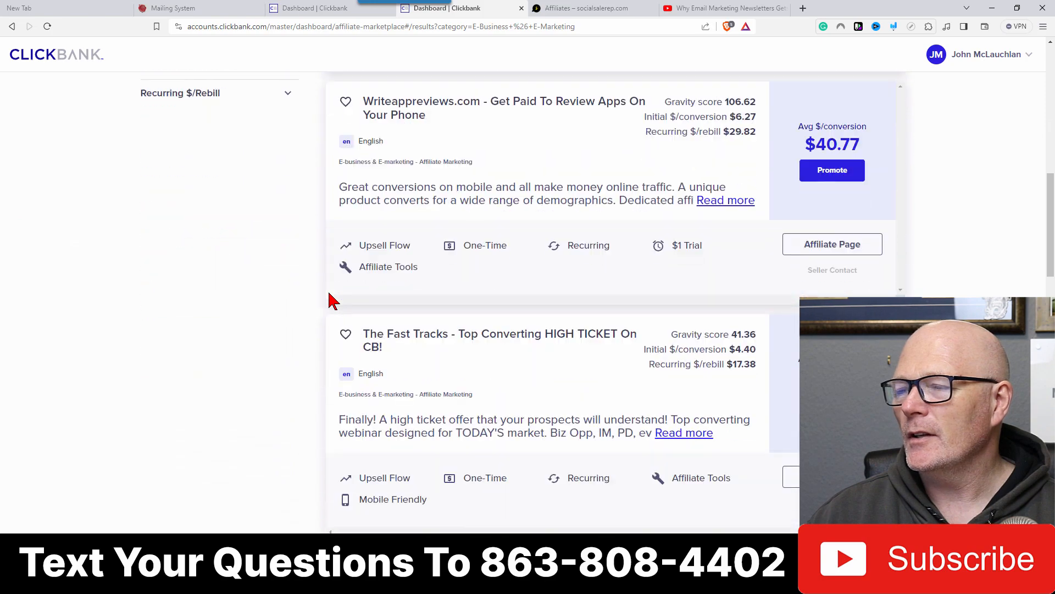
{"action": "scroll", "coordinate": [330, 299], "scroll_direction": "up", "scroll_amount": 20}
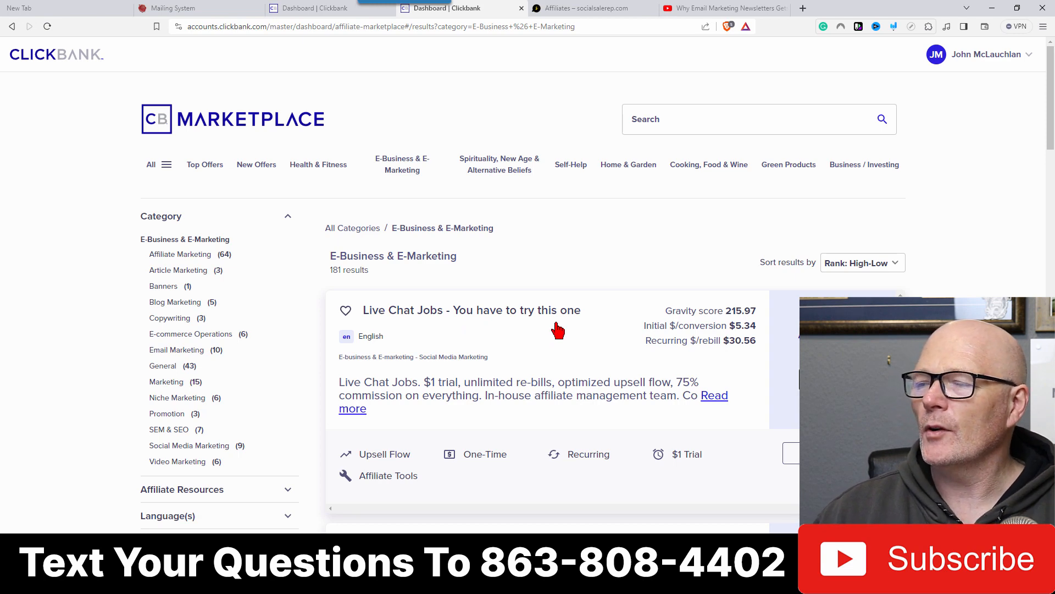
{"action": "scroll", "coordinate": [558, 330], "scroll_direction": "down", "scroll_amount": 4}
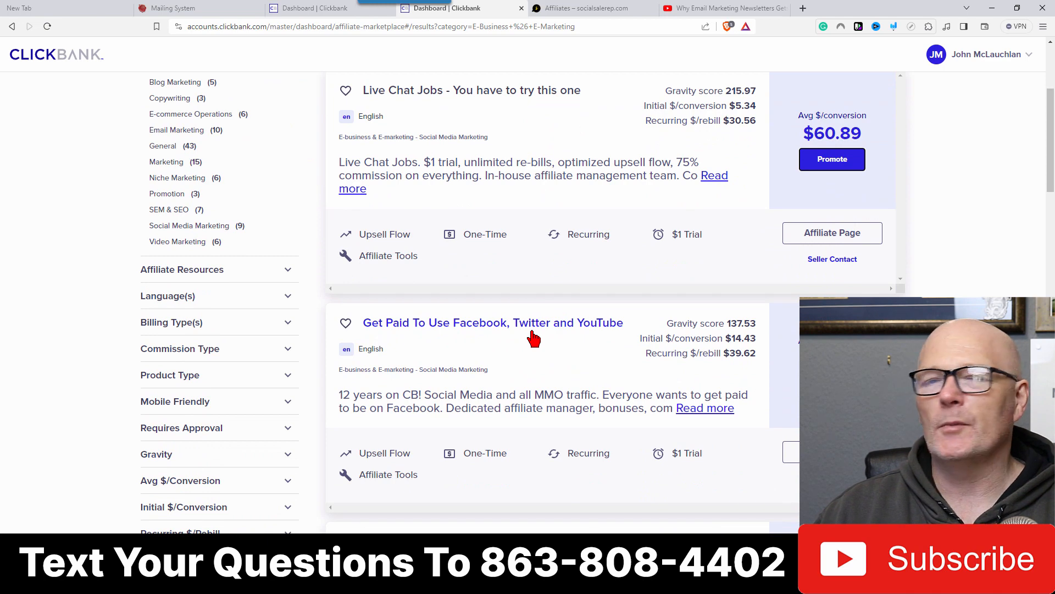
{"action": "scroll", "coordinate": [532, 337], "scroll_direction": "down", "scroll_amount": 4}
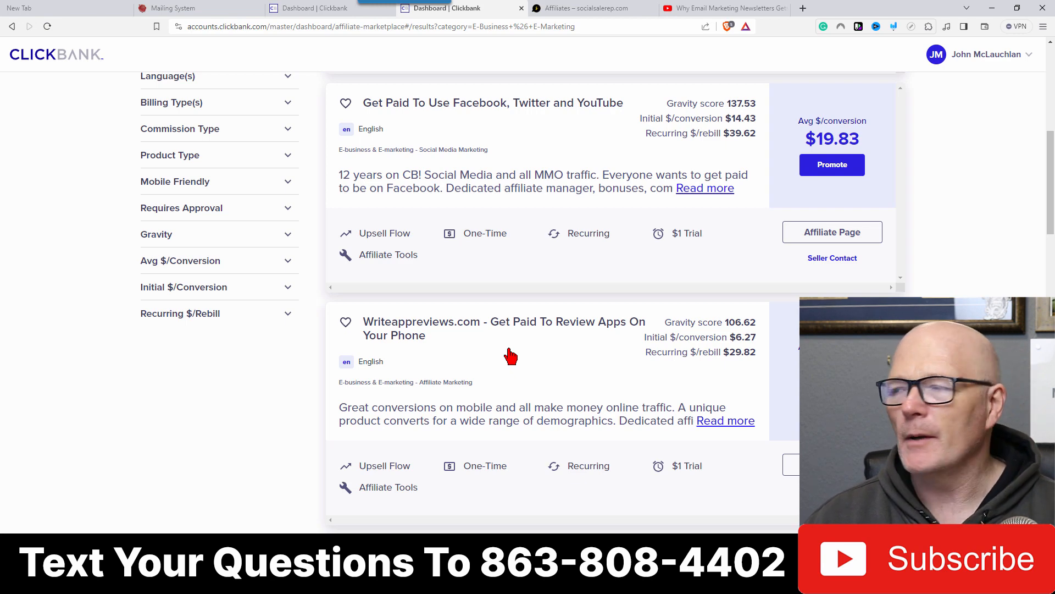
{"action": "scroll", "coordinate": [510, 356], "scroll_direction": "up", "scroll_amount": 8}
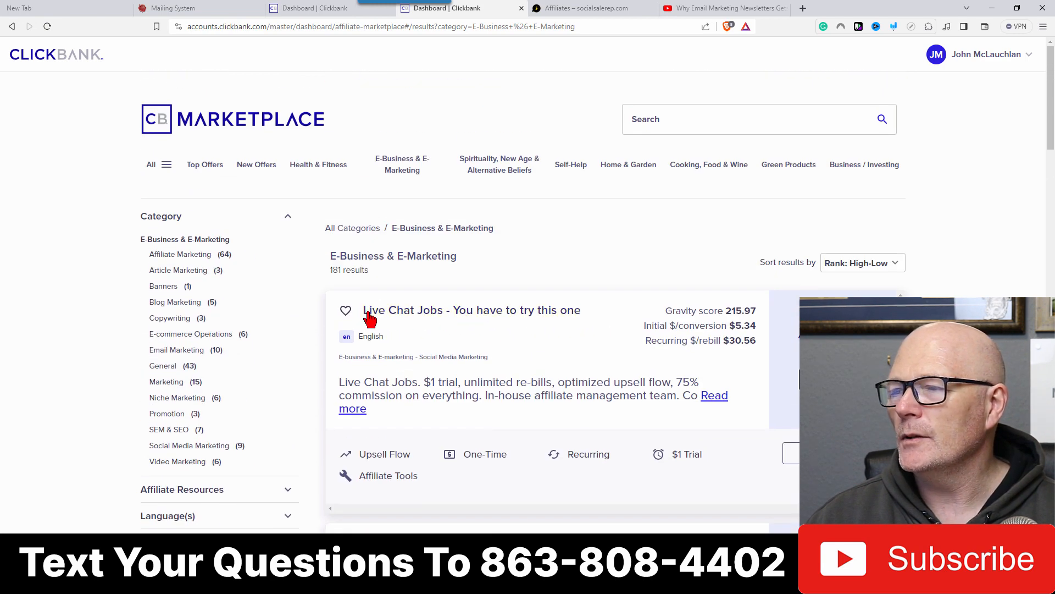